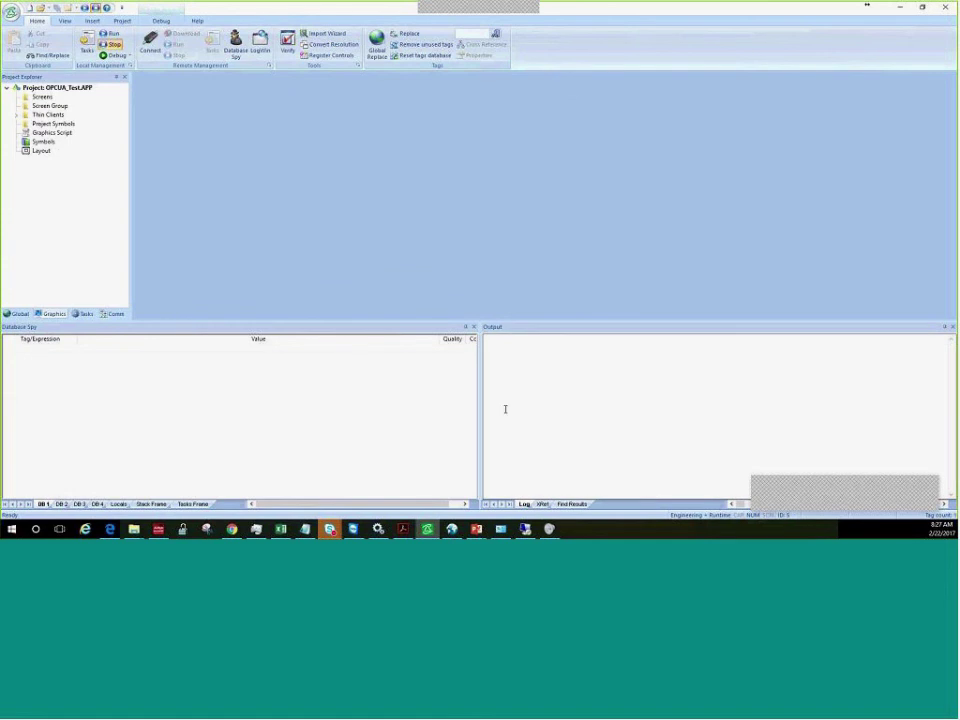
On the remote TwinCAT machine, minimize the OPC UA configurator and open MAIN (PRG) online from POUs
{"action": "left_click", "coordinate": [524, 529]}
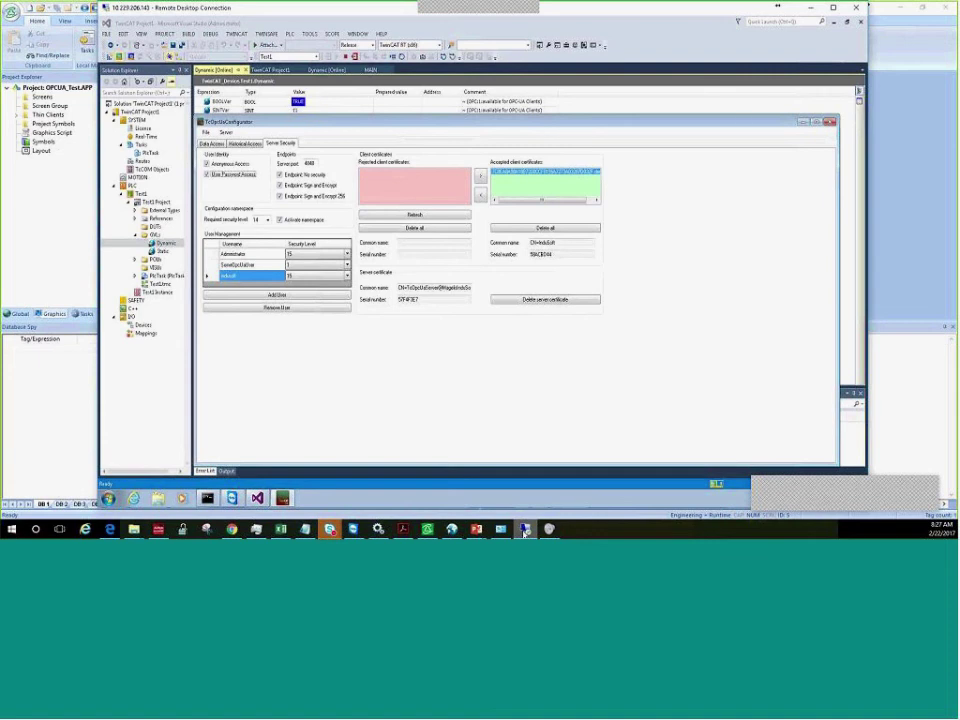
{"action": "left_click_drag", "start_coordinate": [581, 121], "coordinate": [597, 108]}
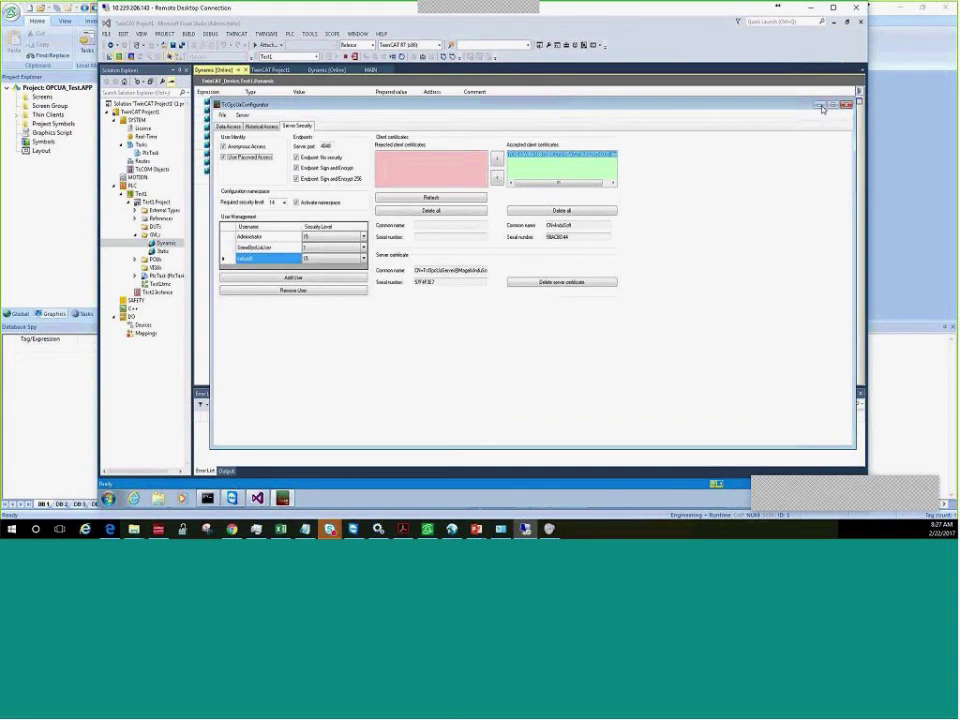
{"action": "left_click", "coordinate": [616, 82]}
{"action": "left_click", "coordinate": [330, 127]}
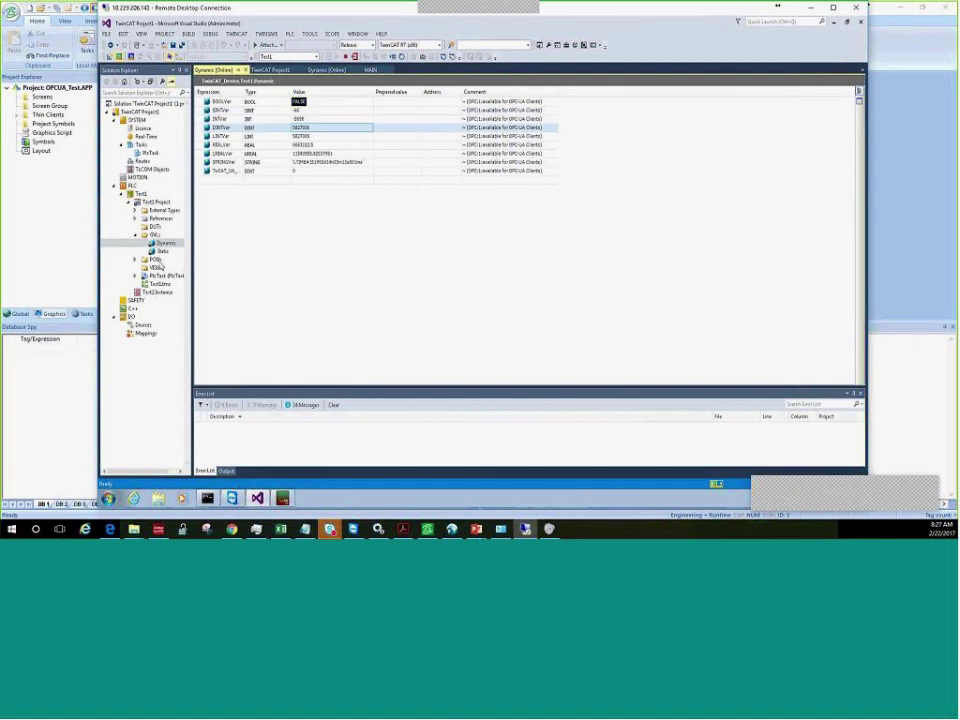
{"action": "left_click", "coordinate": [135, 259]}
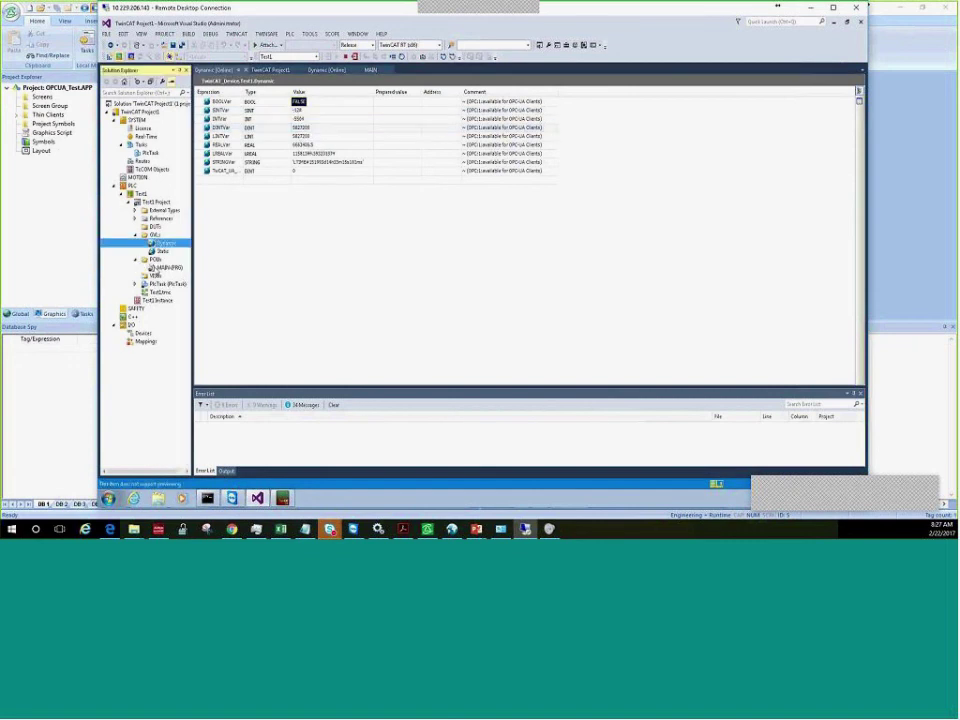
{"action": "double_click", "coordinate": [160, 268]}
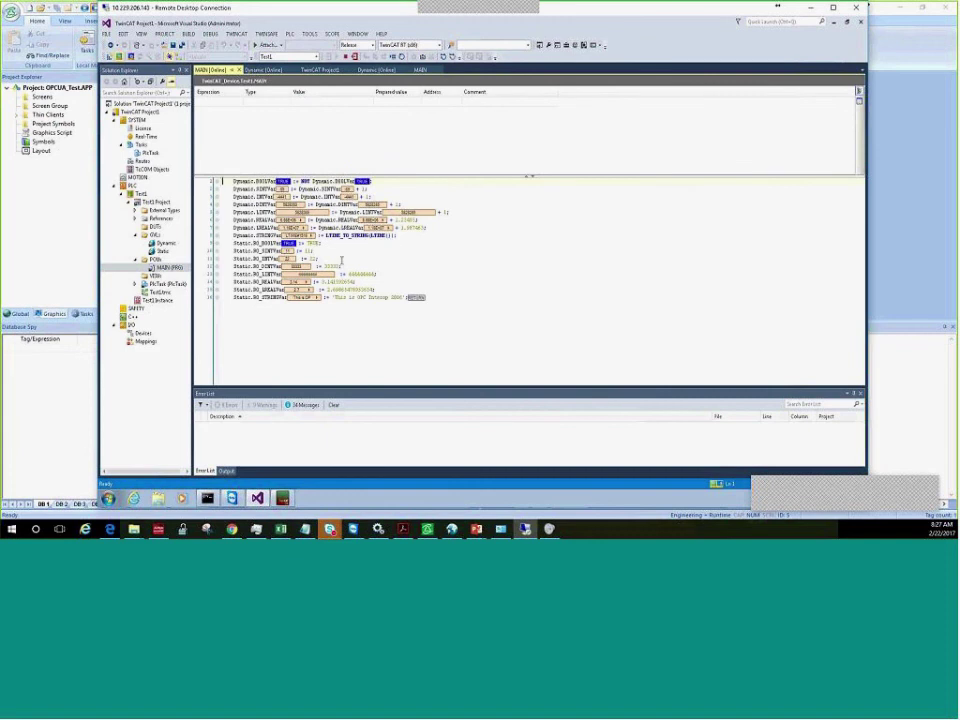
Restore the OPC UA configurator and look through its Data Access, Historical Access and Server Security tabs
{"action": "left_click", "coordinate": [283, 498]}
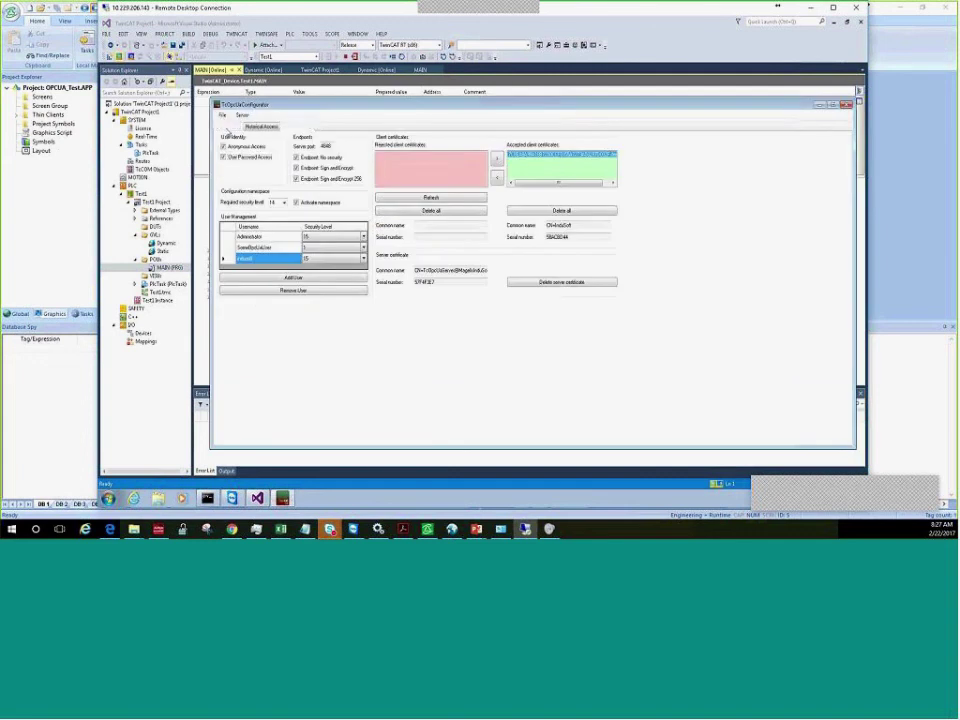
{"action": "left_click", "coordinate": [228, 126]}
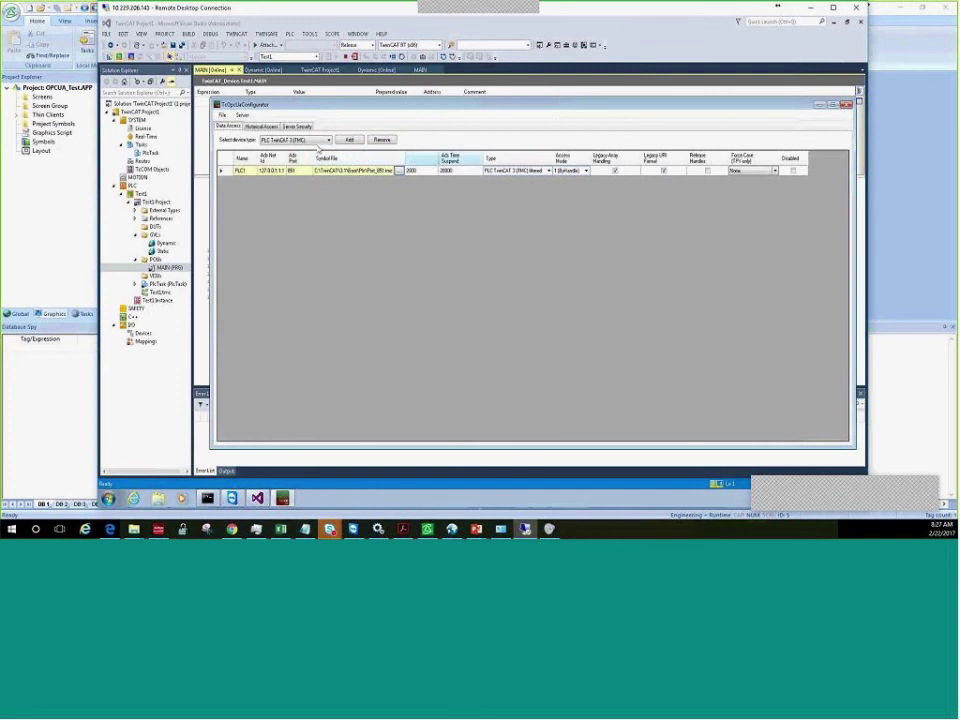
{"action": "left_click", "coordinate": [262, 126]}
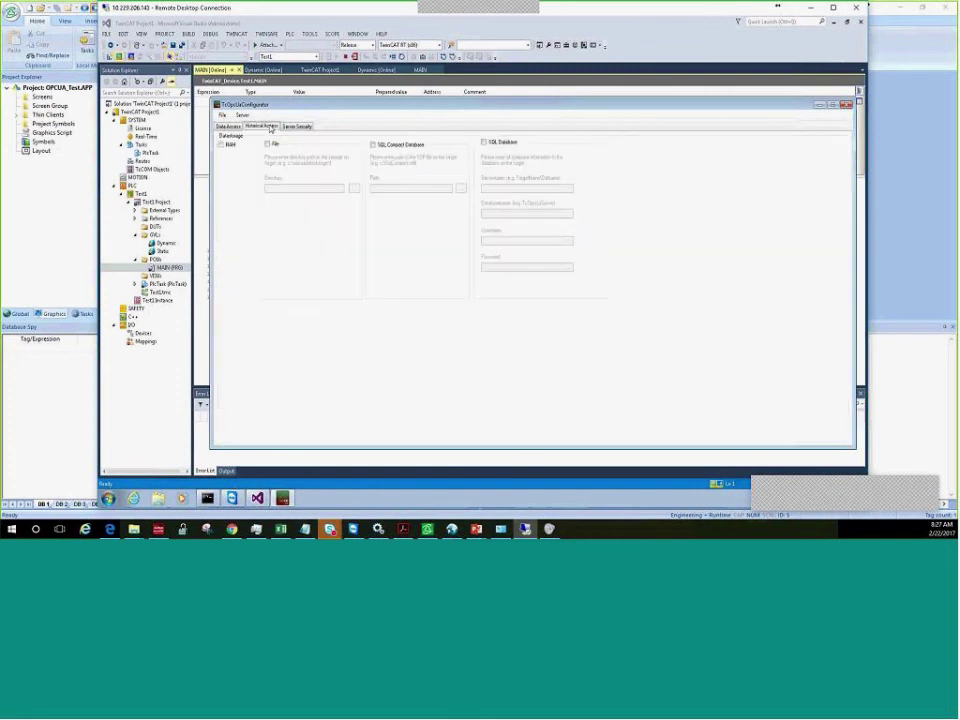
{"action": "left_click", "coordinate": [296, 128]}
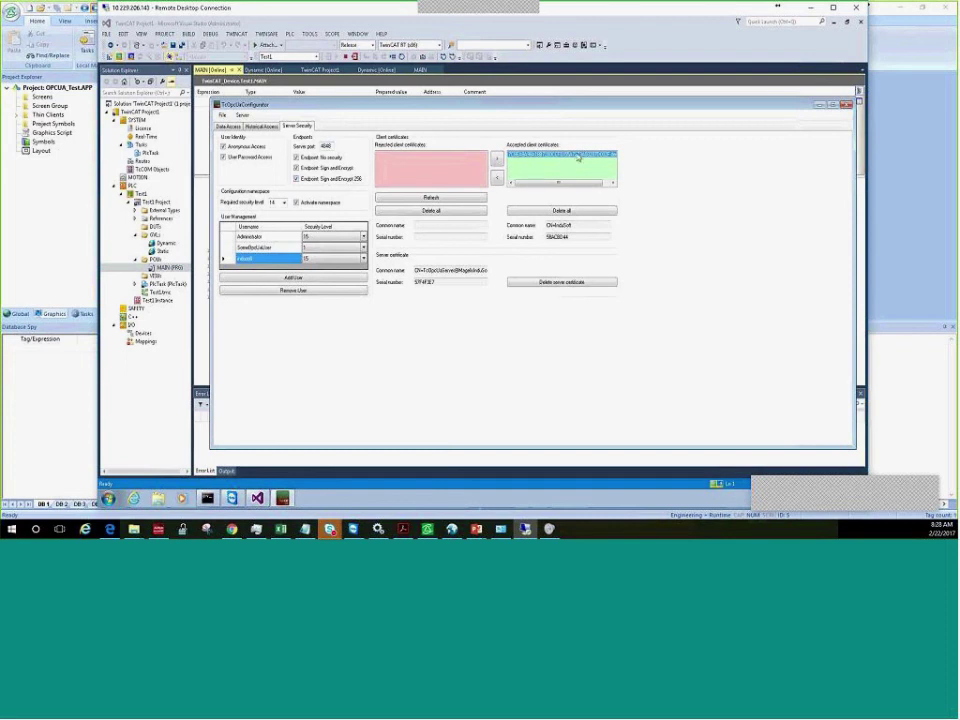
Delete all accepted client certificates, confirm the deletion, and return to the InduSoft project
{"action": "left_click_drag", "start_coordinate": [573, 226], "coordinate": [562, 226]}
{"action": "left_click", "coordinate": [577, 223]}
{"action": "left_click", "coordinate": [572, 210]}
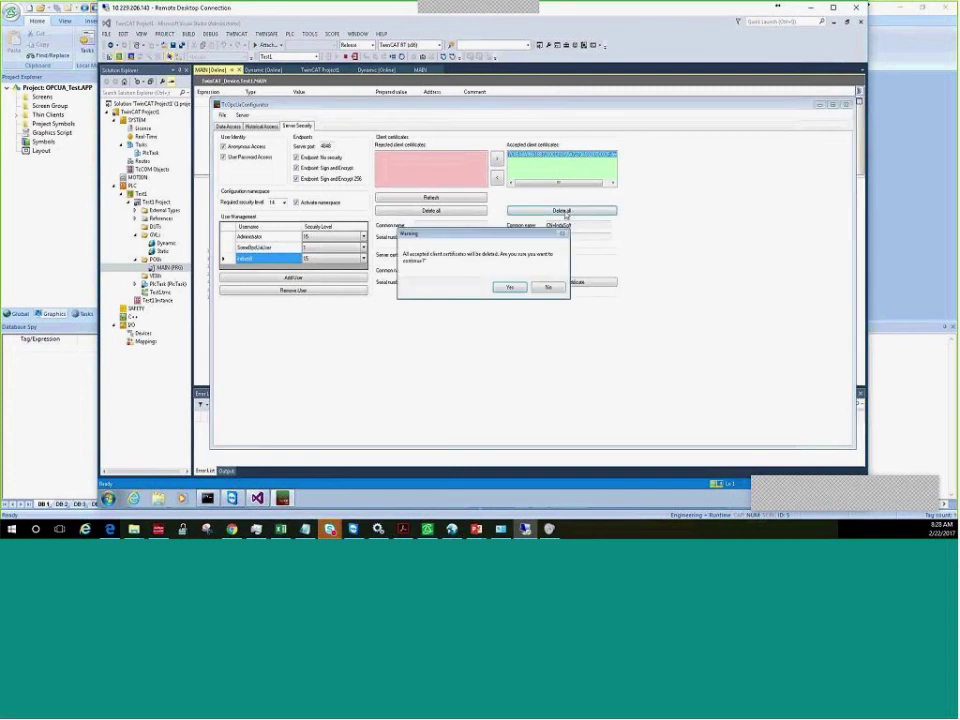
{"action": "left_click", "coordinate": [510, 288]}
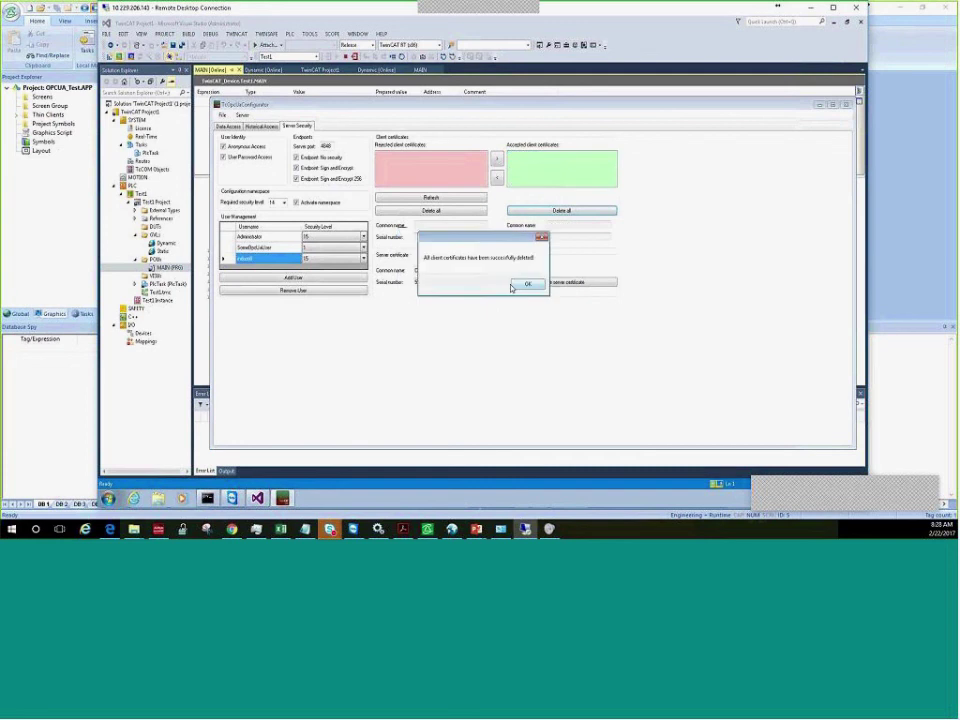
{"action": "left_click", "coordinate": [528, 285]}
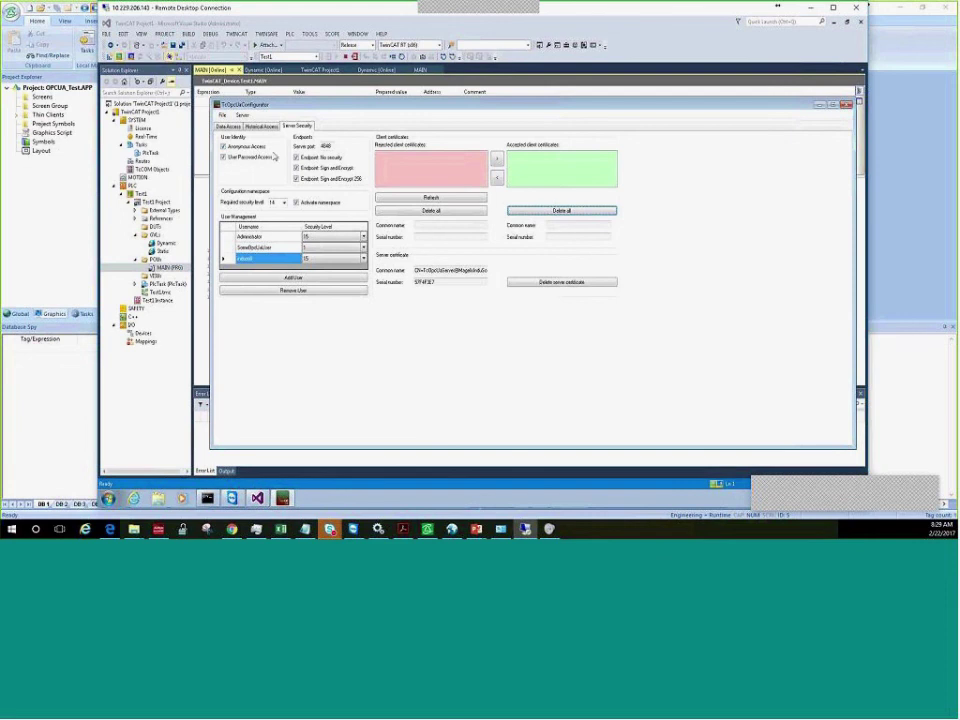
{"action": "left_click", "coordinate": [83, 316]}
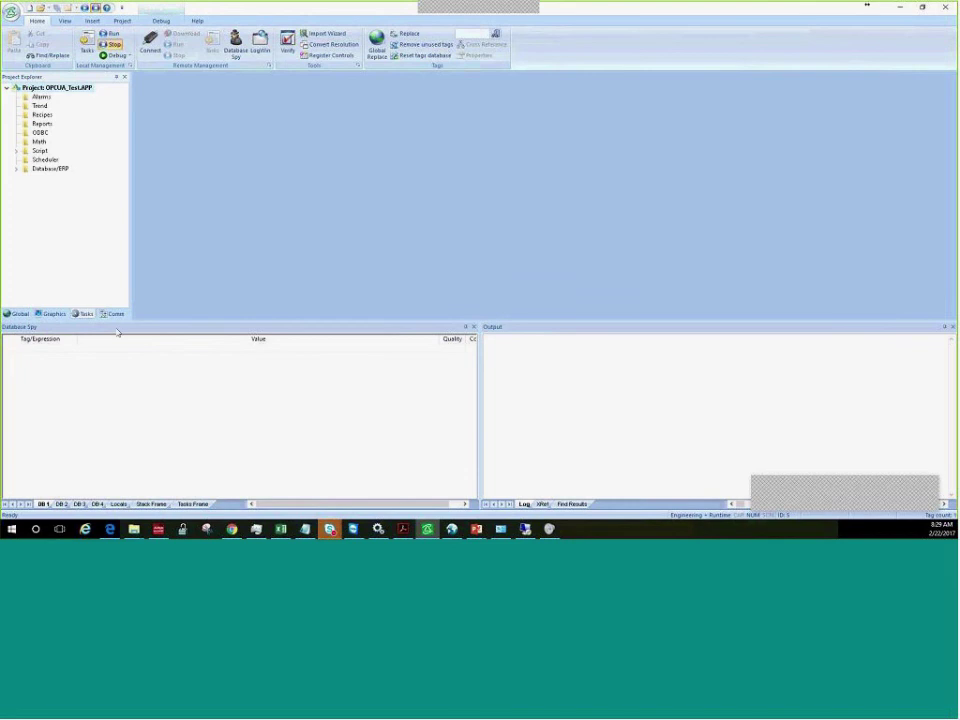
Create project OPC_UA_Webinar as a Windows Local Interface with an empty application template
{"action": "left_click", "coordinate": [115, 314]}
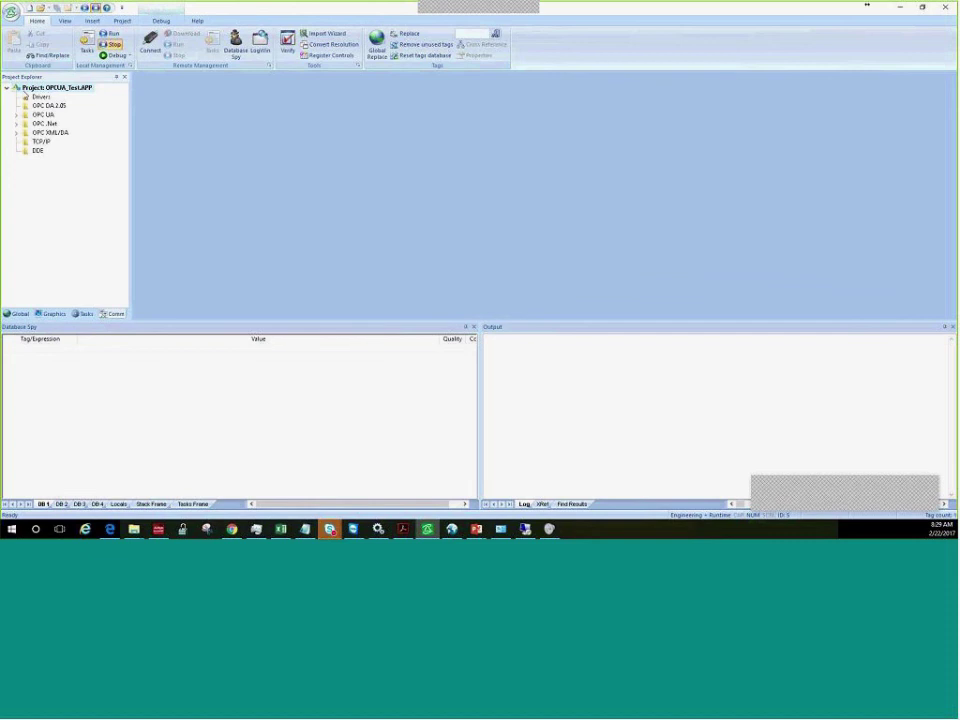
{"action": "left_click", "coordinate": [11, 12]}
{"action": "left_click", "coordinate": [43, 40]}
{"action": "type", "text": "OPC_UA_Webin"}
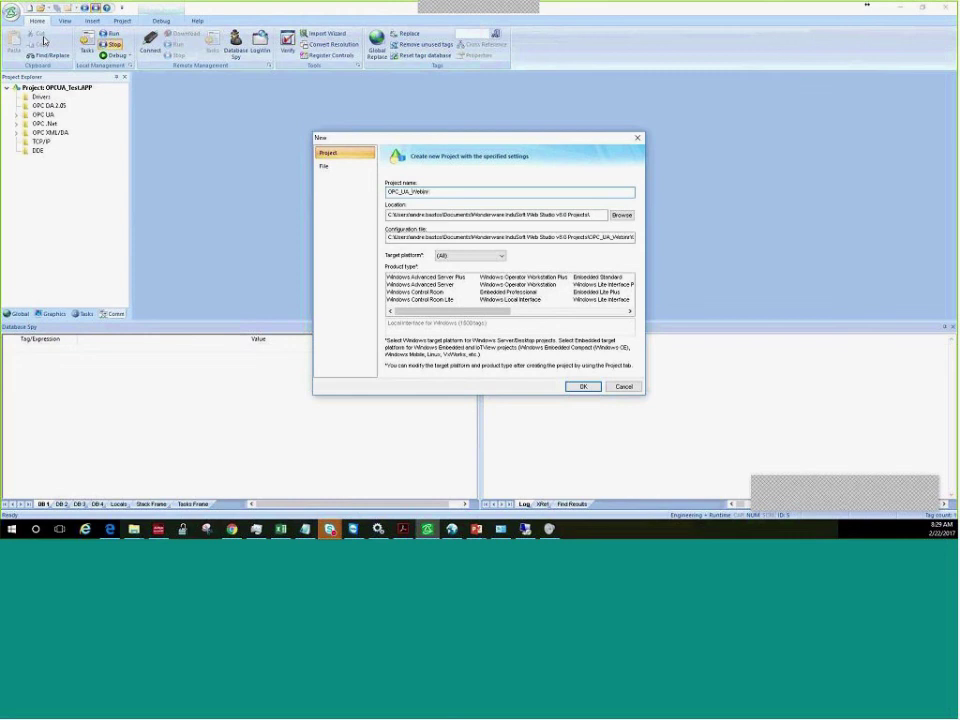
{"action": "type", "text": "ar"}
{"action": "left_click", "coordinate": [508, 299]}
{"action": "left_click", "coordinate": [581, 387]}
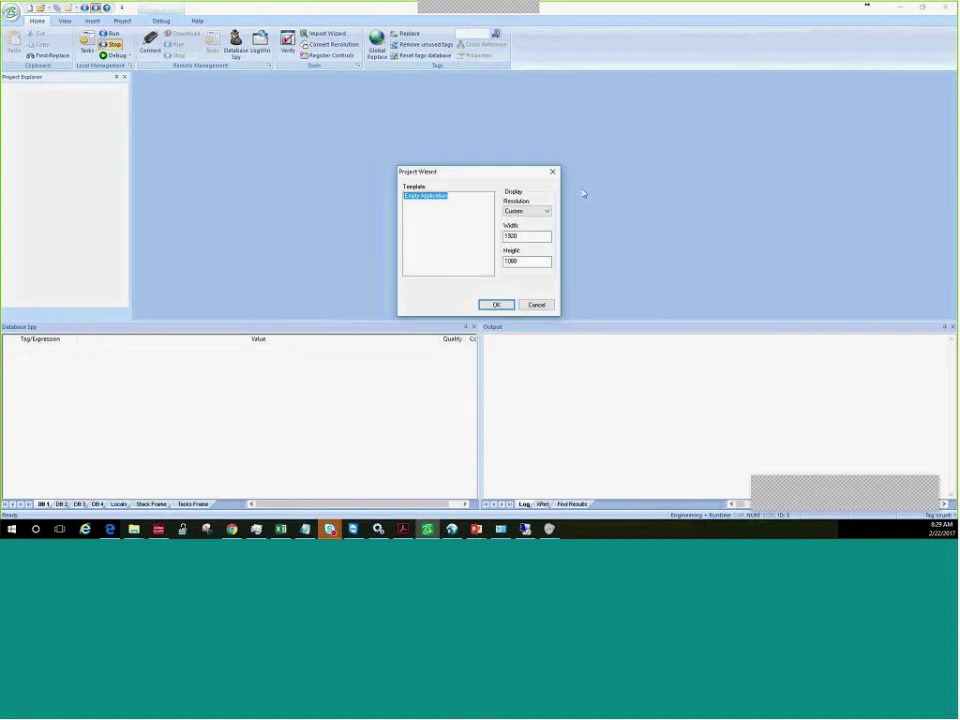
{"action": "left_click", "coordinate": [496, 304]}
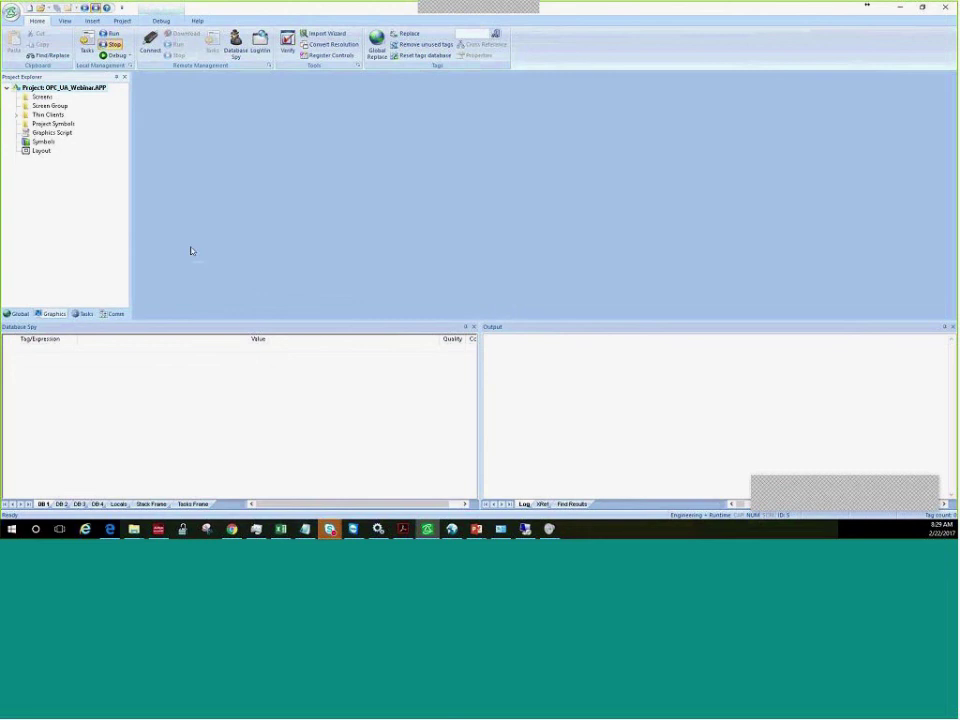
Insert a new OPC UA connection under Comm > OPC UA and name it TwinCAT_Clear
{"action": "left_click", "coordinate": [112, 314]}
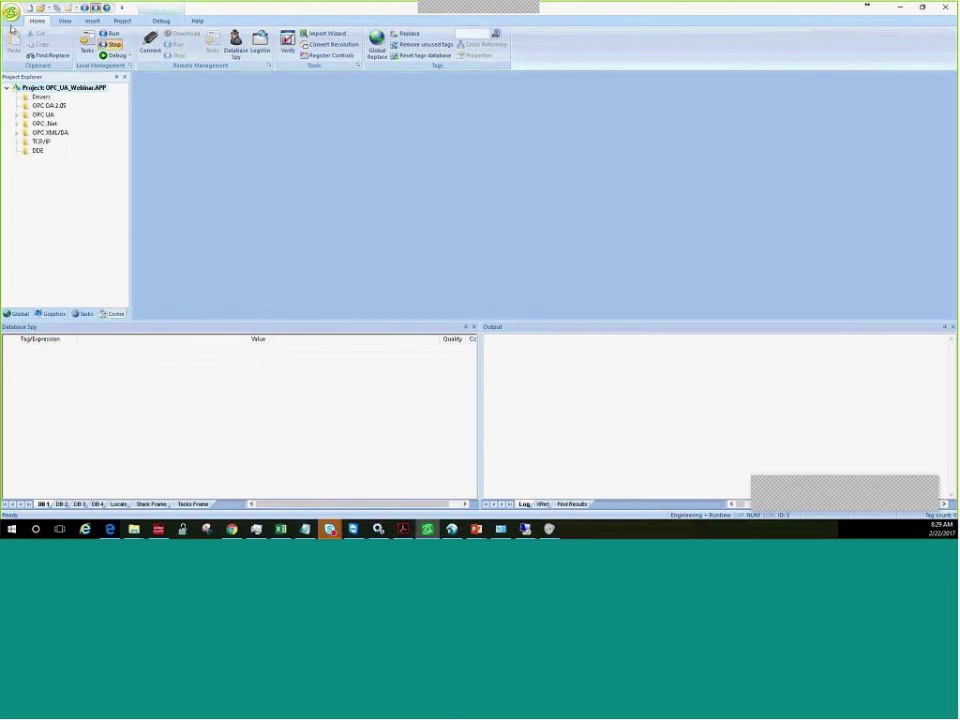
{"action": "left_click", "coordinate": [17, 114]}
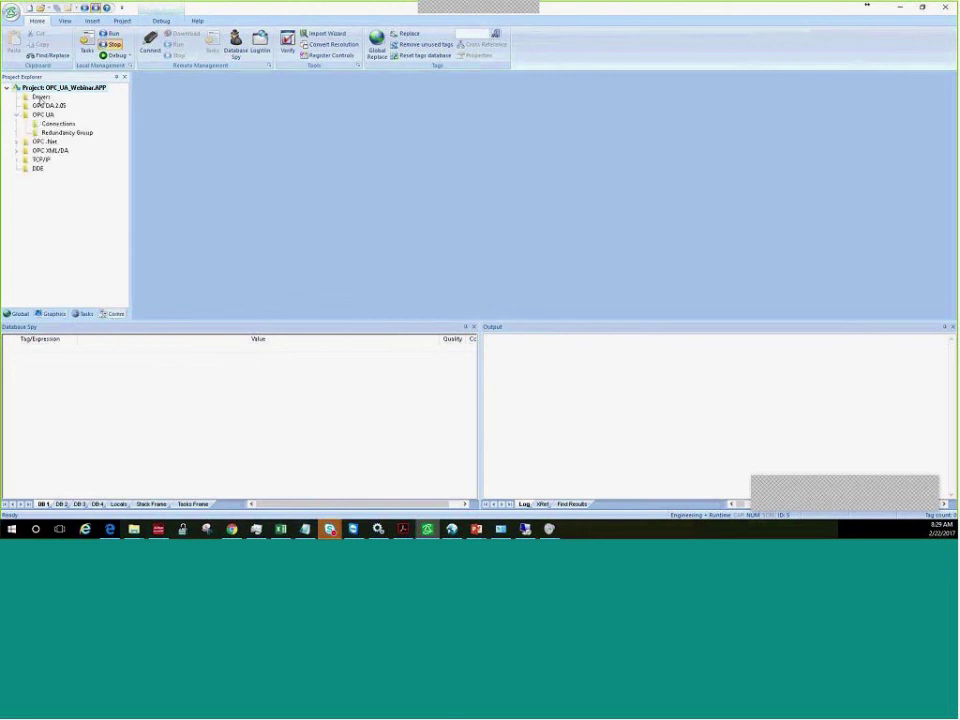
{"action": "right_click", "coordinate": [66, 123]}
{"action": "left_click", "coordinate": [82, 130]}
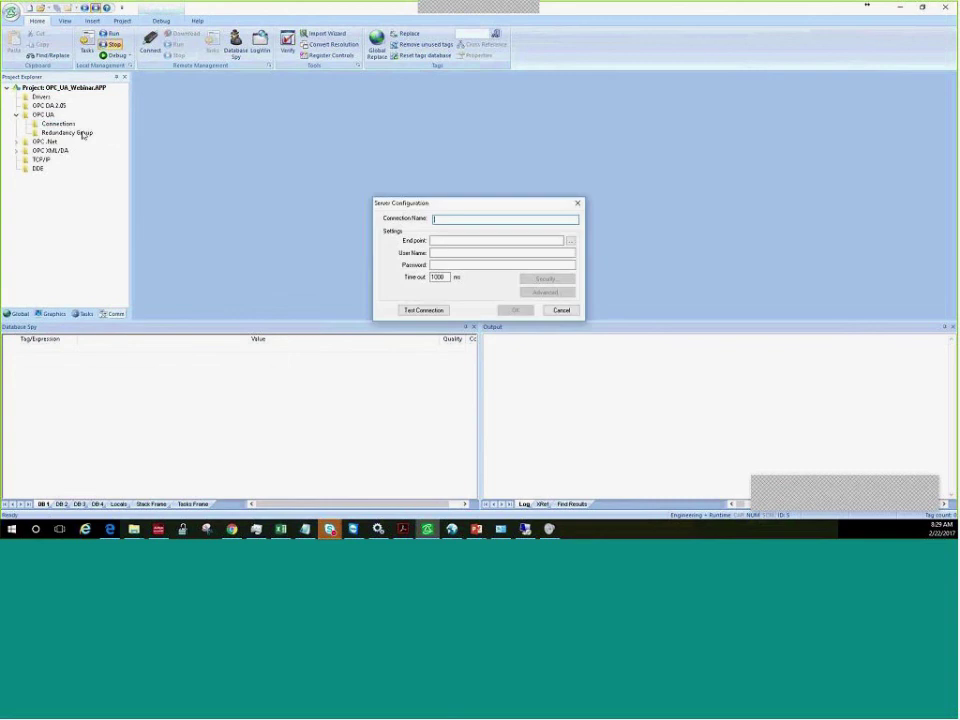
{"action": "type", "text": "TwinCAT"}
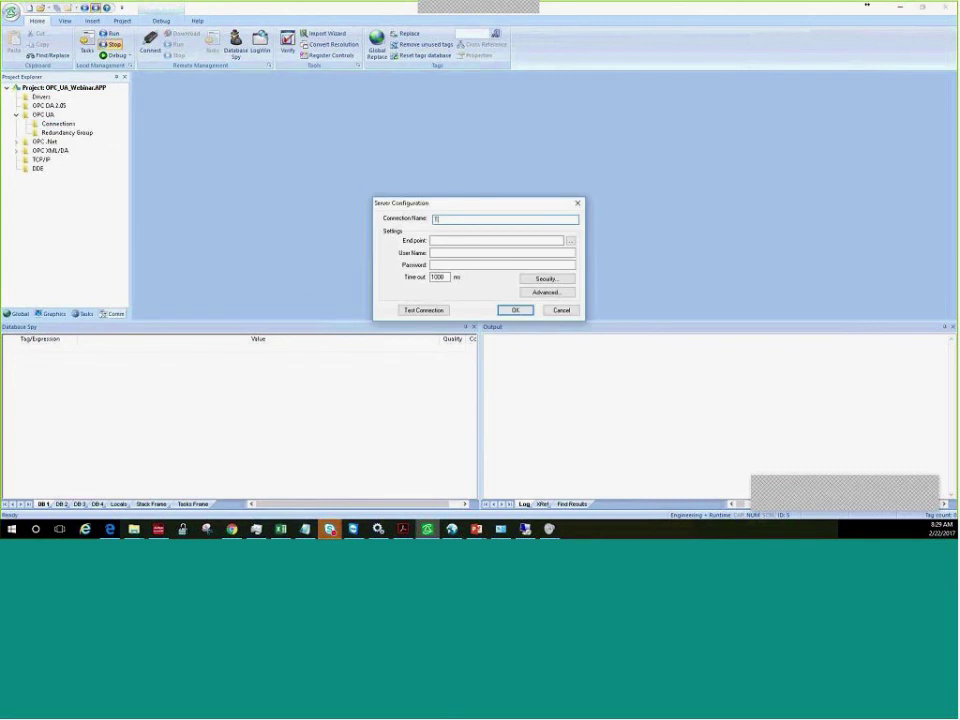
{"action": "key", "text": "BackSpace"}
{"action": "key", "text": "BackSpace"}
{"action": "key", "text": "BackSpace"}
{"action": "key", "text": "BackSpace"}
{"action": "key", "text": "BackSpace"}
{"action": "key", "text": "BackSpace"}
{"action": "type", "text": "winCAT_"}
{"action": "type", "text": "Clea"}
{"action": "left_click", "coordinate": [525, 528]}
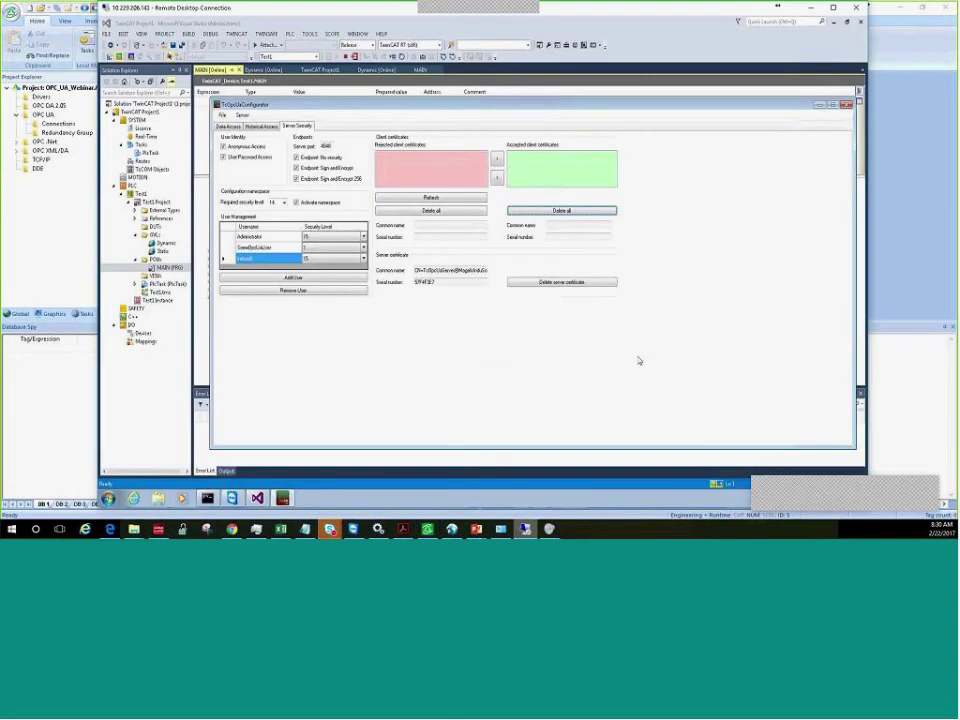
{"action": "left_click", "coordinate": [235, 128]}
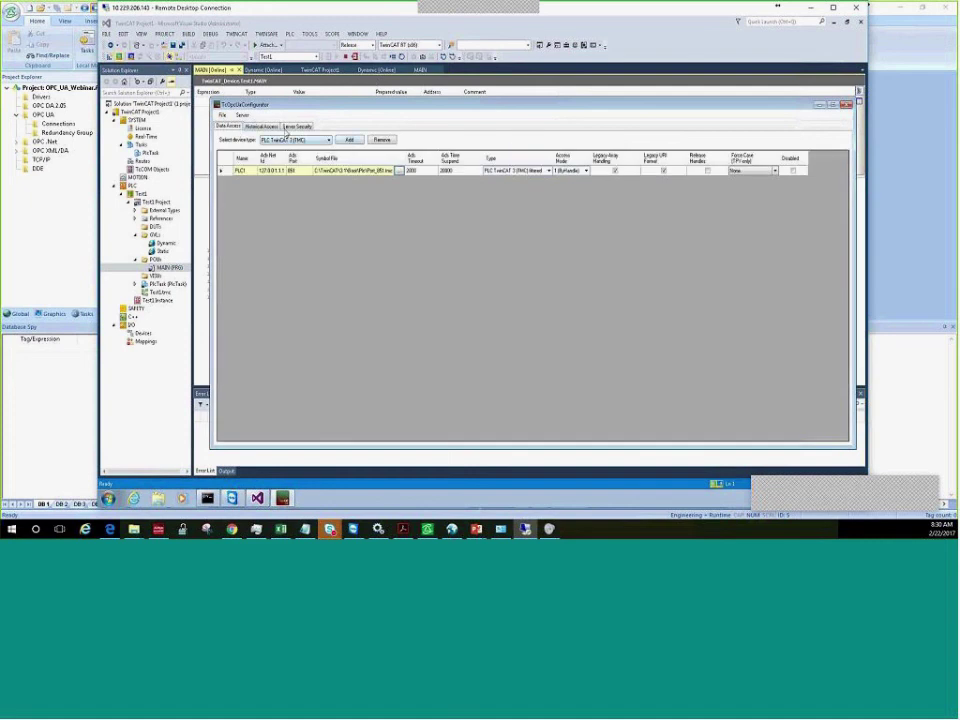
{"action": "left_click", "coordinate": [295, 127]}
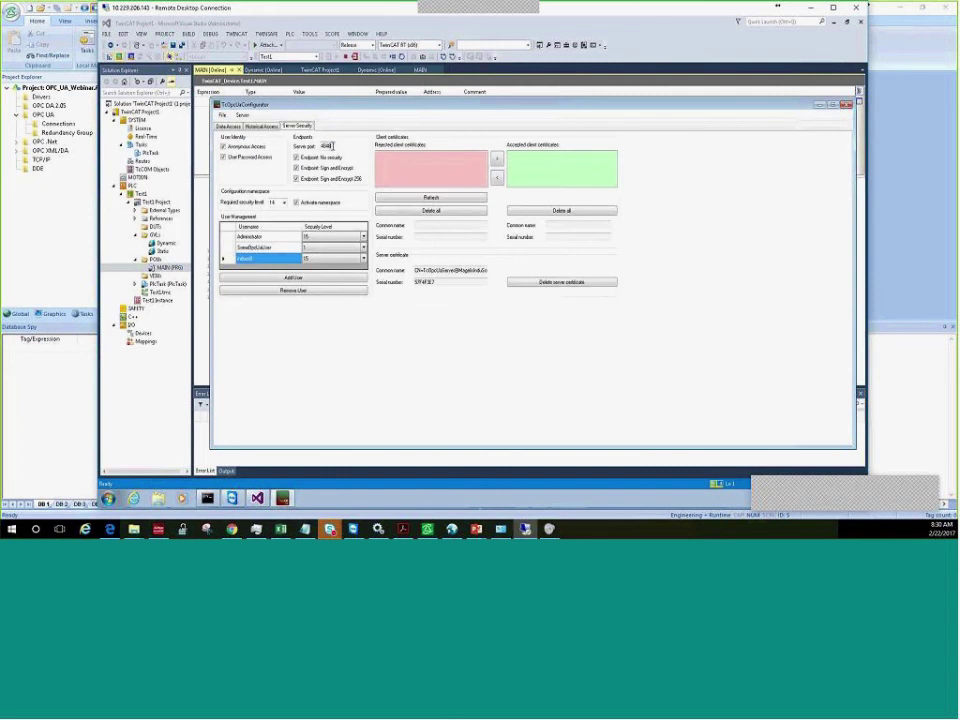
{"action": "double_click", "coordinate": [326, 146]}
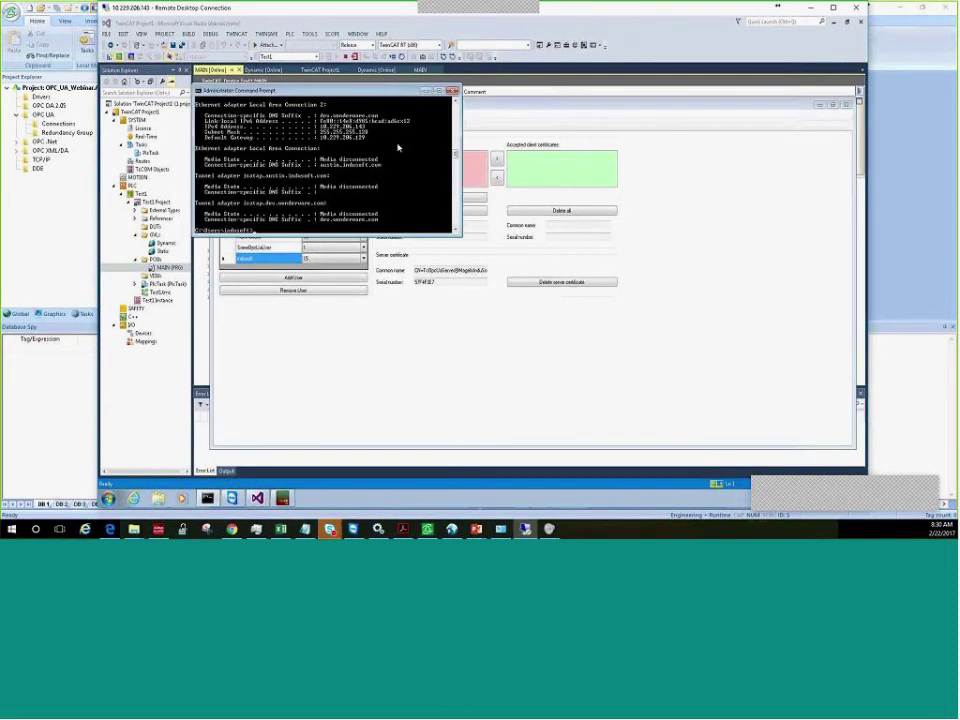
{"action": "left_click", "coordinate": [426, 91]}
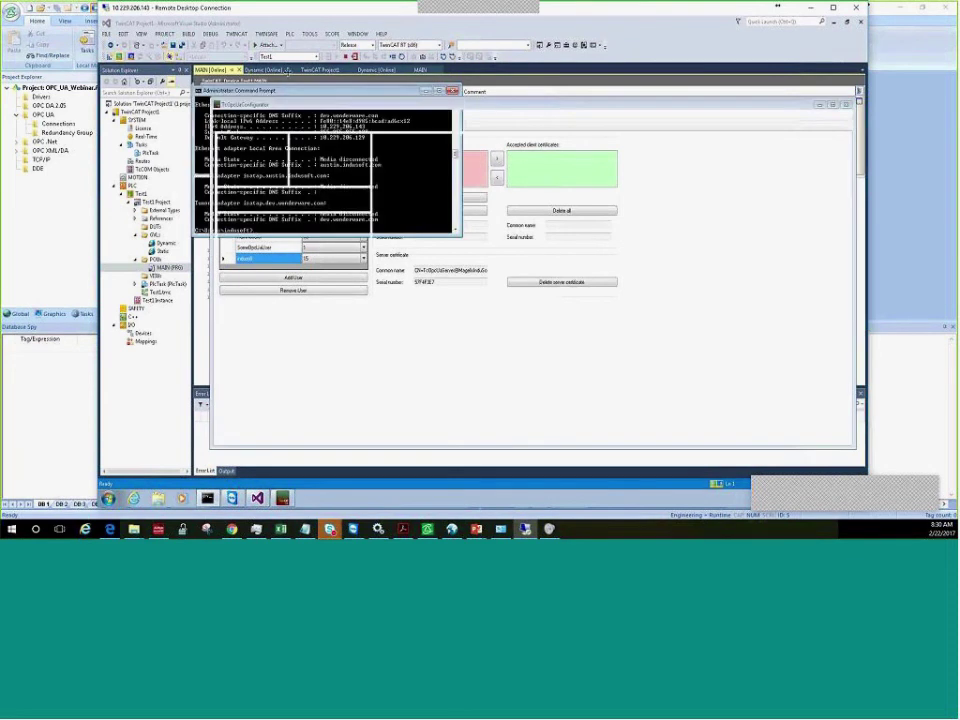
Enter endpoint opc.tcp://10.25.206.143:4840, check Security, test the connection and dismiss the timeout error
{"action": "key", "text": "alt+Tab"}
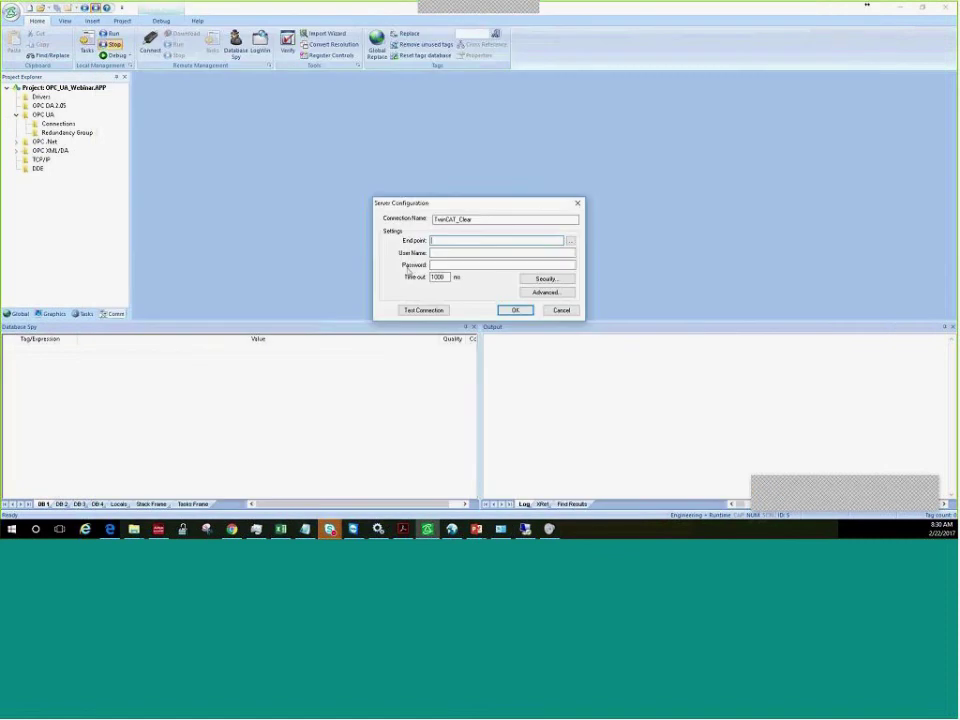
{"action": "type", "text": "opc.tcp://10.25.206.143:4840"}
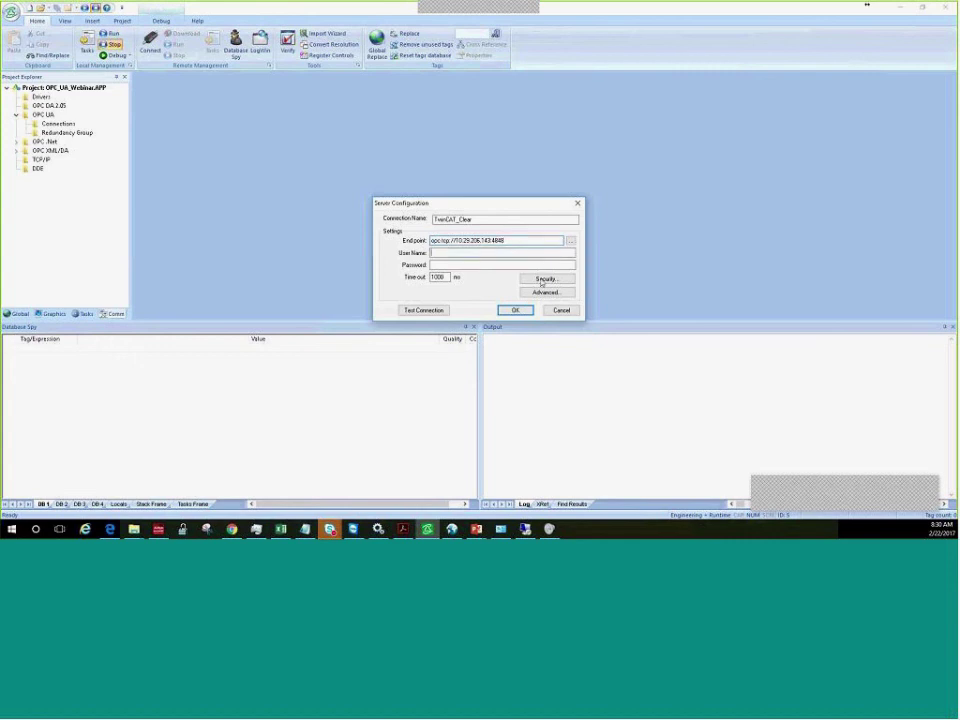
{"action": "left_click", "coordinate": [543, 280]}
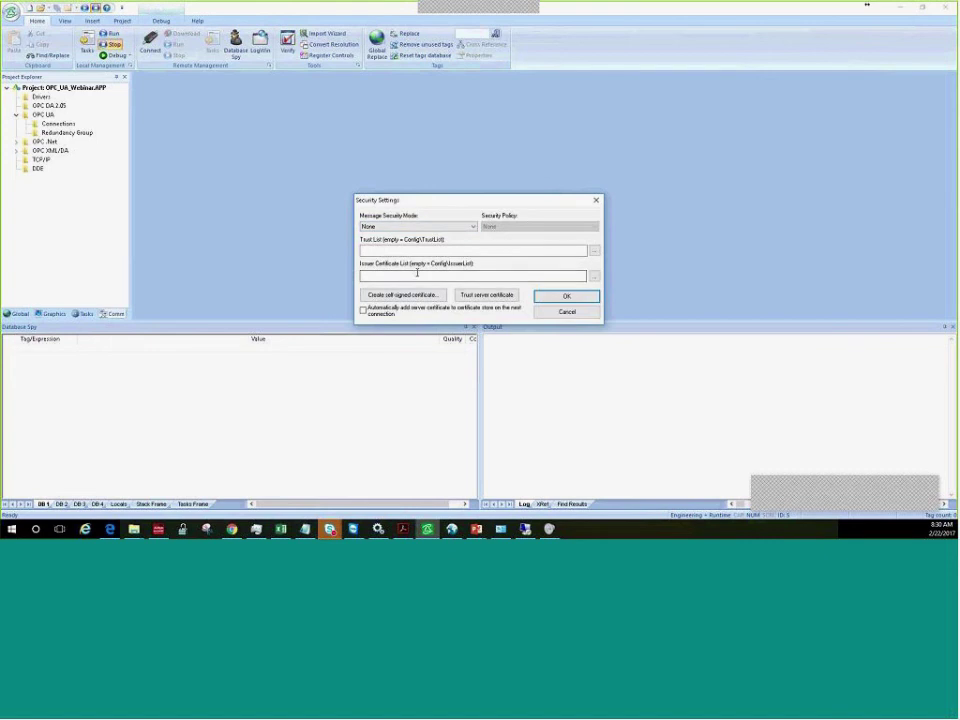
{"action": "left_click", "coordinate": [566, 296]}
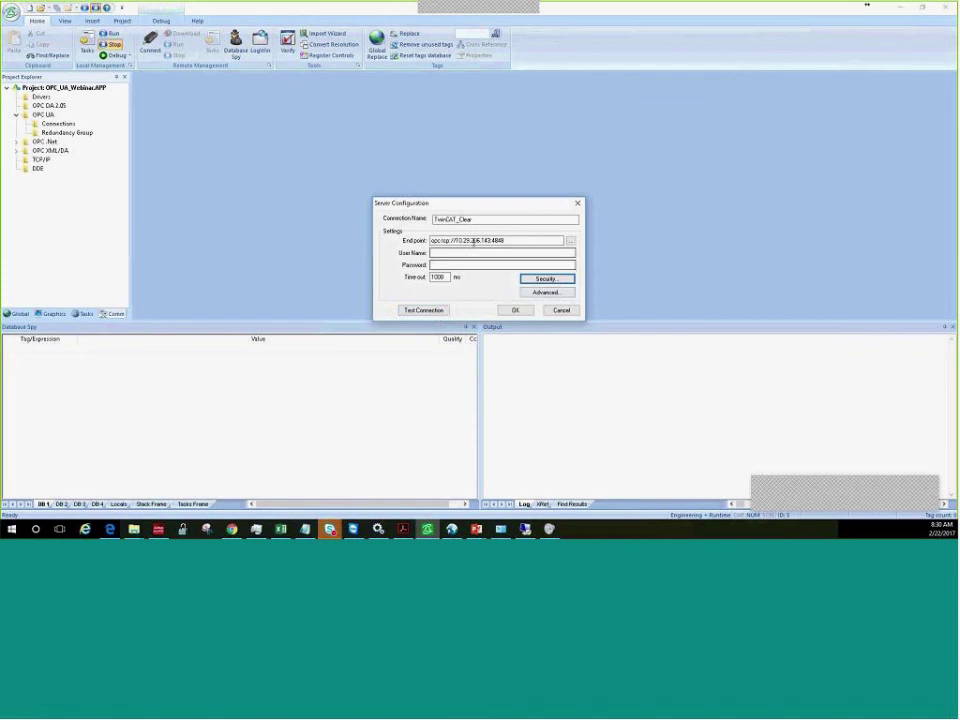
{"action": "left_click", "coordinate": [437, 313]}
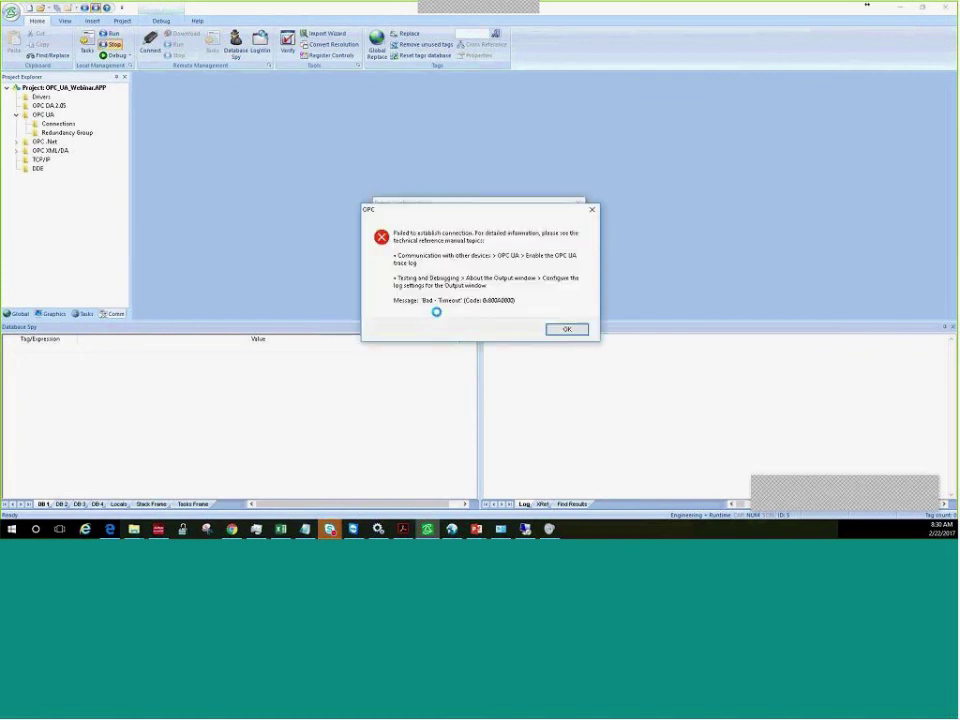
{"action": "left_click", "coordinate": [568, 330]}
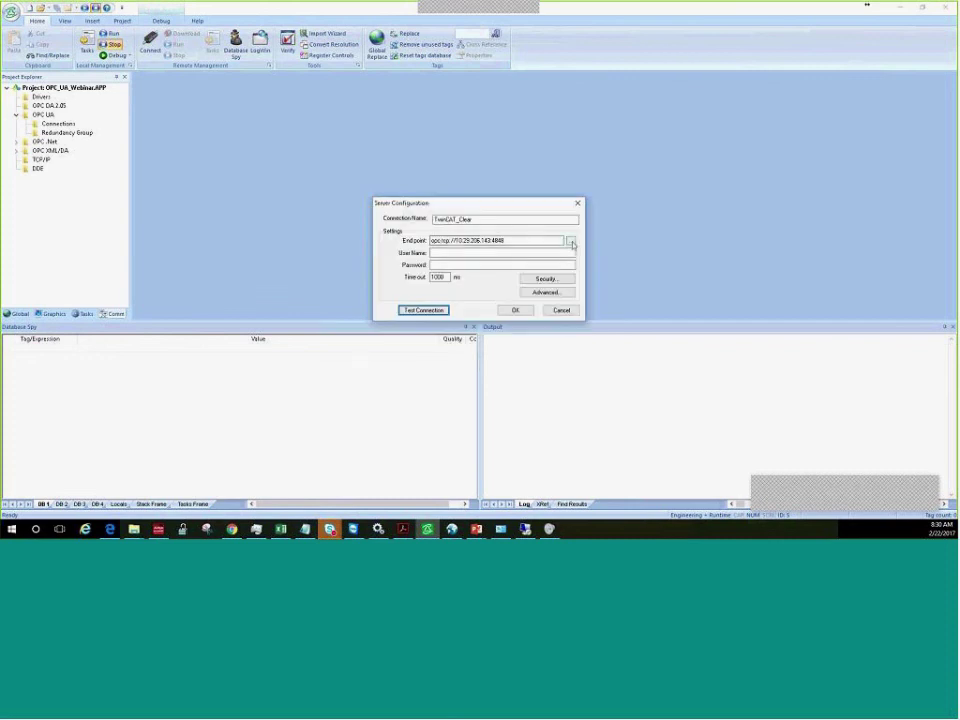
Try discovering the server endpoint through the browse dialog, then cancel the discovery
{"action": "left_click", "coordinate": [570, 242]}
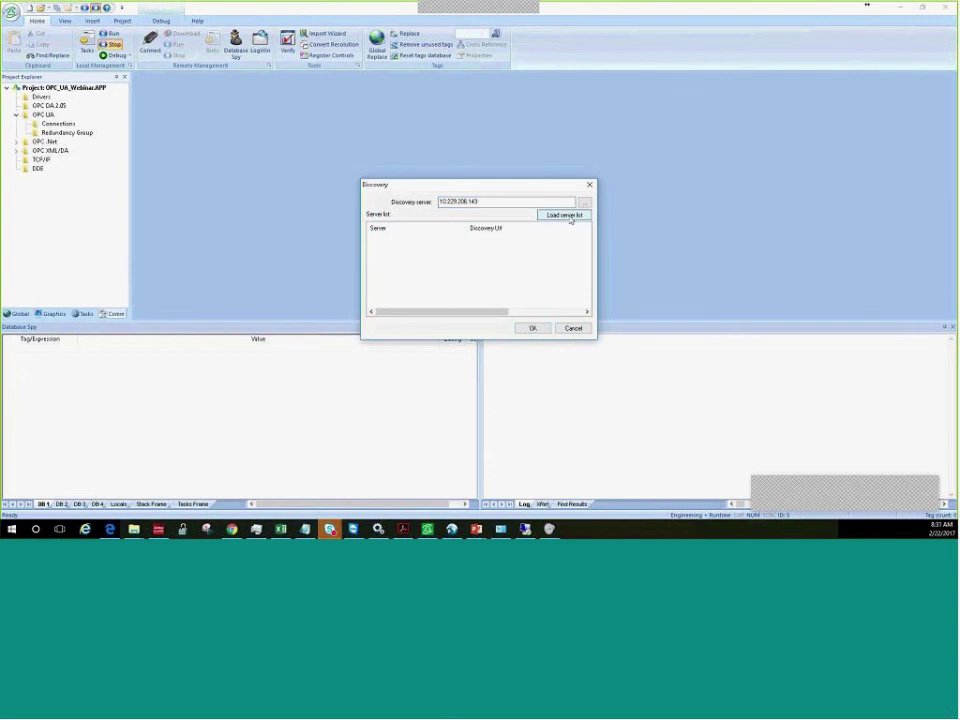
{"action": "left_click", "coordinate": [567, 215]}
{"action": "left_click", "coordinate": [570, 317]}
{"action": "left_click_drag", "start_coordinate": [570, 317], "coordinate": [486, 316]}
{"action": "left_click", "coordinate": [533, 329]}
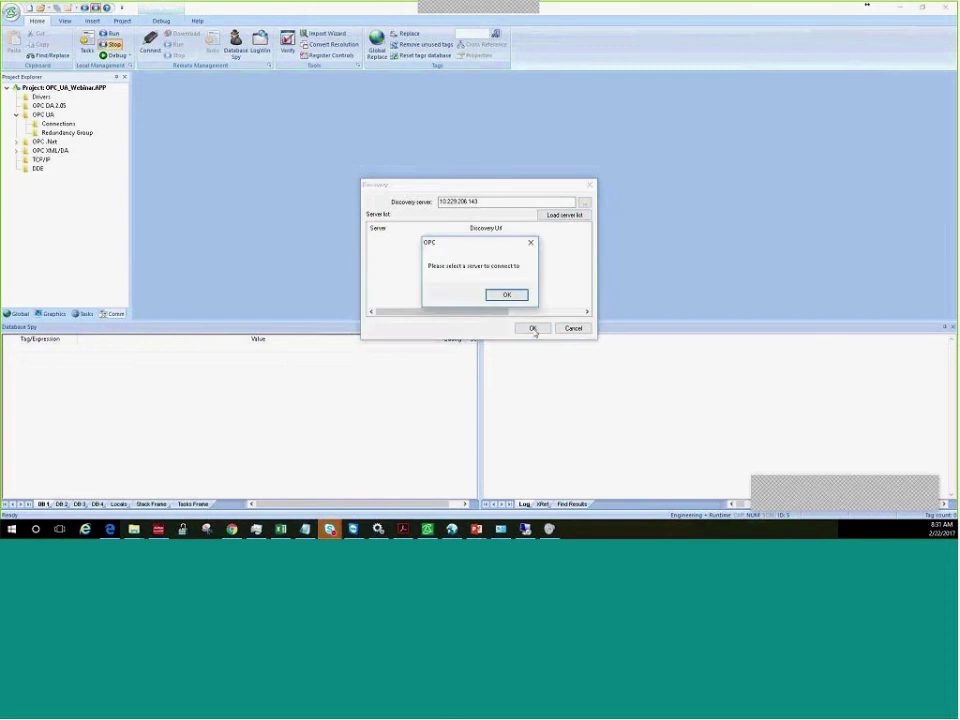
{"action": "left_click", "coordinate": [506, 294]}
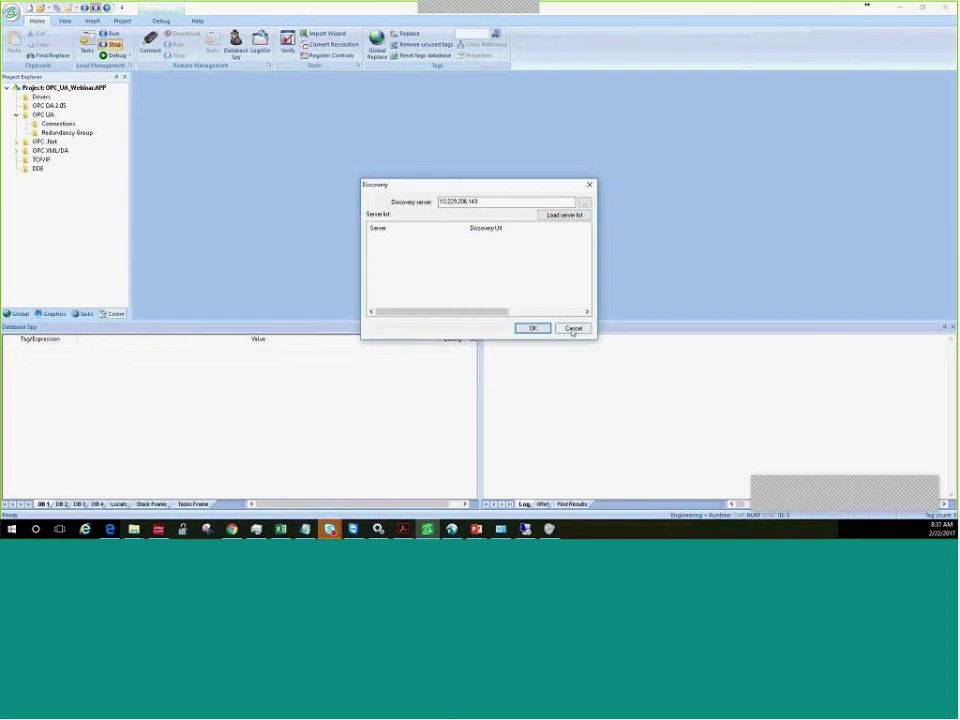
{"action": "left_click", "coordinate": [573, 328]}
{"action": "left_click", "coordinate": [466, 255]}
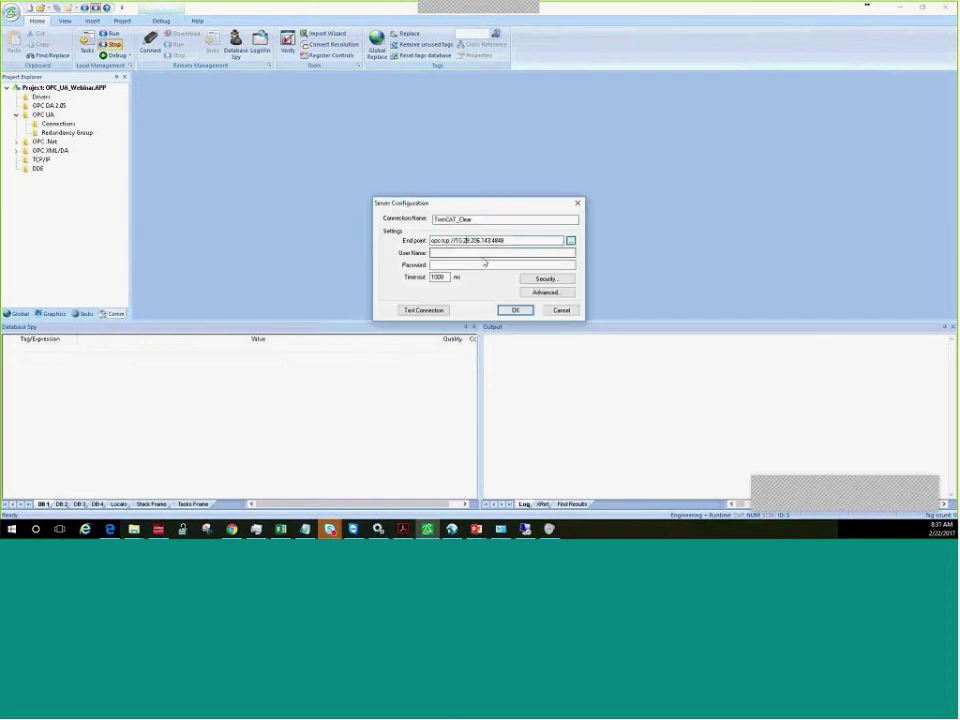
Test the TwinCAT_Clear connection successfully, review Security unchanged, and save the server configuration
{"action": "left_click", "coordinate": [432, 310]}
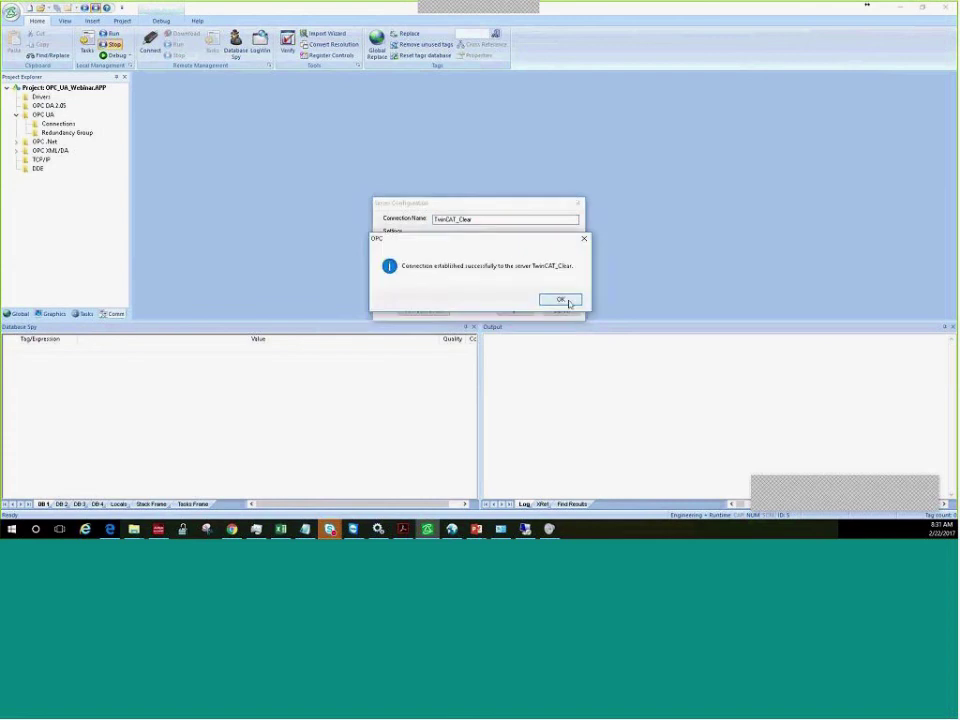
{"action": "left_click", "coordinate": [560, 299]}
{"action": "left_click", "coordinate": [546, 280]}
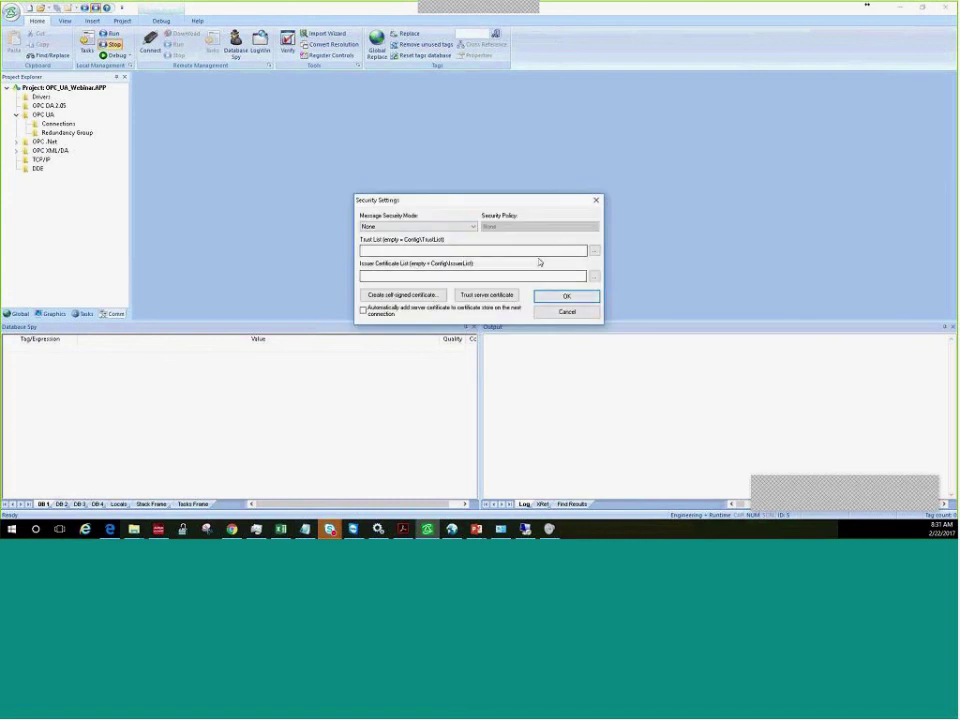
{"action": "left_click", "coordinate": [567, 313]}
{"action": "left_click", "coordinate": [520, 311]}
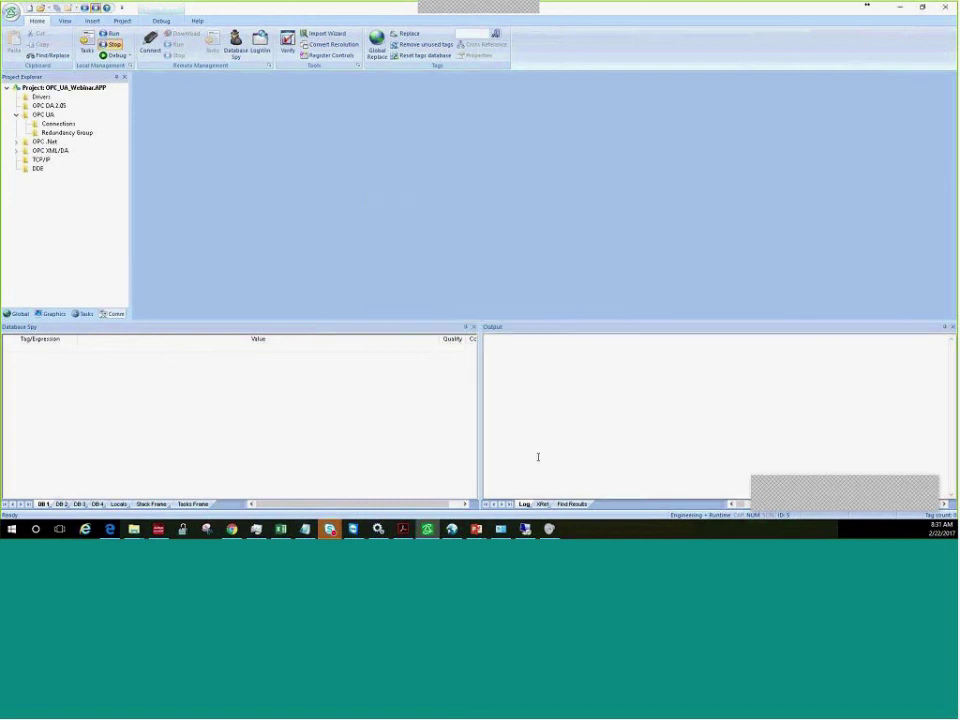
Glance at the remote desktop, then expand OPC UA Connections to show TwinCAT_Clear
{"action": "left_click", "coordinate": [522, 529]}
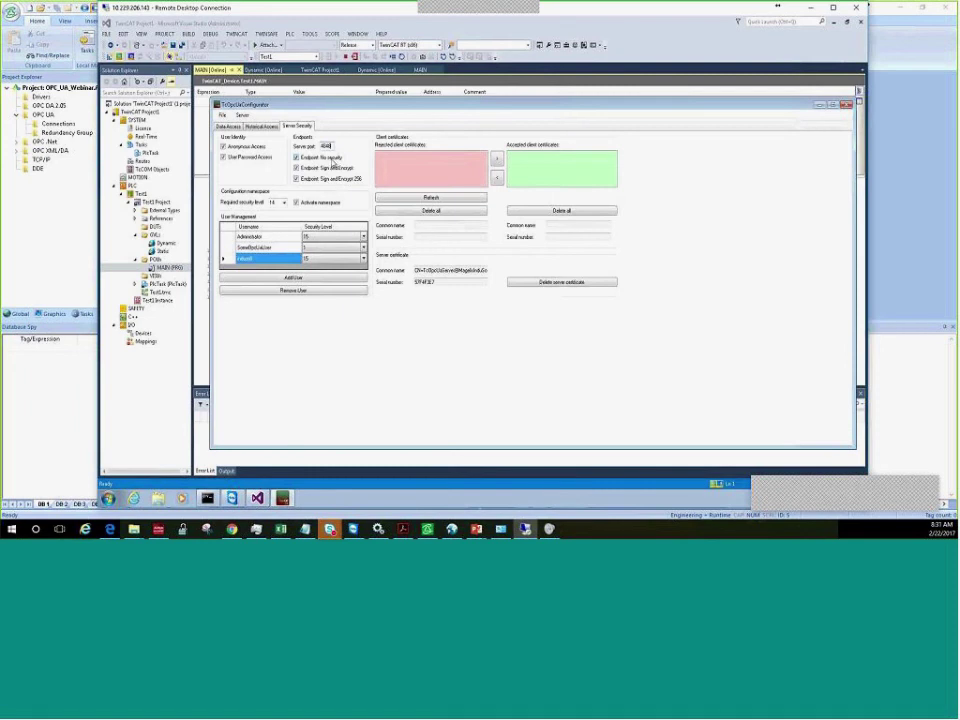
{"action": "left_click", "coordinate": [96, 122]}
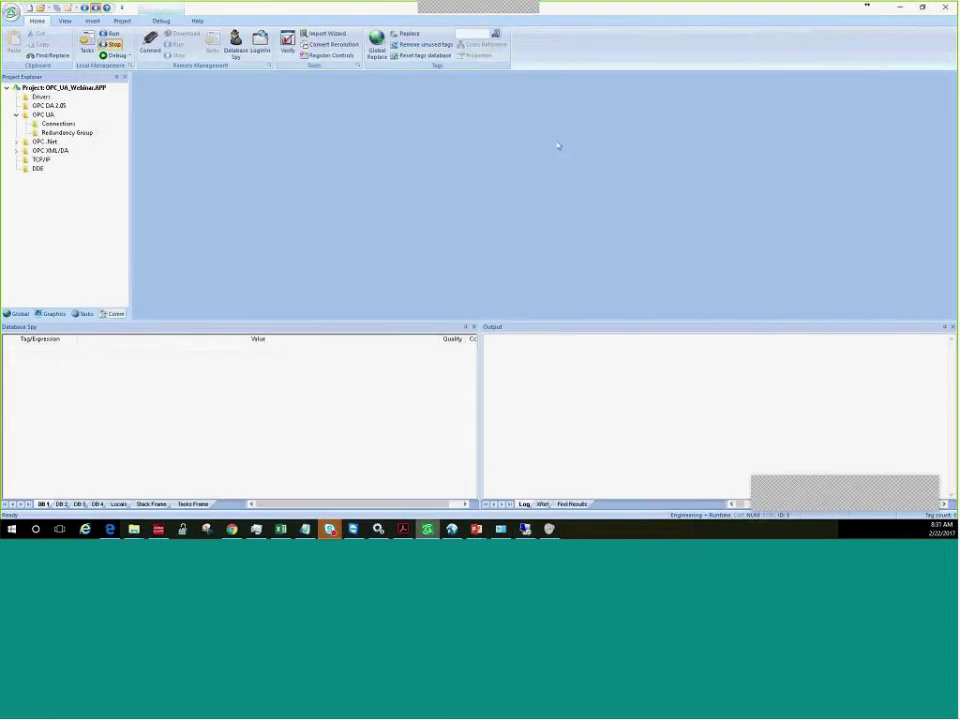
{"action": "double_click", "coordinate": [74, 125]}
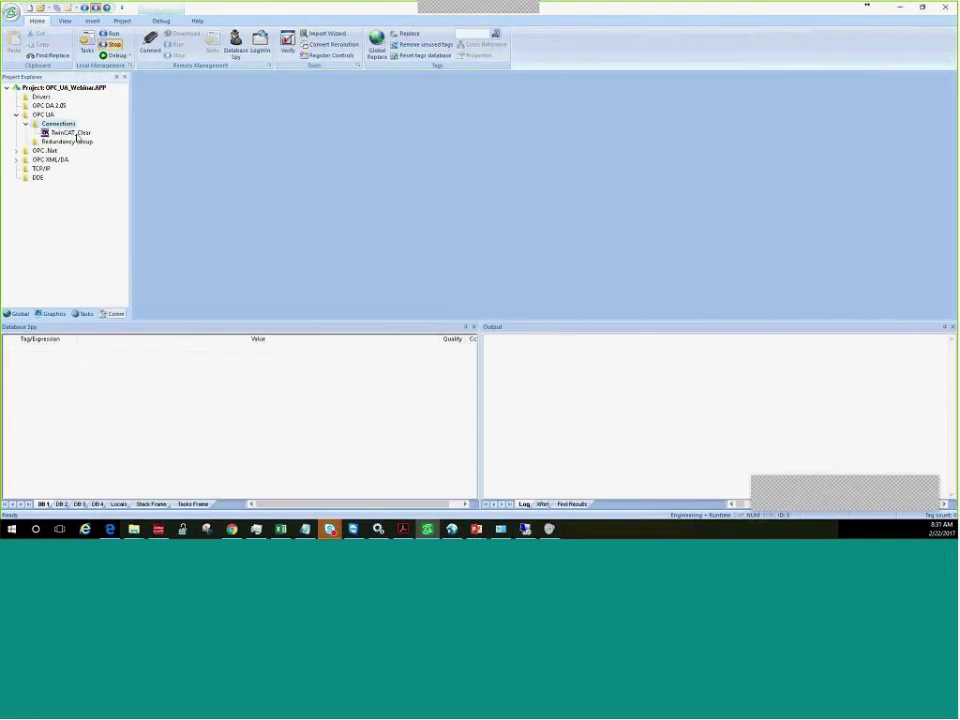
Insert a new OPC UA client document UACL001.UA using the TwinCAT_Clear connection
{"action": "right_click", "coordinate": [60, 123]}
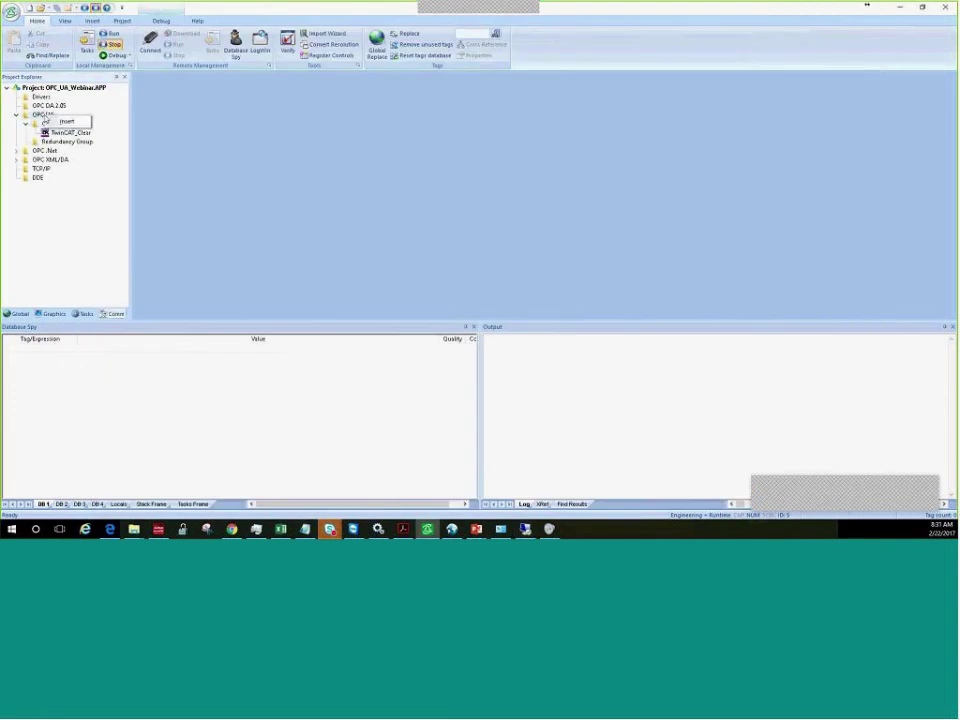
{"action": "left_click", "coordinate": [64, 121]}
{"action": "left_click", "coordinate": [312, 126]}
{"action": "left_click", "coordinate": [212, 134]}
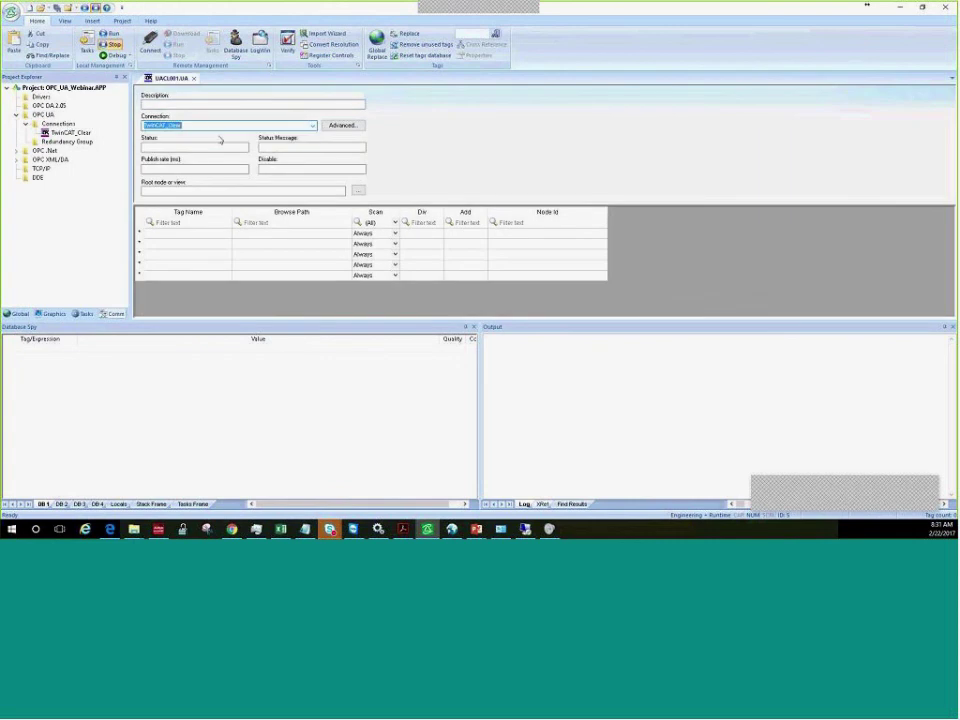
Select the first row's Browse Path cell and bring up its context menu
{"action": "left_click", "coordinate": [216, 236]}
{"action": "left_click", "coordinate": [268, 236]}
{"action": "left_click", "coordinate": [221, 236]}
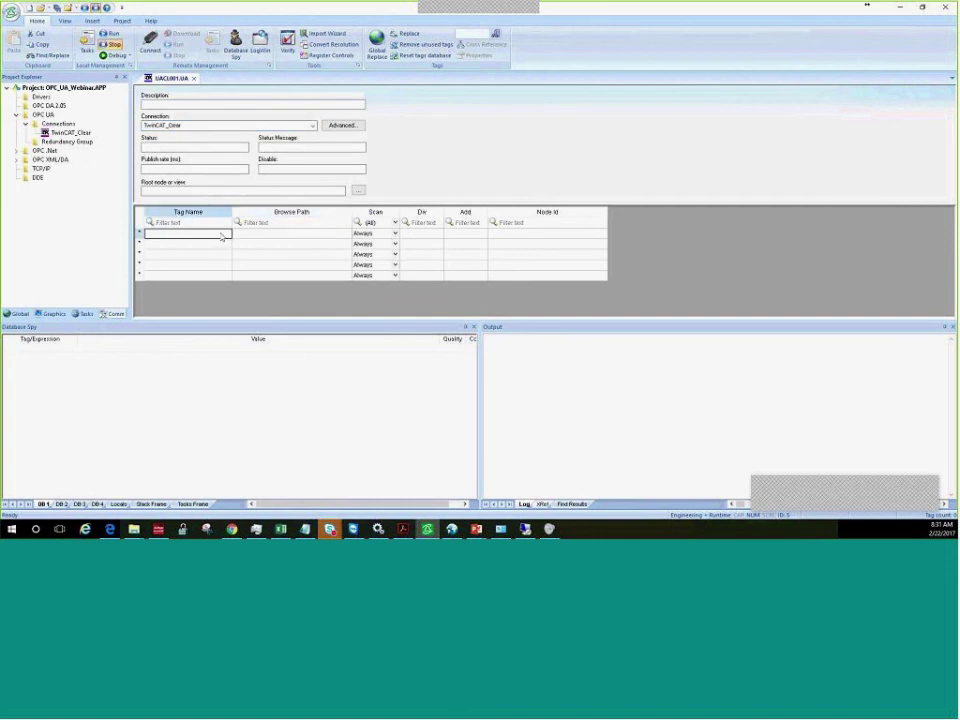
{"action": "left_click", "coordinate": [290, 236]}
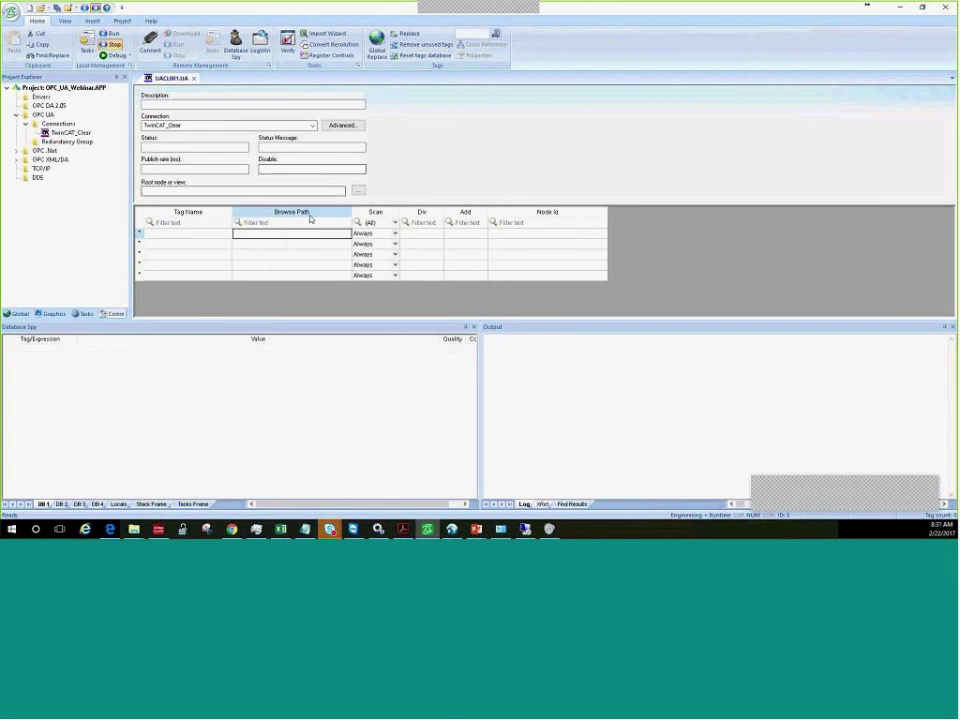
{"action": "right_click", "coordinate": [320, 238]}
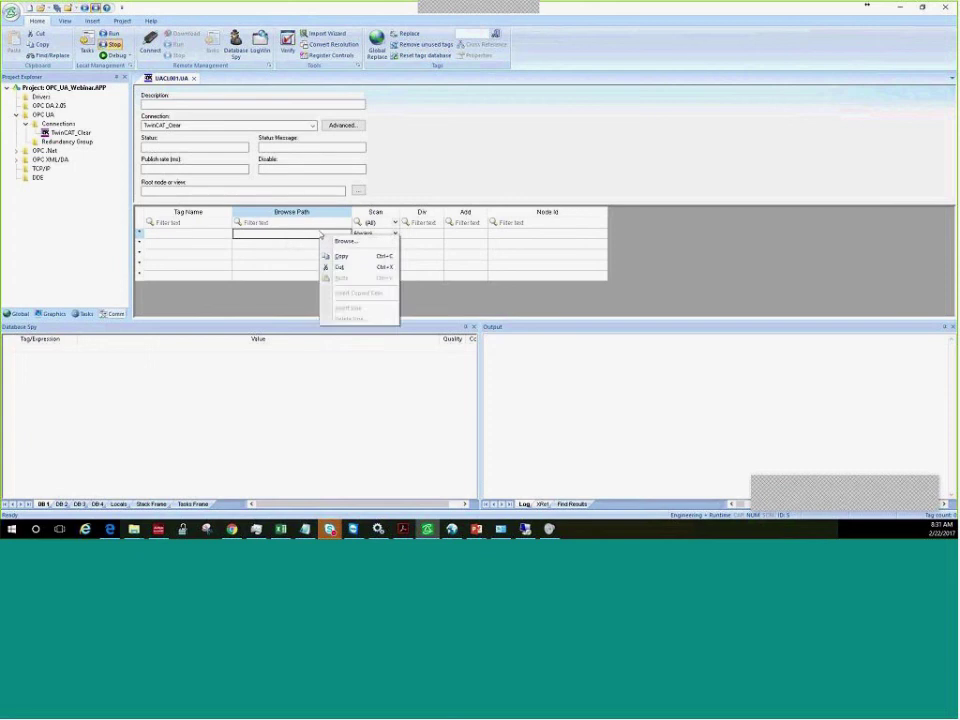
Open the UA Browser for row 1 and expand Objects > PLC1
{"action": "left_click", "coordinate": [352, 241]}
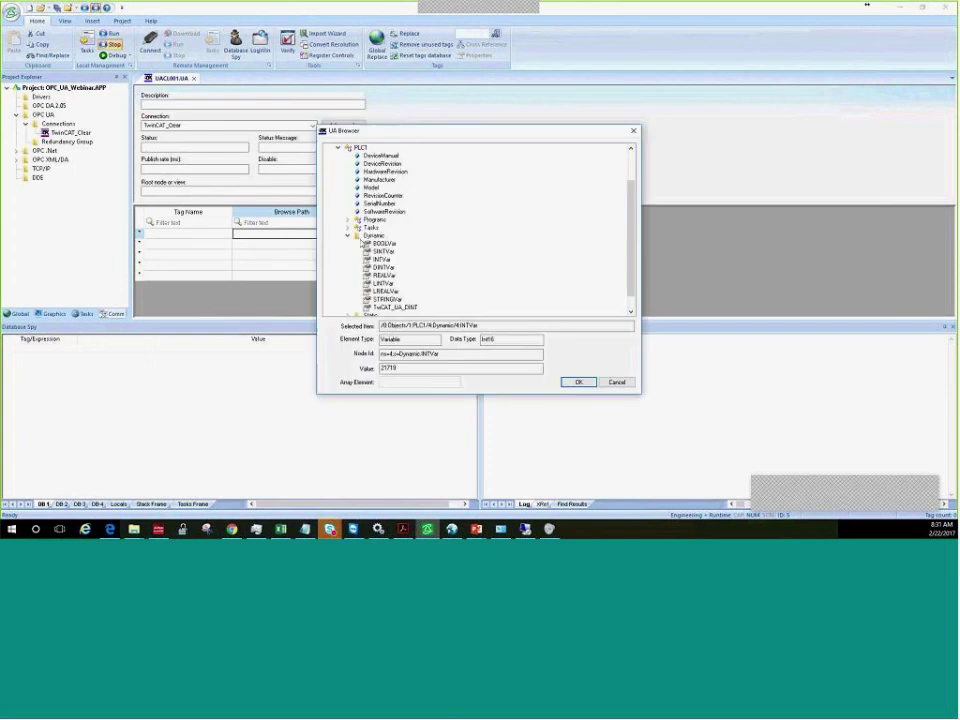
{"action": "scroll", "coordinate": [621, 167], "scroll_direction": "up", "scroll_amount": 2}
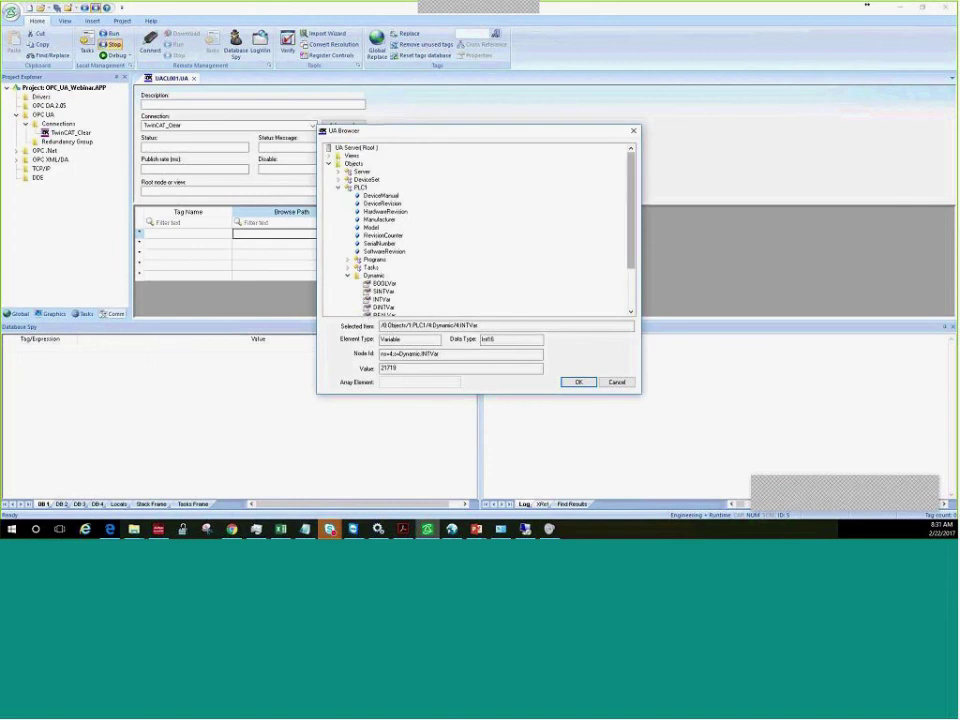
{"action": "left_click", "coordinate": [339, 188]}
{"action": "left_click", "coordinate": [331, 164]}
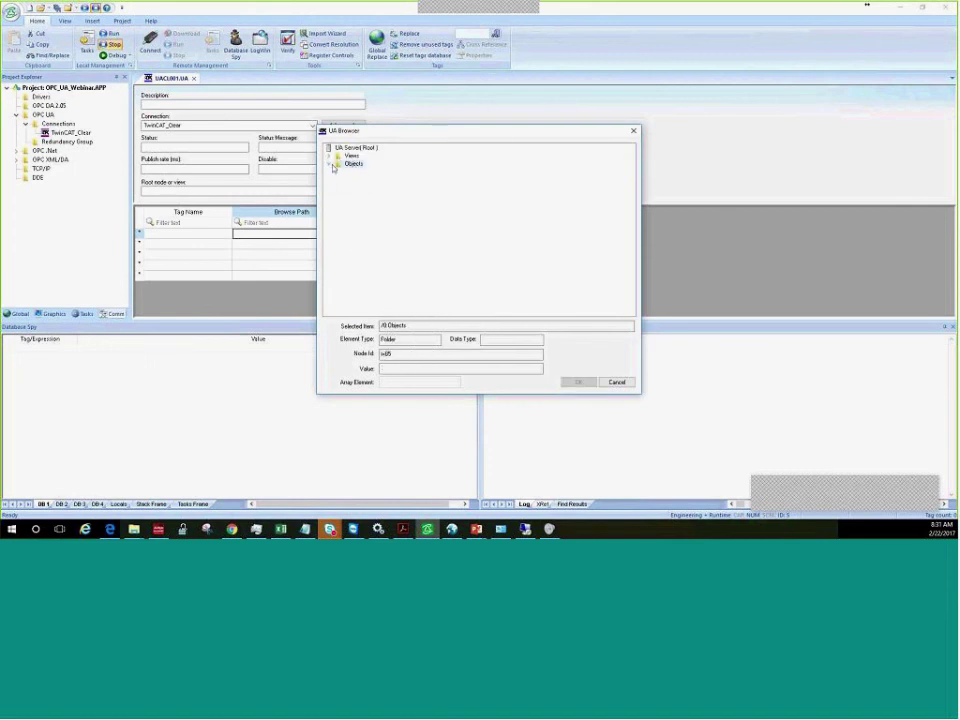
{"action": "left_click", "coordinate": [331, 164]}
{"action": "left_click", "coordinate": [339, 185]}
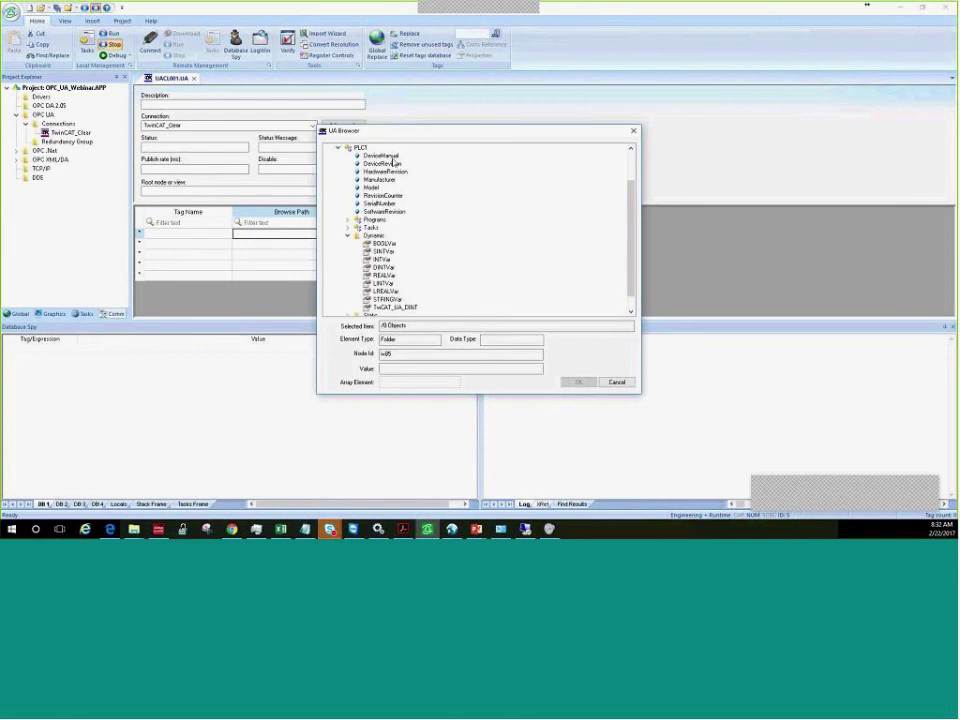
Expand the Server node and inspect its NamespaceArray and ServerStatus values
{"action": "scroll", "coordinate": [631, 166], "scroll_direction": "up", "scroll_amount": 2}
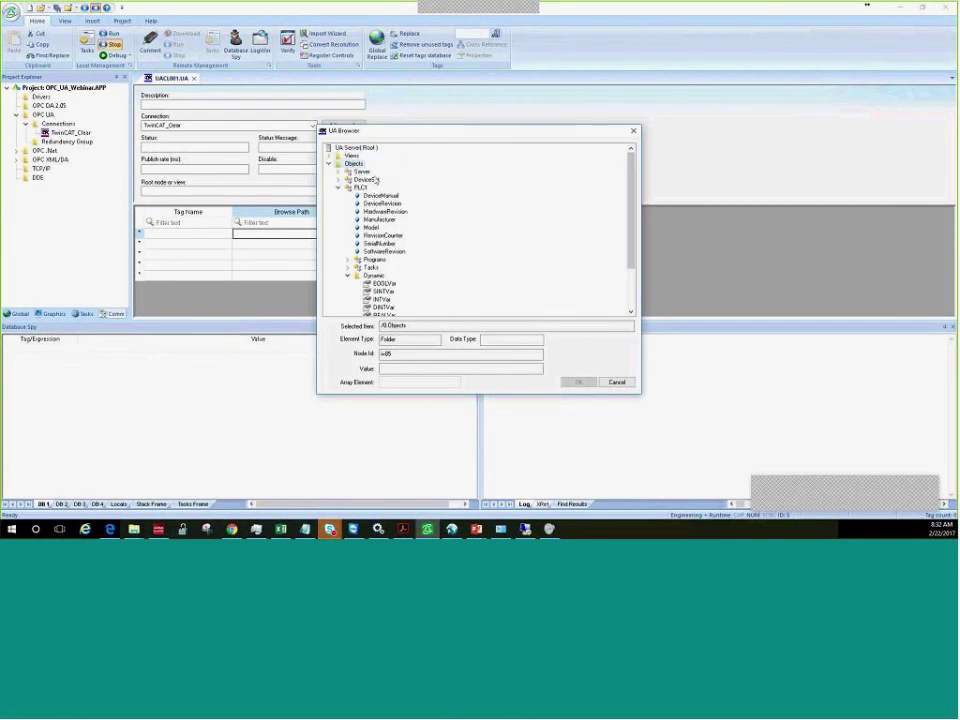
{"action": "left_click", "coordinate": [347, 171]}
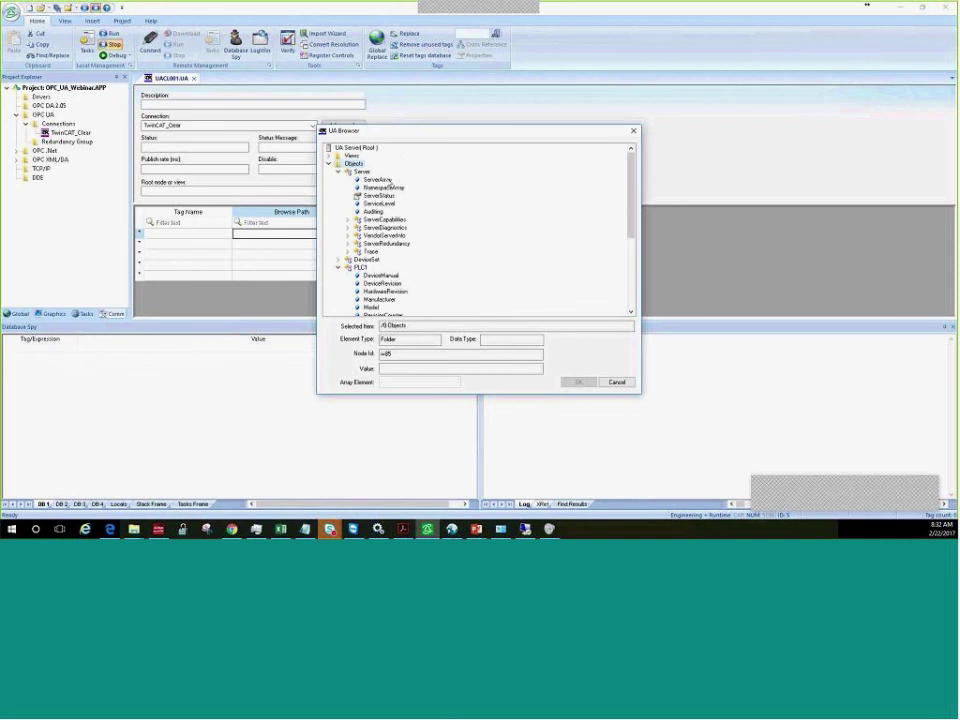
{"action": "left_click", "coordinate": [381, 187]}
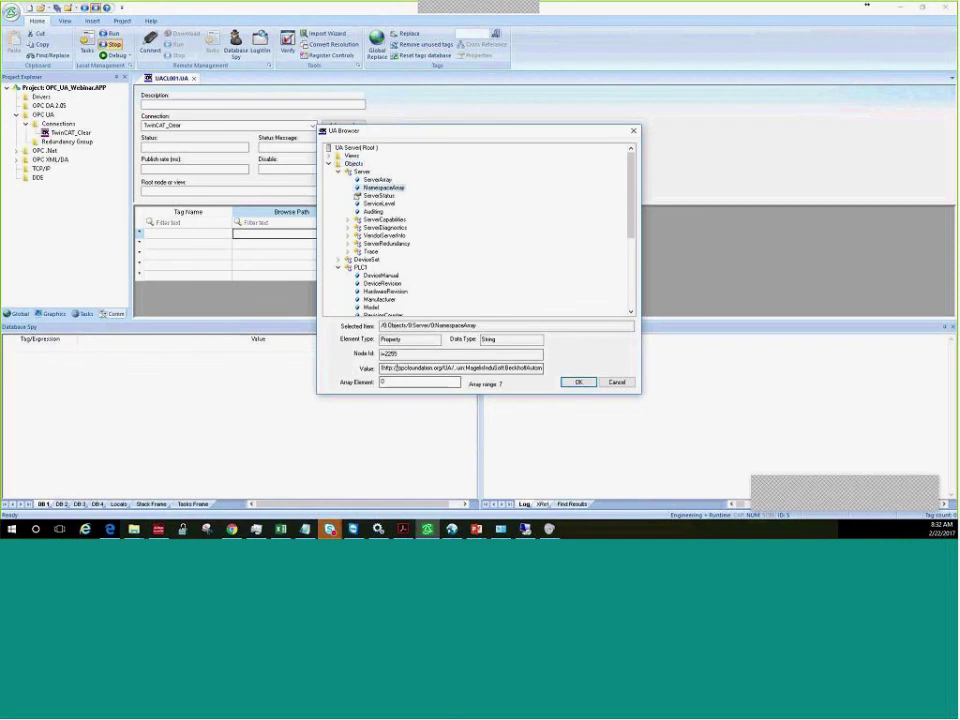
{"action": "left_click_drag", "start_coordinate": [385, 368], "coordinate": [530, 371]}
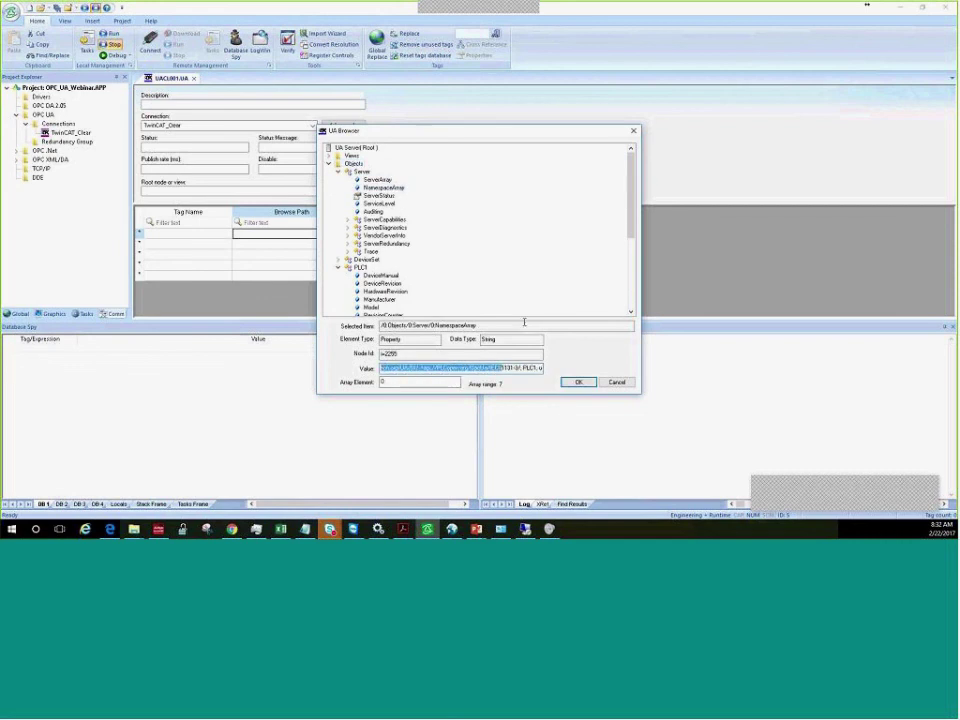
{"action": "left_click", "coordinate": [381, 196]}
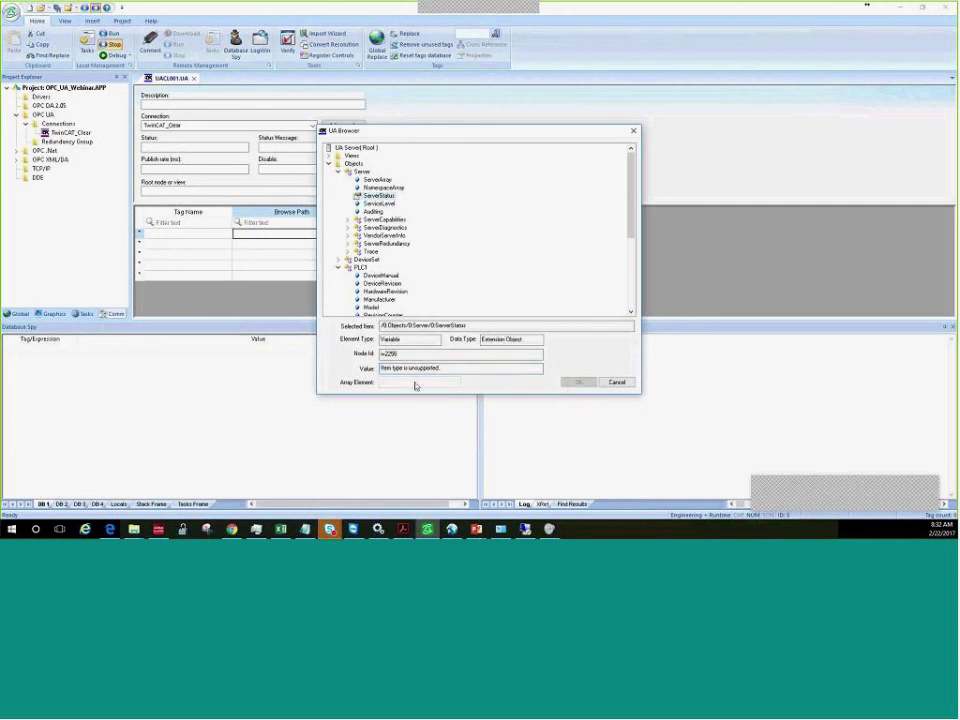
{"action": "left_click", "coordinate": [469, 367]}
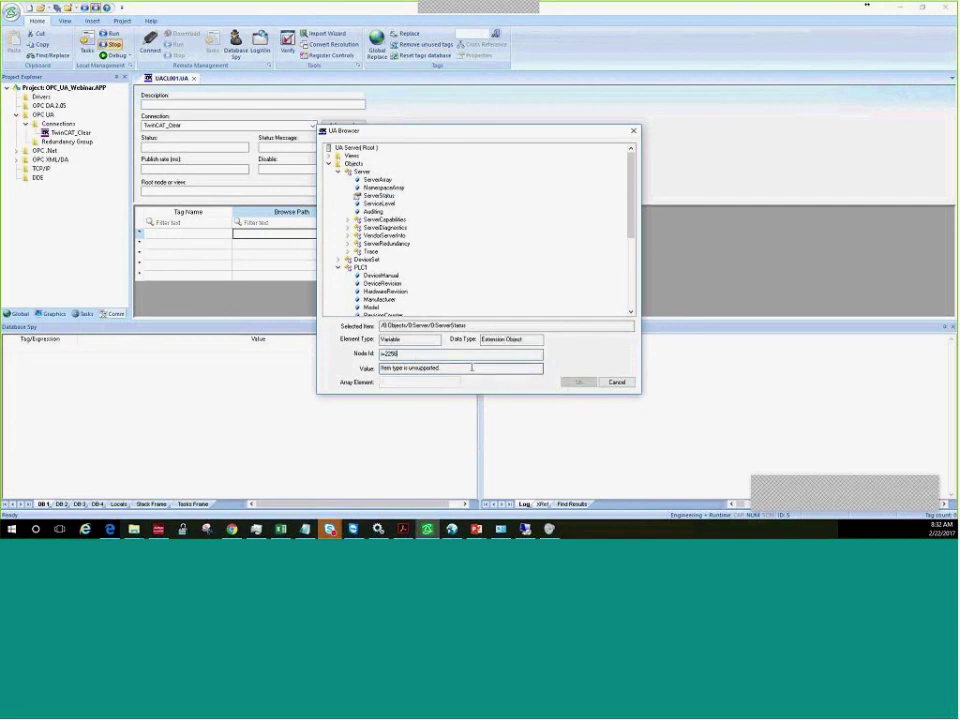
Inspect ServerStatus's StartTime, CurrentTime, State, SecondsTillShutdown, ShutdownReason and BuildInfo
{"action": "left_click", "coordinate": [383, 203]}
{"action": "left_click", "coordinate": [383, 203]}
{"action": "left_click", "coordinate": [389, 212]}
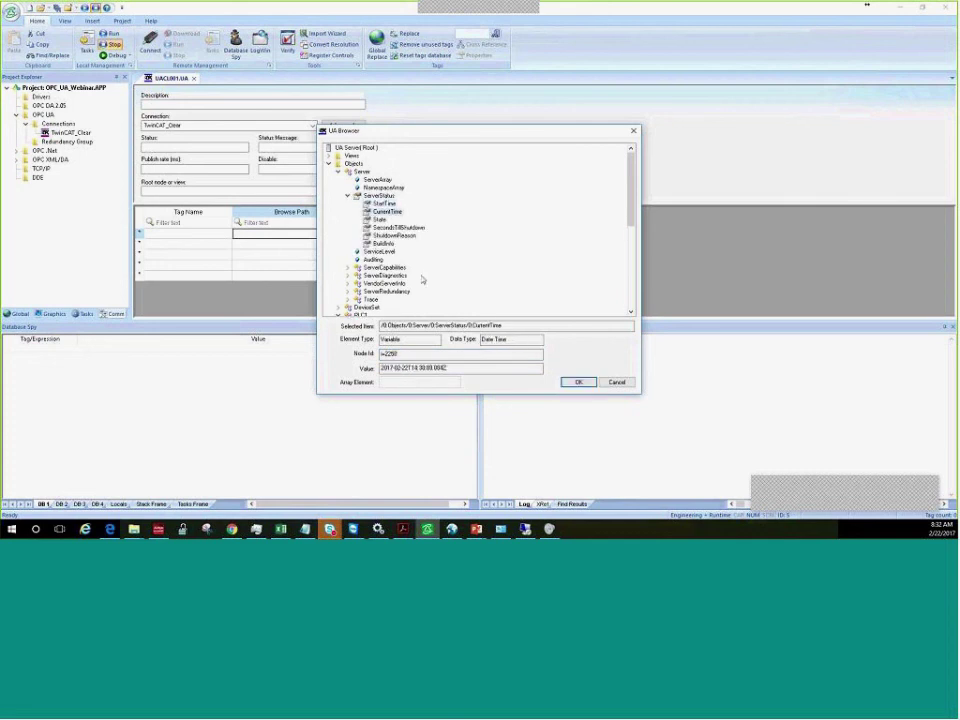
{"action": "left_click", "coordinate": [381, 219]}
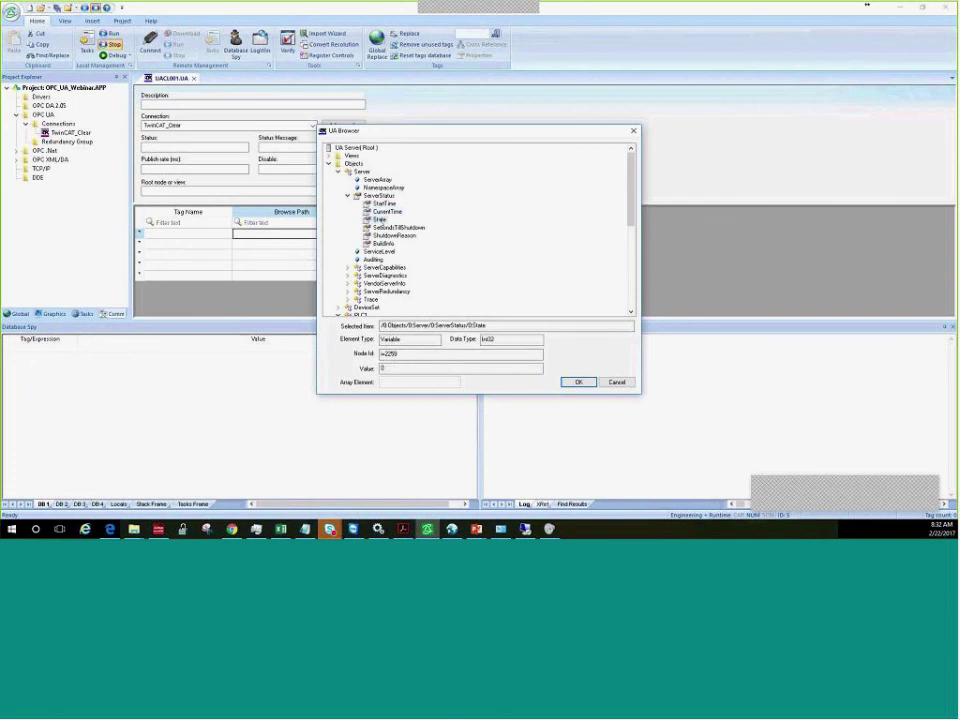
{"action": "left_click", "coordinate": [396, 228]}
{"action": "left_click", "coordinate": [393, 236]}
{"action": "left_click", "coordinate": [386, 244]}
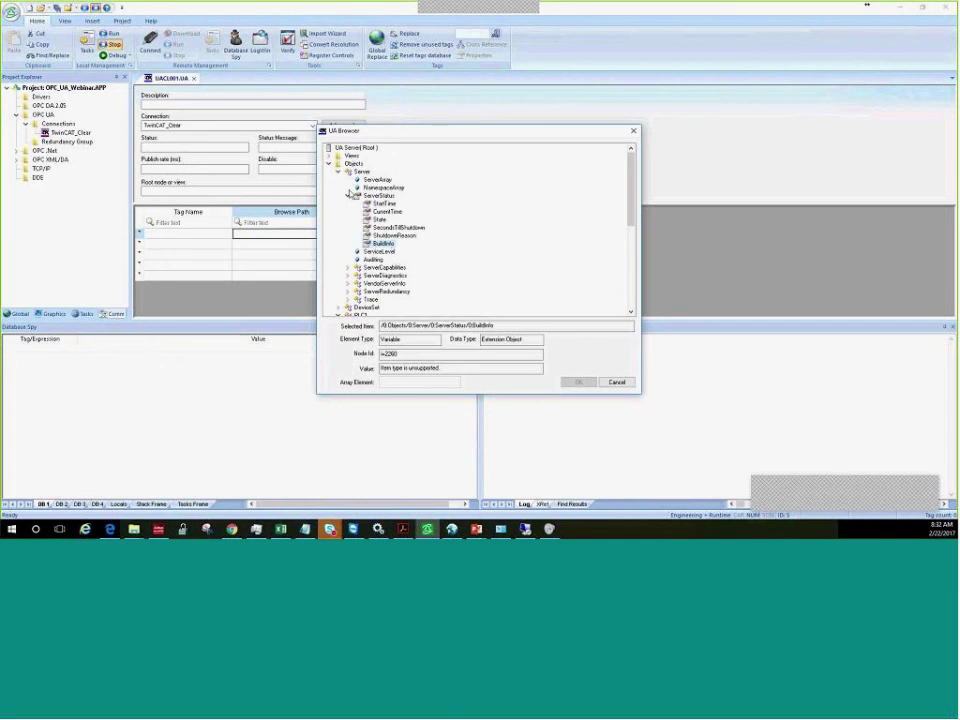
Pick PLC1 Dynamic INTVar for row 1, giving node ID ns=4;s=Dynamic.INTVar
{"action": "double_click", "coordinate": [345, 172]}
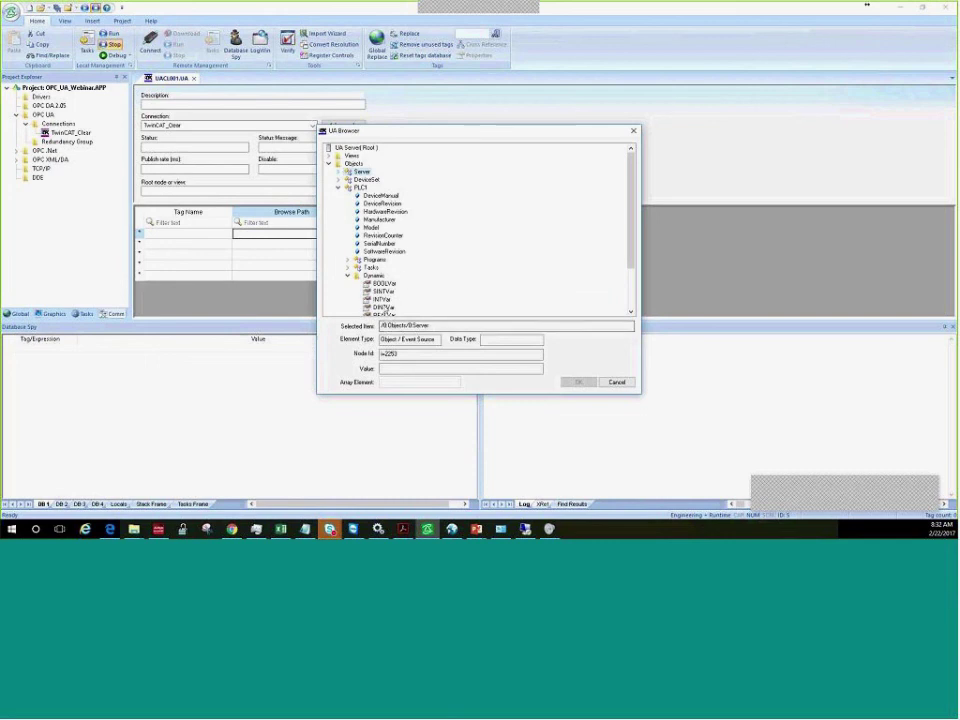
{"action": "left_click", "coordinate": [383, 299]}
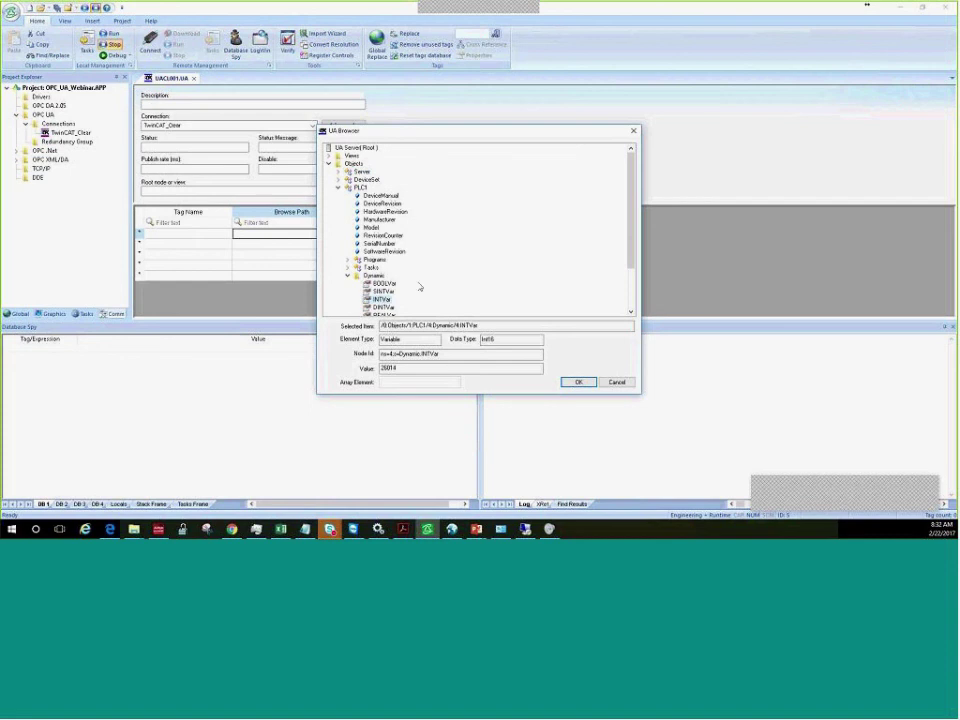
{"action": "left_click", "coordinate": [578, 382]}
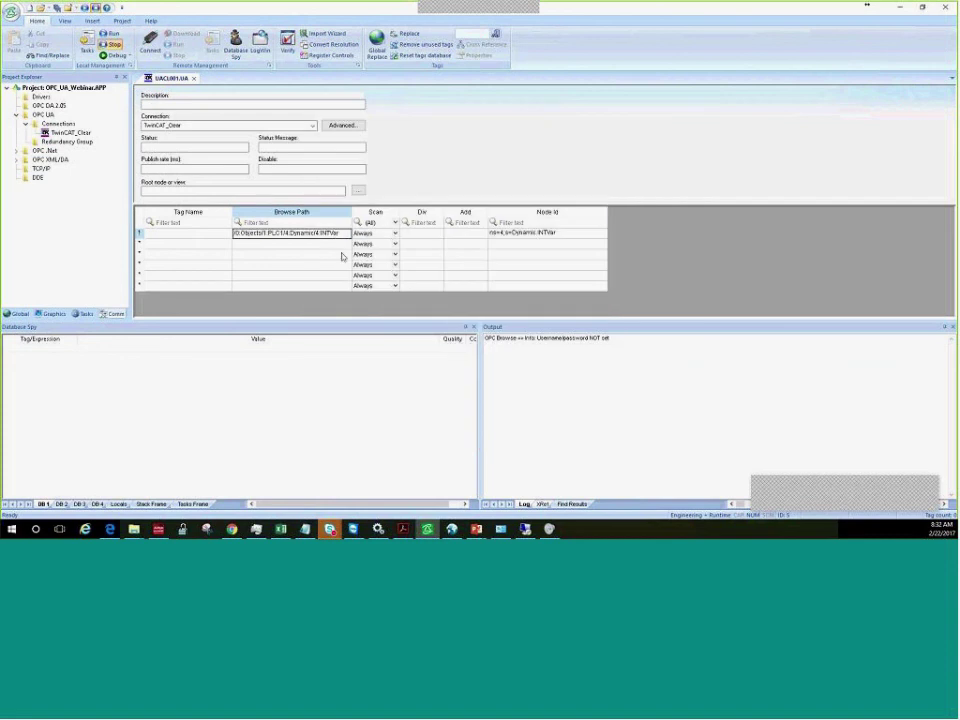
Name row 1's tag TwinCAT_INTVar, create it as an Integer tag, and save the sheet as 1
{"action": "left_click", "coordinate": [553, 232]}
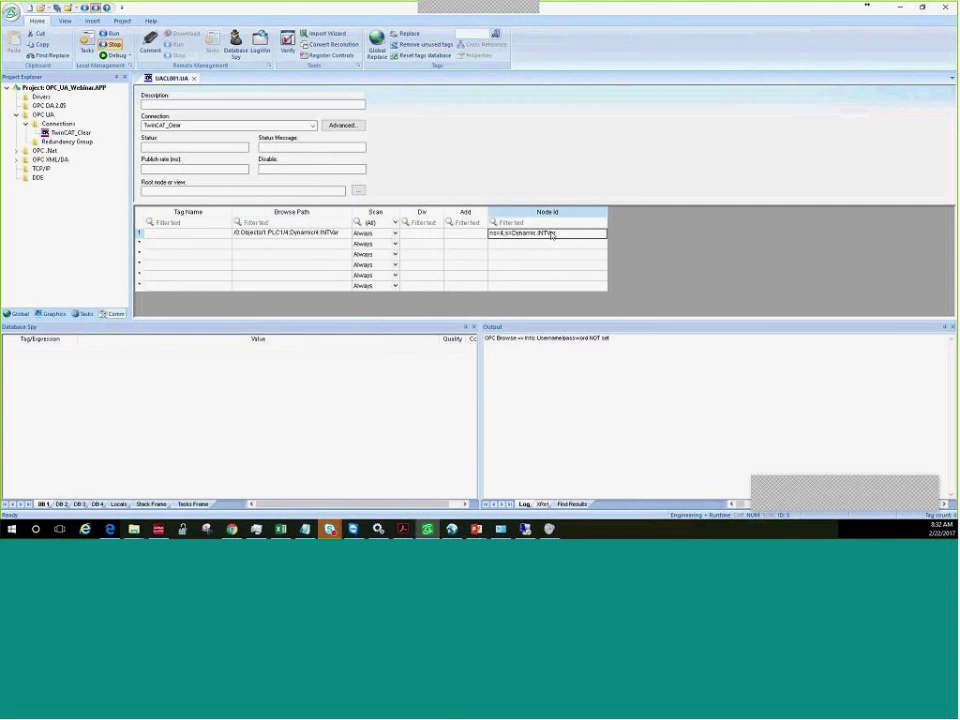
{"action": "left_click", "coordinate": [221, 235]}
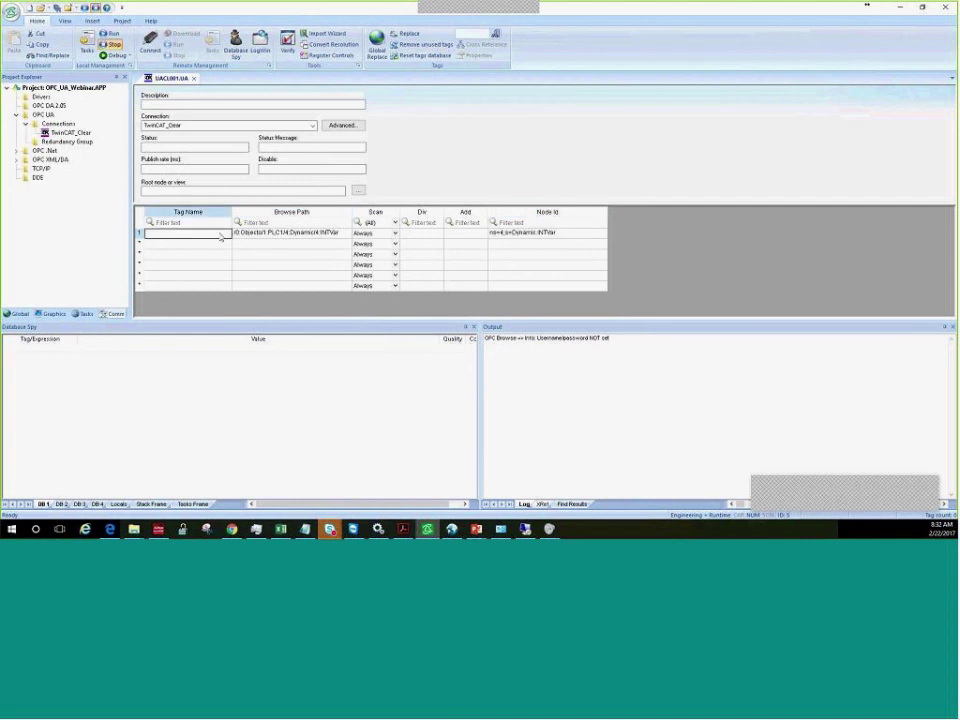
{"action": "type", "text": "TwinCAT_"}
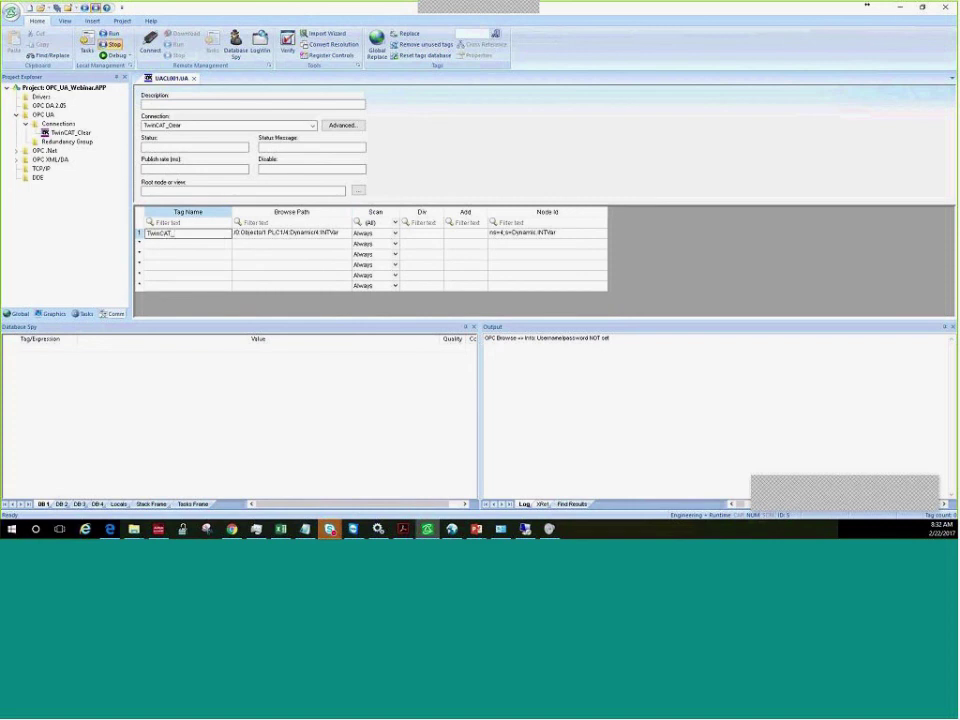
{"action": "type", "text": "INTVar"}
{"action": "key", "text": "Return"}
{"action": "key", "text": "Return"}
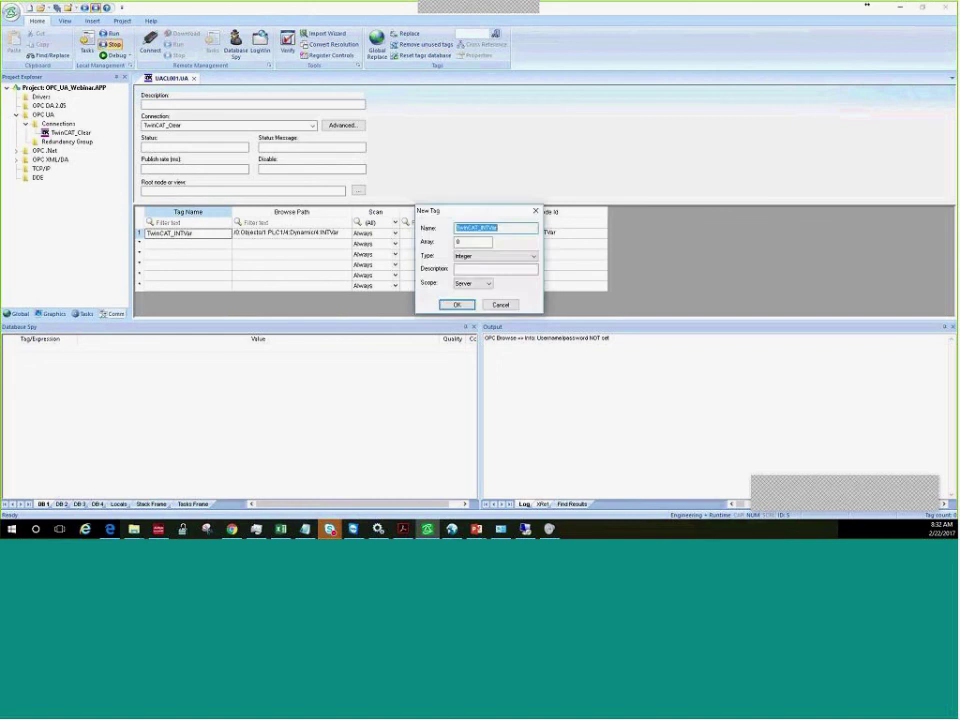
{"action": "key", "text": "Return"}
{"action": "key", "text": "ctrl+s"}
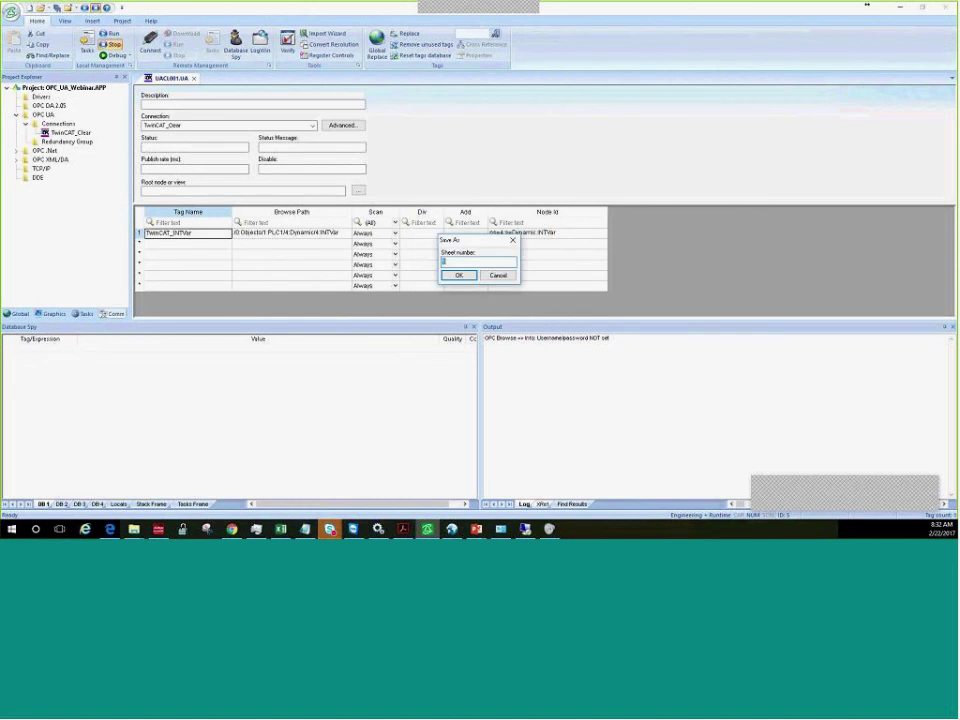
{"action": "key", "text": "Return"}
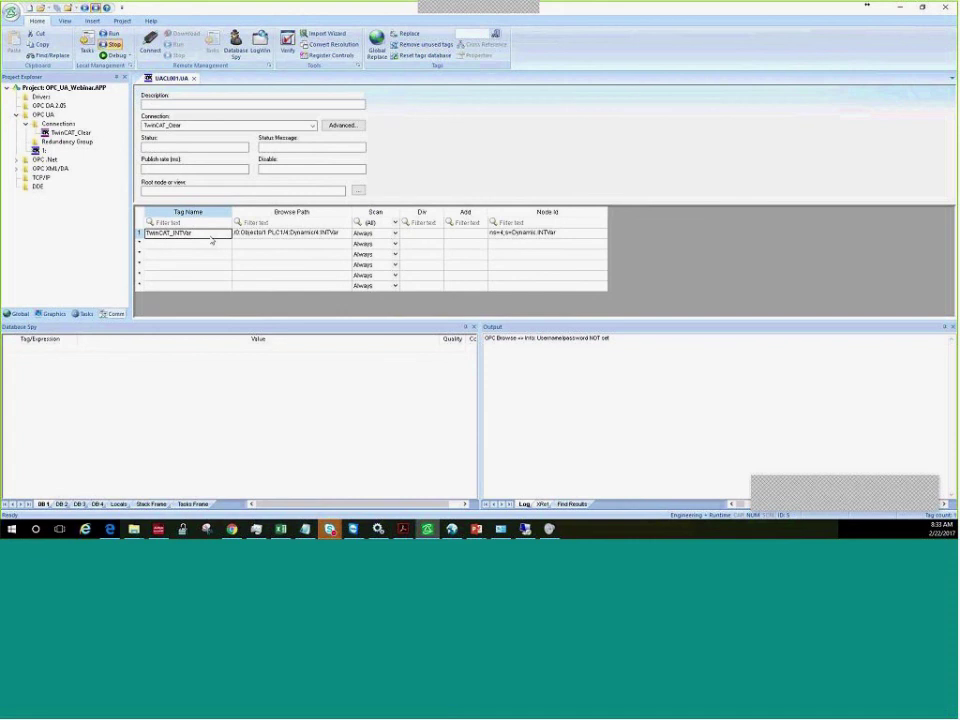
Copy the TwinCAT_INTVar tag name into a Database Spy watch row, which reads 0 with GOOD quality
{"action": "right_click", "coordinate": [212, 240]}
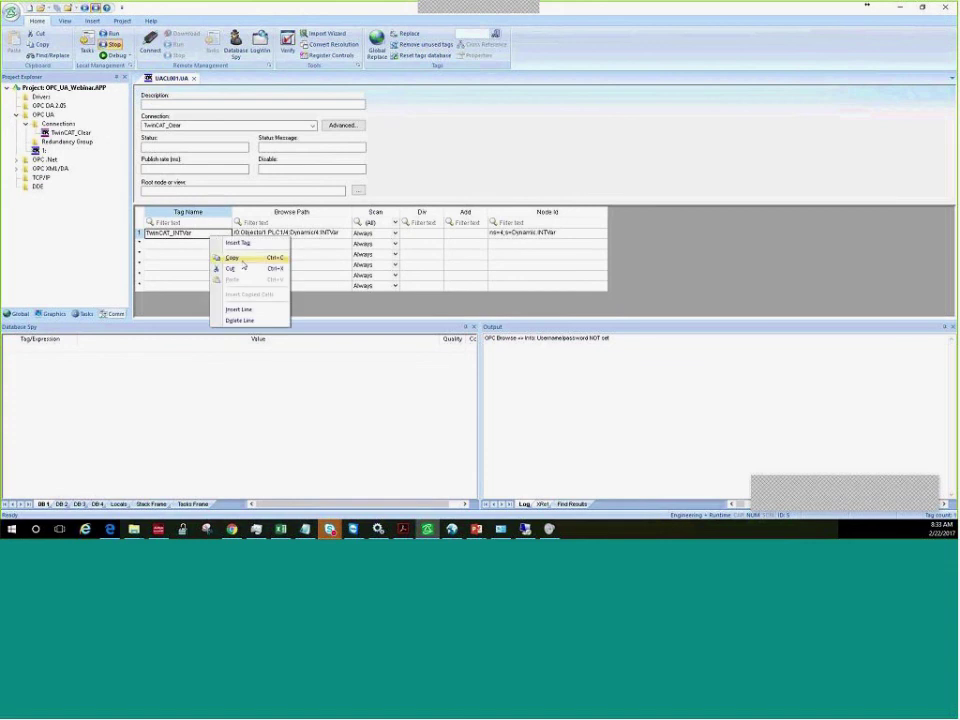
{"action": "left_click", "coordinate": [240, 255]}
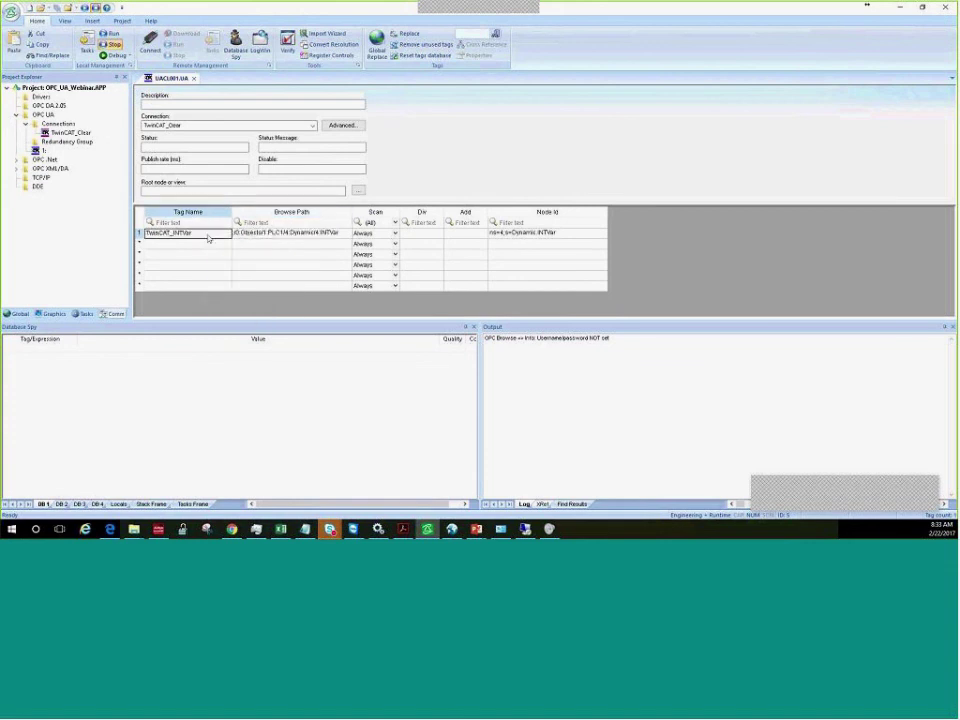
{"action": "left_click", "coordinate": [52, 351]}
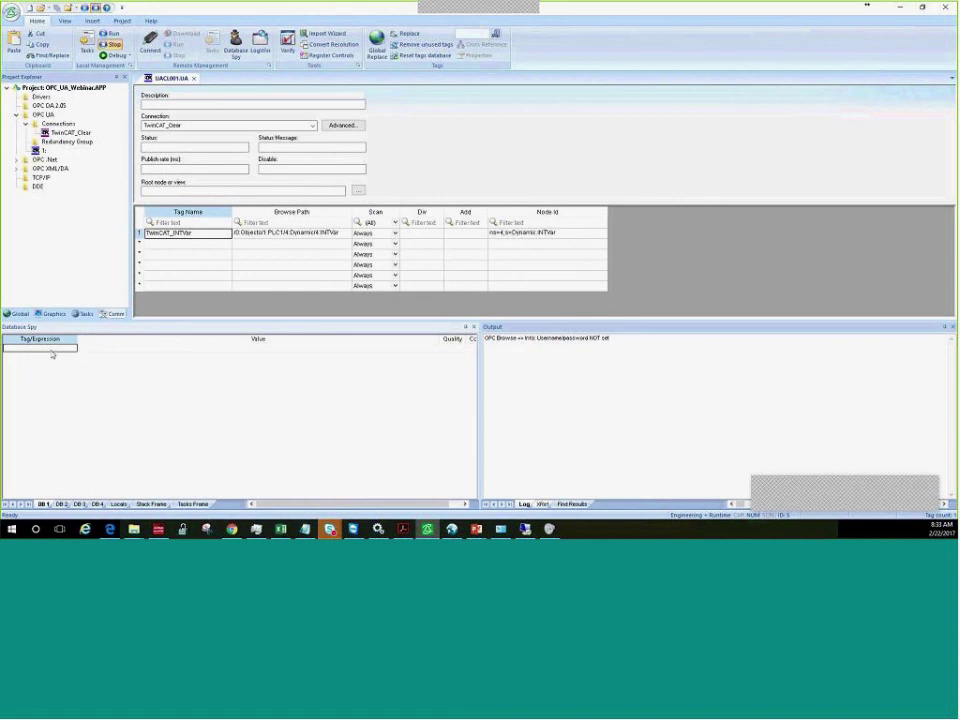
{"action": "key", "text": "ctrl+v"}
{"action": "key", "text": "Return"}
Enable OPC UA messages in the output log settings
{"action": "right_click", "coordinate": [531, 387]}
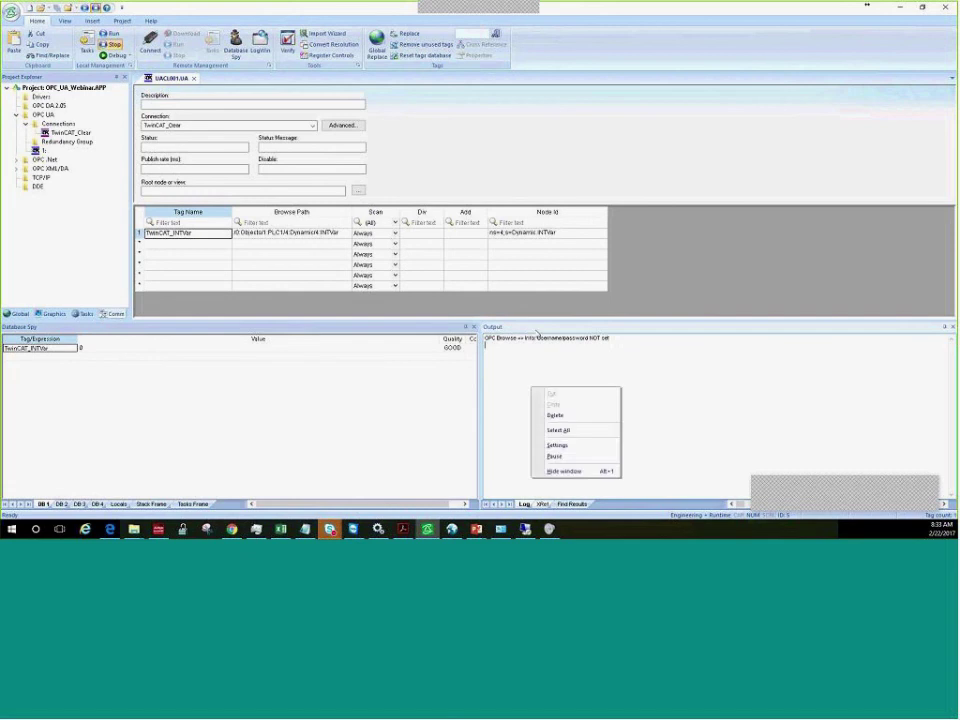
{"action": "left_click", "coordinate": [557, 446]}
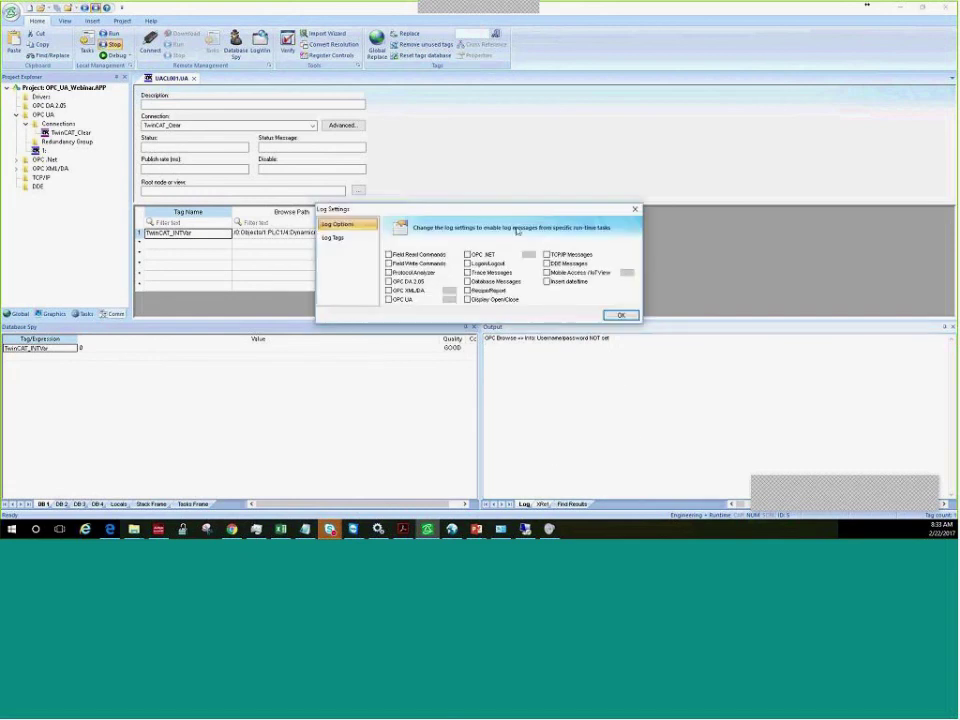
{"action": "left_click_drag", "start_coordinate": [525, 208], "coordinate": [552, 196]}
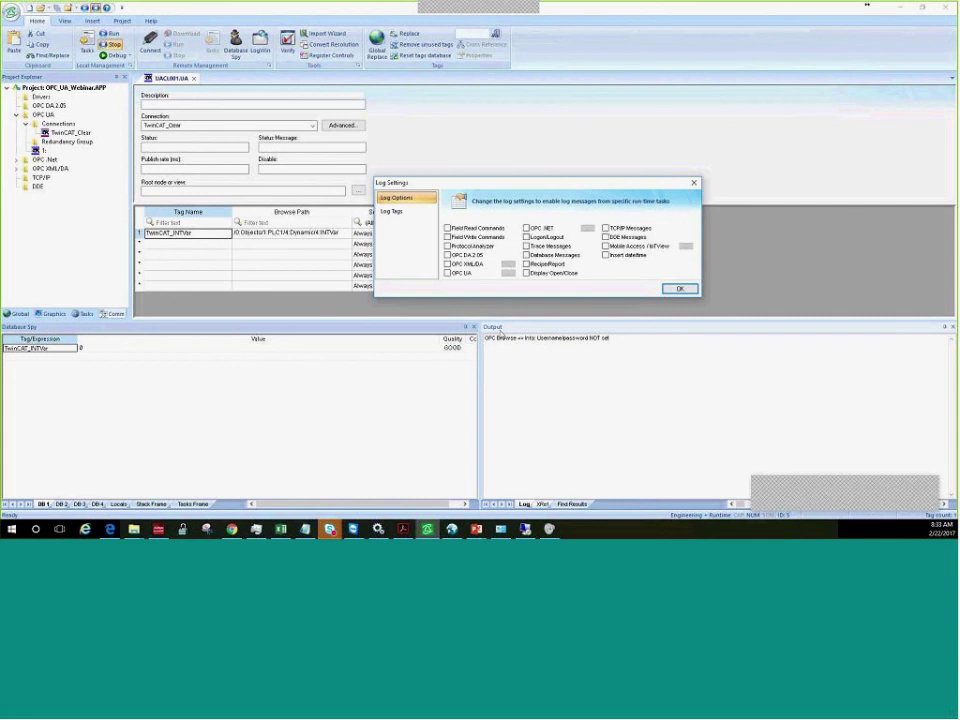
{"action": "left_click", "coordinate": [448, 274]}
{"action": "left_click", "coordinate": [508, 274]}
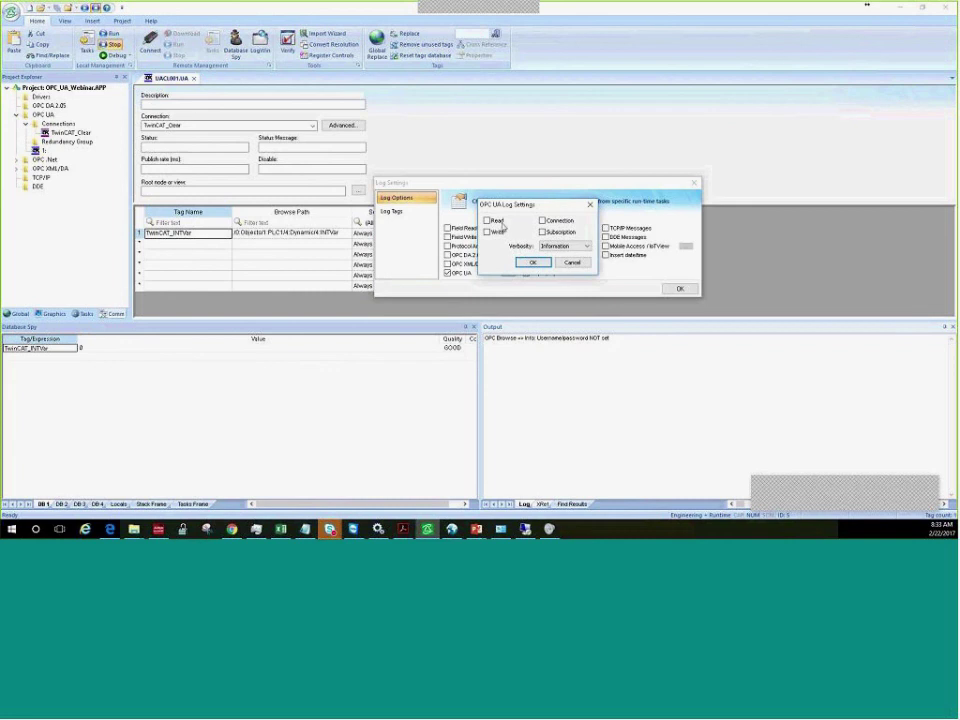
Log OPC UA Read, Write, Connection and Subscription events at Information level, and apply
{"action": "left_click", "coordinate": [500, 223]}
{"action": "left_click", "coordinate": [497, 232]}
{"action": "left_click", "coordinate": [556, 221]}
{"action": "left_click", "coordinate": [557, 232]}
{"action": "left_click", "coordinate": [575, 246]}
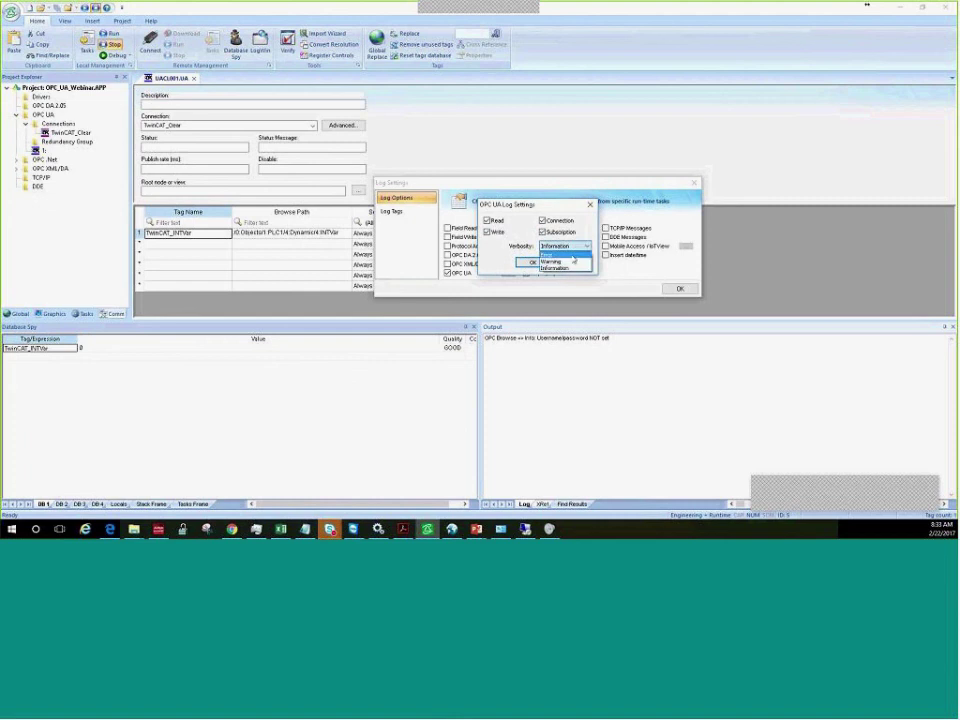
{"action": "left_click", "coordinate": [573, 267]}
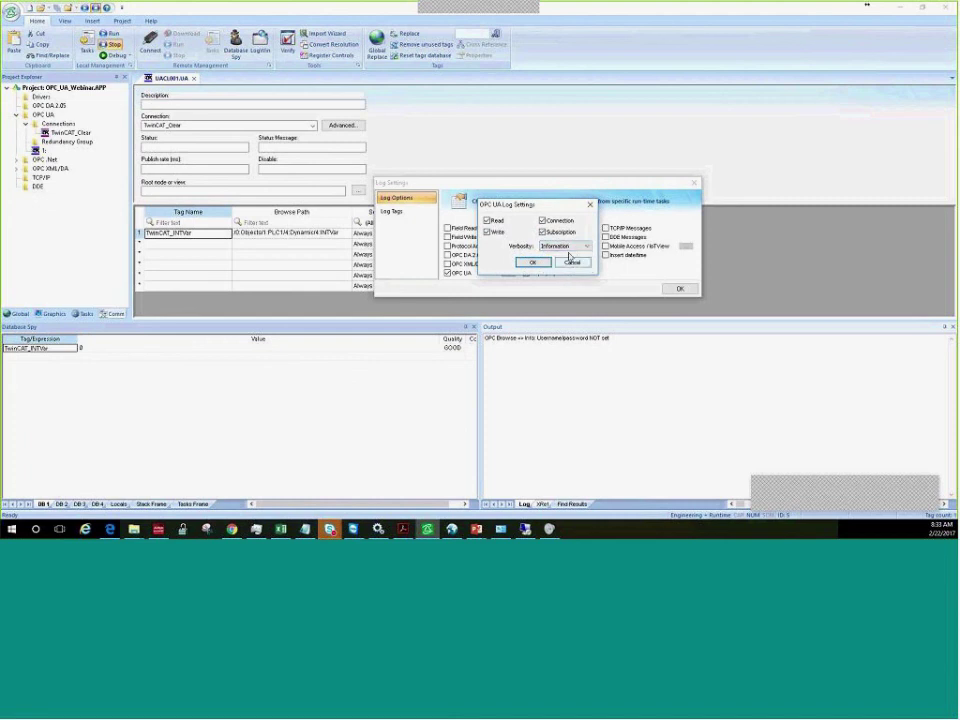
{"action": "left_click", "coordinate": [533, 263]}
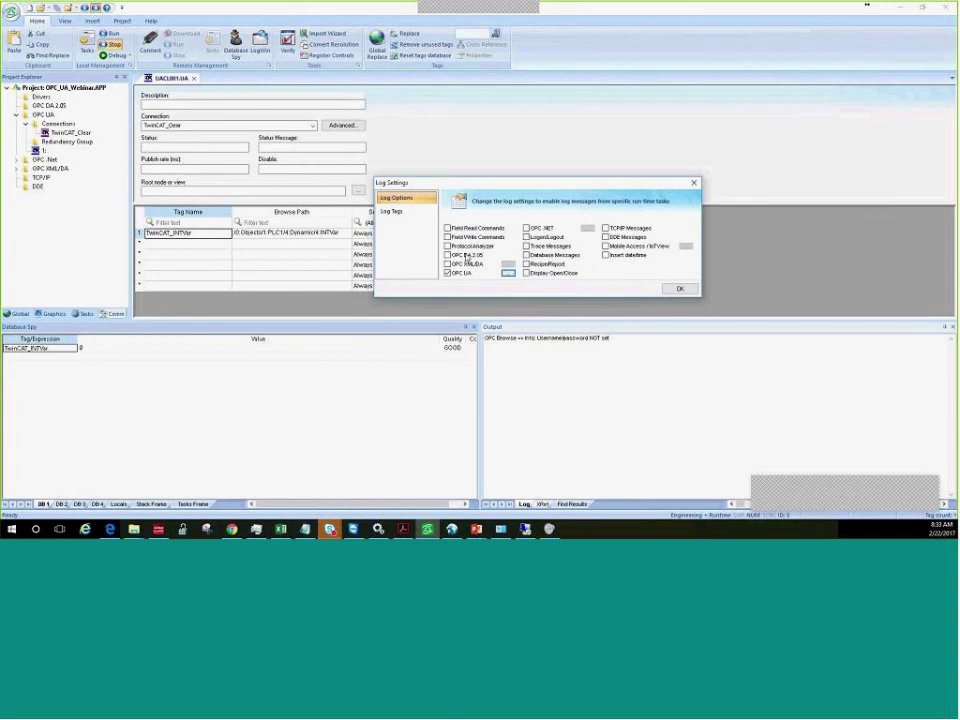
{"action": "left_click", "coordinate": [679, 290]}
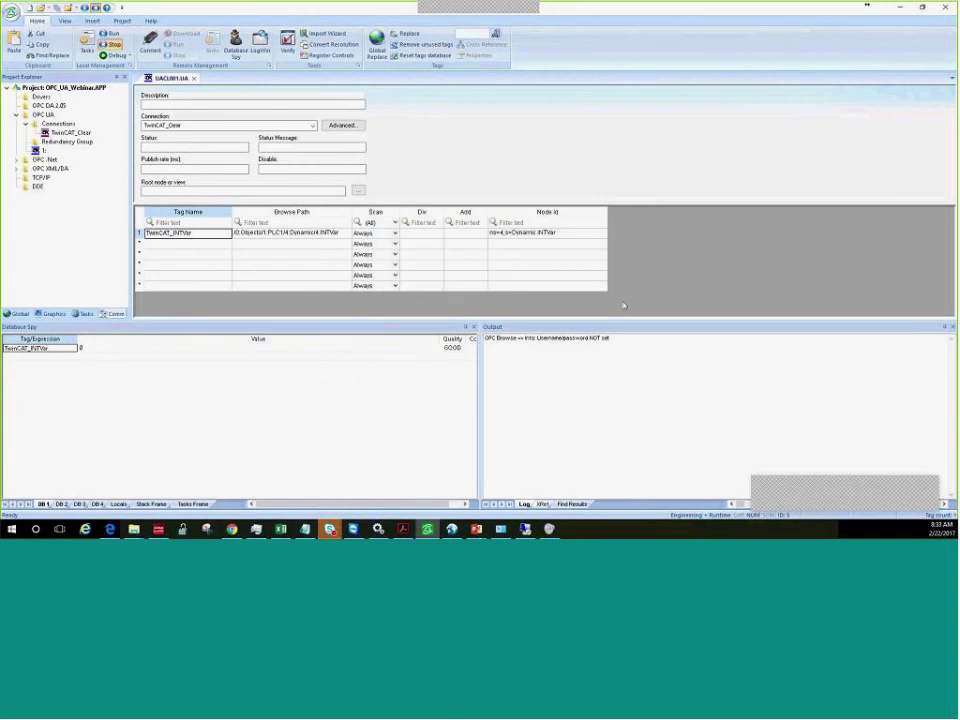
Start the OPC UA Client Runtime task so TwinCAT_INTVar receives live values
{"action": "left_click", "coordinate": [641, 350]}
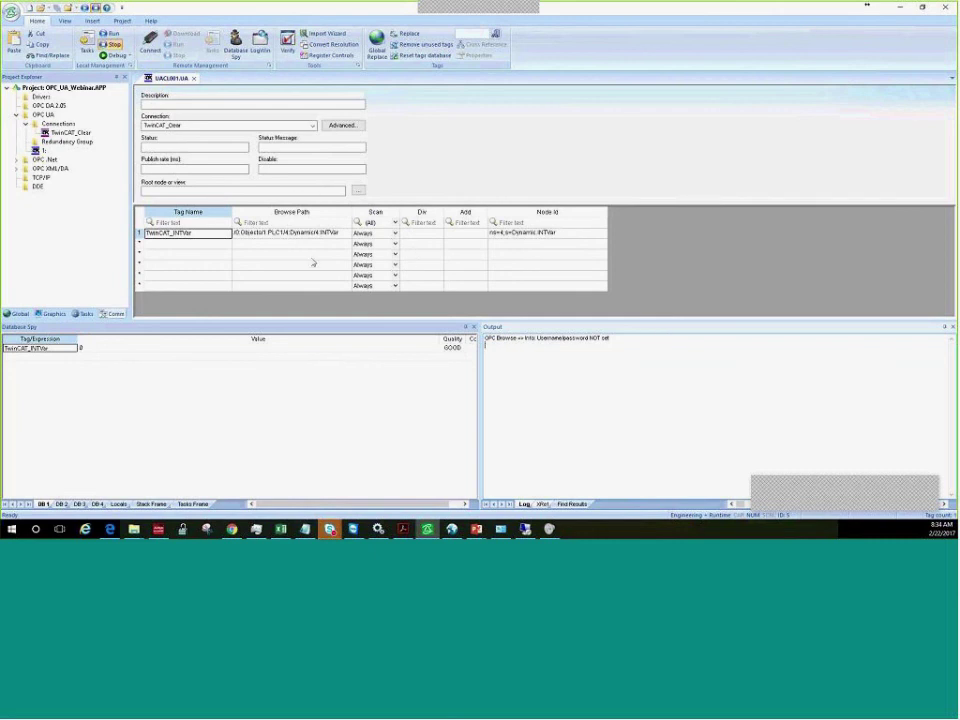
{"action": "left_click", "coordinate": [310, 233]}
{"action": "left_click", "coordinate": [207, 236]}
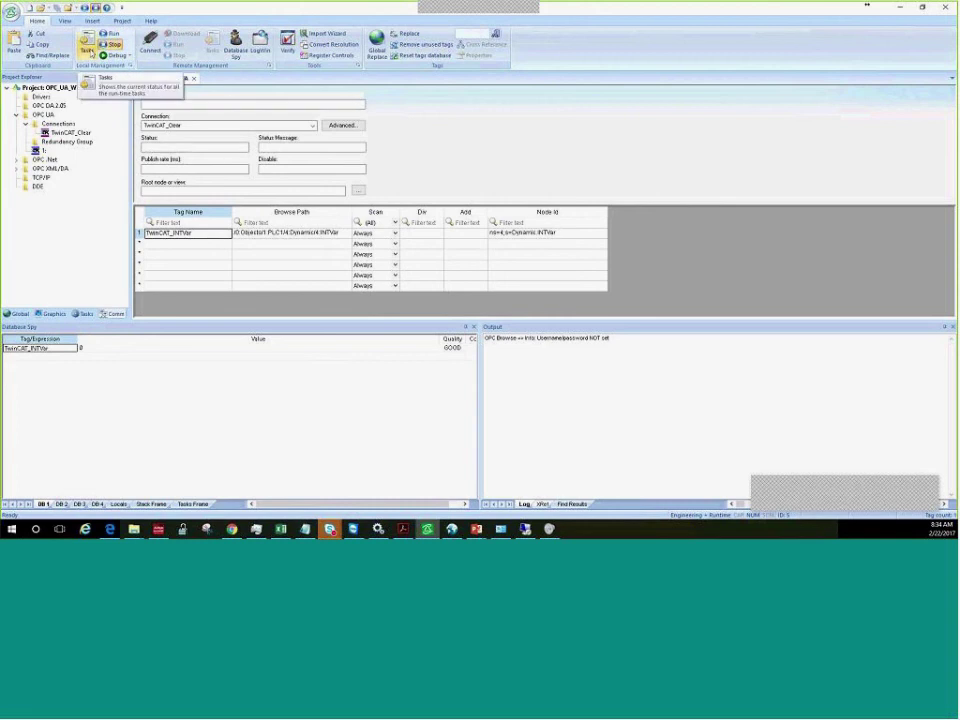
{"action": "left_click", "coordinate": [90, 53]}
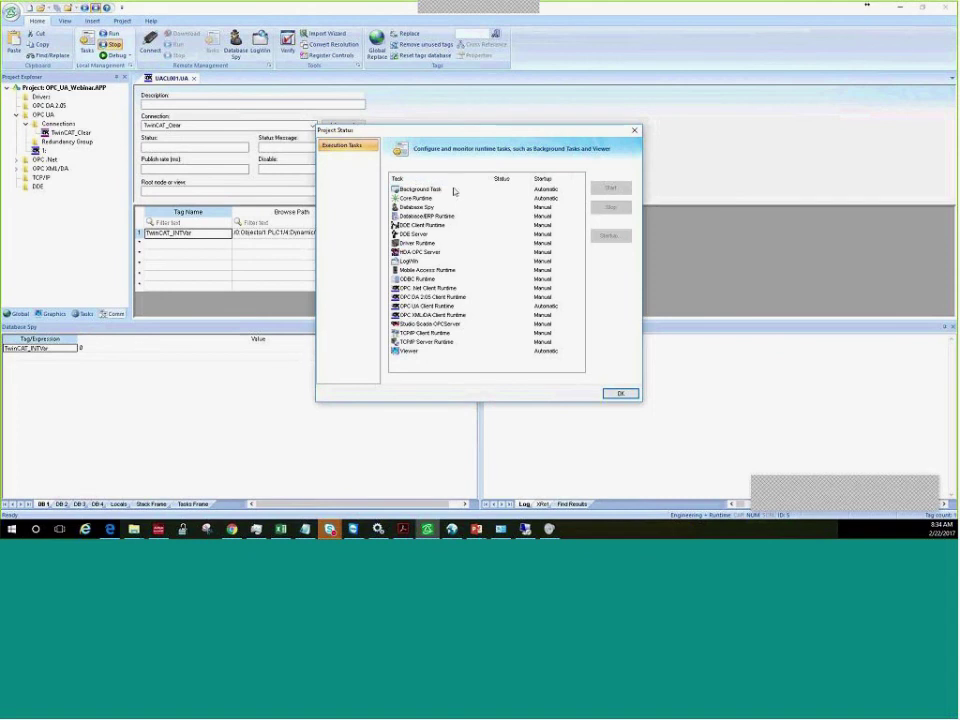
{"action": "left_click", "coordinate": [423, 308]}
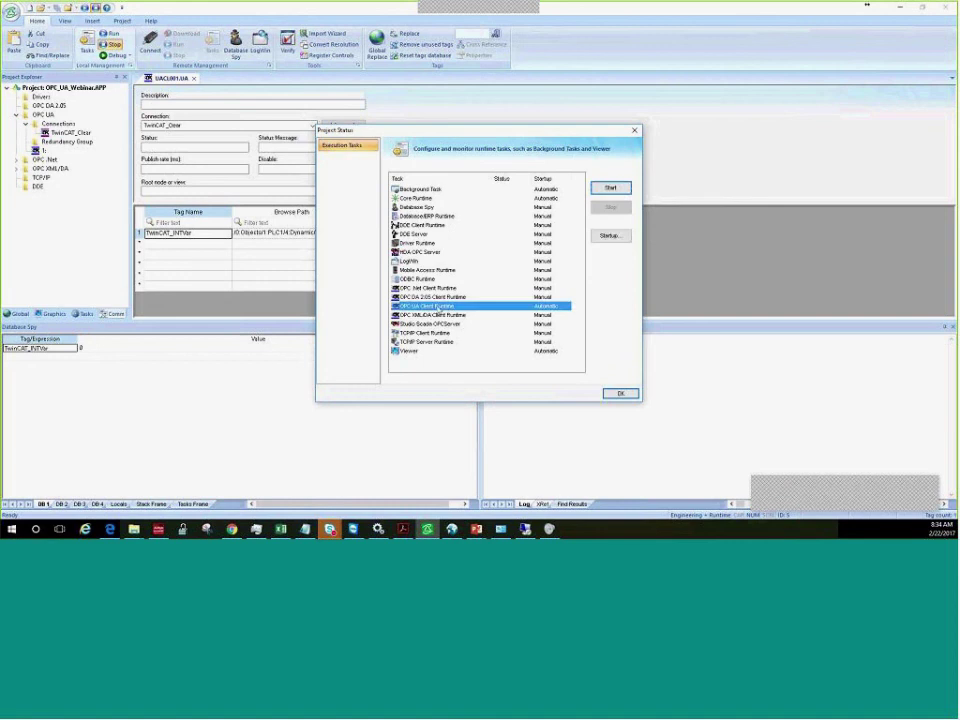
{"action": "left_click", "coordinate": [610, 187]}
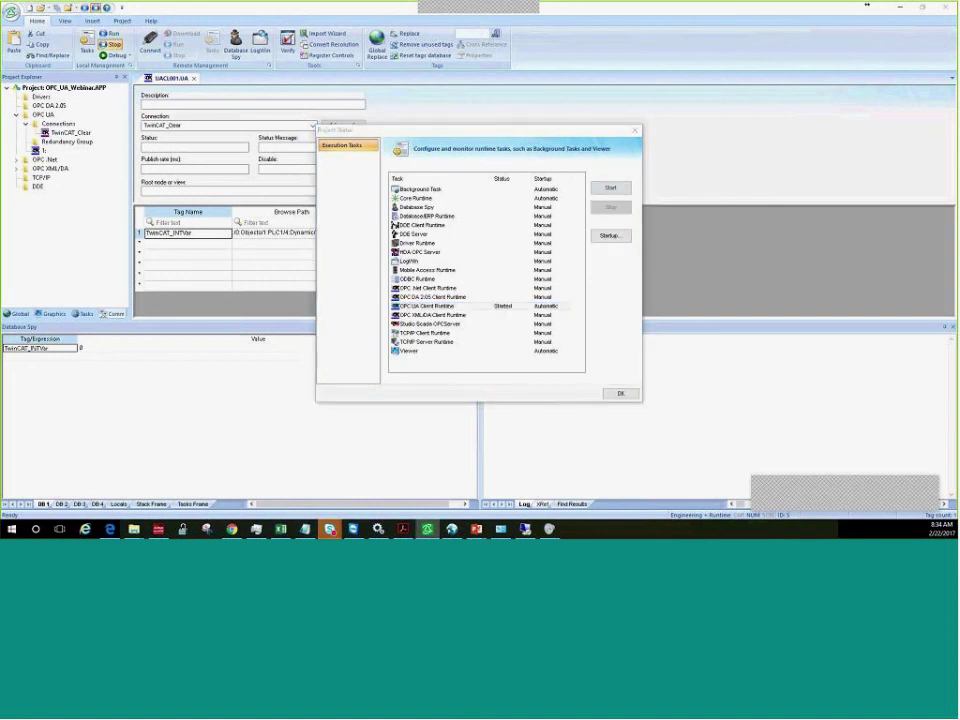
{"action": "left_click", "coordinate": [620, 393]}
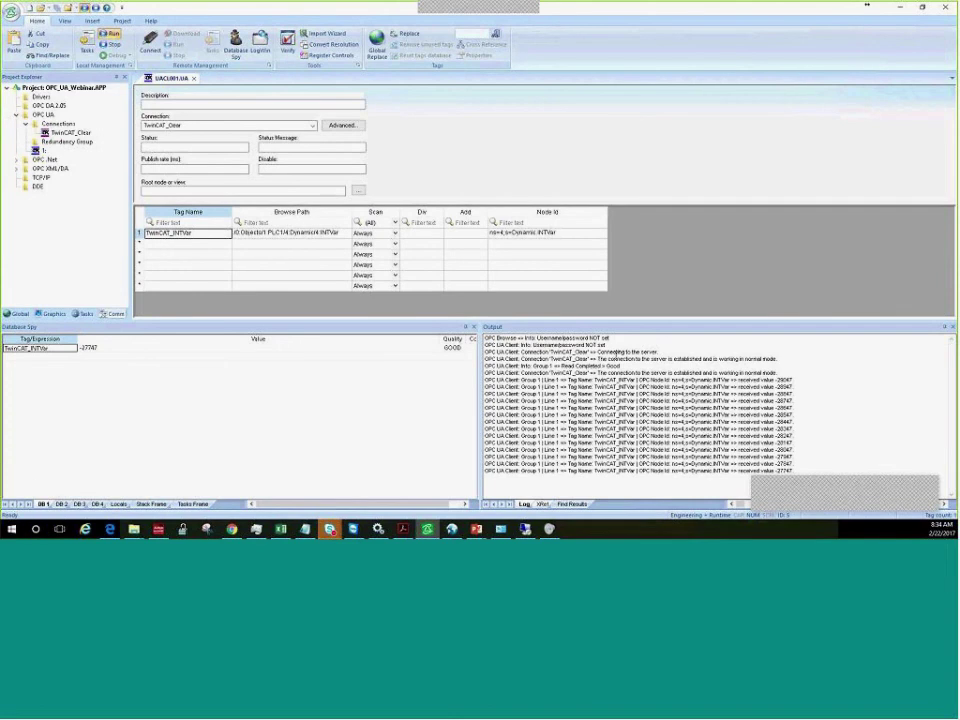
After checking the live value and publish rate, stop the project and close the UAC001.UA sheet
{"action": "left_click", "coordinate": [86, 348]}
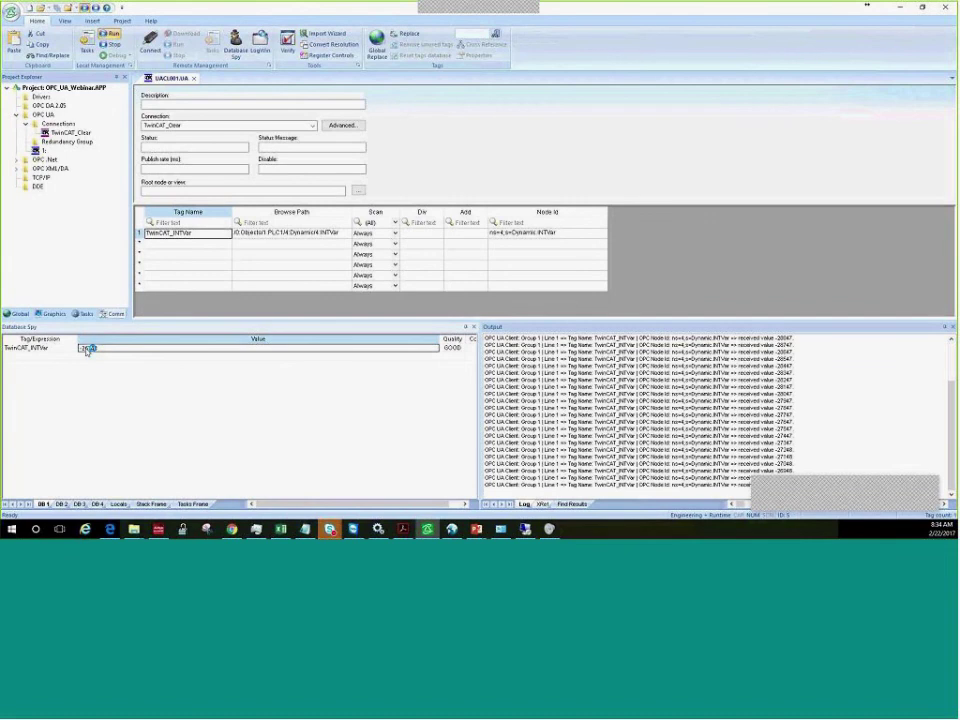
{"action": "left_click", "coordinate": [201, 169]}
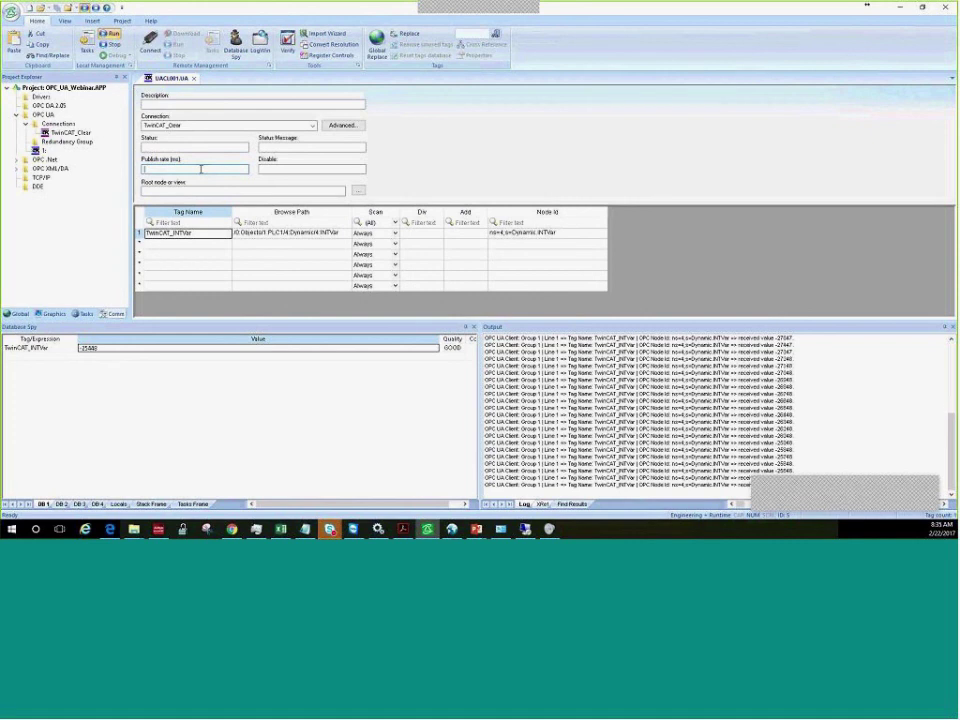
{"action": "left_click", "coordinate": [103, 45]}
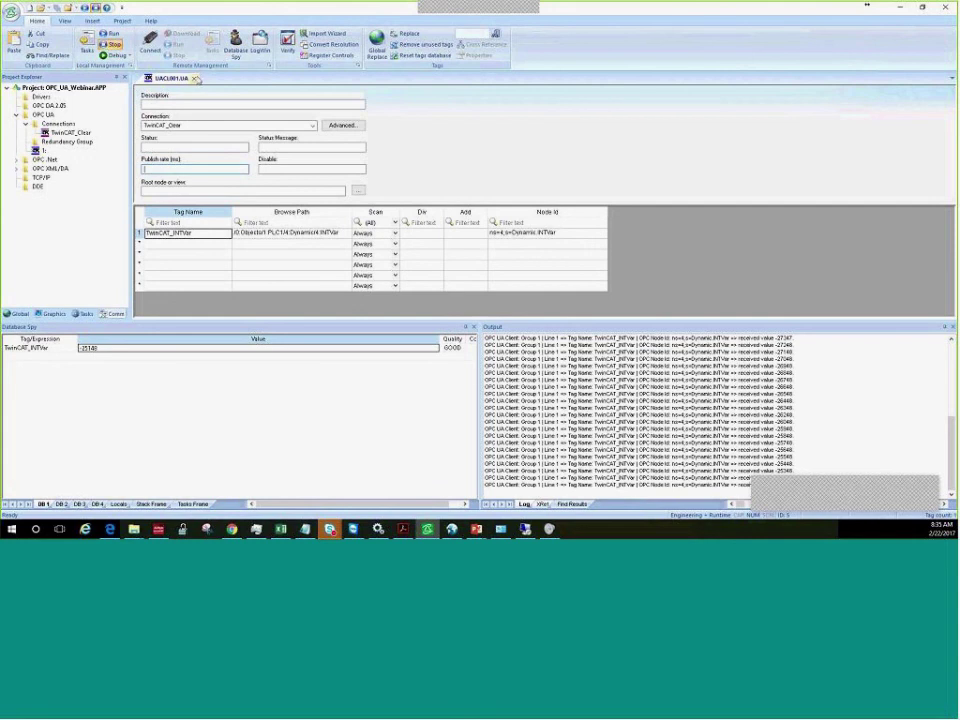
{"action": "left_click", "coordinate": [197, 79]}
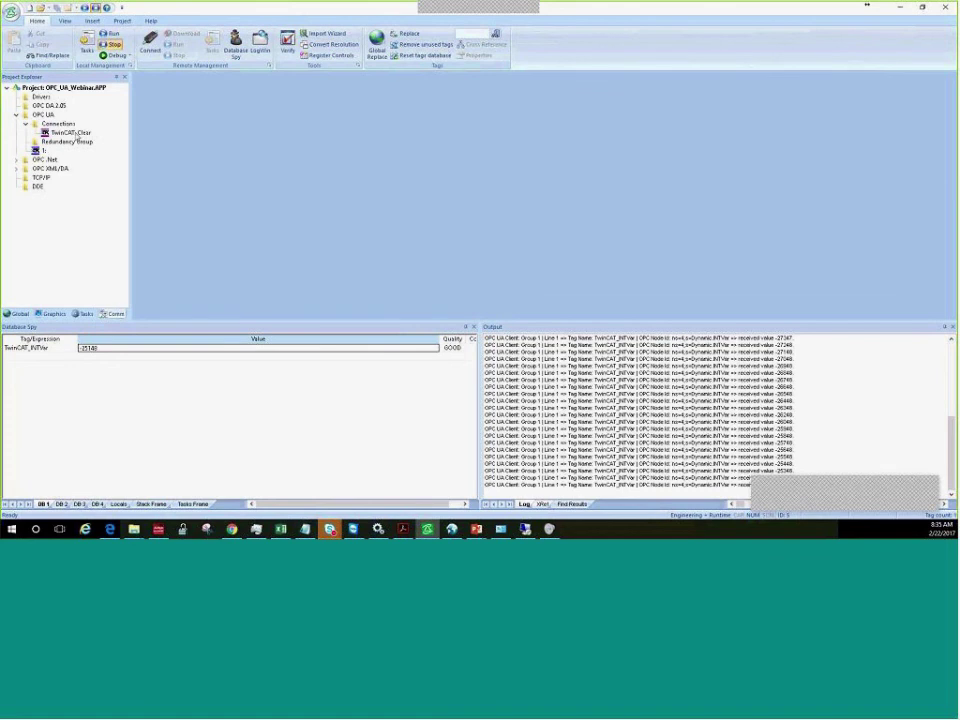
Copy the endpoint address from the existing TwinCAT_Clear connection's settings
{"action": "right_click", "coordinate": [72, 132]}
{"action": "left_click", "coordinate": [98, 133]}
{"action": "right_click", "coordinate": [516, 241]}
{"action": "left_click", "coordinate": [550, 275]}
{"action": "left_click", "coordinate": [561, 310]}
Add a new connection named TwinCAT_Secure with the copied endpoint and open its security settings
{"action": "right_click", "coordinate": [59, 124]}
{"action": "left_click", "coordinate": [78, 130]}
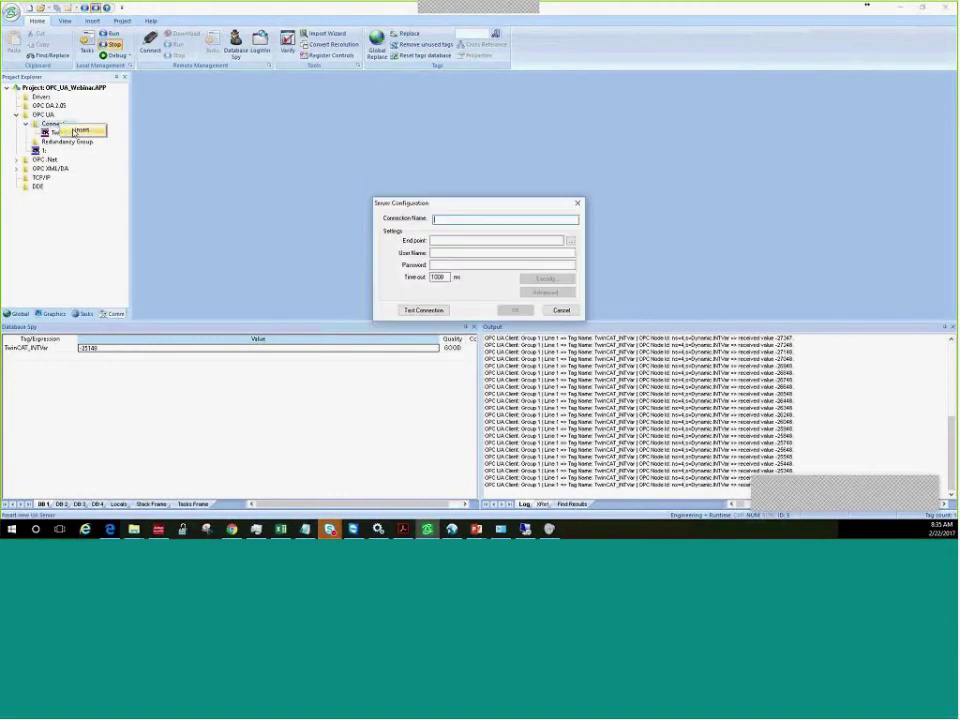
{"action": "type", "text": "Twin"}
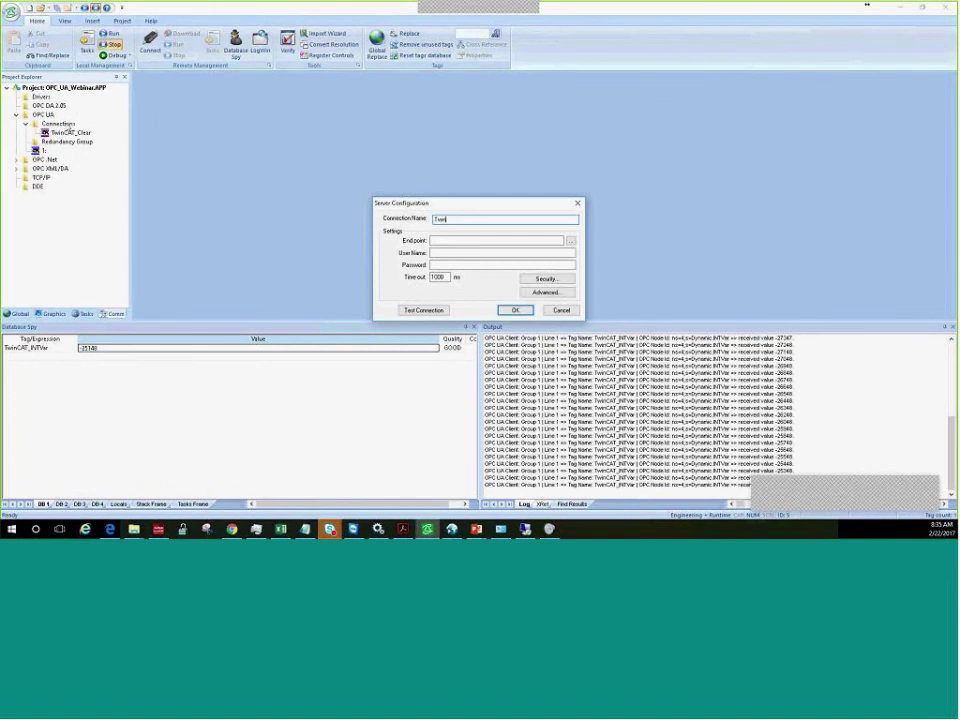
{"action": "type", "text": "CAT_Secure"}
{"action": "key", "text": "ctrl+v"}
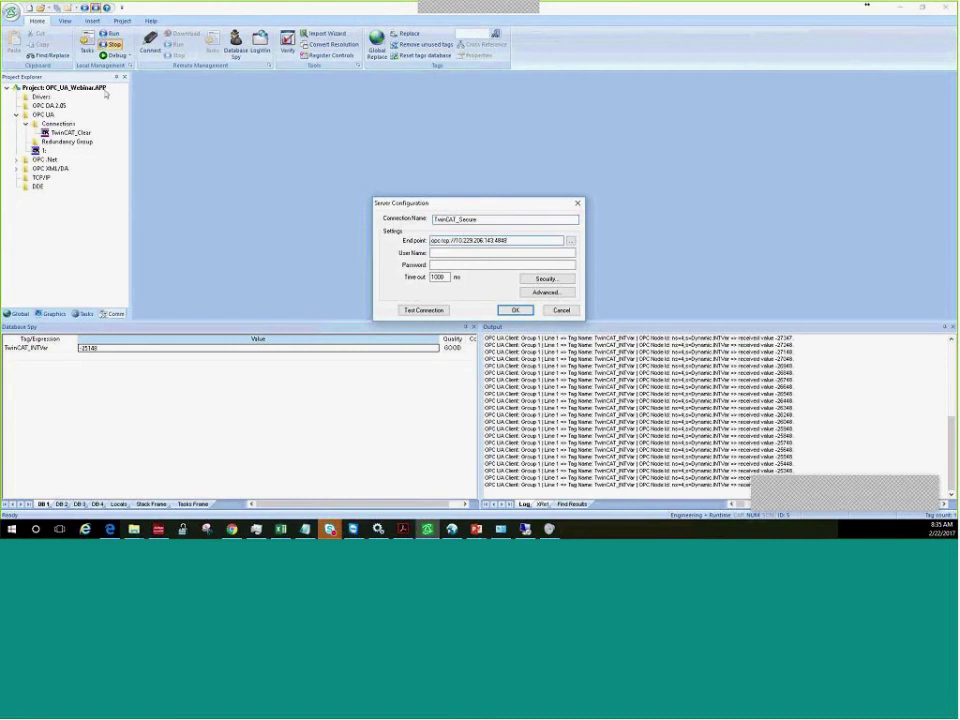
{"action": "left_click", "coordinate": [545, 278]}
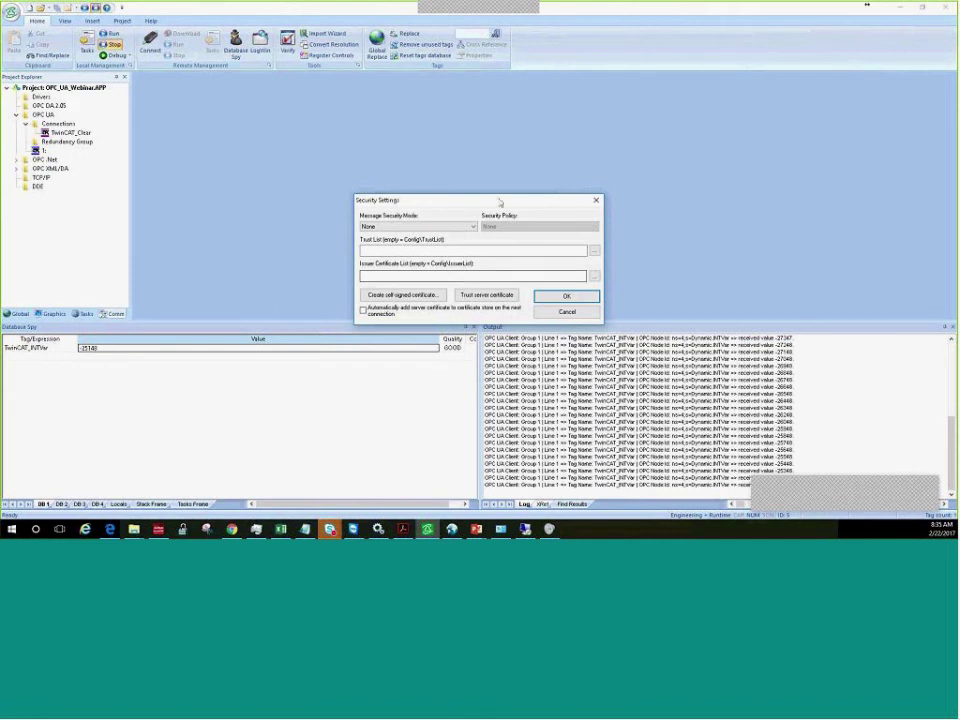
Set Message Security Mode to Sign And Encrypt and agree to create a client certificate
{"action": "left_click", "coordinate": [470, 227]}
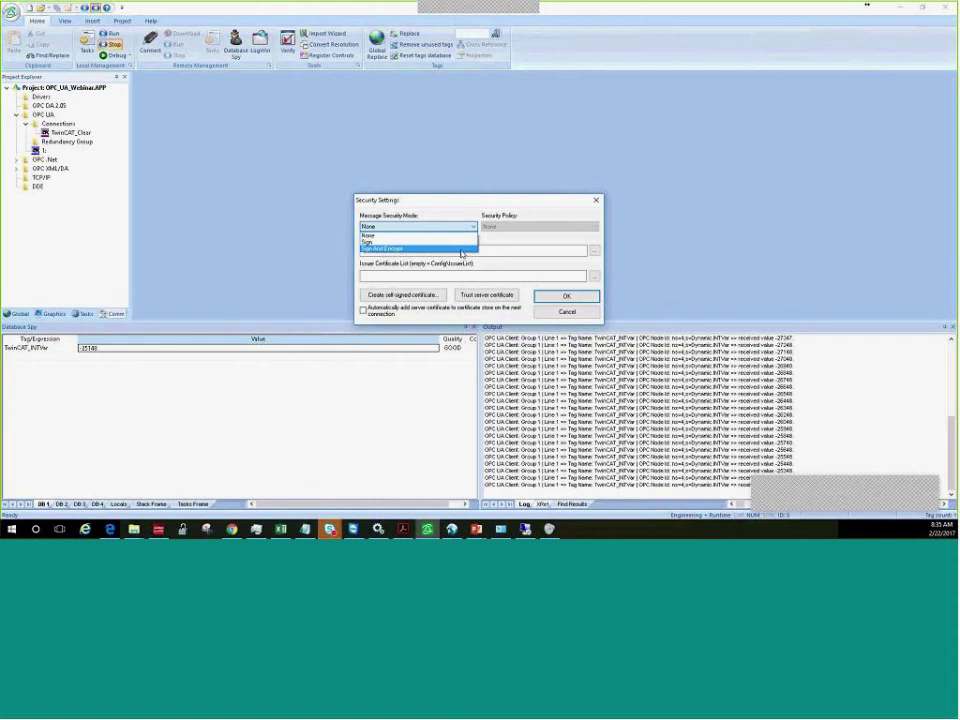
{"action": "left_click", "coordinate": [462, 249]}
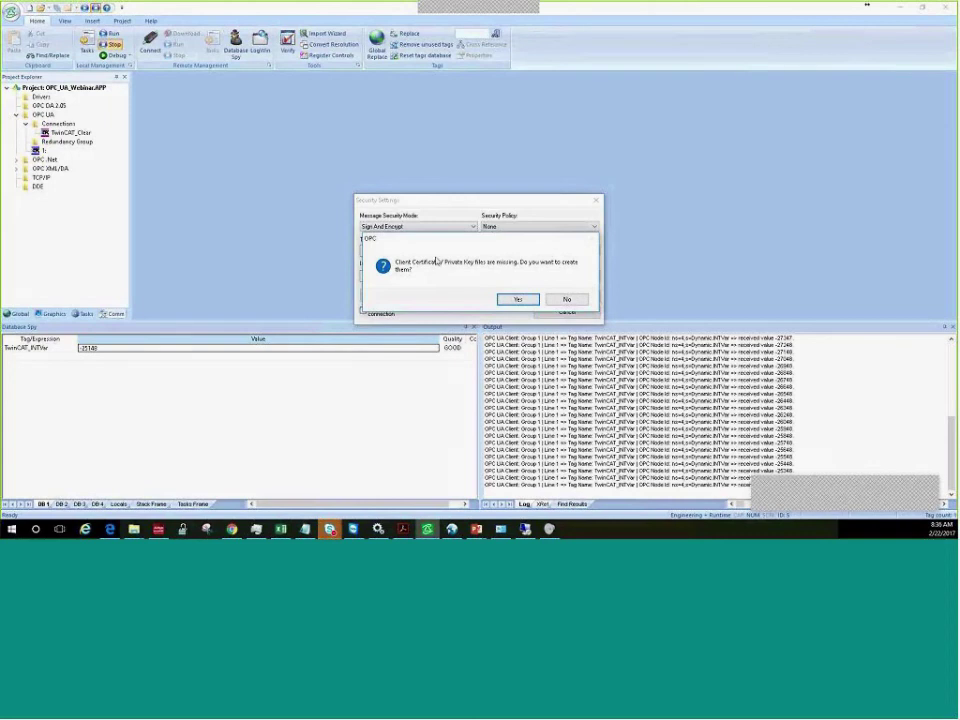
{"action": "left_click", "coordinate": [518, 299]}
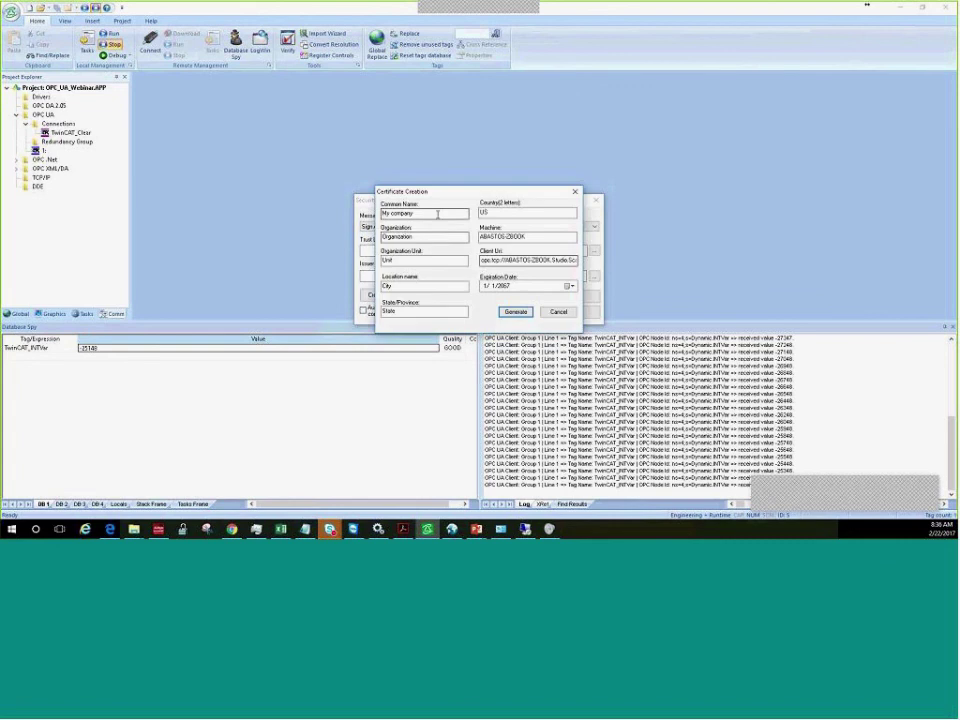
Generate a client certificate: Common Name InduSoft, Organization Schneider Electric, Unit InduSoft, Austin, TX
{"action": "type", "text": "InduSoft"}
{"action": "key", "text": "Tab"}
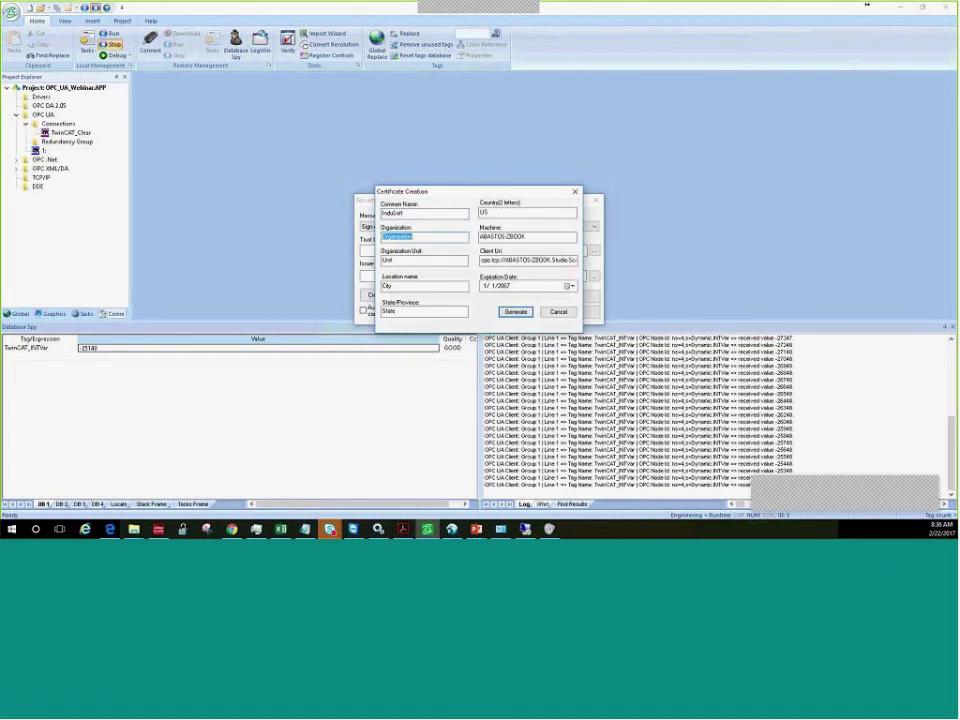
{"action": "type", "text": "Schneider Electric"}
{"action": "key", "text": "Tab"}
{"action": "type", "text": "InduSoft"}
{"action": "key", "text": "Tab"}
{"action": "type", "text": "Austin"}
{"action": "key", "text": "Tab"}
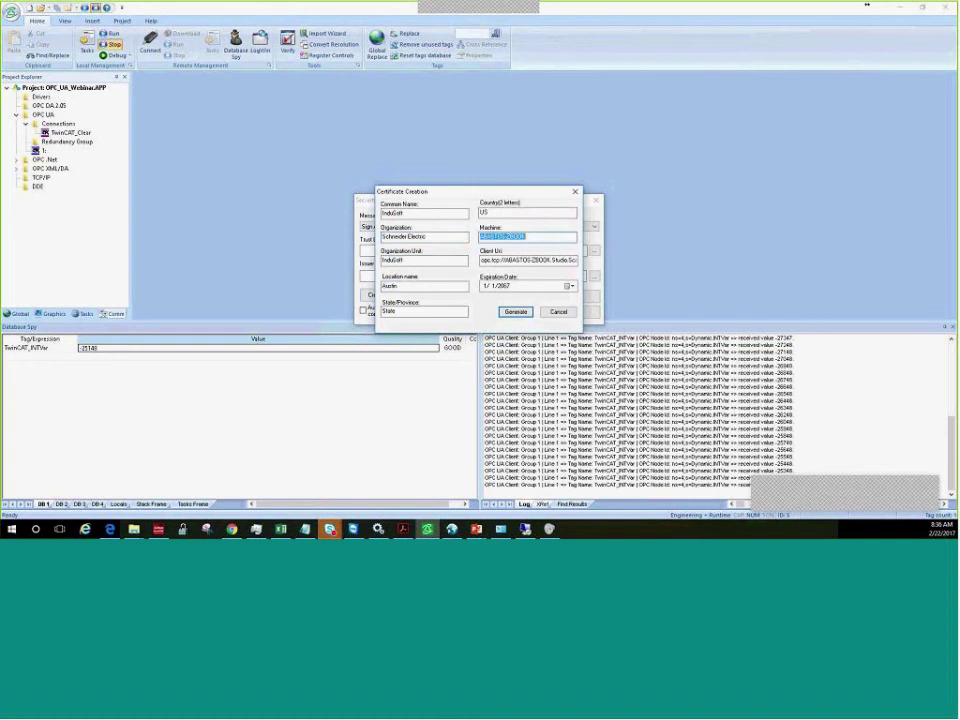
{"action": "double_click", "coordinate": [426, 310]}
{"action": "type", "text": "TX"}
{"action": "key", "text": "Tab"}
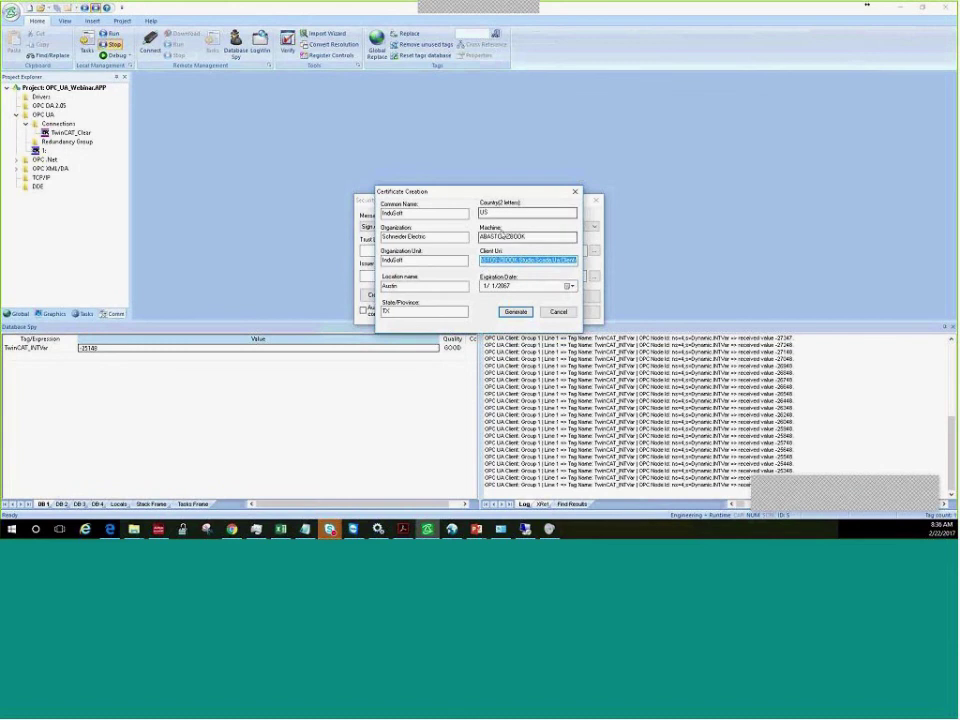
{"action": "left_click", "coordinate": [516, 313]}
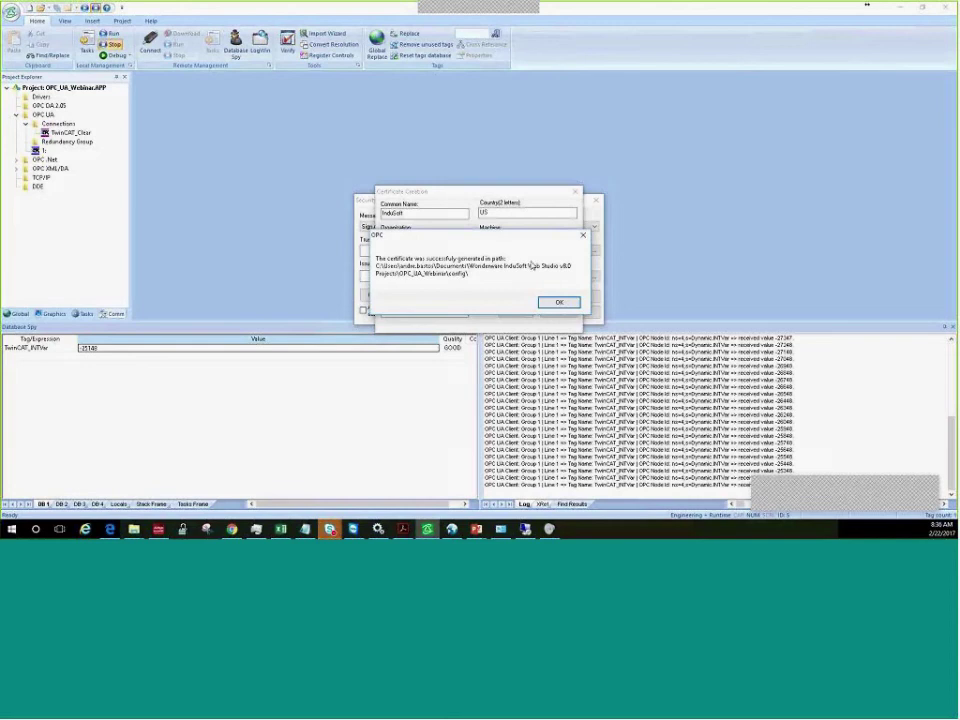
{"action": "left_click", "coordinate": [559, 301]}
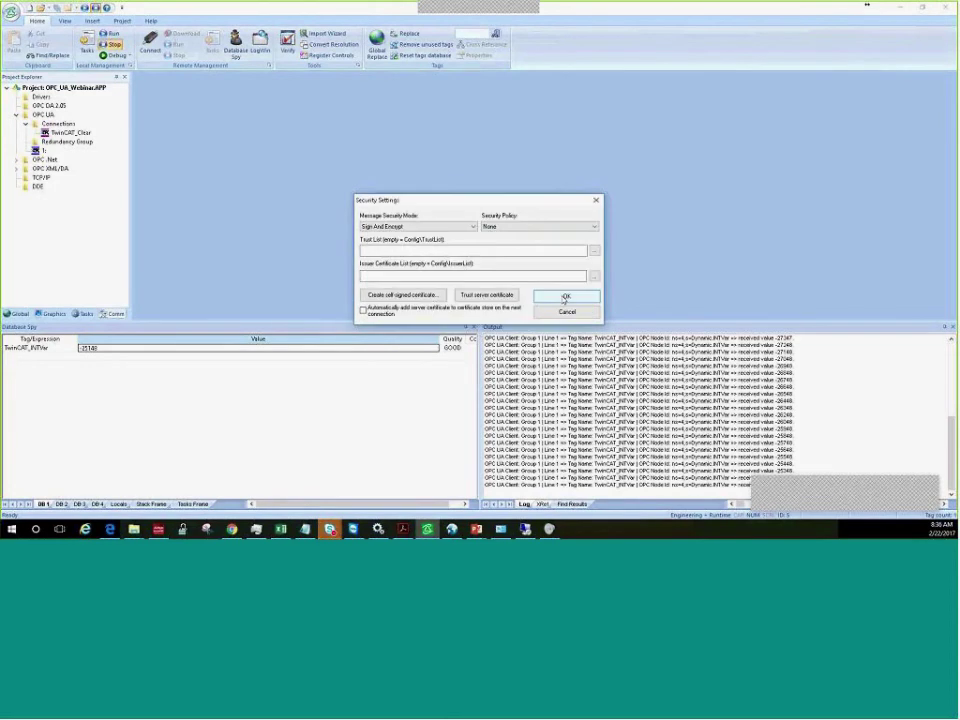
Select the Basic256 security policy, then view the remote TwinCAT configurator's server security
{"action": "left_click", "coordinate": [539, 227]}
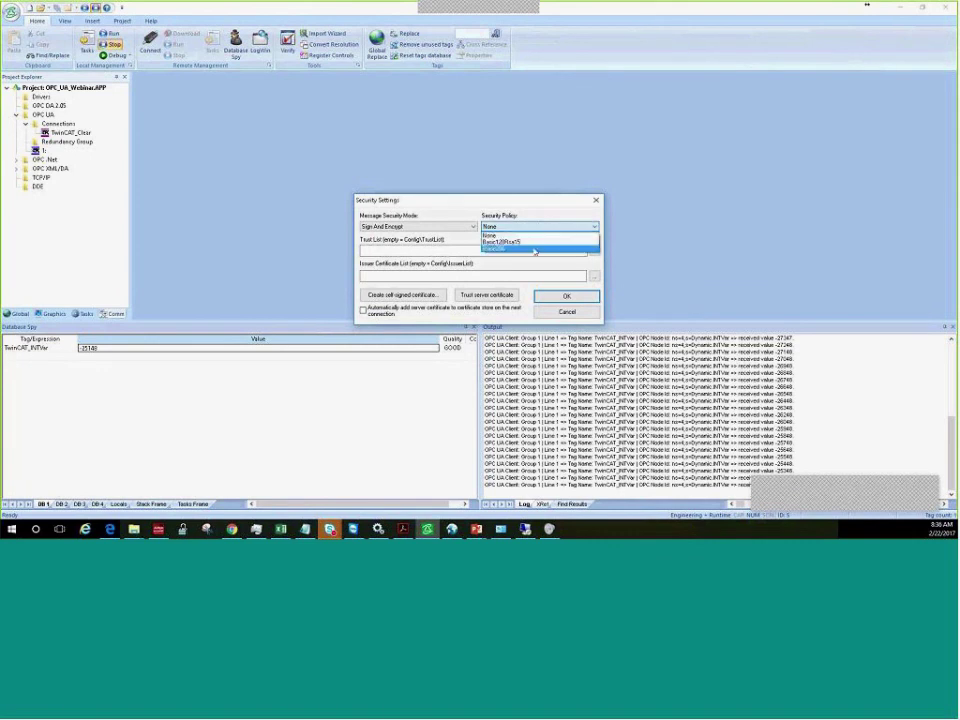
{"action": "left_click", "coordinate": [534, 247]}
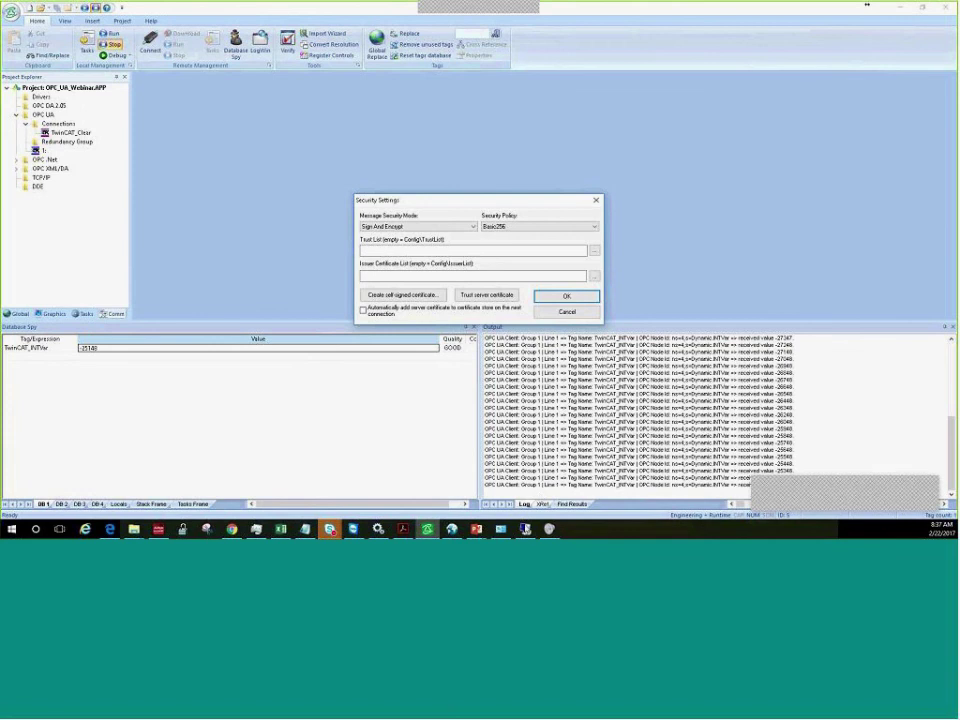
{"action": "left_click", "coordinate": [524, 528]}
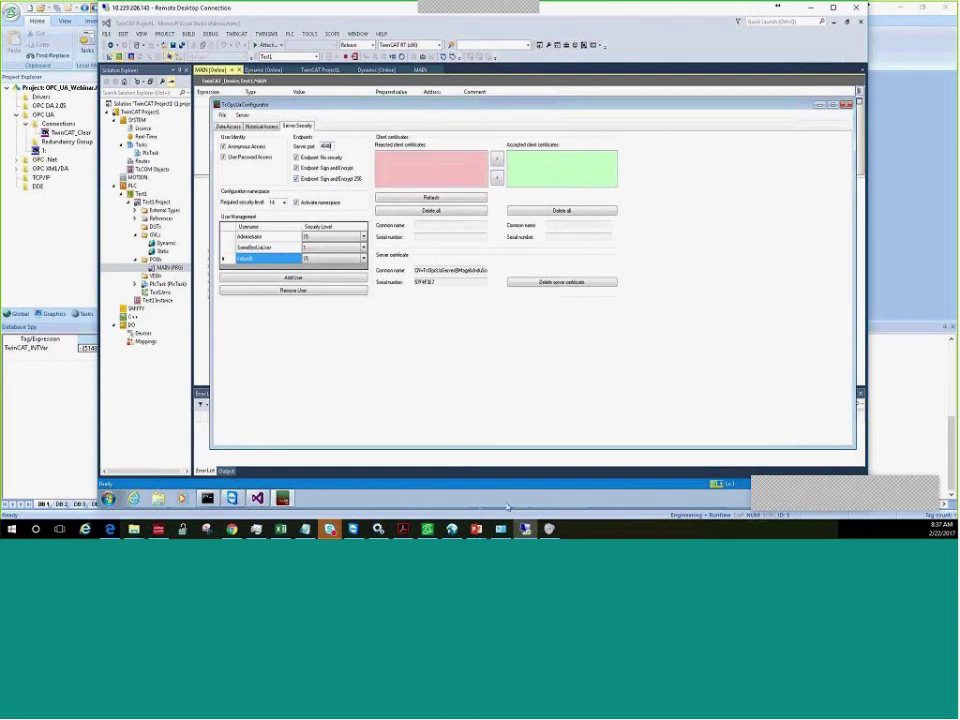
Accept the security settings and test the secure connection to the server
{"action": "left_click", "coordinate": [427, 528]}
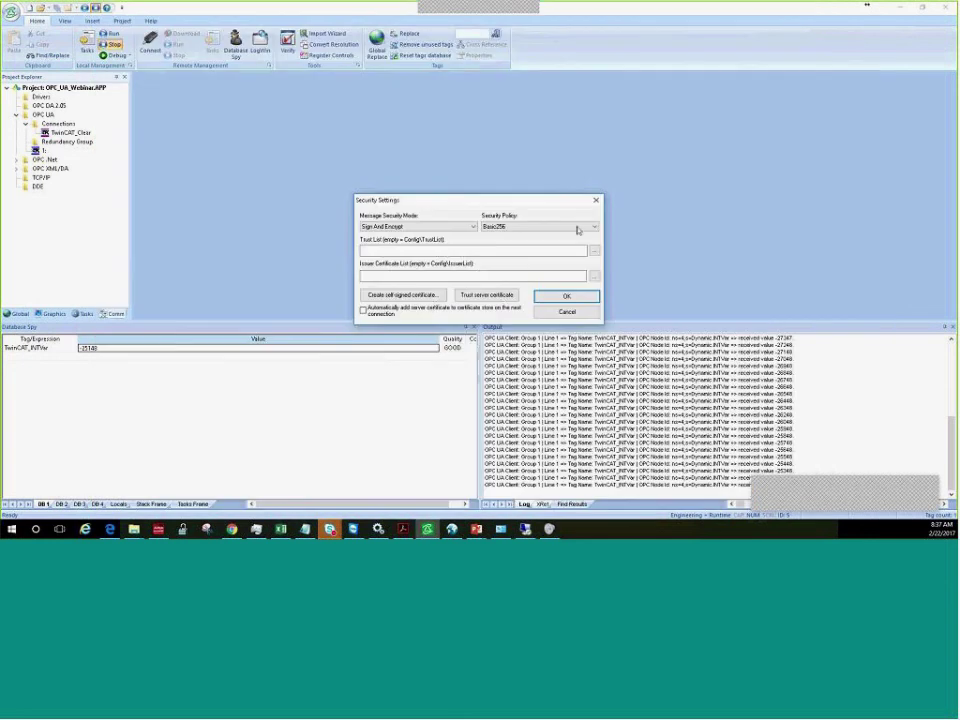
{"action": "left_click", "coordinate": [566, 296]}
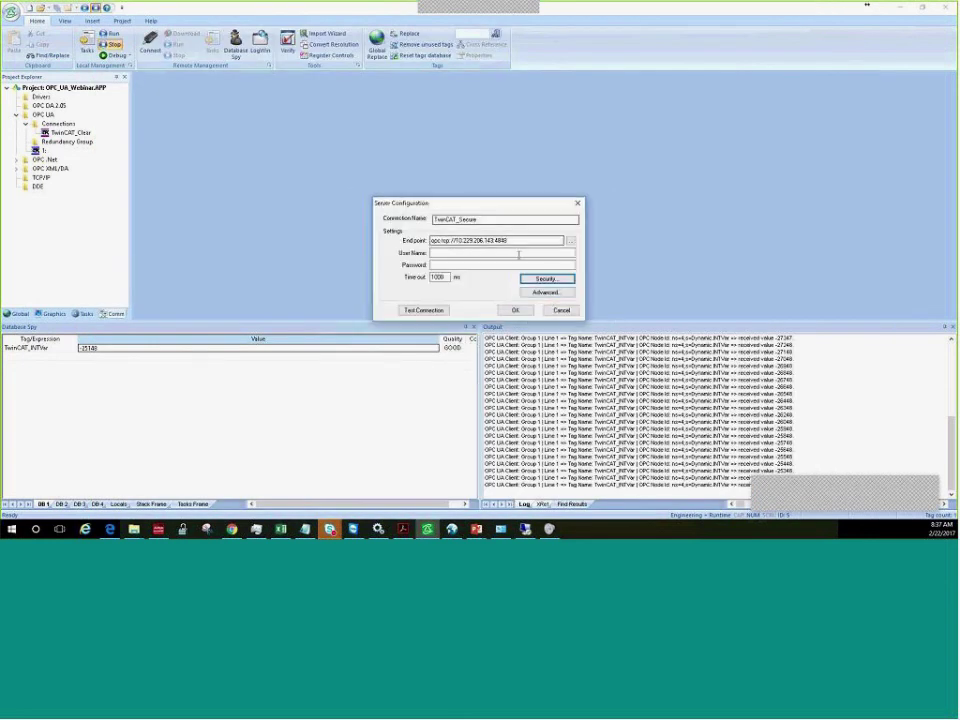
{"action": "left_click", "coordinate": [437, 311]}
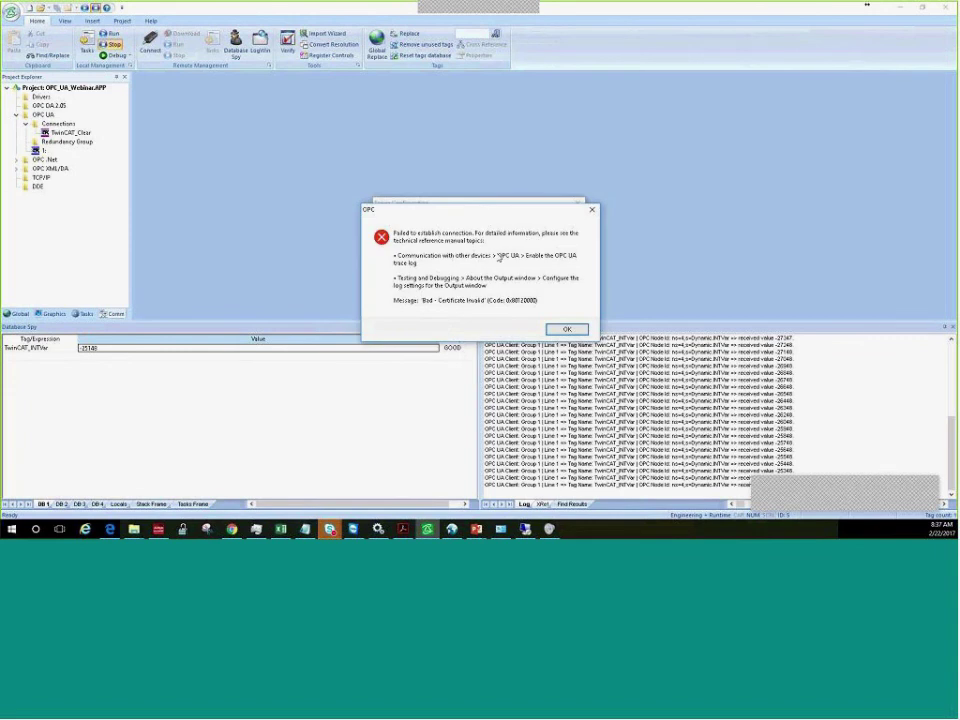
Refresh the TwinCAT server's rejected client certificates, then dismiss the 'Bad - Certificate Invalid' error
{"action": "left_click", "coordinate": [525, 528]}
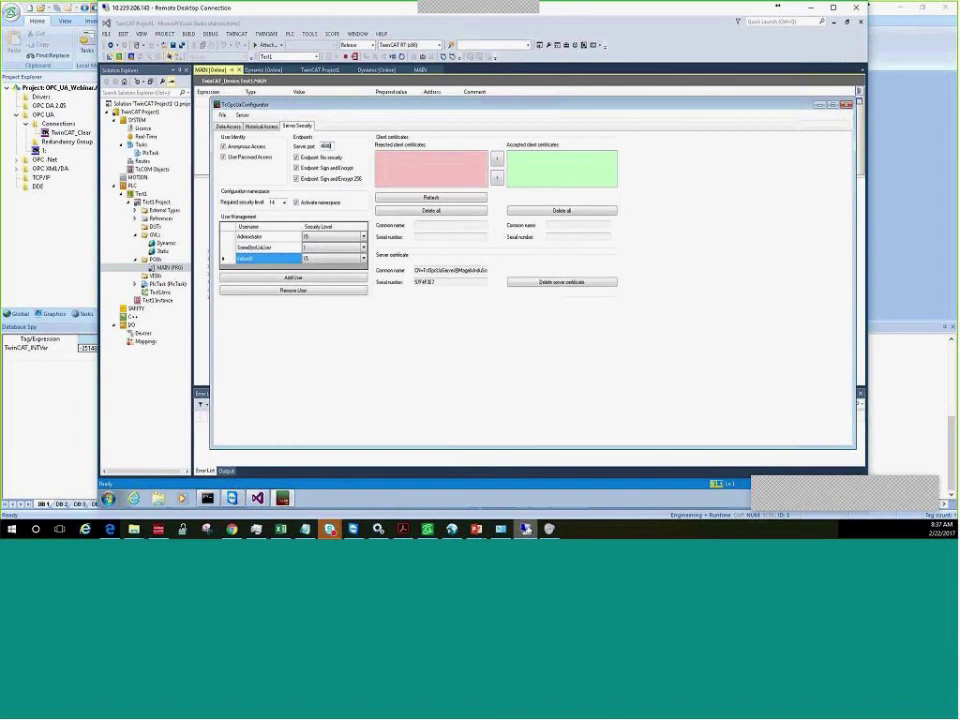
{"action": "left_click", "coordinate": [470, 199]}
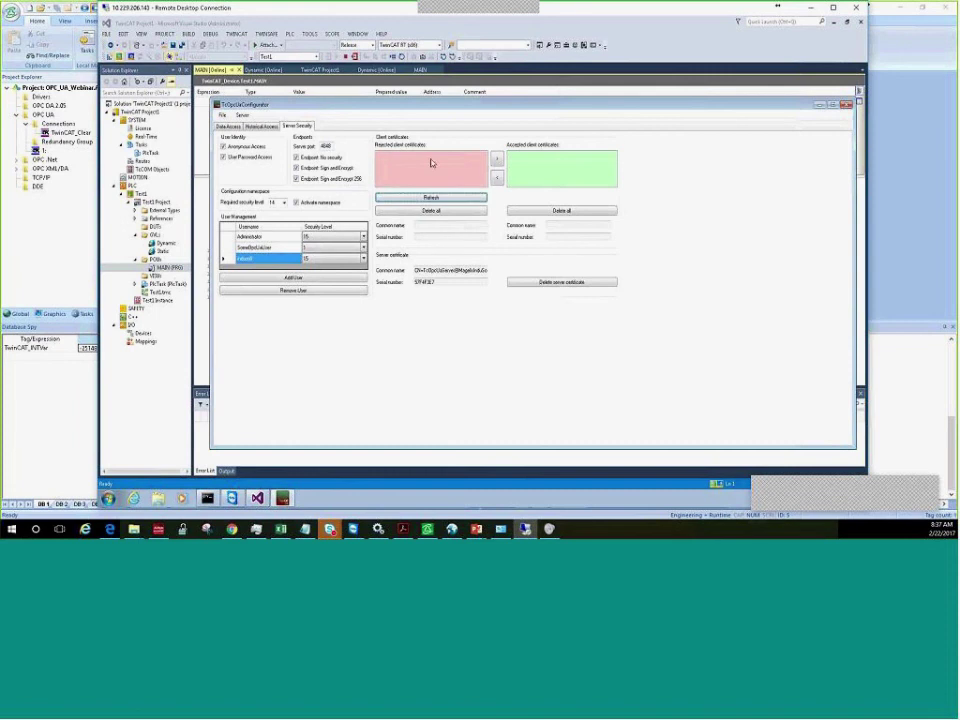
{"action": "left_click", "coordinate": [431, 203]}
{"action": "left_click", "coordinate": [427, 530]}
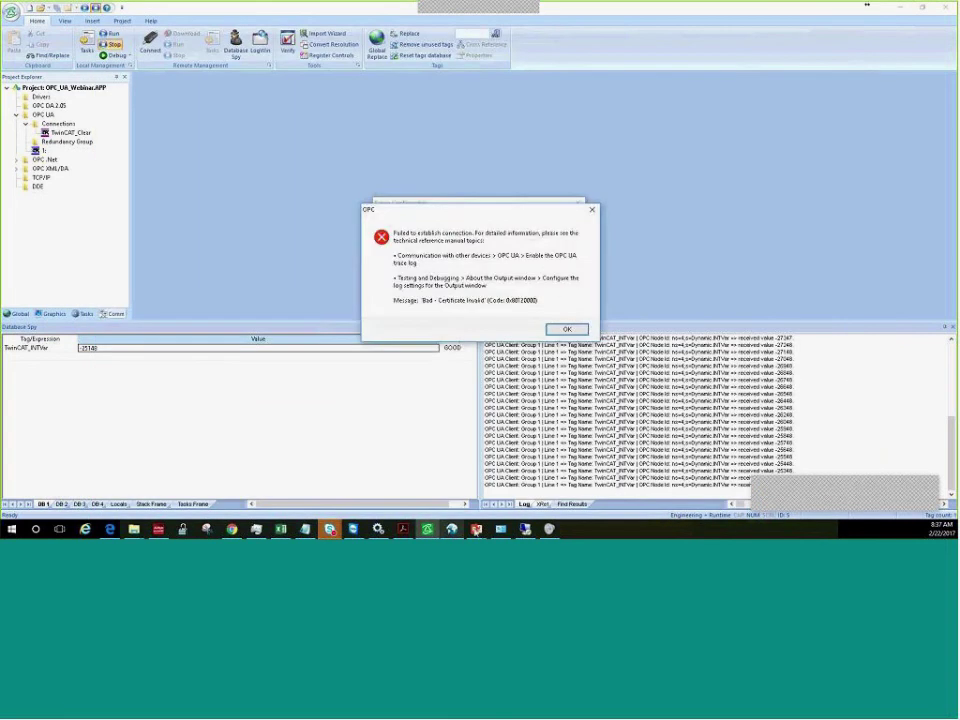
{"action": "left_click", "coordinate": [568, 328]}
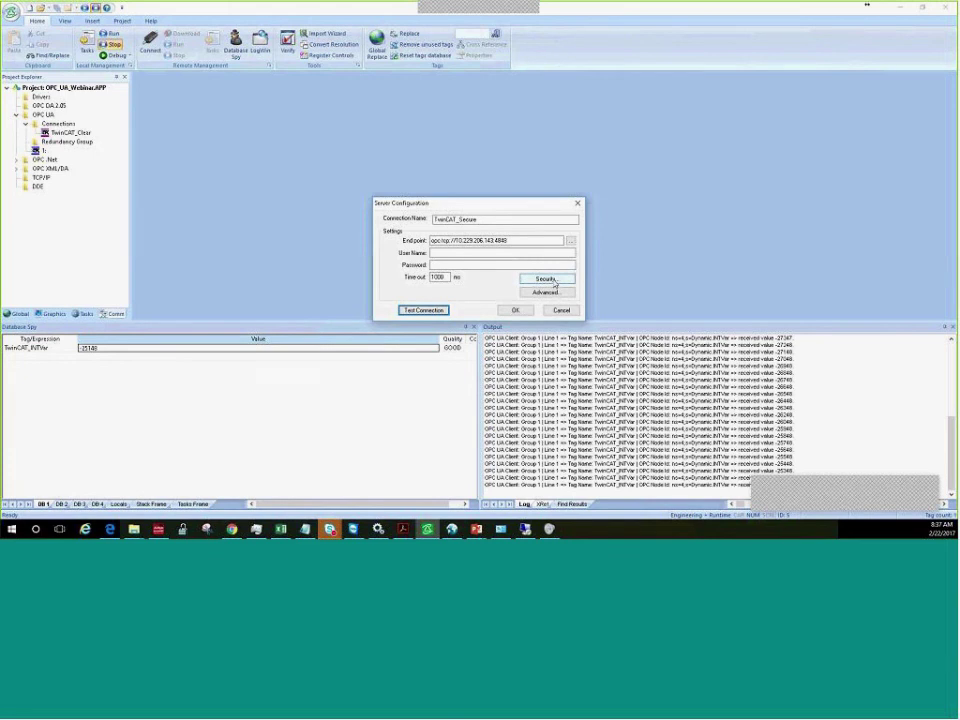
Enable 'Automatically add server certificate' for TwinCAT_Secure, then retest it and go to Remote Desktop
{"action": "left_click", "coordinate": [554, 283]}
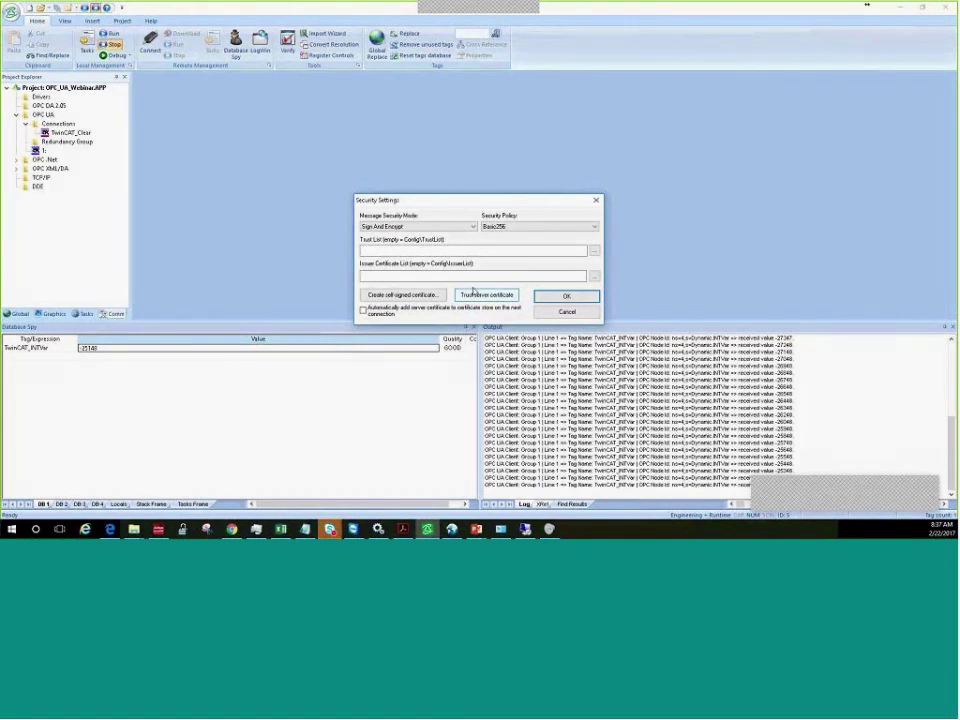
{"action": "left_click", "coordinate": [452, 309]}
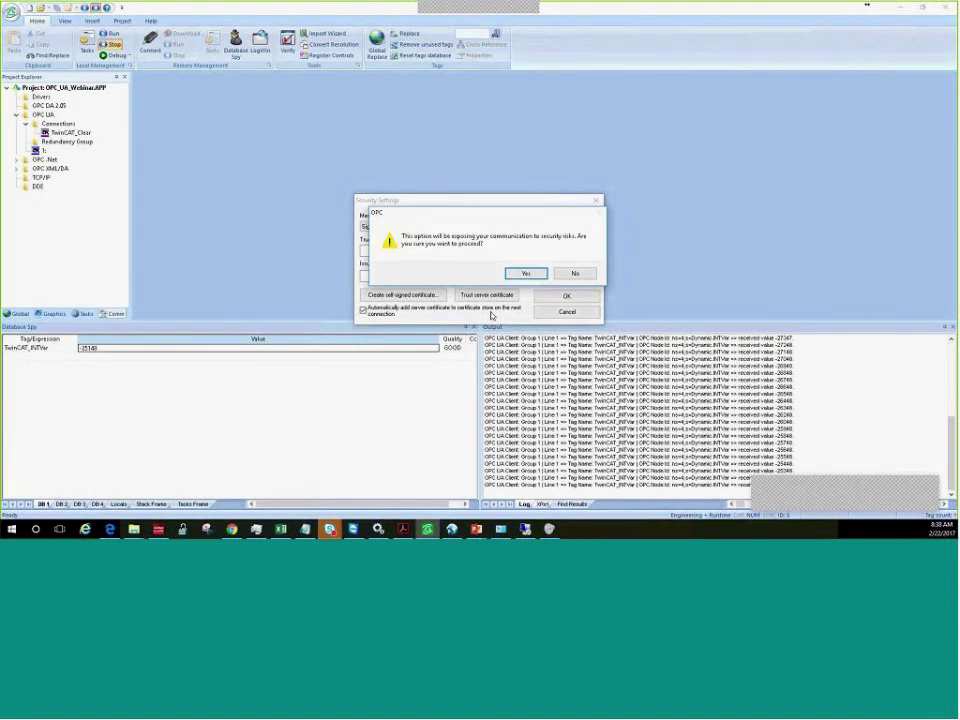
{"action": "left_click", "coordinate": [526, 273]}
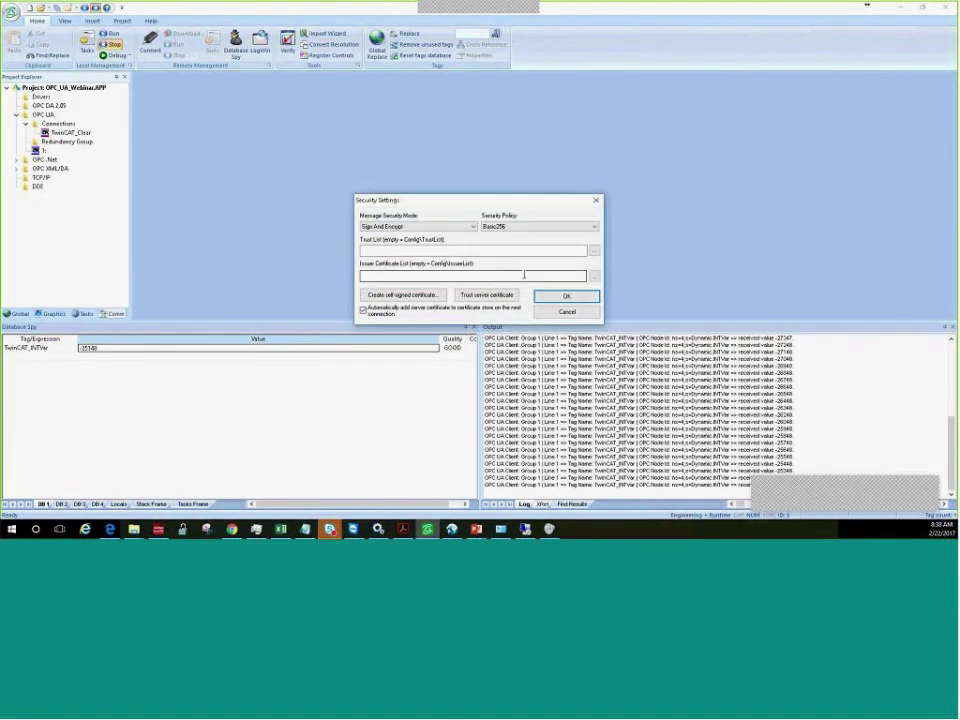
{"action": "left_click", "coordinate": [566, 296]}
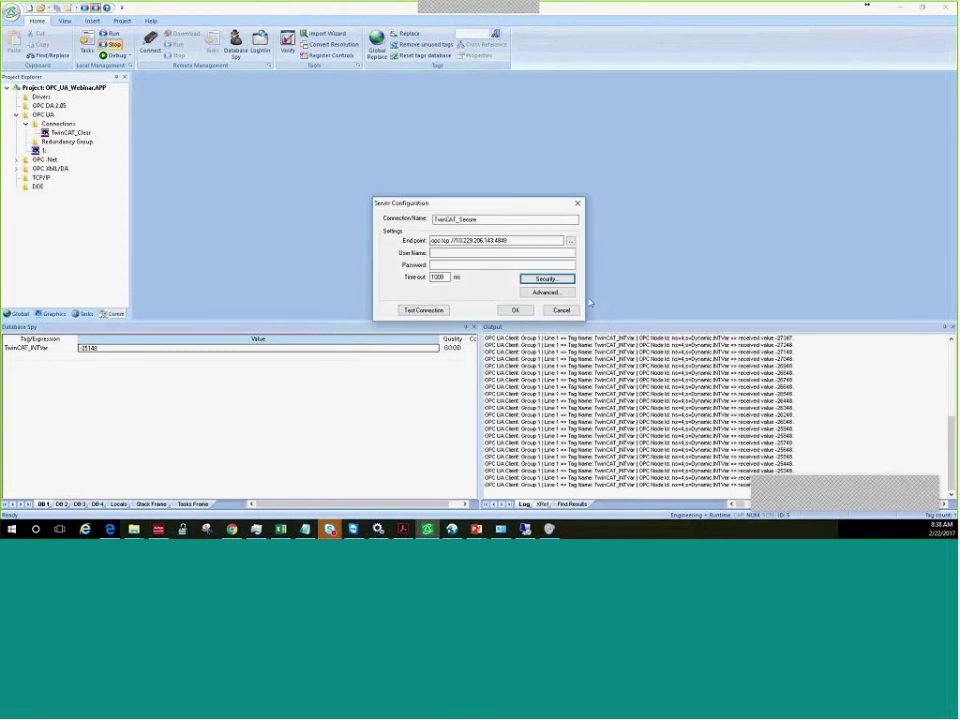
{"action": "left_click", "coordinate": [424, 310]}
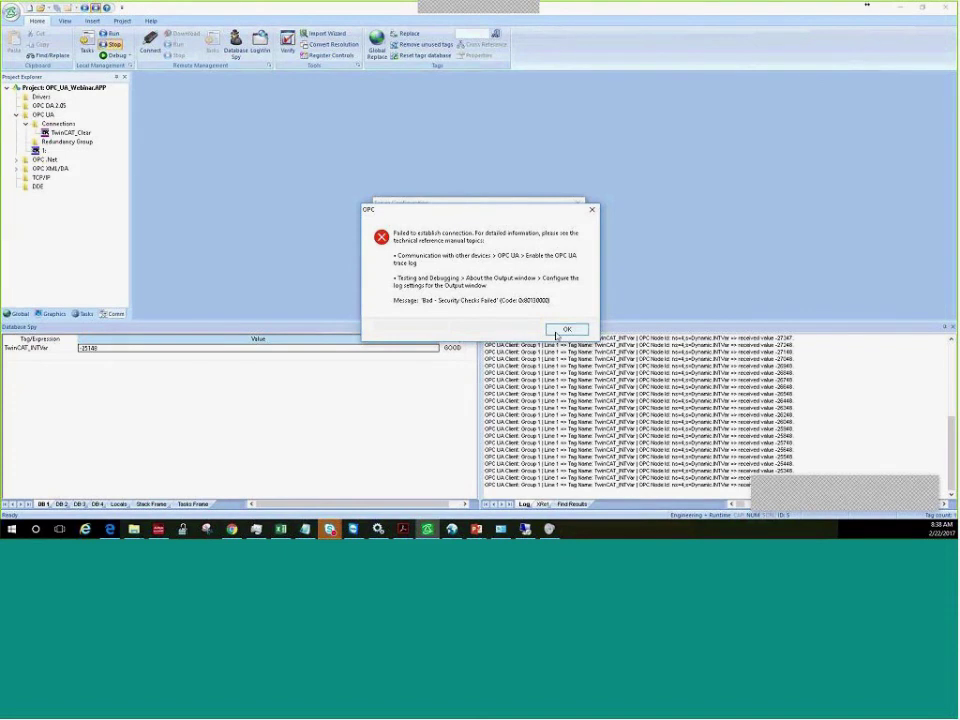
{"action": "left_click", "coordinate": [525, 529]}
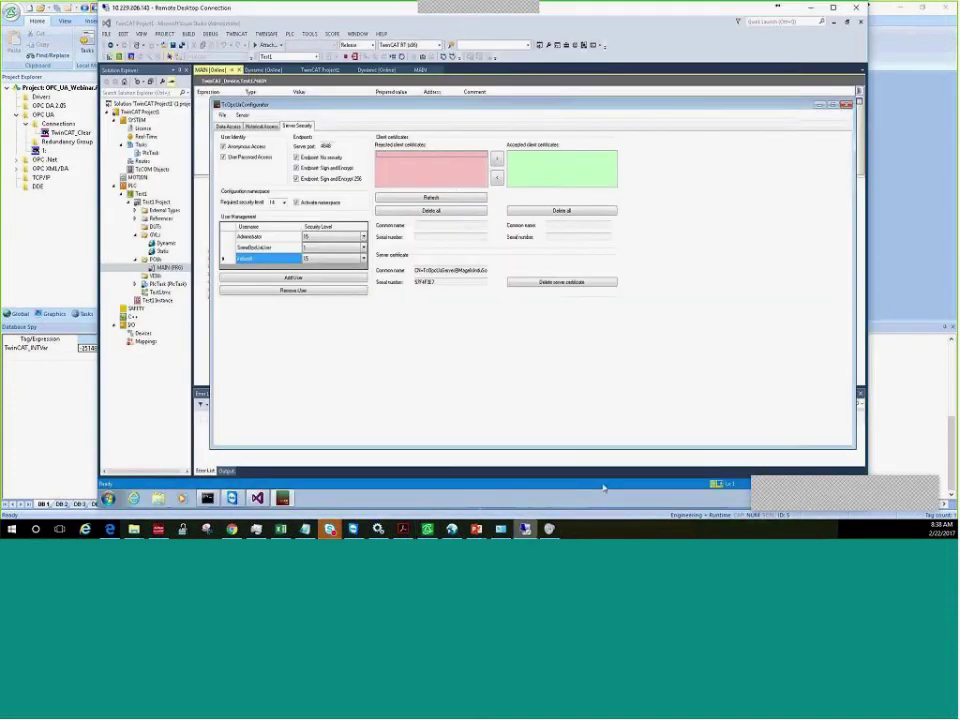
Refresh and accept the rejected InduSoft certificate in TwinCAT, then dismiss InduSoft's failure message
{"action": "left_click", "coordinate": [468, 197]}
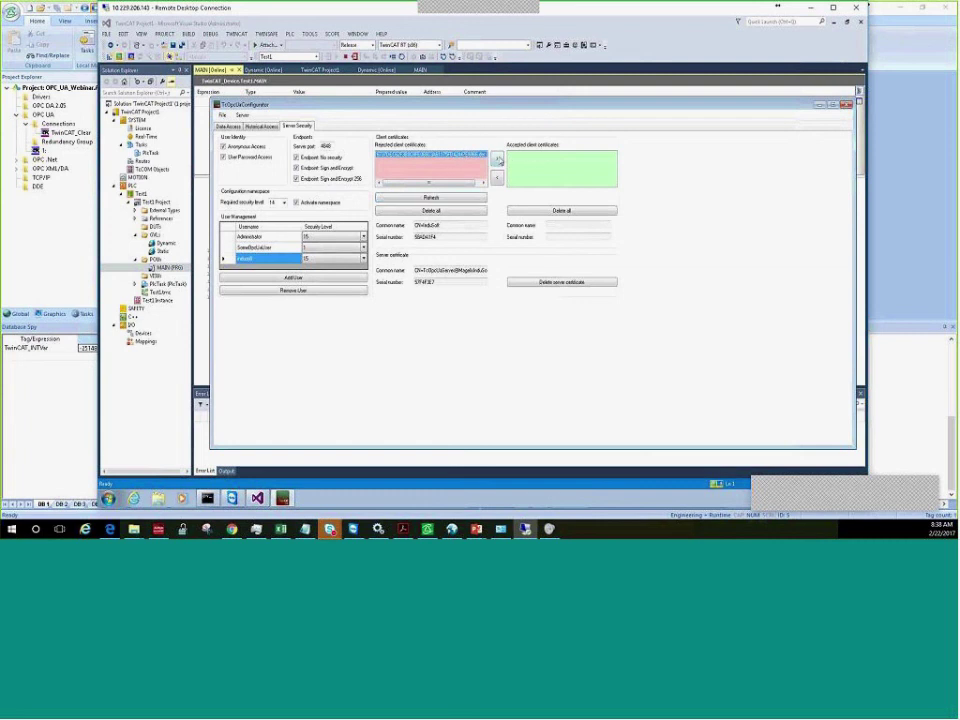
{"action": "left_click", "coordinate": [497, 159]}
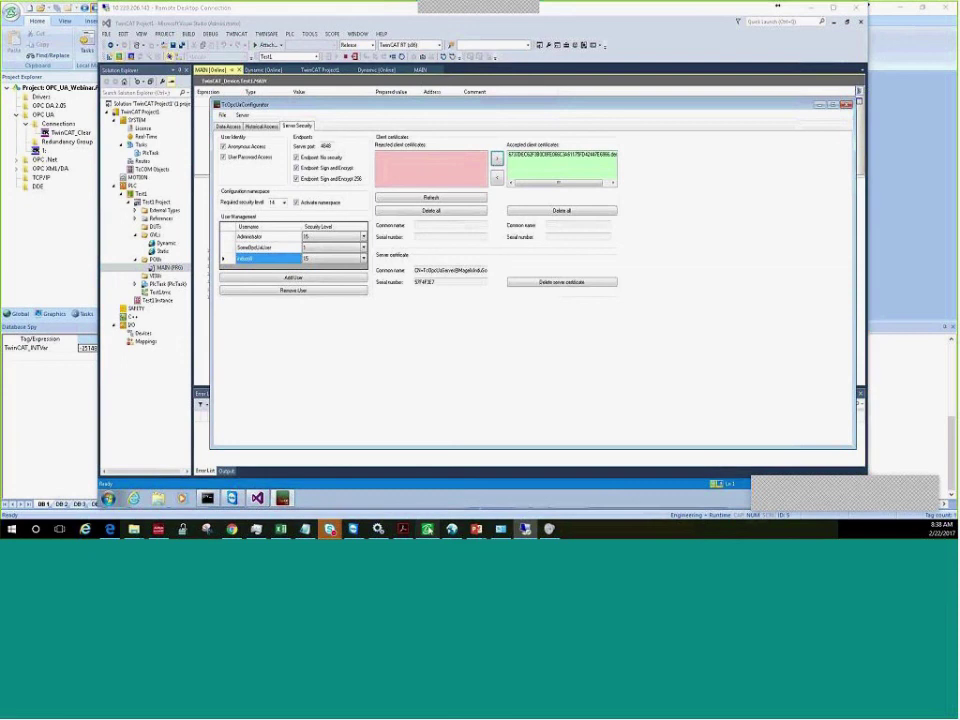
{"action": "left_click", "coordinate": [427, 528]}
{"action": "left_click", "coordinate": [577, 332]}
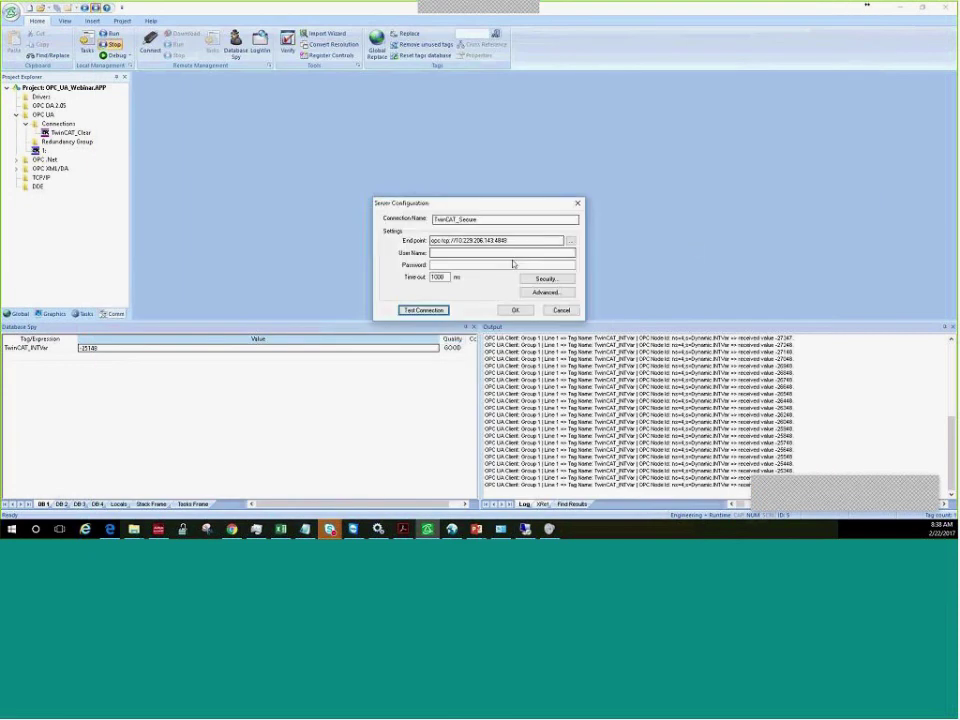
Retest TwinCAT_Secure successfully and save its server configuration
{"action": "left_click", "coordinate": [430, 311]}
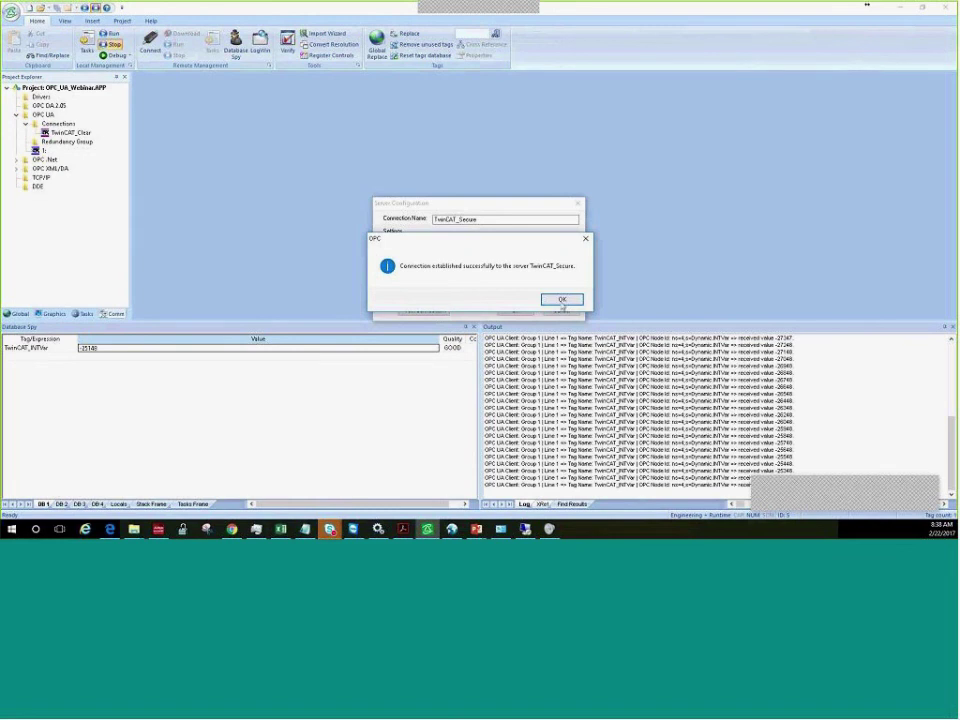
{"action": "left_click", "coordinate": [562, 300]}
{"action": "left_click", "coordinate": [526, 314]}
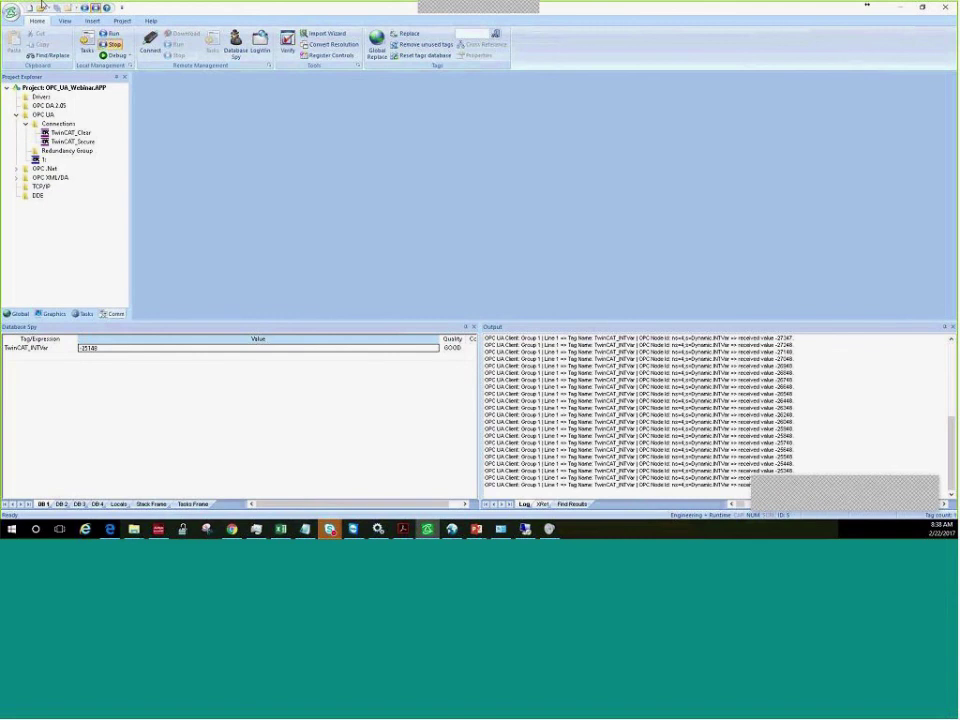
Insert a new OPC UA client group that uses the TwinCAT_Secure connection
{"action": "right_click", "coordinate": [47, 116]}
{"action": "left_click", "coordinate": [71, 122]}
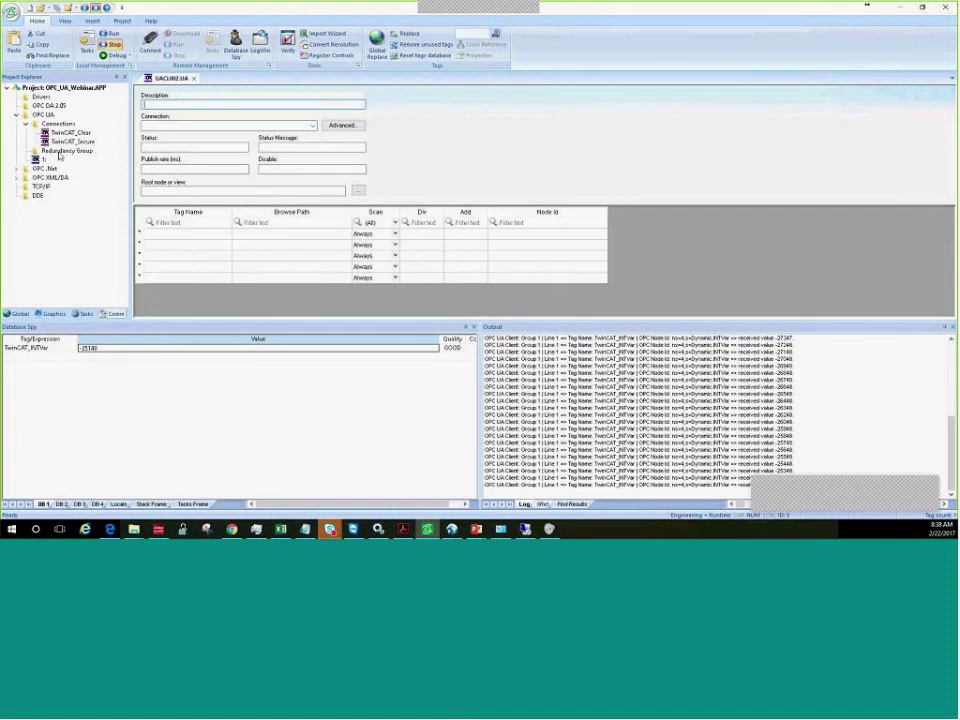
{"action": "left_click", "coordinate": [312, 125]}
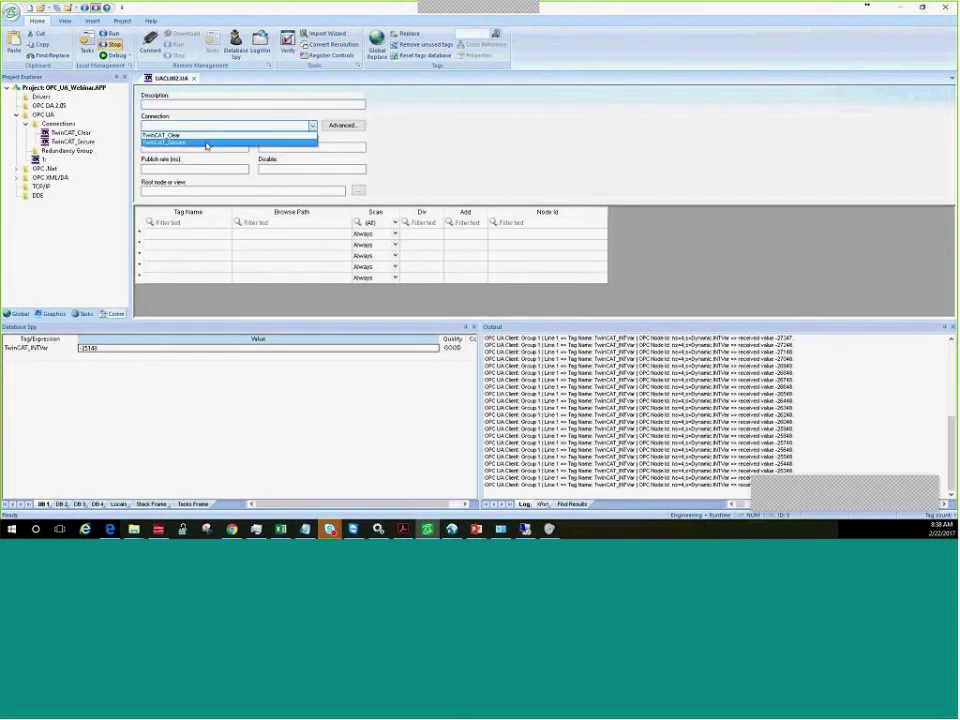
{"action": "left_click", "coordinate": [207, 143]}
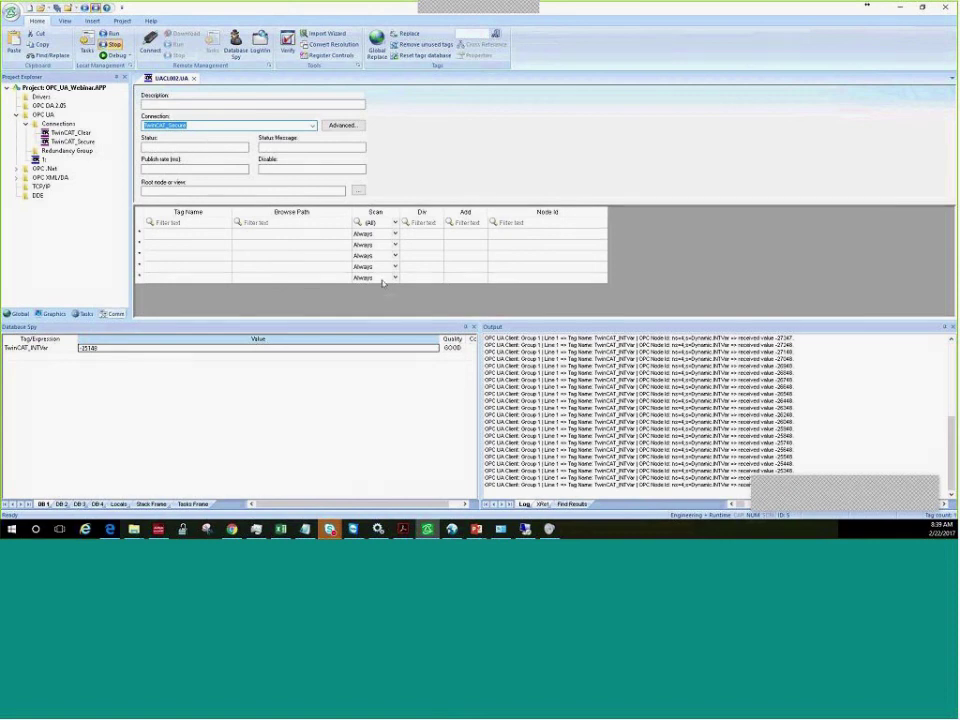
Map the first row to DINTVar as new tag TwinCAT_DINT and save the group
{"action": "right_click", "coordinate": [343, 236]}
{"action": "key", "text": "Escape"}
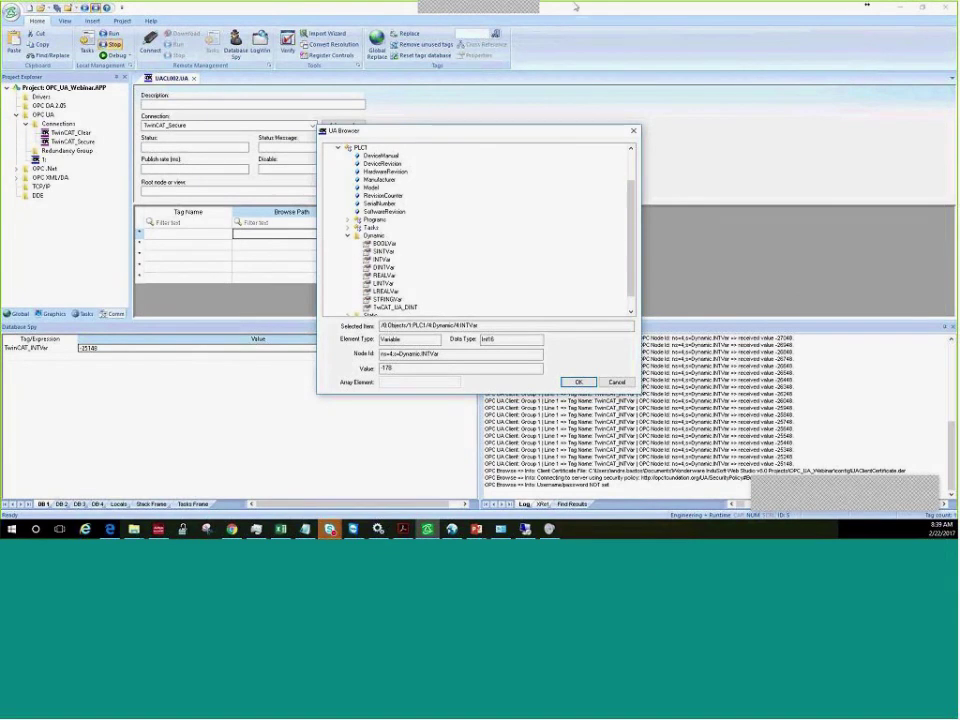
{"action": "scroll", "coordinate": [628, 157], "scroll_direction": "up", "scroll_amount": 2}
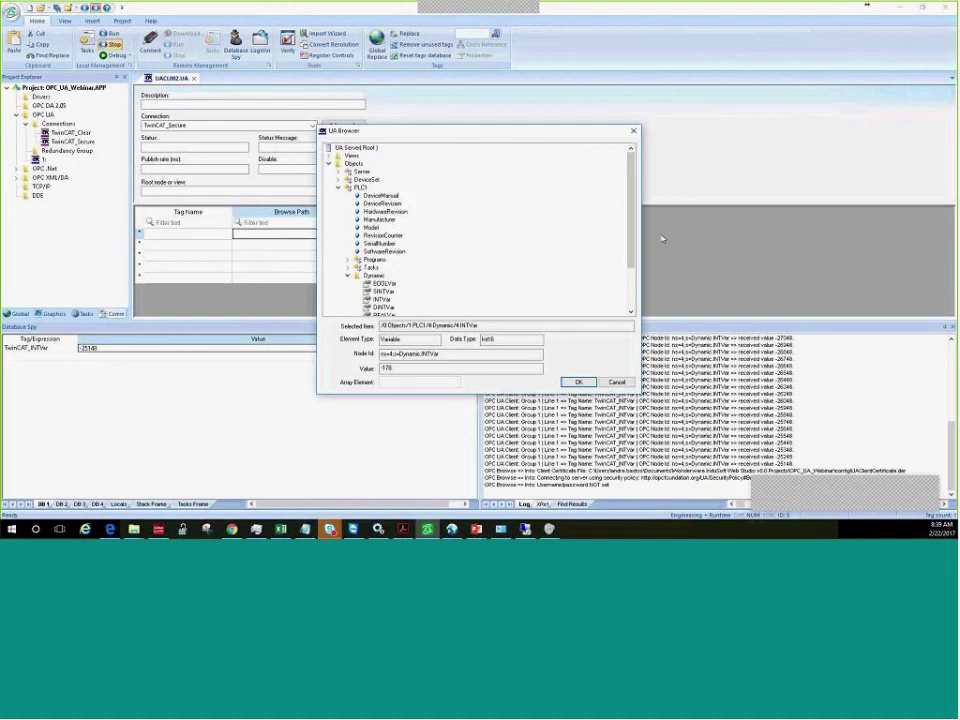
{"action": "scroll", "coordinate": [630, 293], "scroll_direction": "down", "scroll_amount": 3}
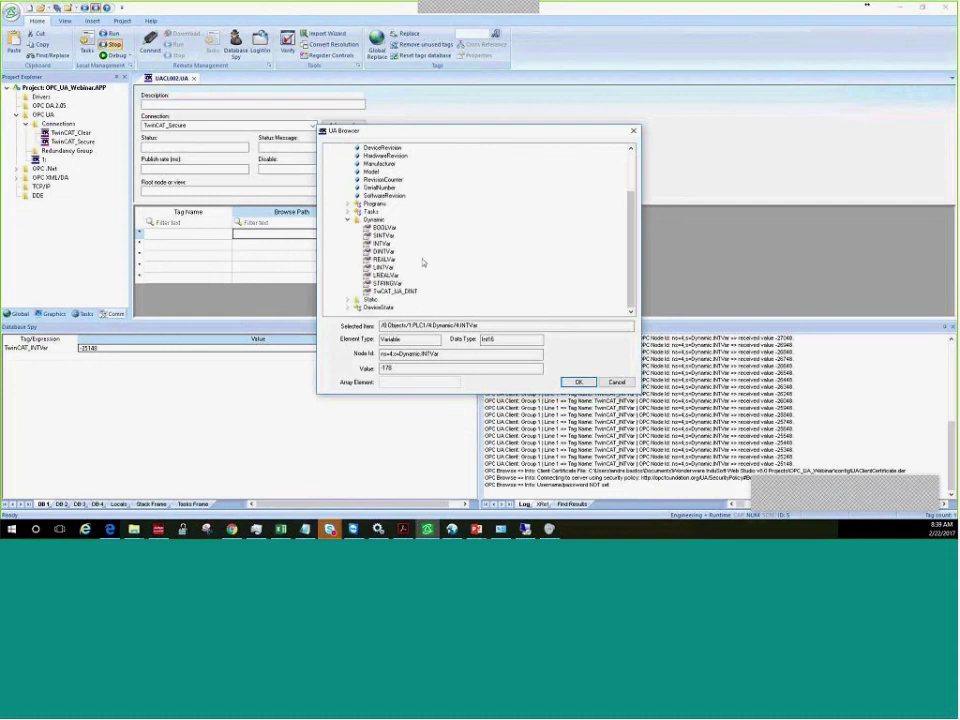
{"action": "left_click", "coordinate": [383, 251]}
{"action": "left_click", "coordinate": [578, 382]}
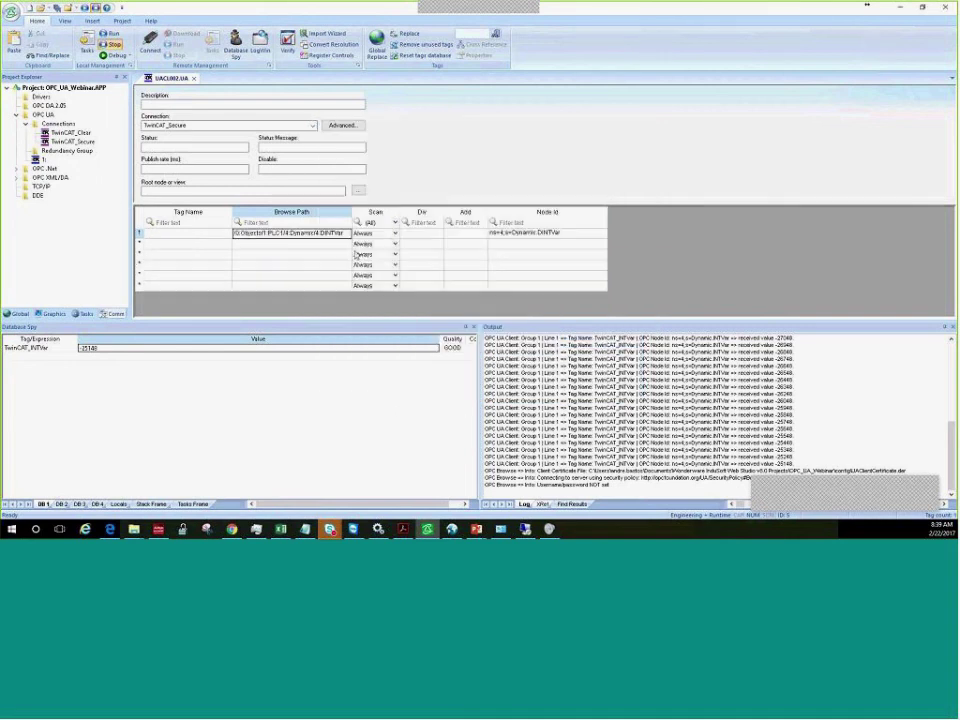
{"action": "left_click", "coordinate": [213, 233]}
{"action": "type", "text": "TwinCAT_DINT"}
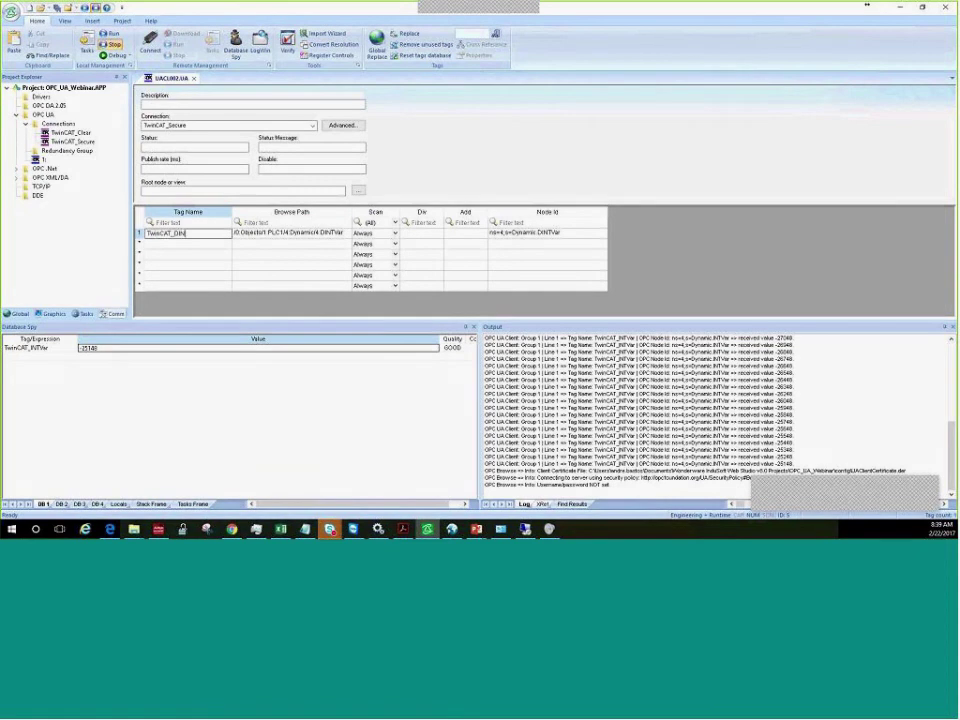
{"action": "key", "text": "Return"}
{"action": "key", "text": "Return"}
{"action": "key", "text": "Return"}
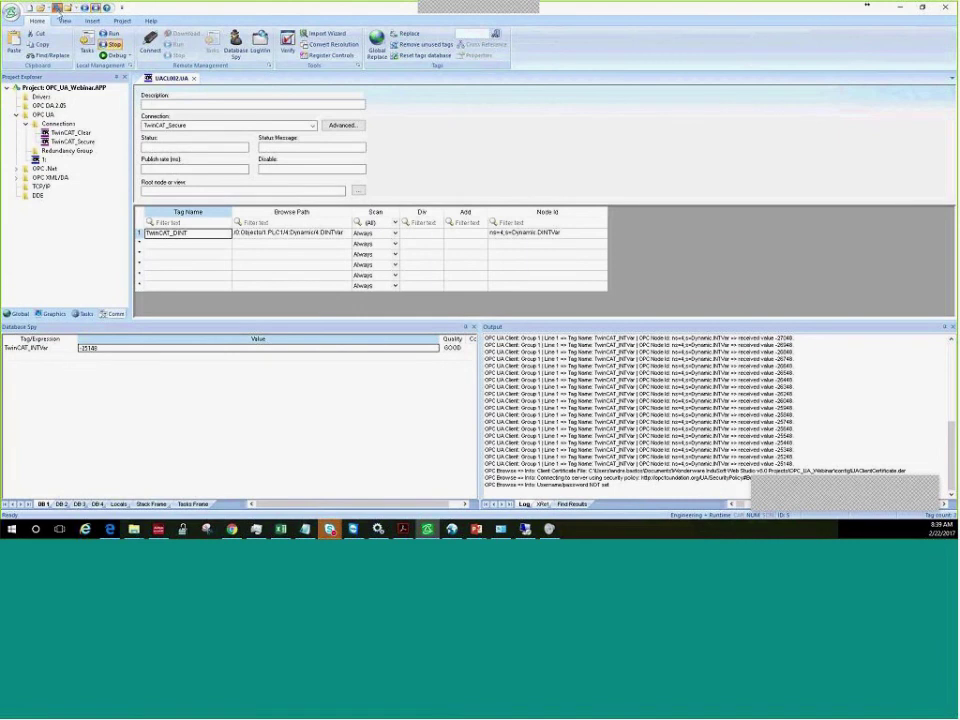
{"action": "left_click", "coordinate": [57, 10]}
{"action": "left_click", "coordinate": [456, 274]}
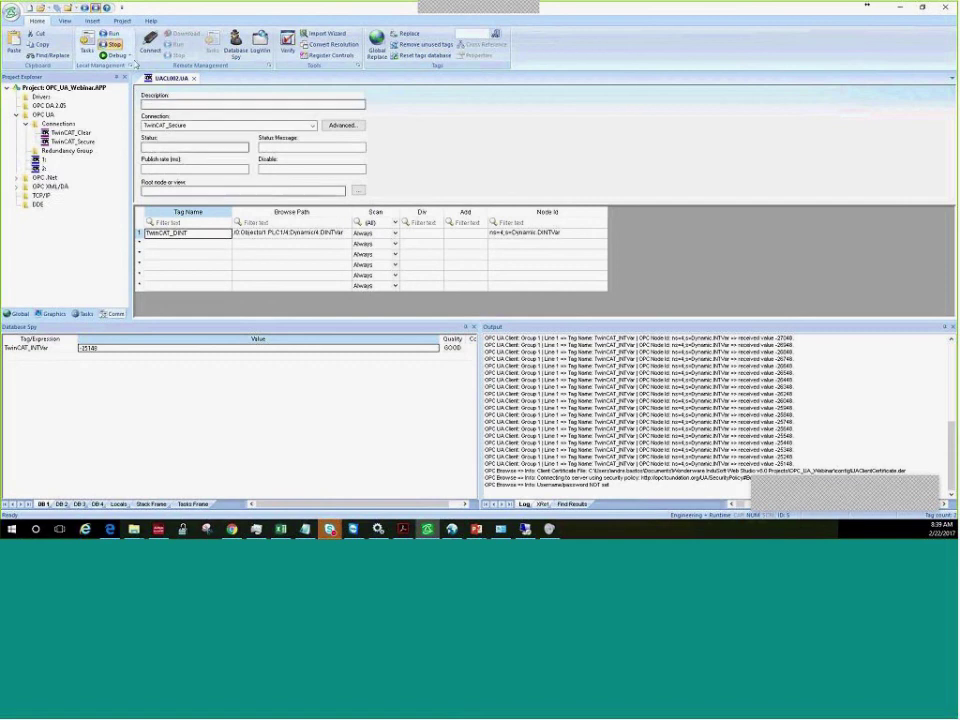
Add TwinCAT_DINT to the Database Spy watch list
{"action": "left_click", "coordinate": [50, 356]}
{"action": "type", "text": "TwinCAT_DINT"}
{"action": "key", "text": "Return"}
In Project Status, dismiss the Driver Runtime warning and start the OPC UA Client Runtime task
{"action": "left_click", "coordinate": [87, 42]}
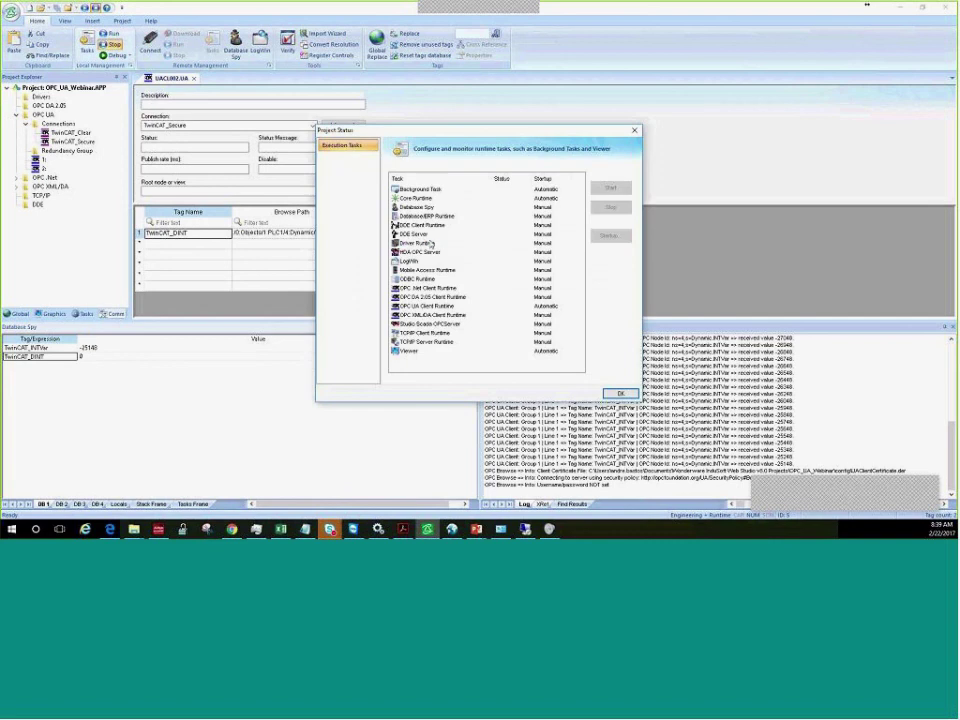
{"action": "left_click", "coordinate": [425, 243]}
{"action": "left_click", "coordinate": [610, 187]}
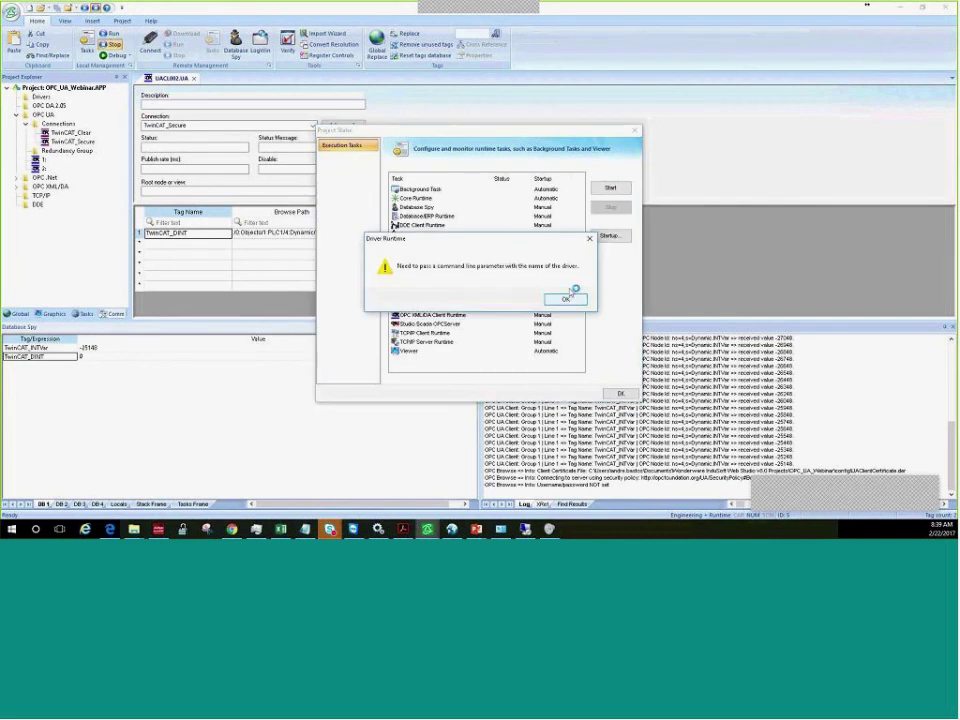
{"action": "left_click", "coordinate": [574, 302]}
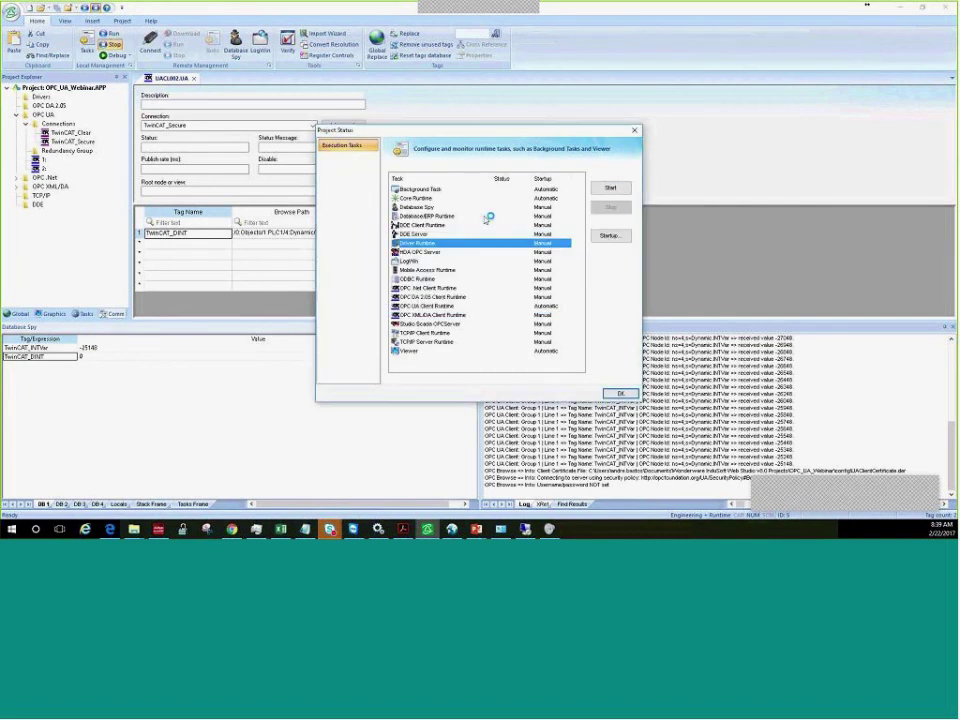
{"action": "double_click", "coordinate": [442, 305]}
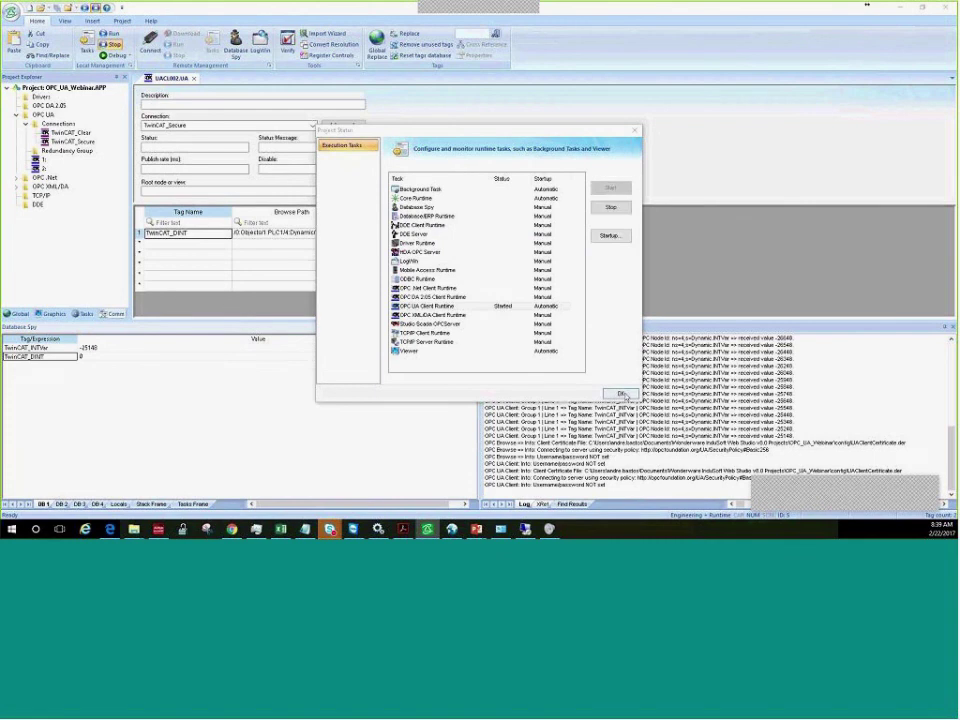
{"action": "left_click", "coordinate": [622, 395]}
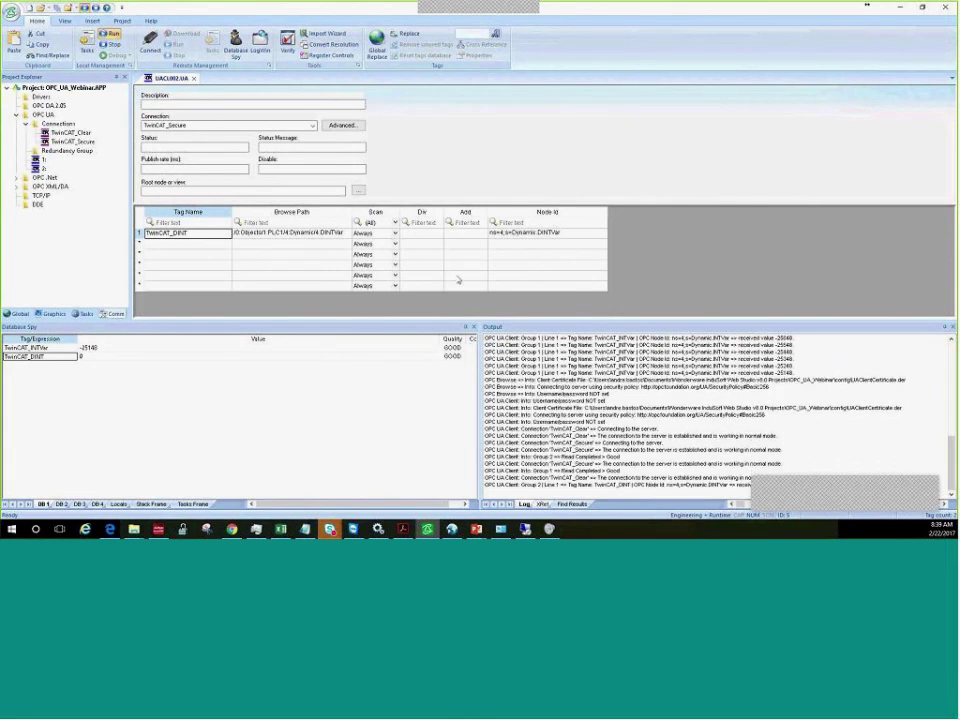
In Database Spy, write 0 to TwinCAT_INTVar and then to TwinCAT_DINT
{"action": "left_click", "coordinate": [111, 357]}
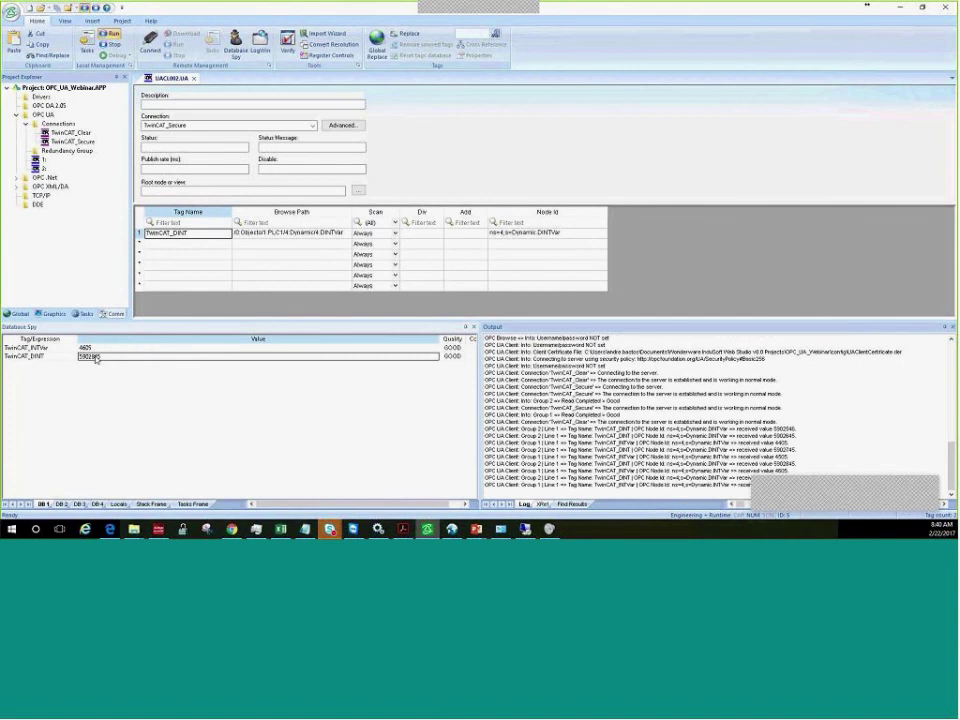
{"action": "left_click", "coordinate": [86, 361]}
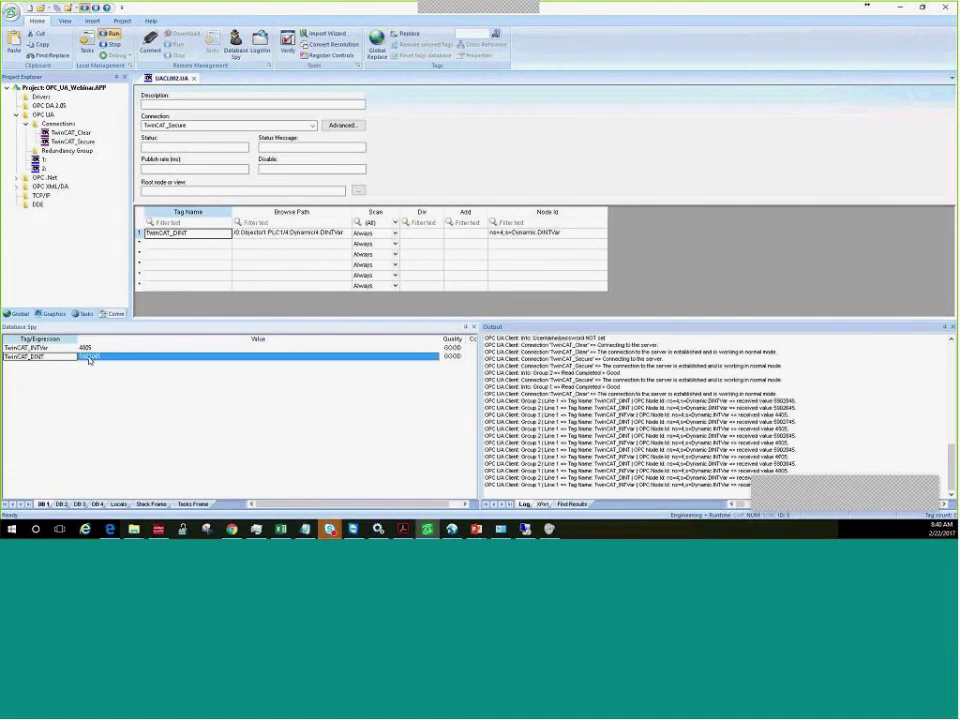
{"action": "left_click", "coordinate": [100, 358]}
{"action": "key", "text": "Up"}
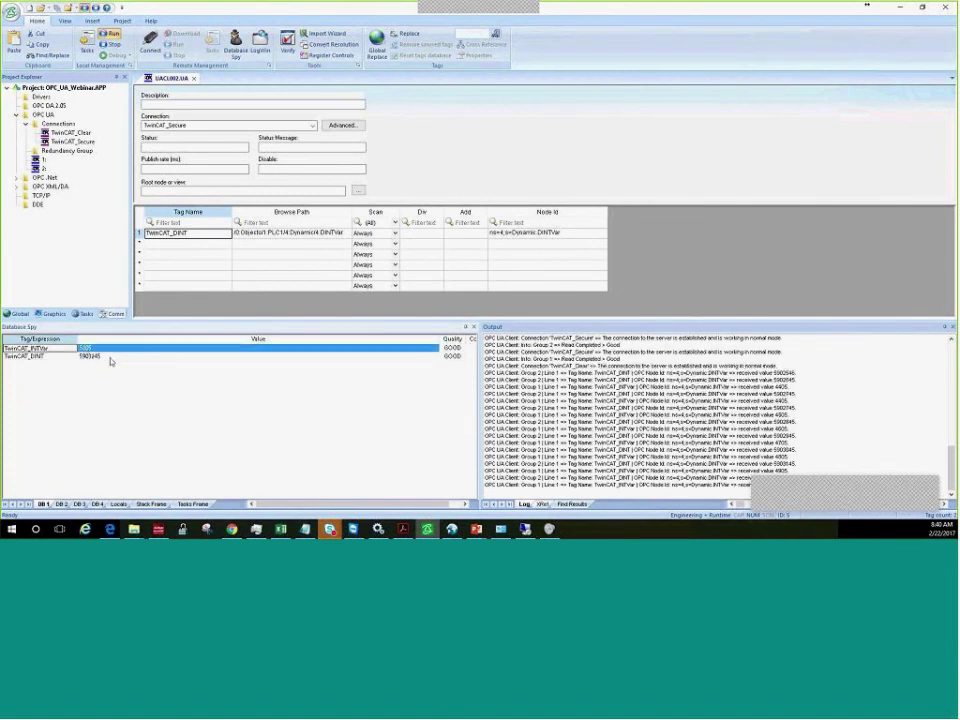
{"action": "left_click", "coordinate": [111, 349]}
{"action": "type", "text": "0"}
{"action": "key", "text": "Return"}
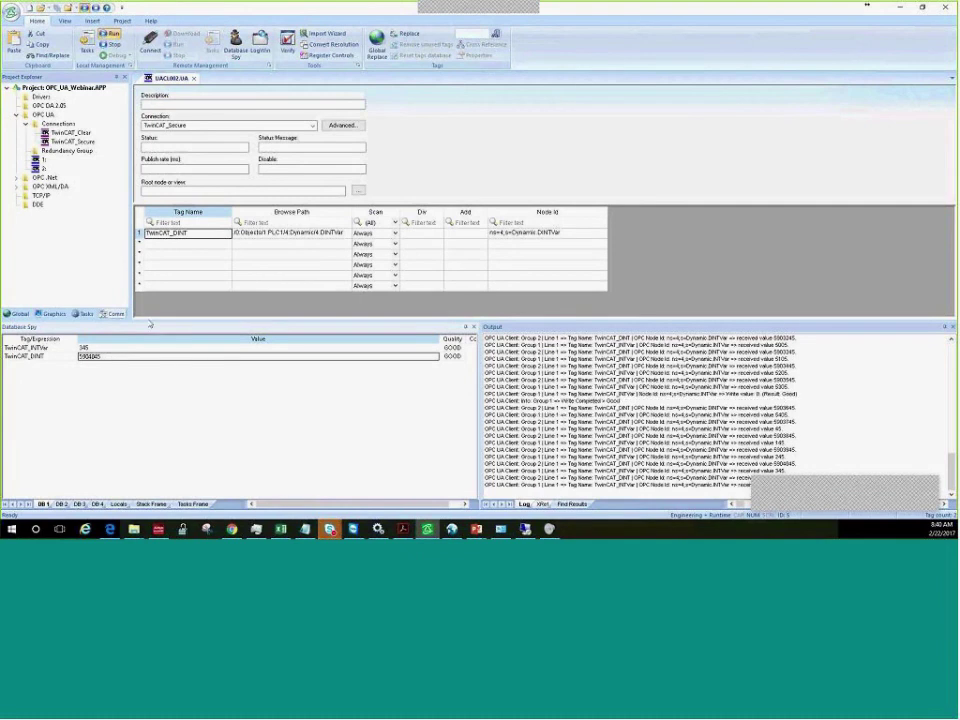
{"action": "type", "text": "0"}
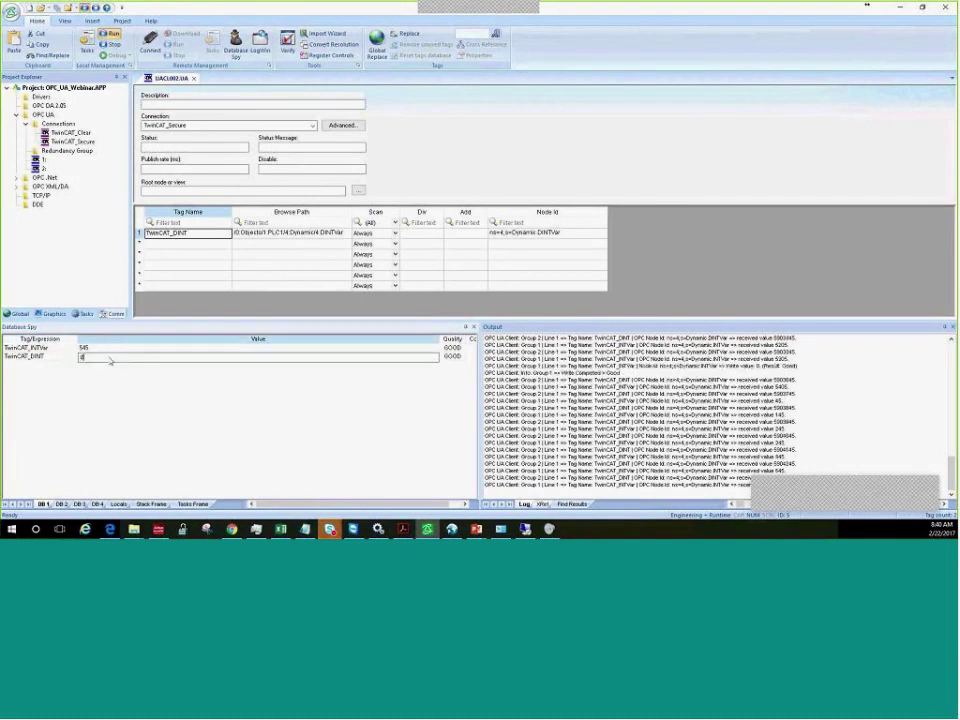
{"action": "key", "text": "Return"}
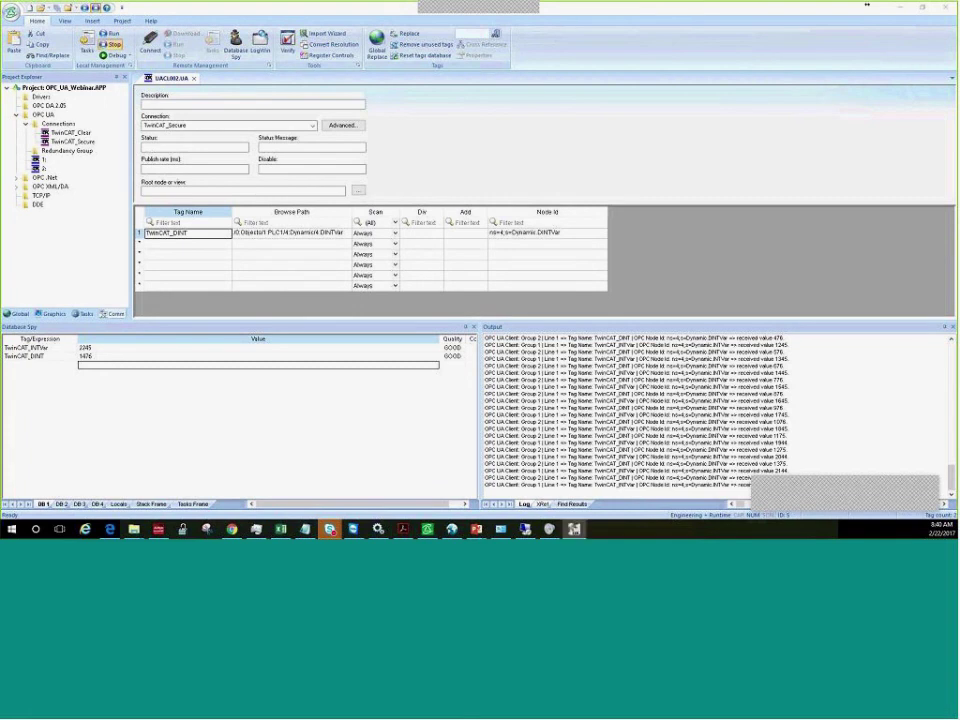
Review server endpoints, trusted clients, discovery servers, trusted servers and the instance certificate details
{"action": "left_click_drag", "start_coordinate": [315, 208], "coordinate": [527, 140]}
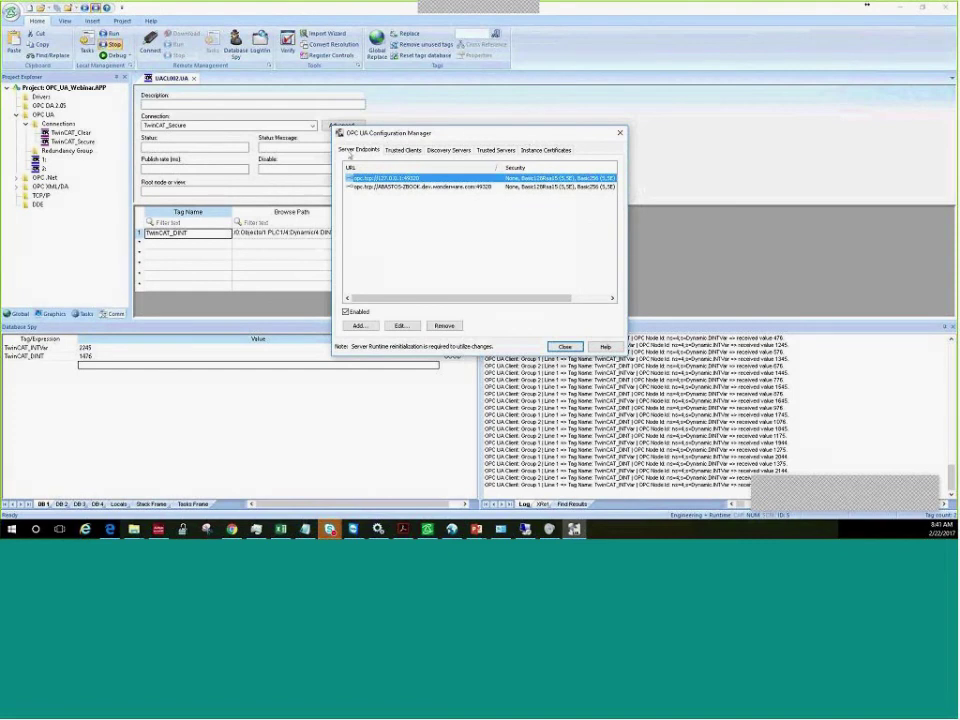
{"action": "left_click", "coordinate": [360, 150]}
{"action": "left_click", "coordinate": [390, 187]}
{"action": "key", "text": "Up"}
{"action": "left_click", "coordinate": [400, 151]}
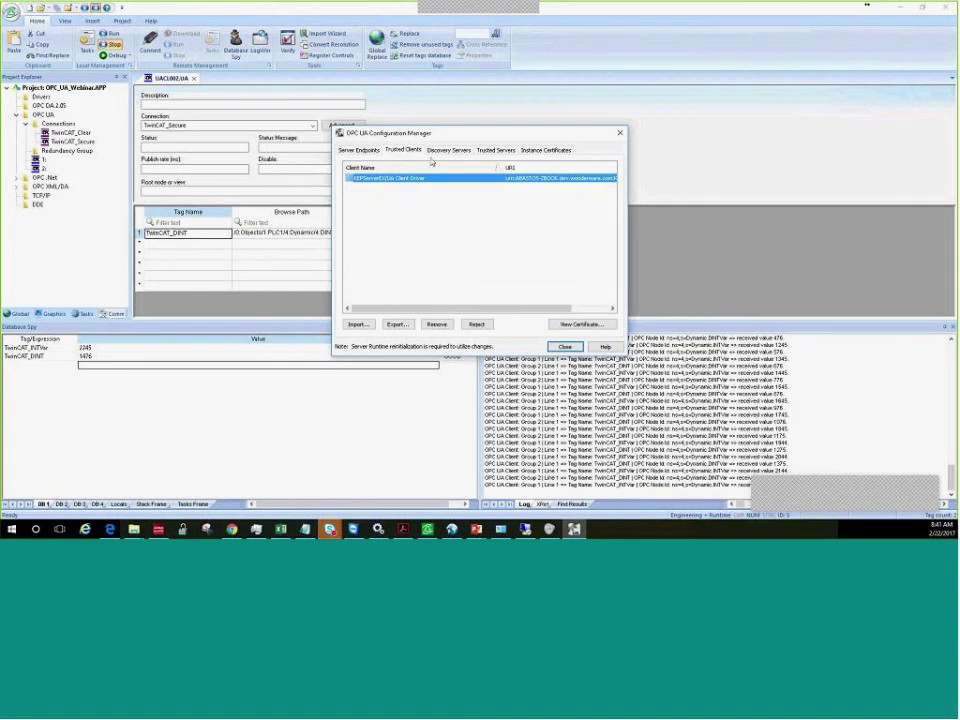
{"action": "left_click", "coordinate": [437, 150]}
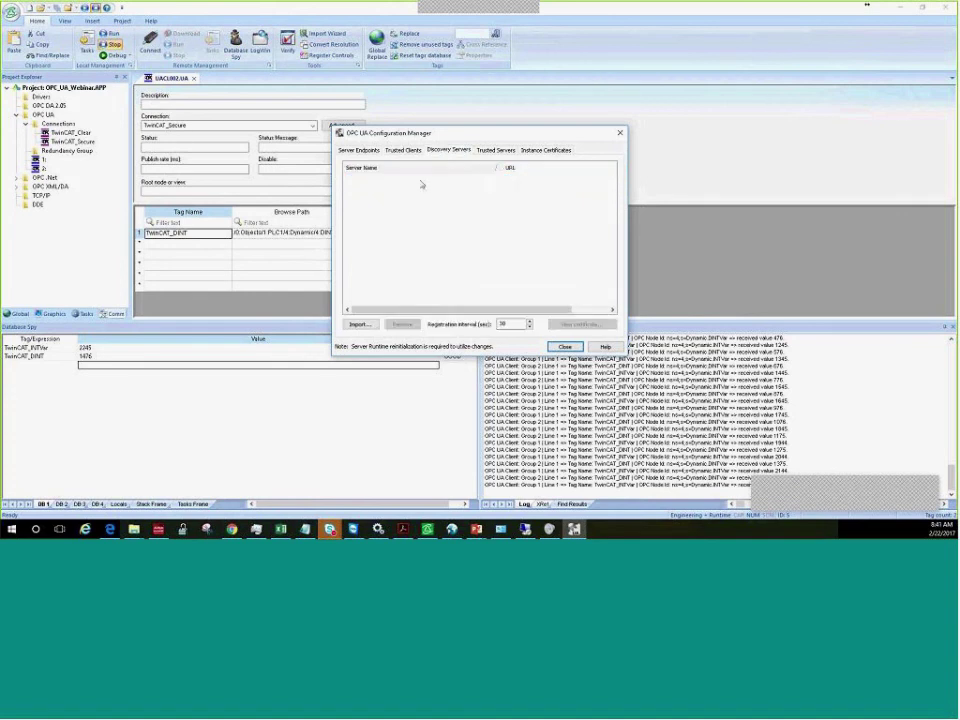
{"action": "left_click", "coordinate": [496, 150]}
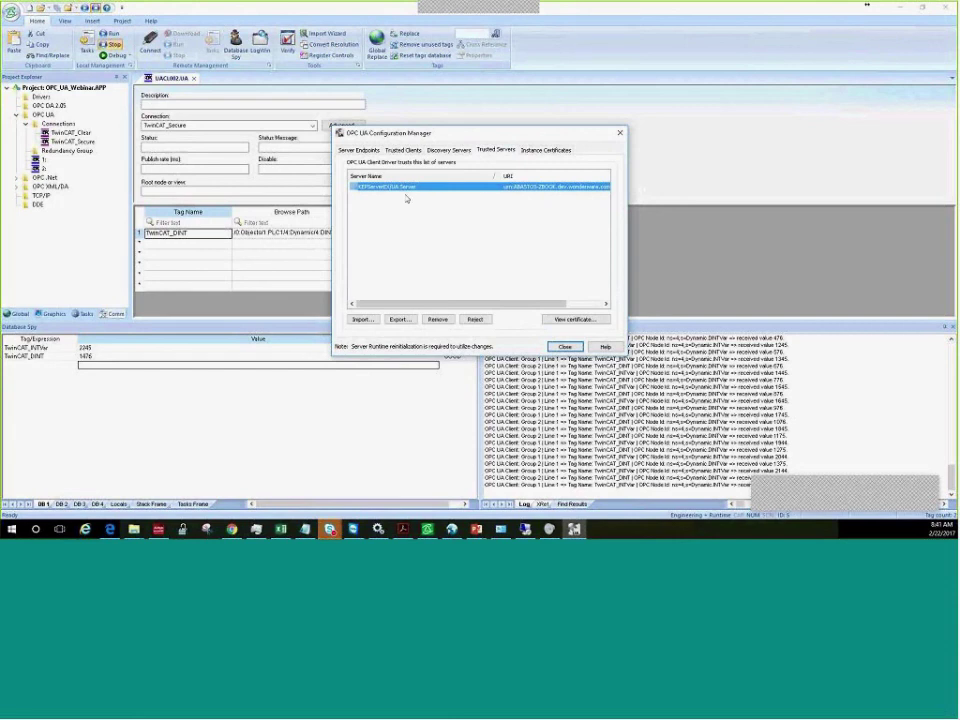
{"action": "left_click", "coordinate": [546, 150]}
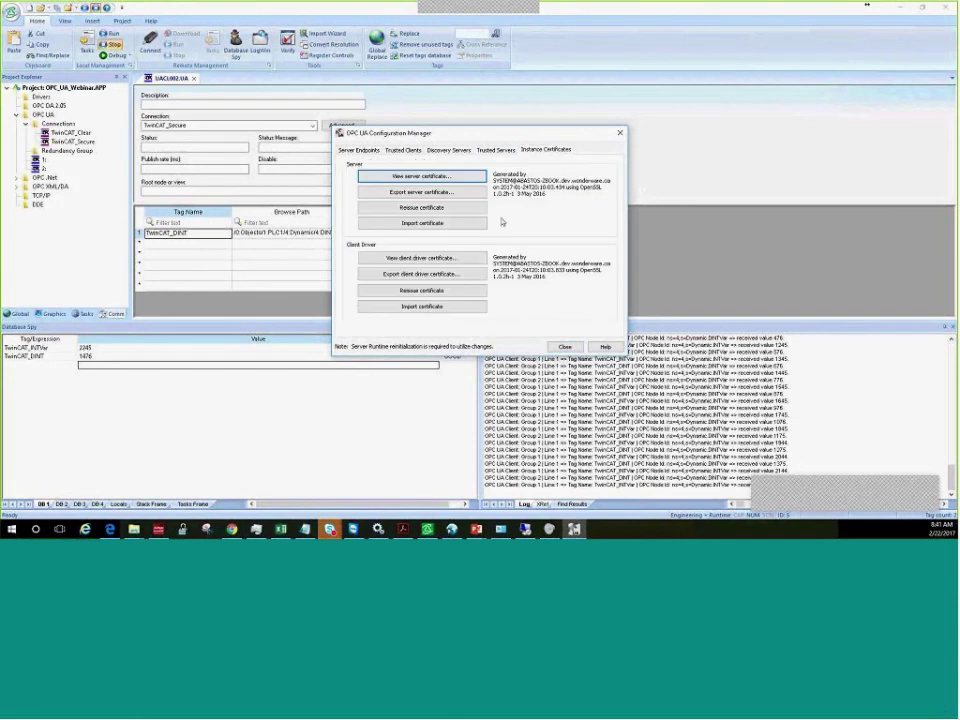
{"action": "left_click", "coordinate": [469, 177]}
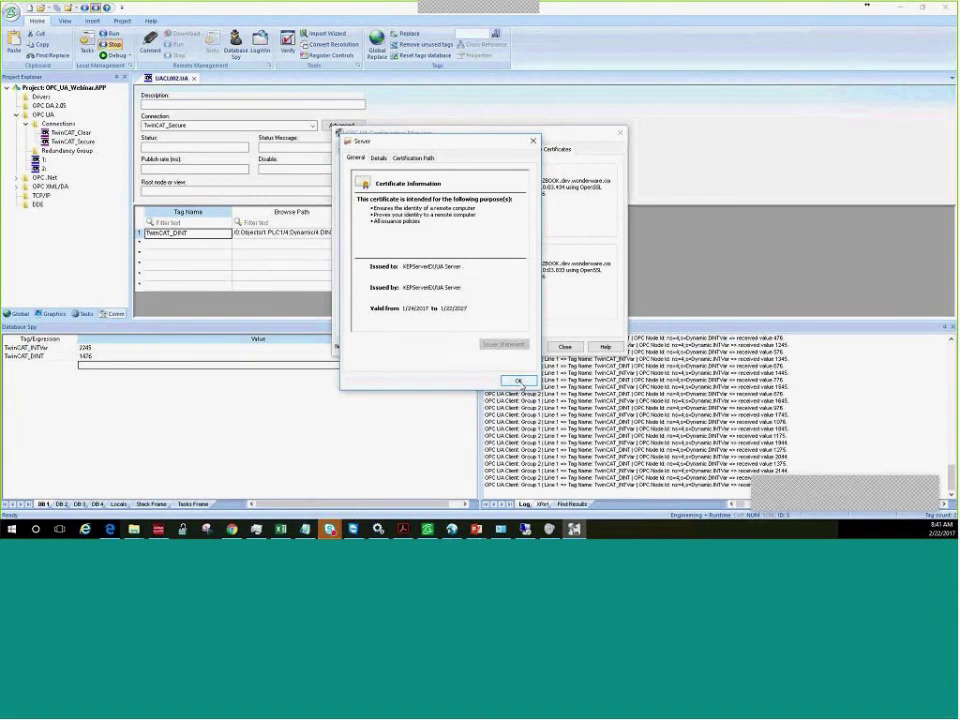
{"action": "left_click", "coordinate": [517, 381]}
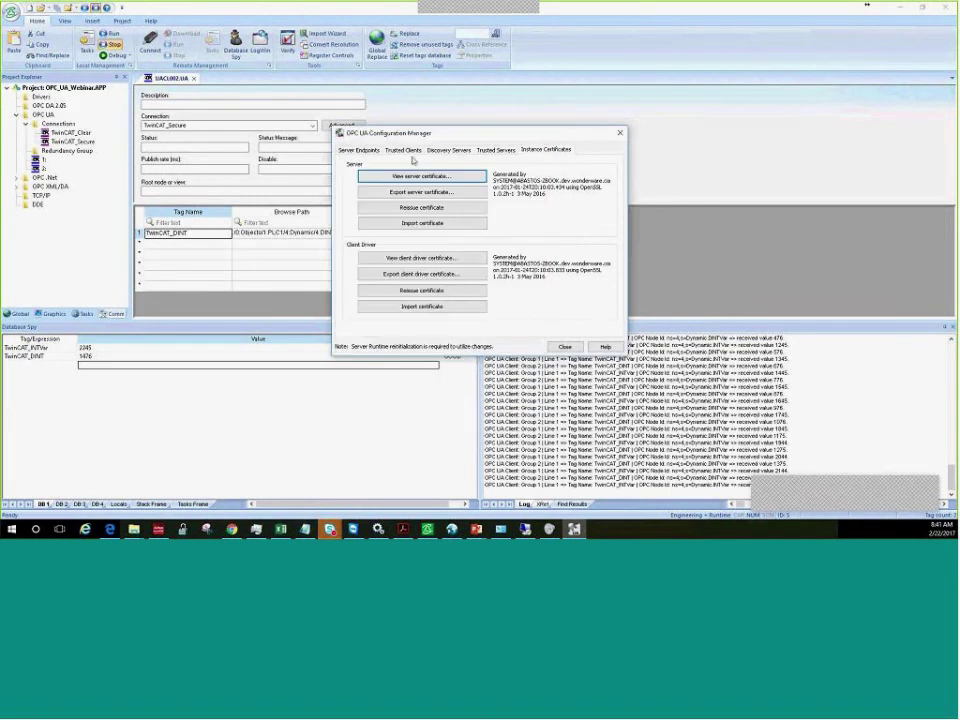
Recheck the trusted lists, then open the 127.0.0.1 endpoint's definition
{"action": "left_click", "coordinate": [358, 150]}
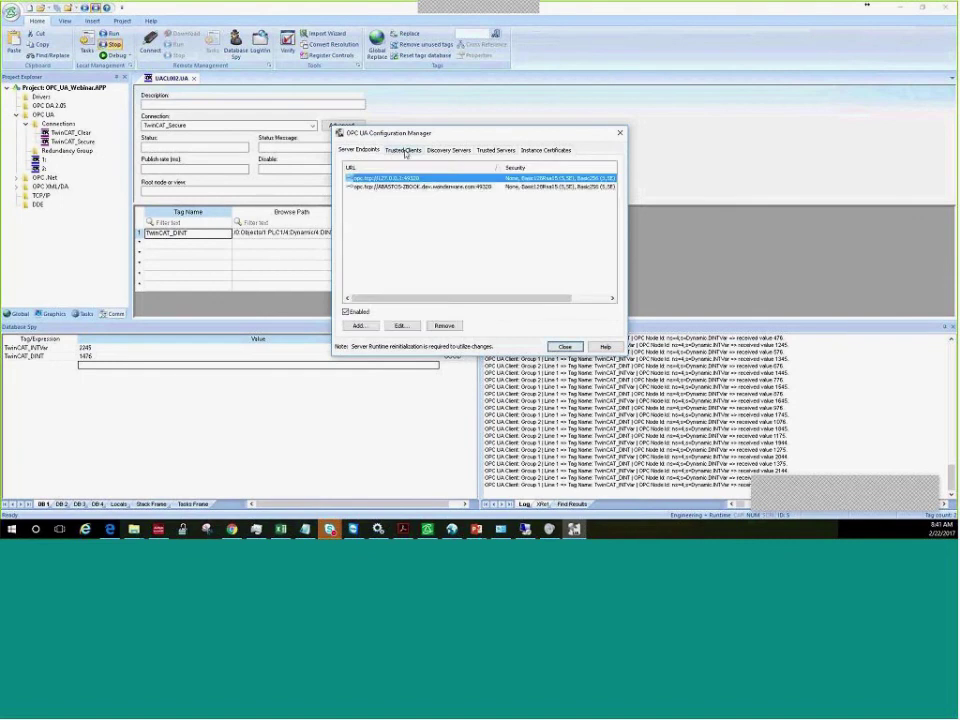
{"action": "left_click", "coordinate": [420, 150]}
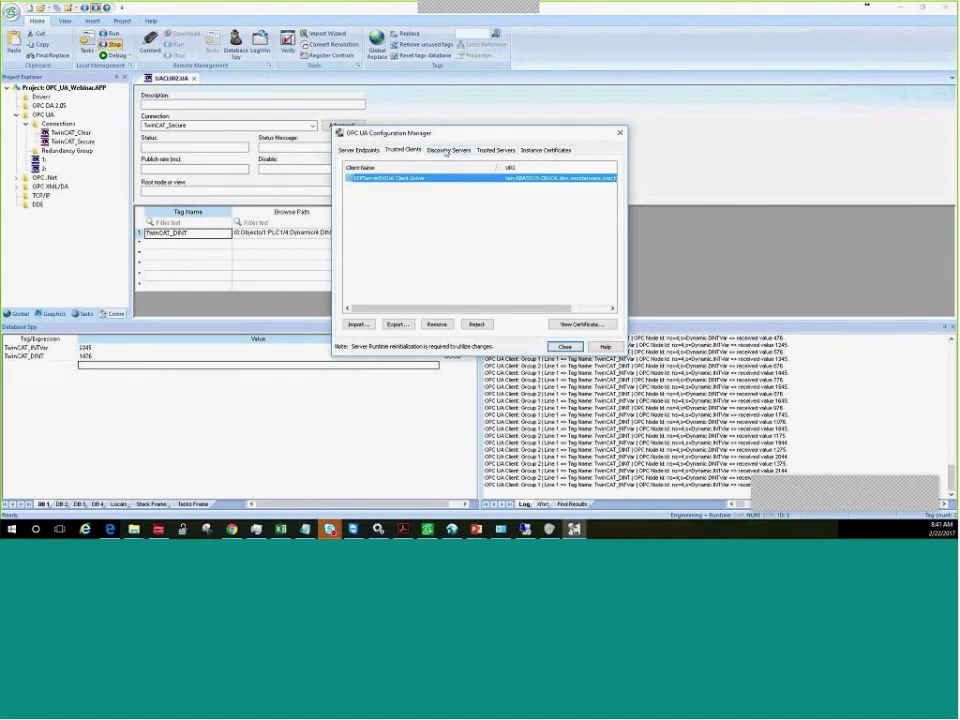
{"action": "left_click", "coordinate": [447, 152]}
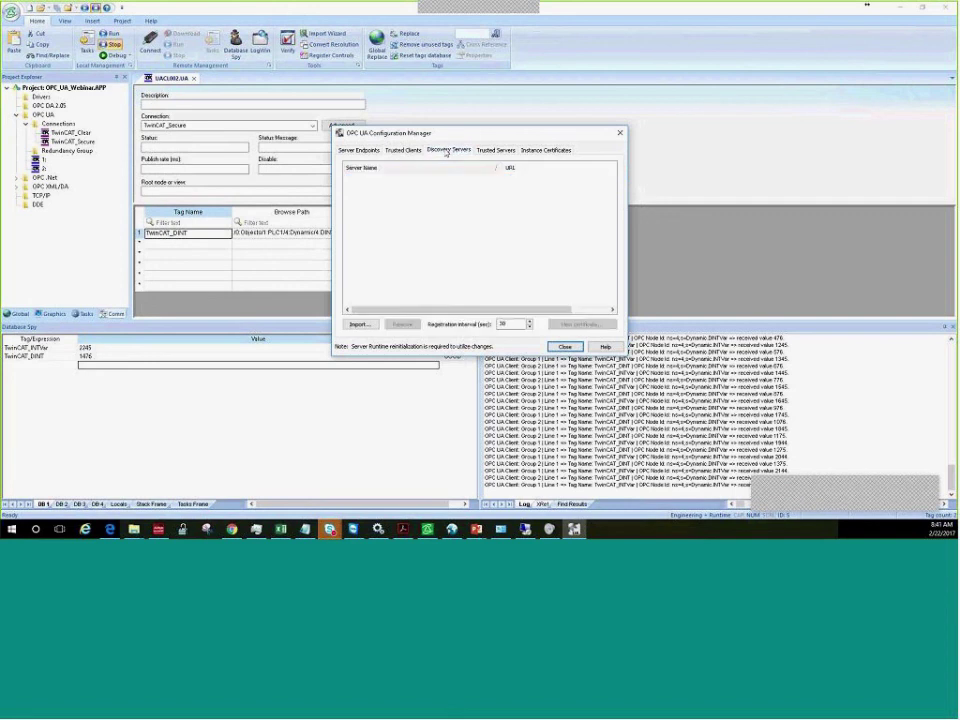
{"action": "left_click", "coordinate": [411, 152]}
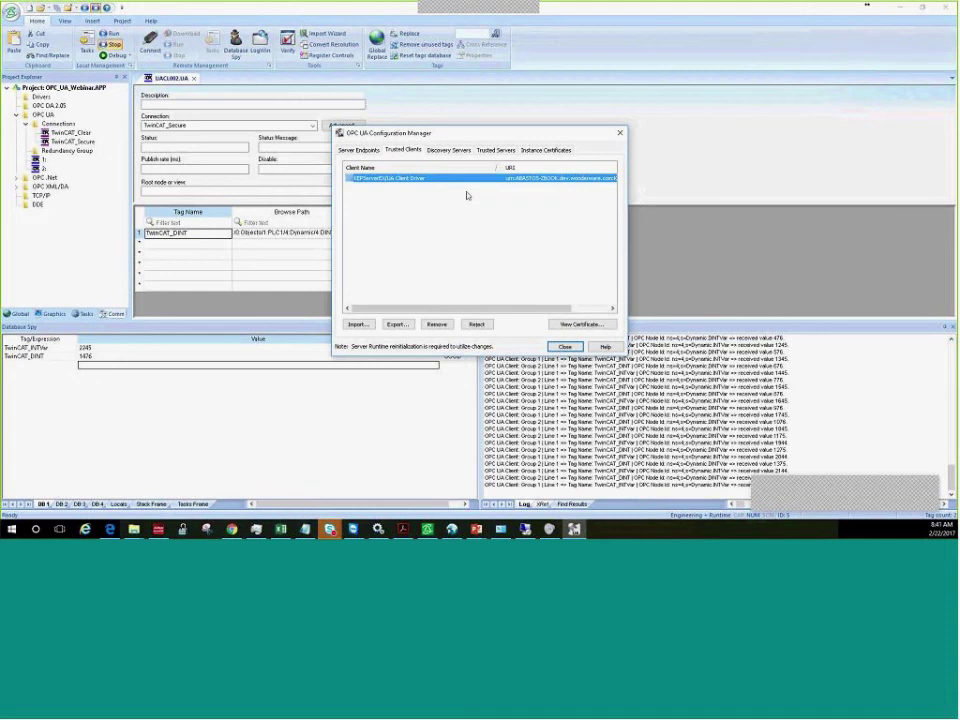
{"action": "left_click", "coordinate": [498, 150]}
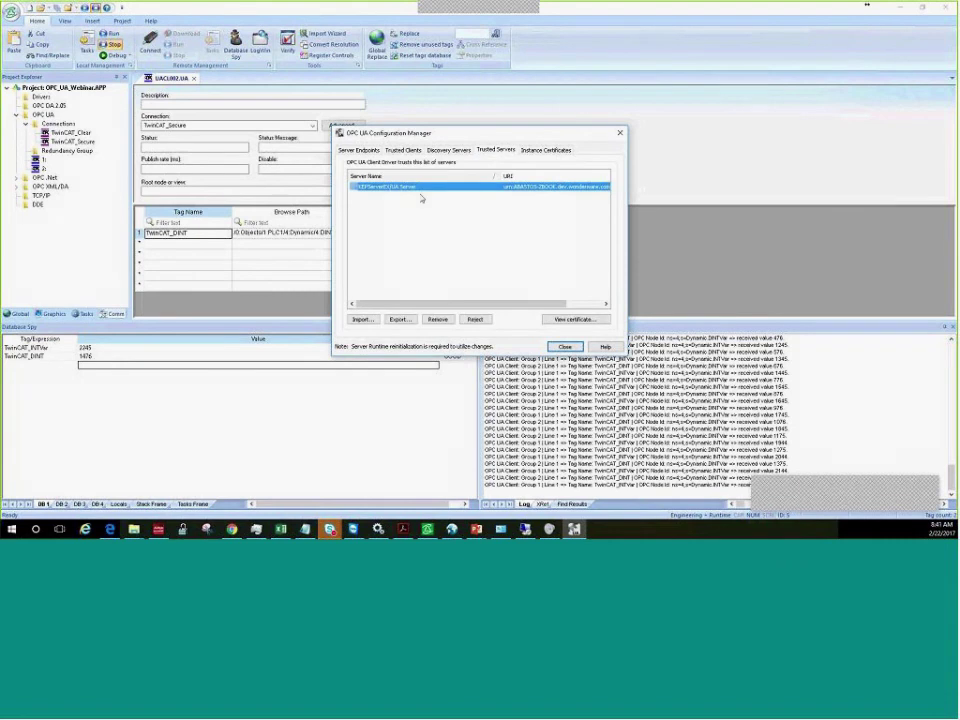
{"action": "left_click", "coordinate": [362, 149]}
{"action": "left_click", "coordinate": [424, 187]}
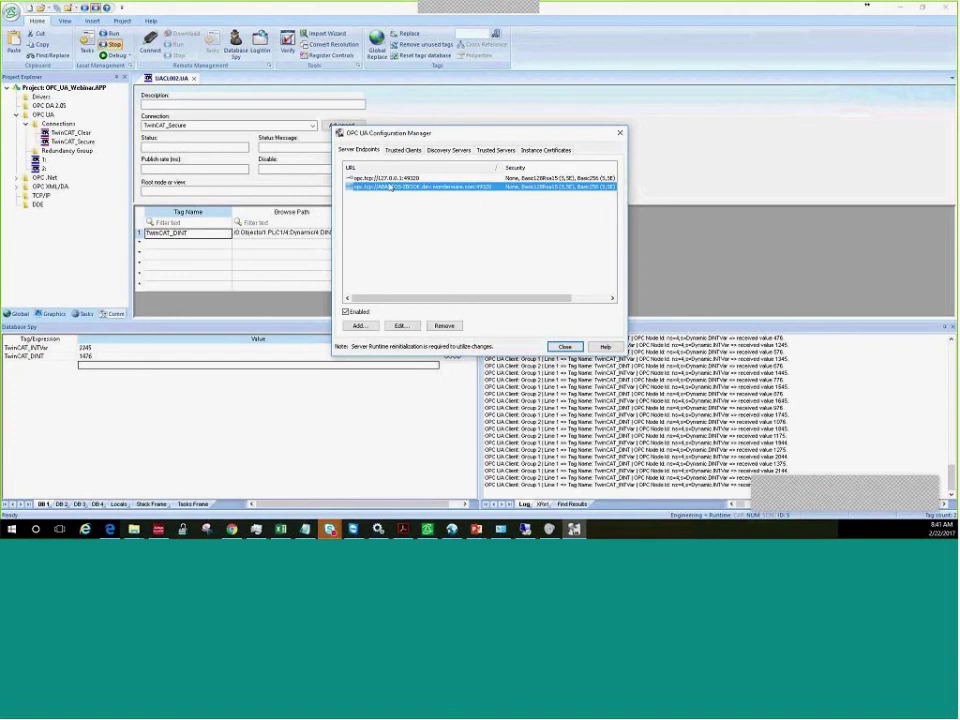
{"action": "left_click", "coordinate": [424, 178]}
{"action": "left_click", "coordinate": [400, 325]}
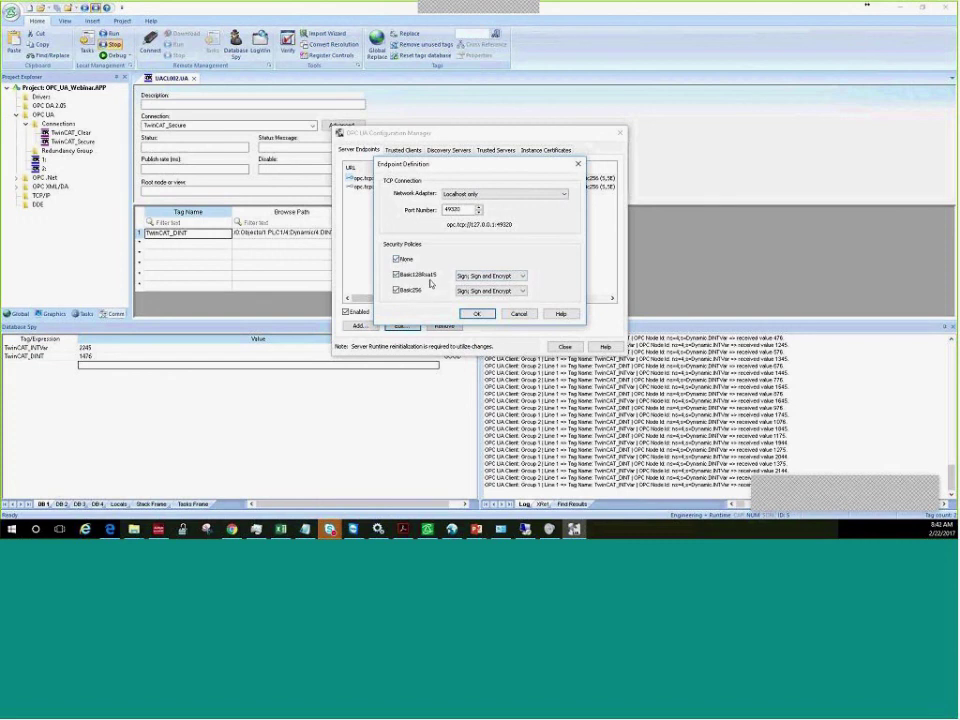
Confirm Basic128Rsa15 and Basic256 both stay at Sign; Sign and Encrypt
{"action": "left_click", "coordinate": [521, 276]}
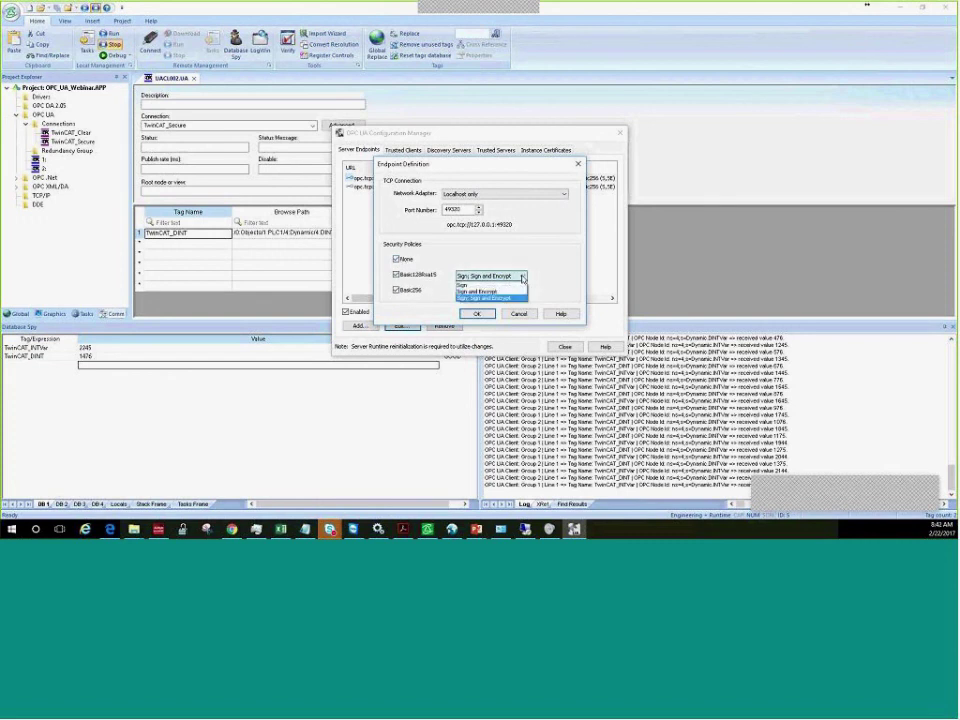
{"action": "left_click", "coordinate": [521, 277]}
{"action": "left_click", "coordinate": [519, 291]}
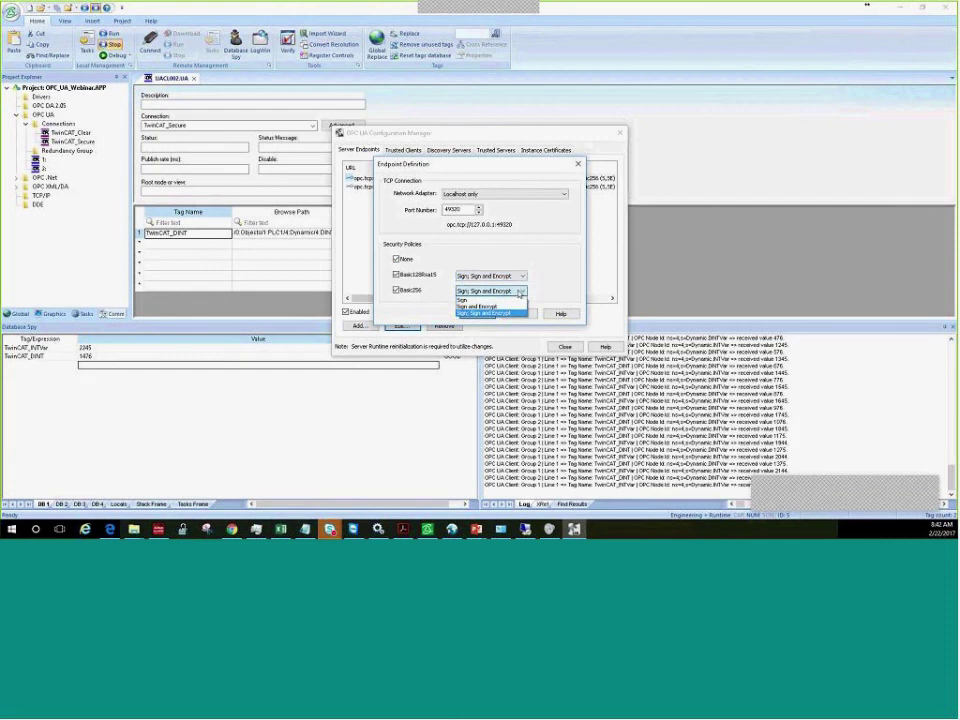
{"action": "left_click", "coordinate": [519, 291]}
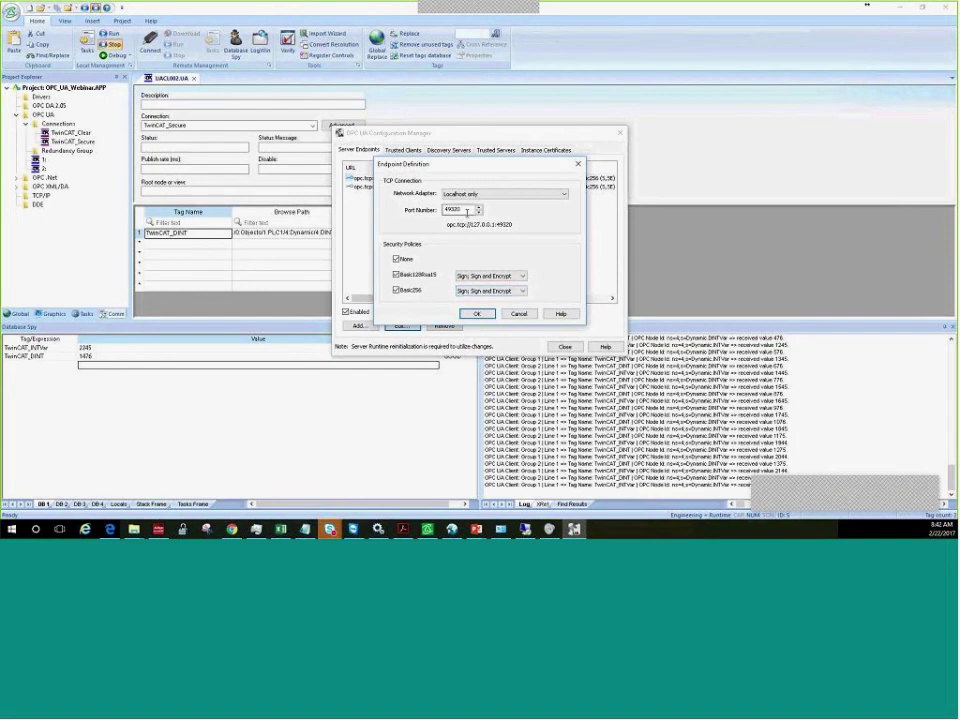
Copy port number 49320, then cancel the endpoint definition and close the configuration manager
{"action": "left_click_drag", "start_coordinate": [467, 213], "coordinate": [449, 213]}
{"action": "right_click", "coordinate": [449, 213]}
{"action": "left_click", "coordinate": [480, 246]}
{"action": "left_click", "coordinate": [519, 313]}
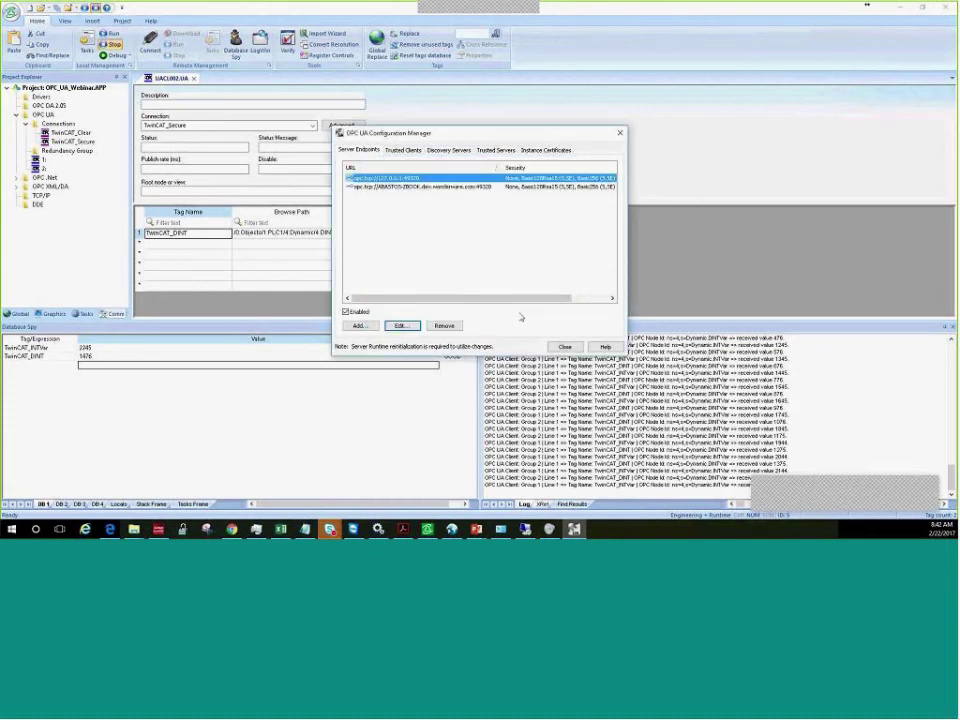
{"action": "left_click", "coordinate": [564, 346]}
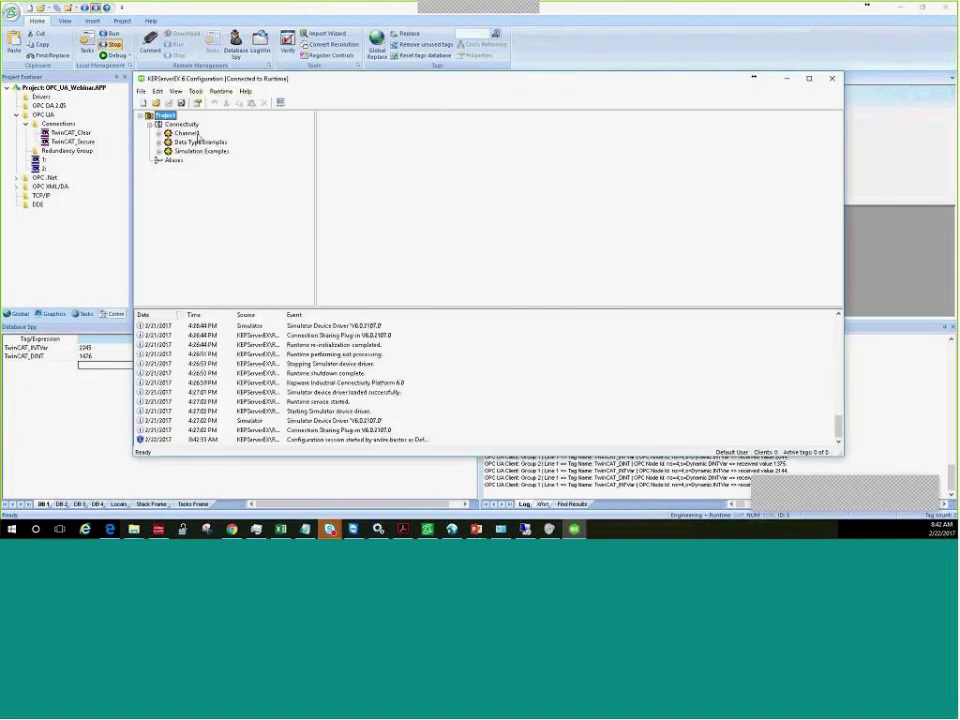
Look through the Runtime Connection and General tabs of Tools > Options without changes
{"action": "left_click", "coordinate": [186, 132]}
{"action": "left_click", "coordinate": [196, 91]}
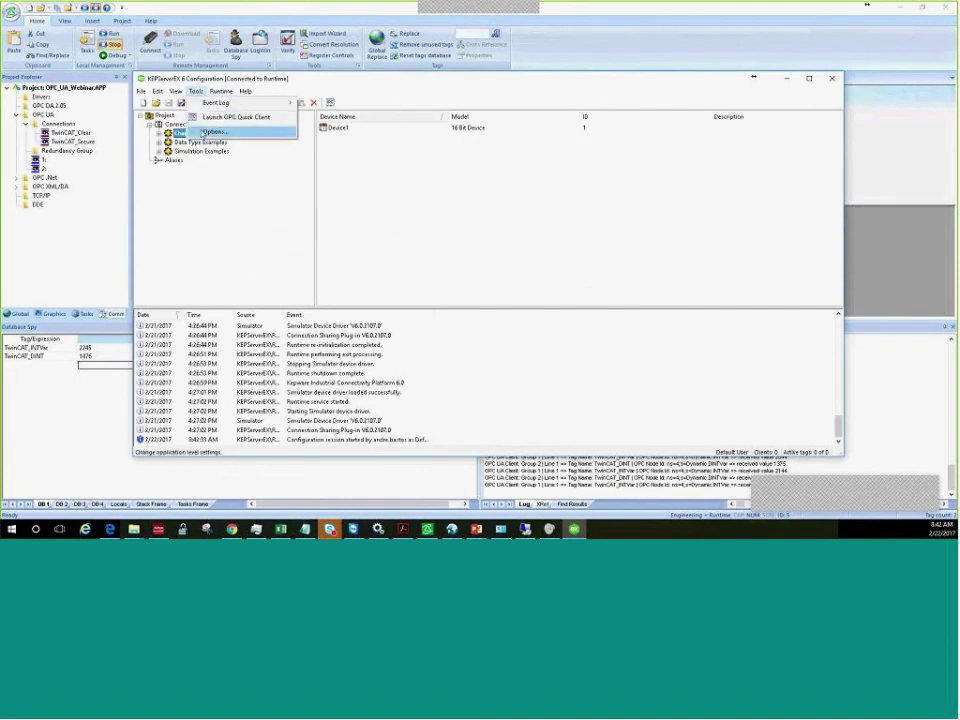
{"action": "left_click", "coordinate": [205, 131]}
{"action": "left_click", "coordinate": [424, 178]}
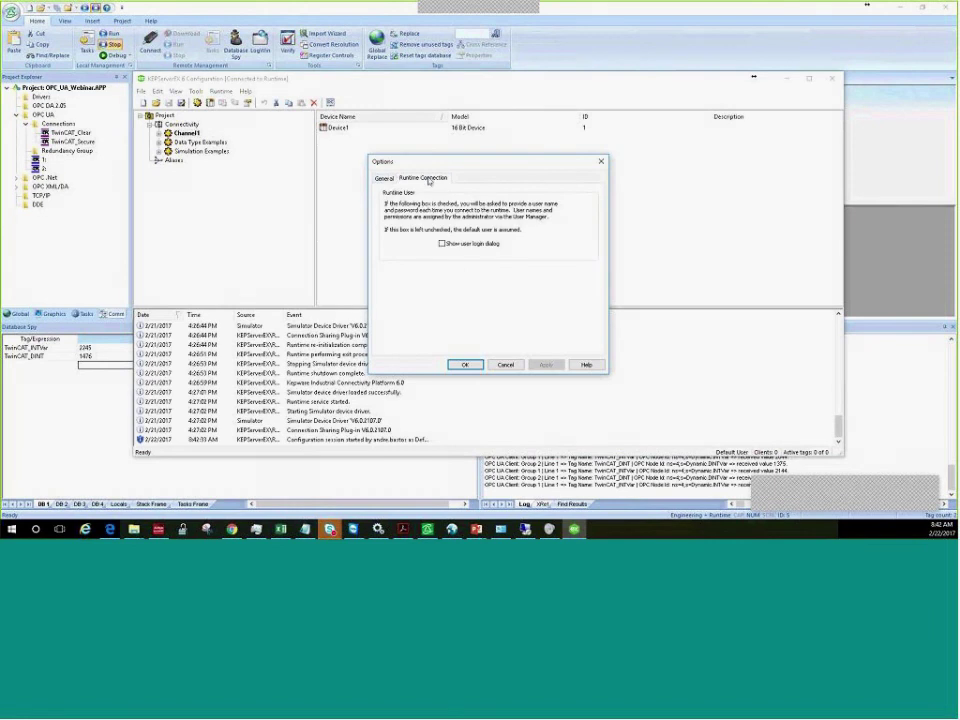
{"action": "left_click", "coordinate": [384, 178]}
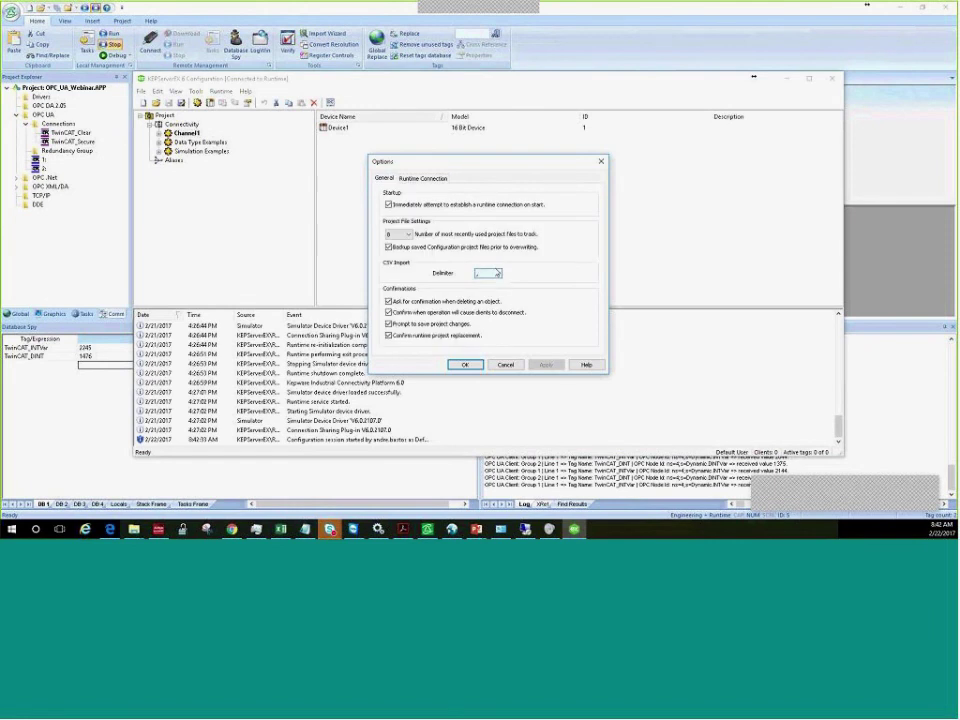
{"action": "left_click", "coordinate": [509, 366]}
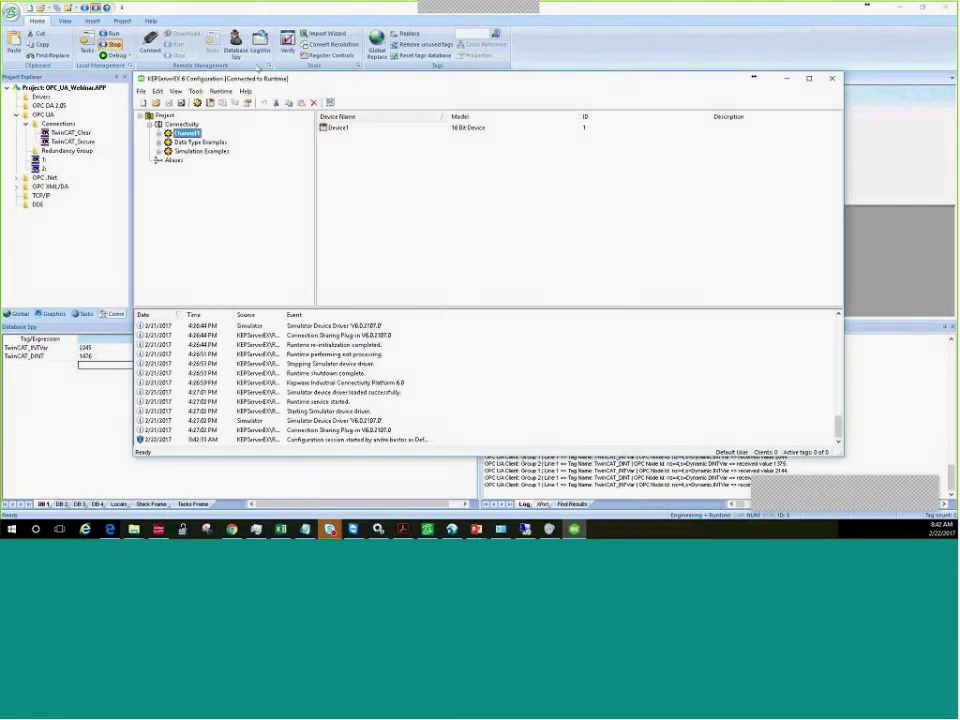
Expand Channel1 and show Device1's tags Tag1 and Tag2
{"action": "left_click", "coordinate": [157, 91]}
{"action": "mouse_move", "coordinate": [175, 92]}
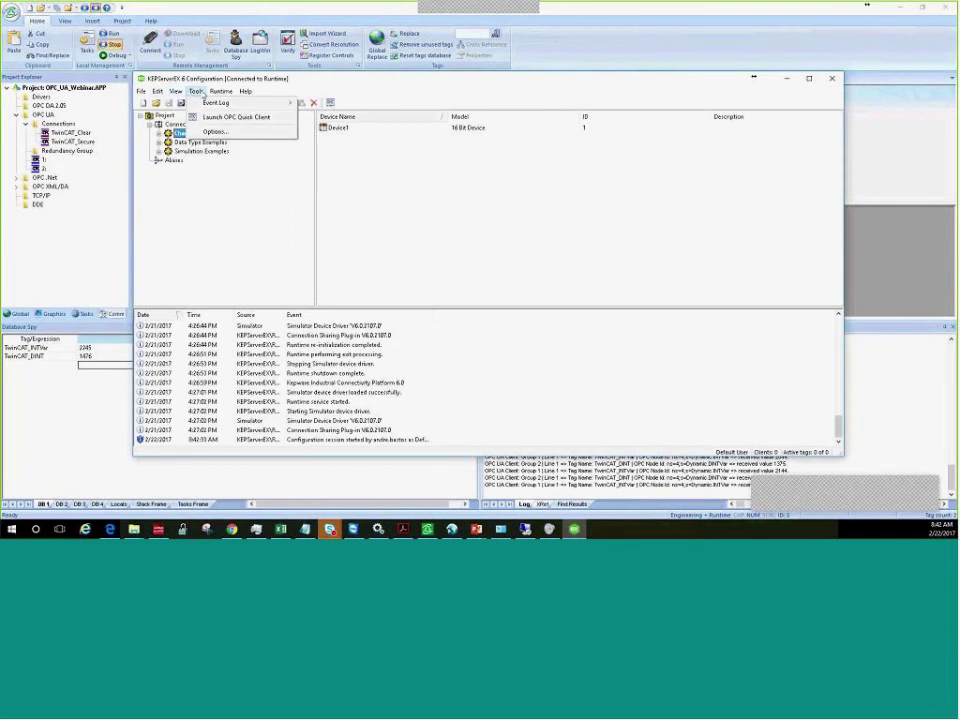
{"action": "left_click", "coordinate": [221, 91]}
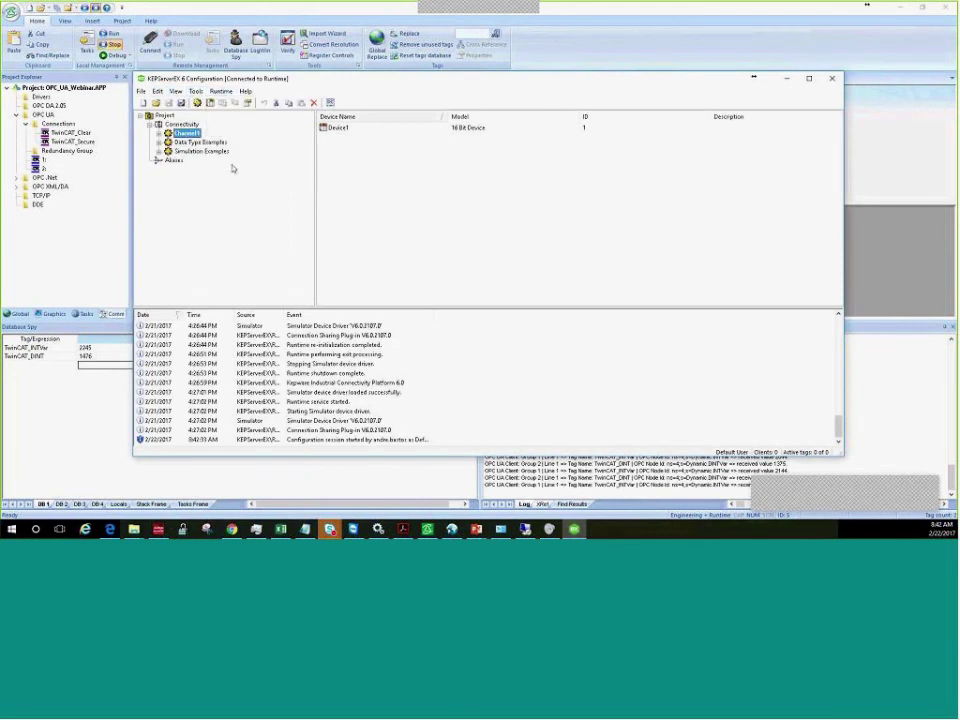
{"action": "left_click", "coordinate": [159, 134]}
{"action": "left_click", "coordinate": [190, 142]}
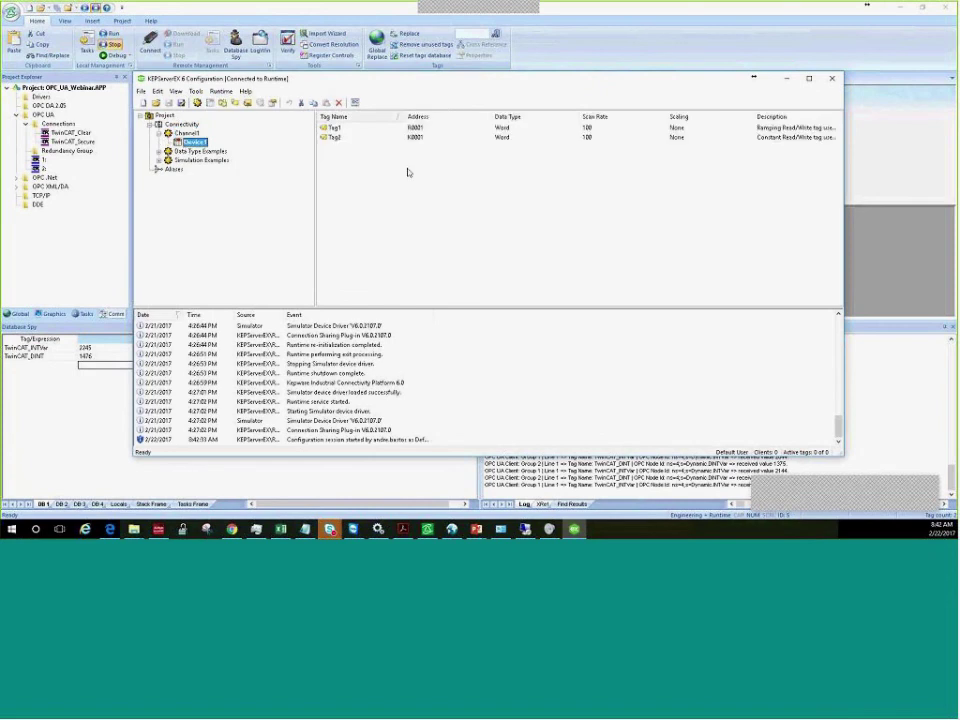
Add a new OPC UA connection named KepServer under Connections
{"action": "left_click", "coordinate": [243, 6]}
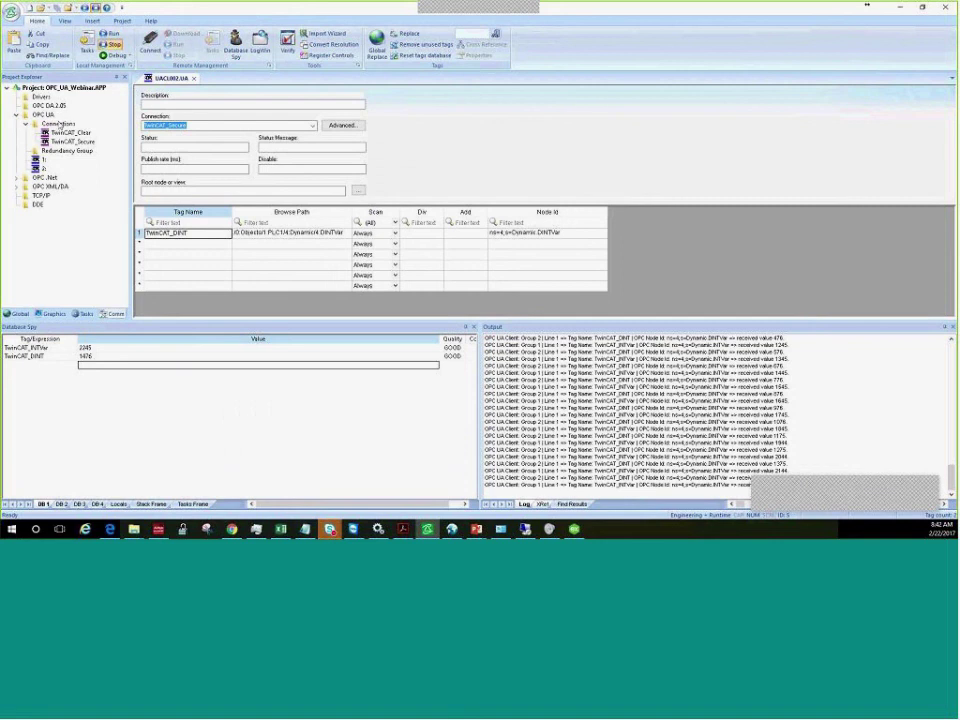
{"action": "right_click", "coordinate": [58, 124]}
{"action": "left_click", "coordinate": [76, 137]}
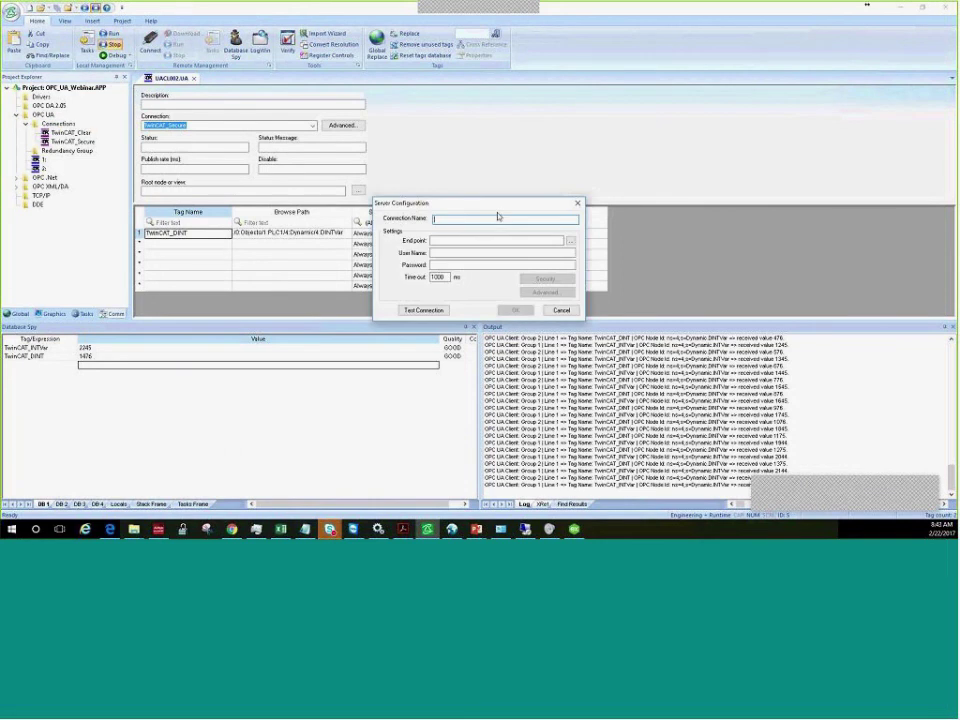
{"action": "type", "text": "Kep"}
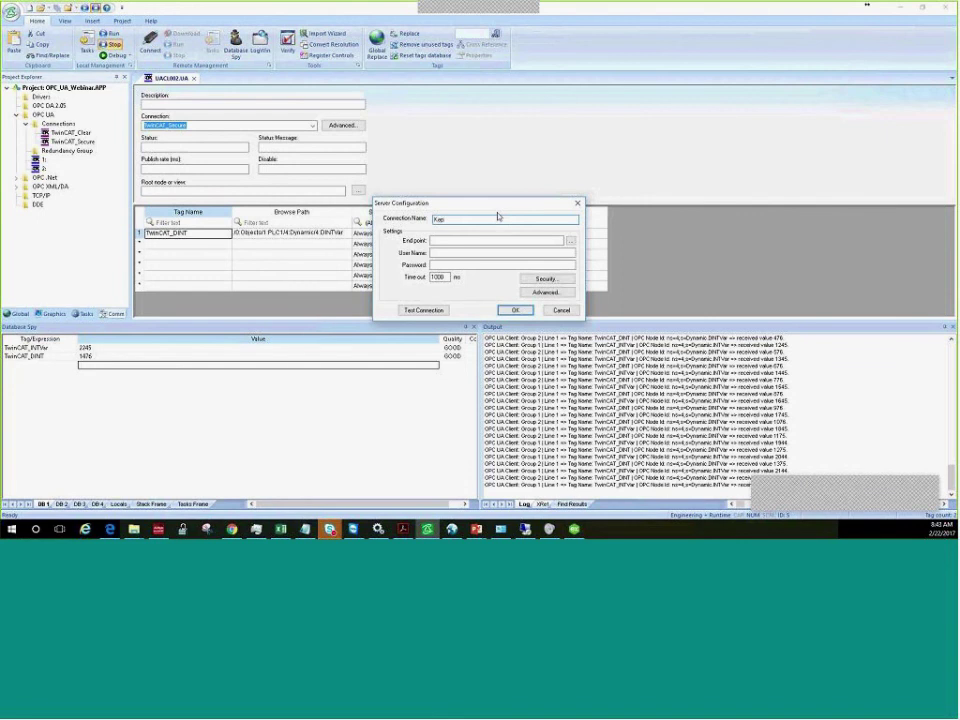
{"action": "type", "text": "Server"}
{"action": "left_click", "coordinate": [512, 240]}
Set the endpoint to opc.tcp://127.0.0.1:49320, copied from KEPServerEX, and test it successfully
{"action": "left_click", "coordinate": [290, 492]}
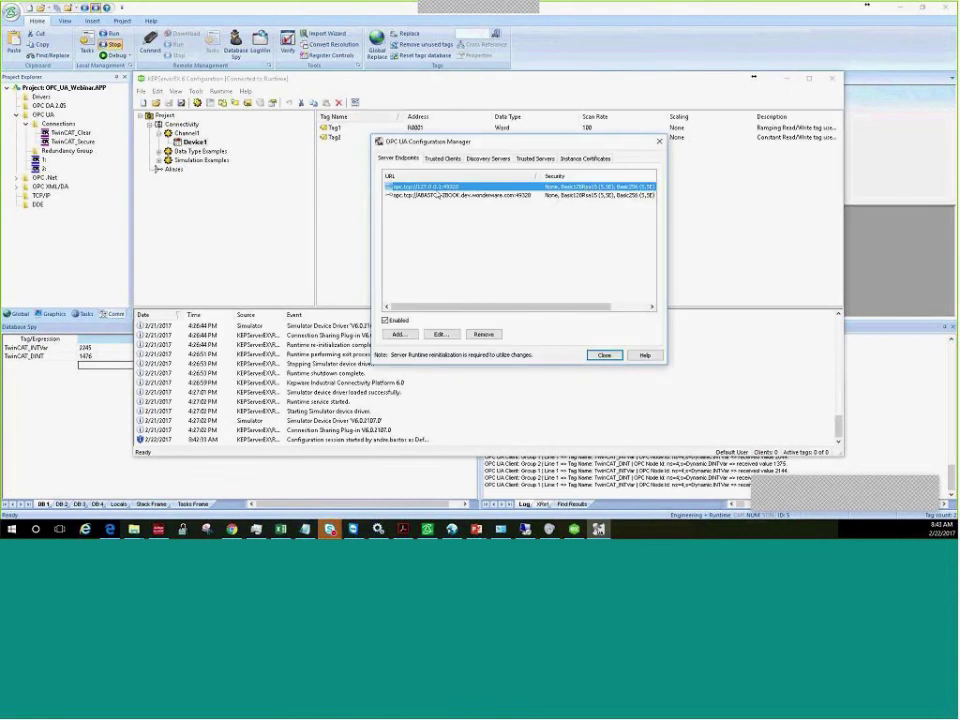
{"action": "left_click", "coordinate": [440, 334]}
{"action": "double_click", "coordinate": [500, 218]}
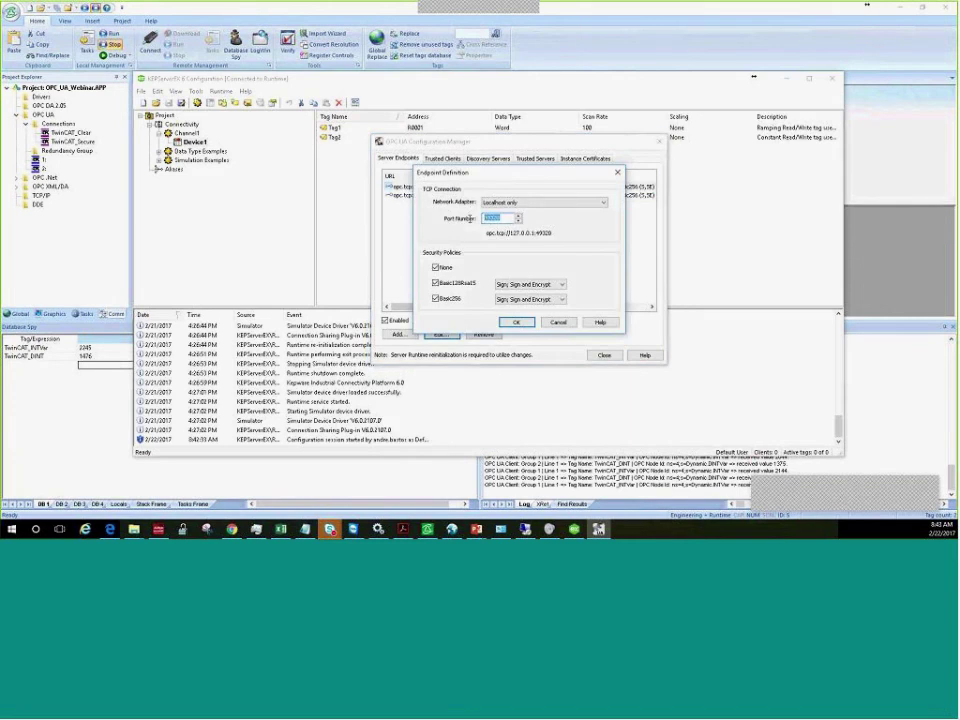
{"action": "right_click", "coordinate": [492, 217]}
{"action": "left_click", "coordinate": [545, 247]}
{"action": "left_click", "coordinate": [560, 323]}
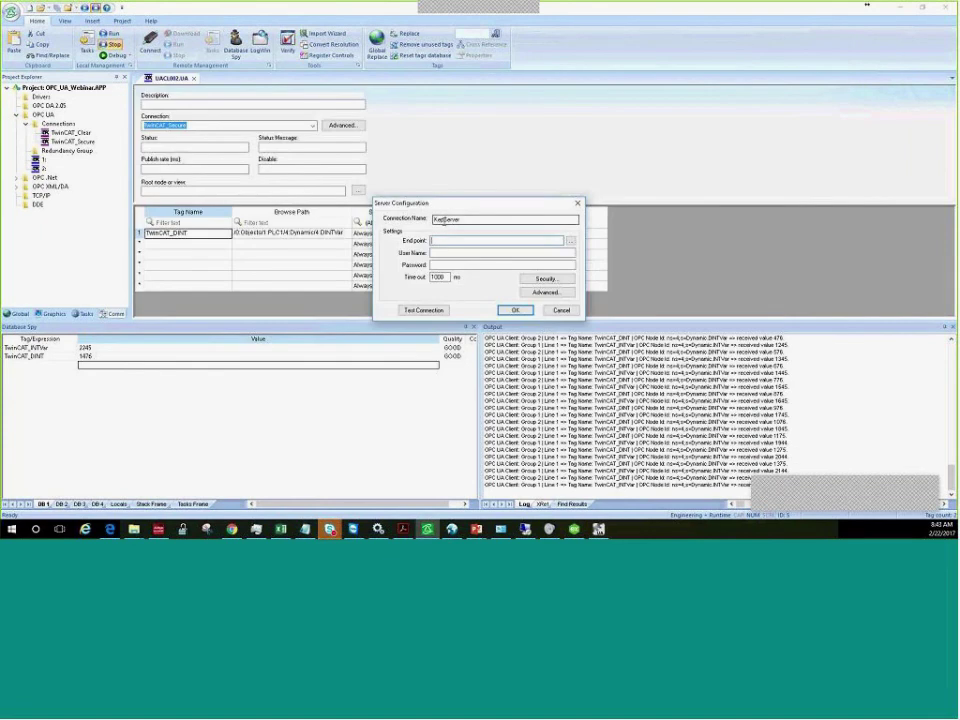
{"action": "type", "text": "opc.tcp://127.0.0.1:49320"}
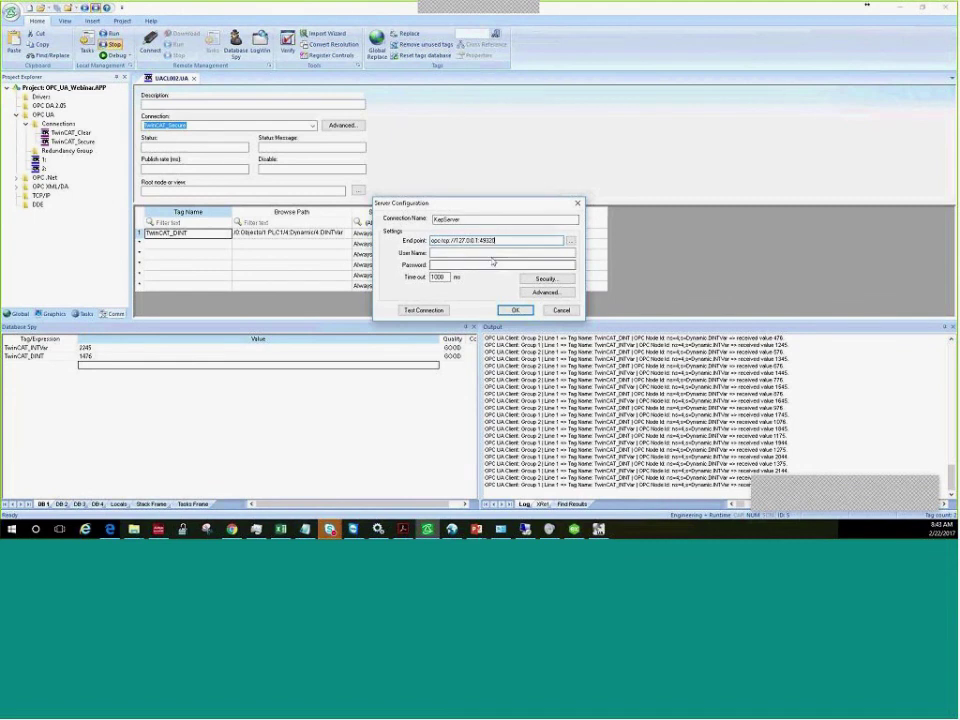
{"action": "left_click", "coordinate": [430, 311]}
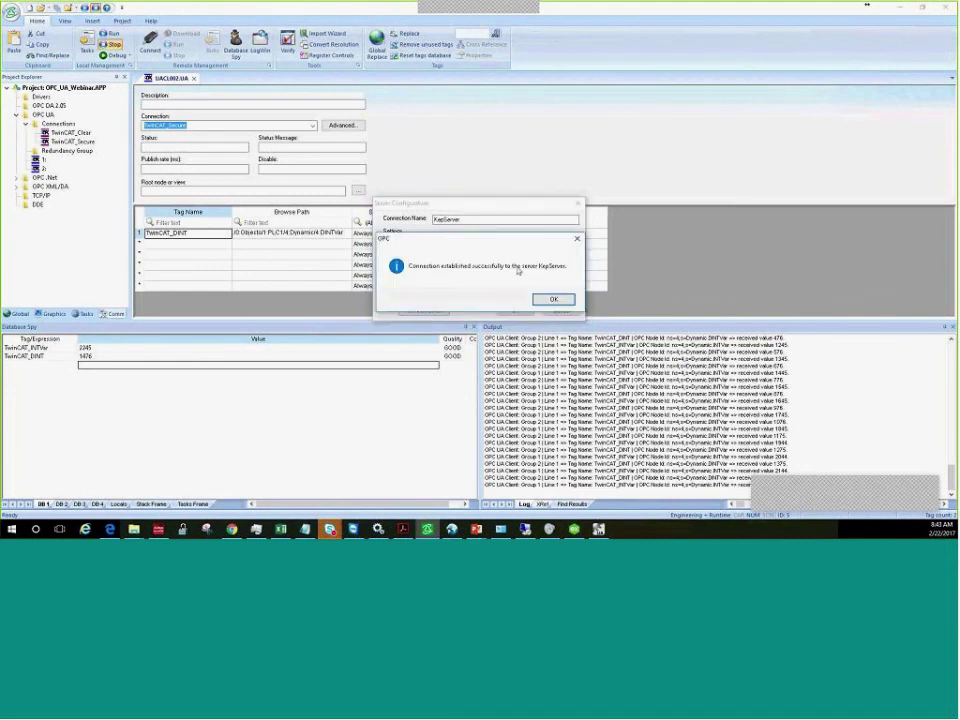
{"action": "left_click", "coordinate": [555, 299]}
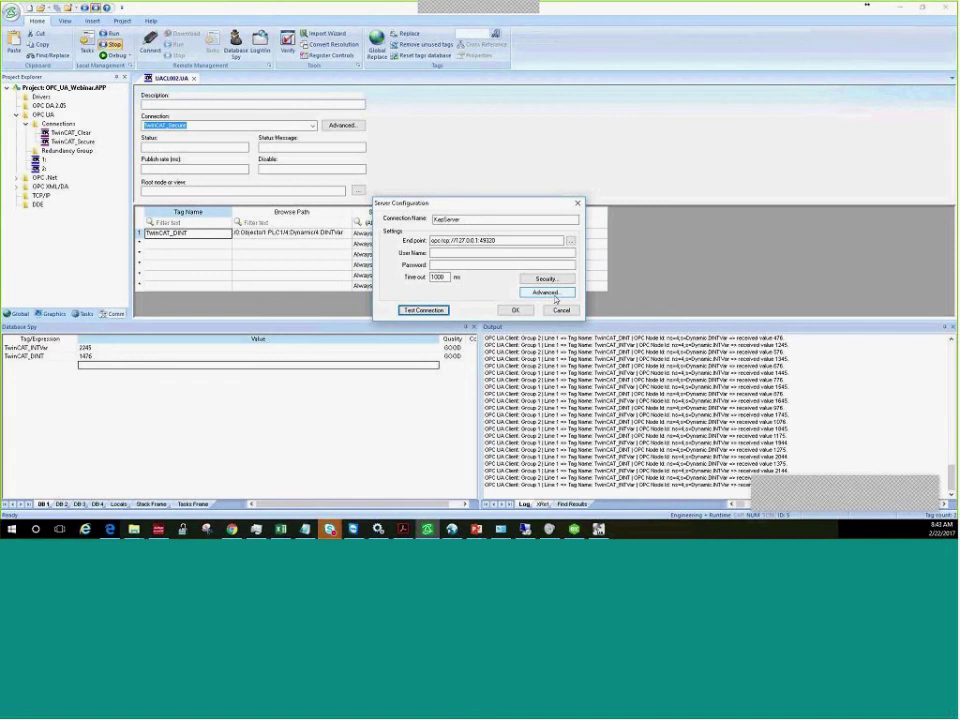
Set KepServer security to Sign And Encrypt with Basic256; the test fails with Certificate Invalid
{"action": "left_click", "coordinate": [545, 279]}
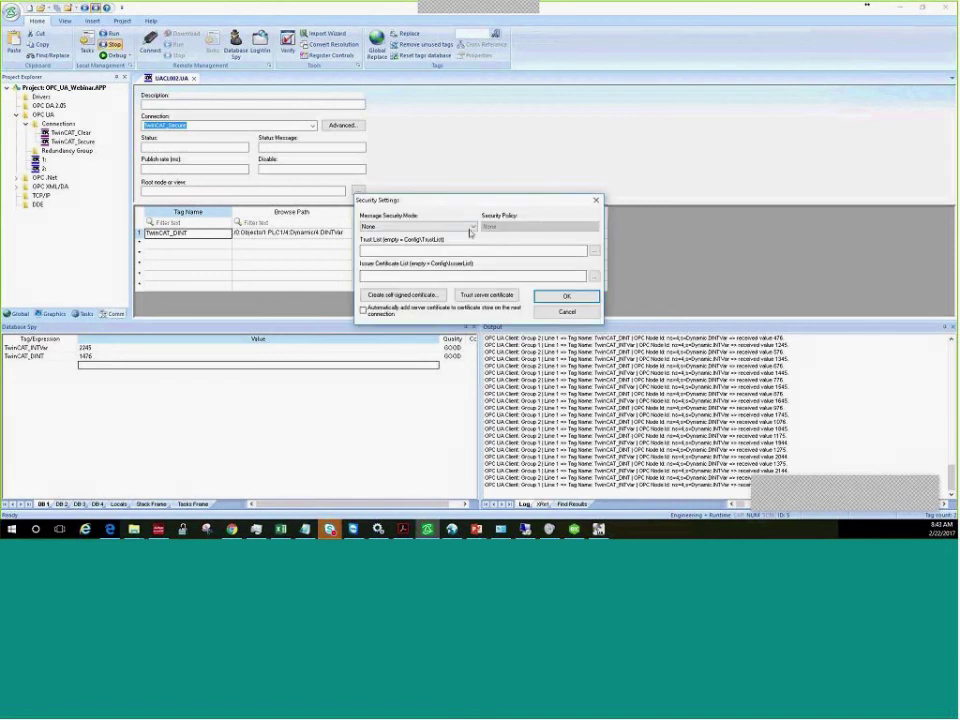
{"action": "left_click", "coordinate": [471, 228]}
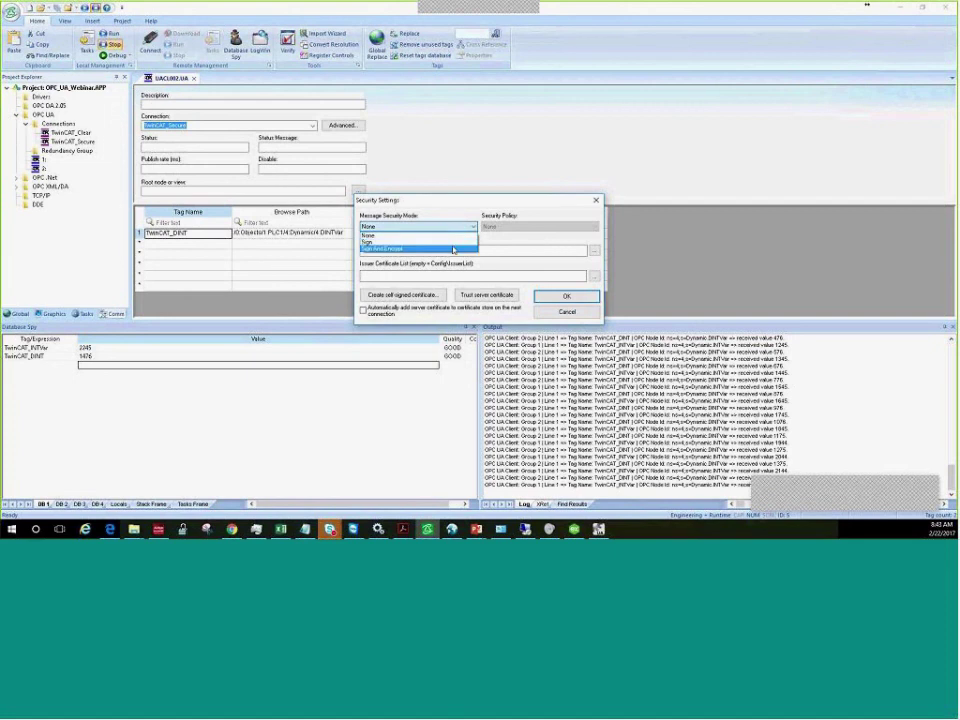
{"action": "left_click", "coordinate": [454, 248]}
{"action": "left_click", "coordinate": [570, 228]}
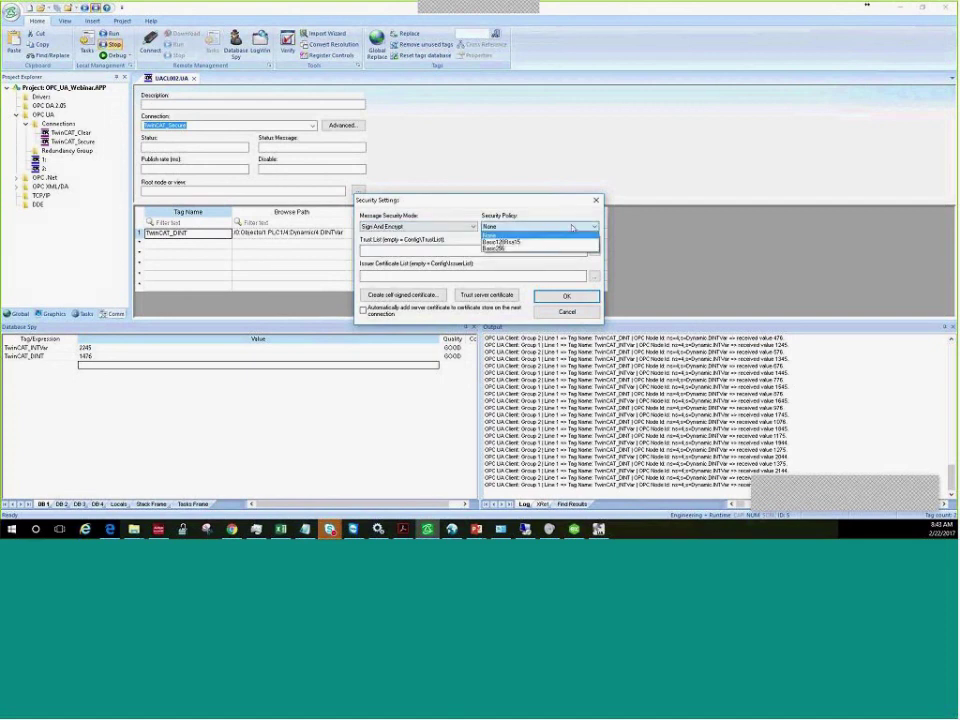
{"action": "left_click", "coordinate": [520, 247]}
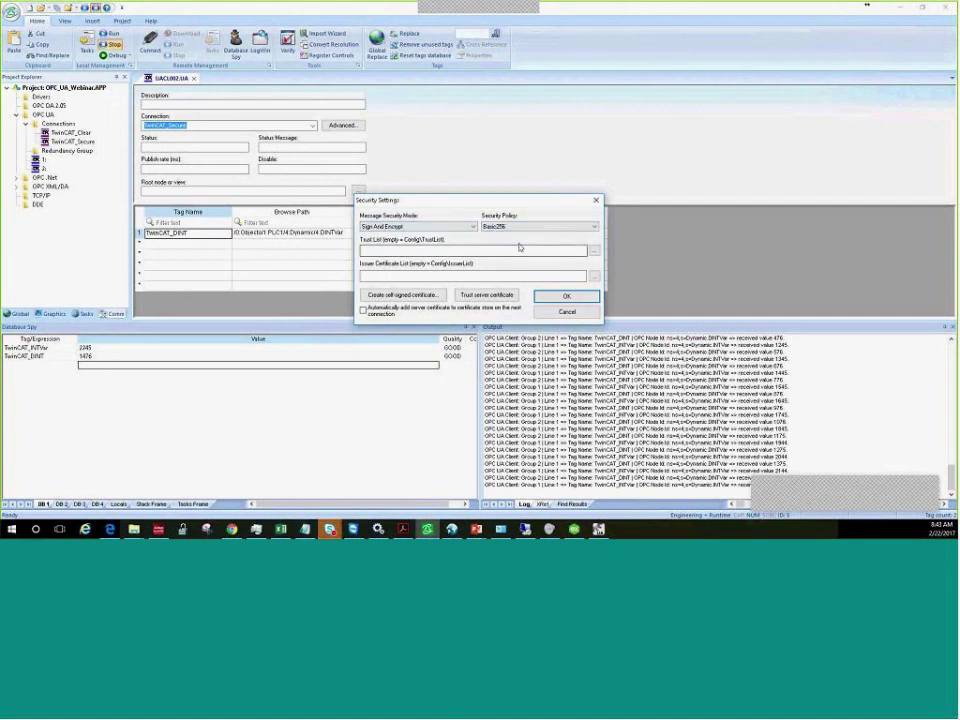
{"action": "left_click", "coordinate": [566, 296]}
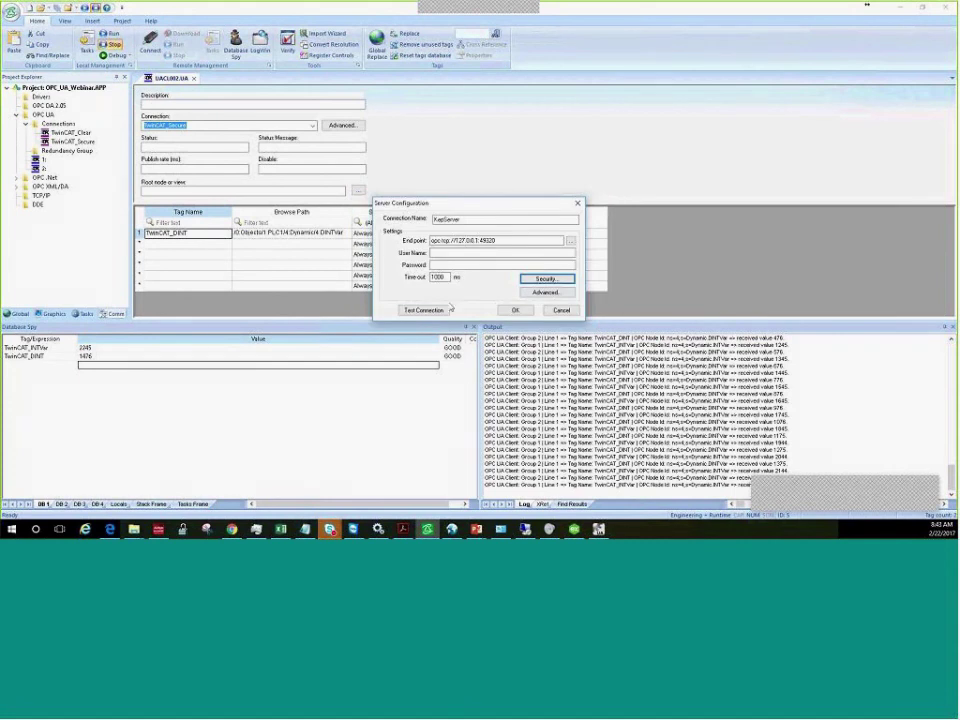
{"action": "left_click", "coordinate": [423, 310]}
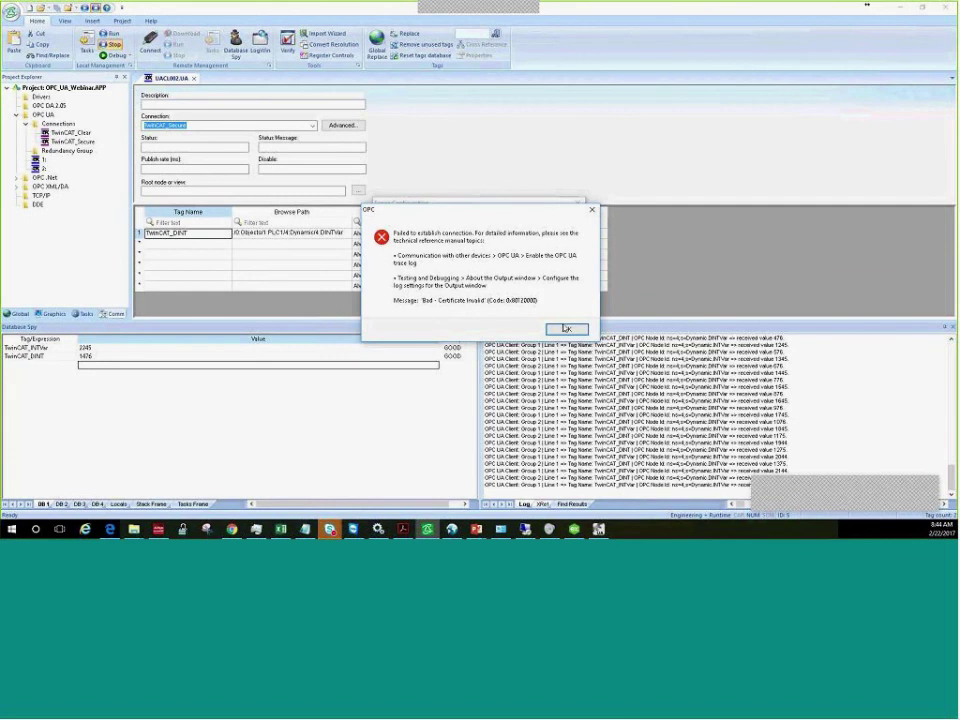
{"action": "left_click", "coordinate": [567, 328]}
Enable automatic server certificate storage, accept the warning, and retest the KepServer connection
{"action": "left_click", "coordinate": [557, 281]}
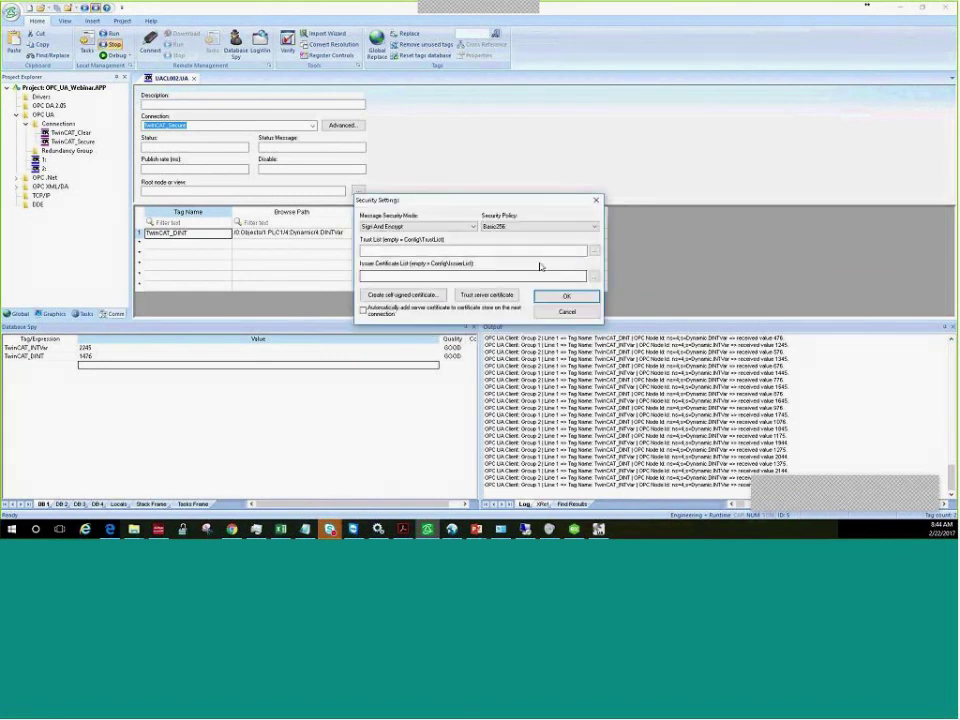
{"action": "left_click", "coordinate": [390, 309]}
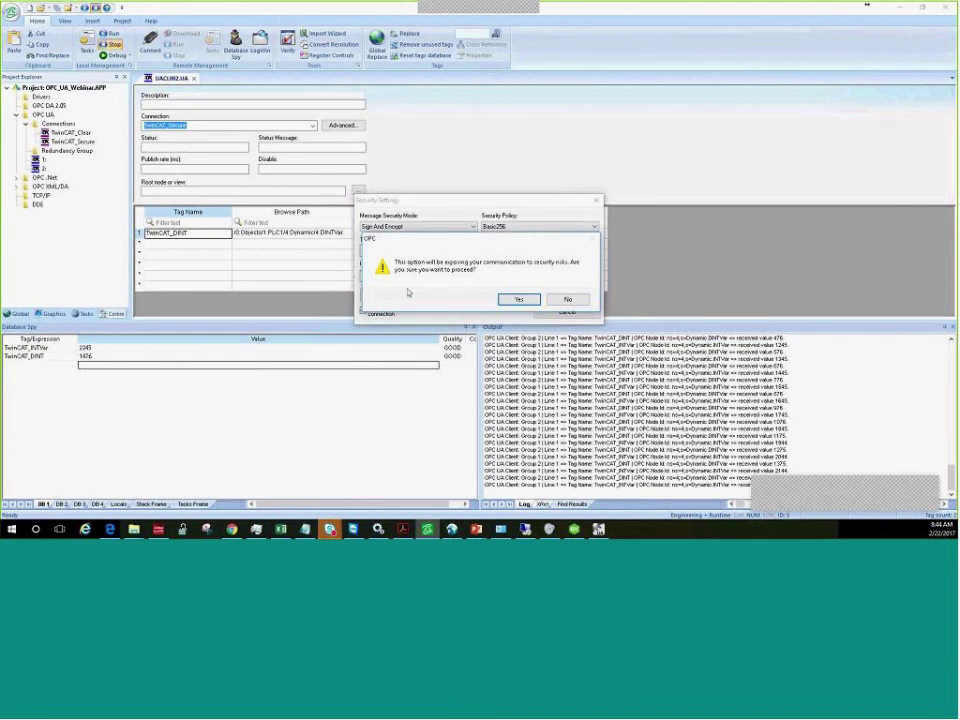
{"action": "left_click", "coordinate": [520, 301]}
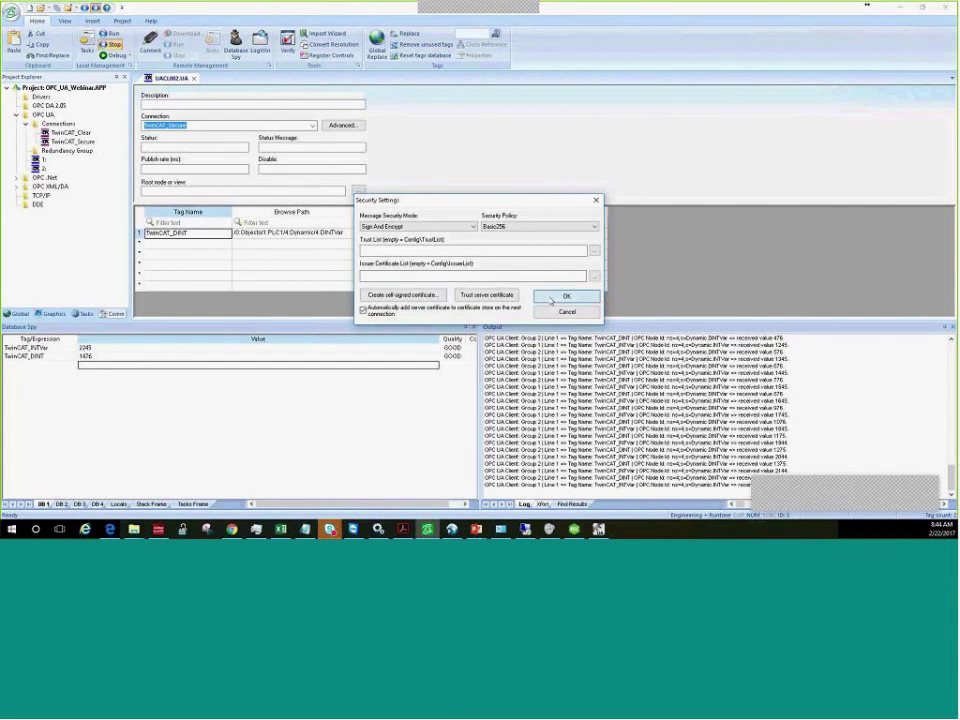
{"action": "left_click", "coordinate": [551, 300]}
{"action": "left_click", "coordinate": [425, 310]}
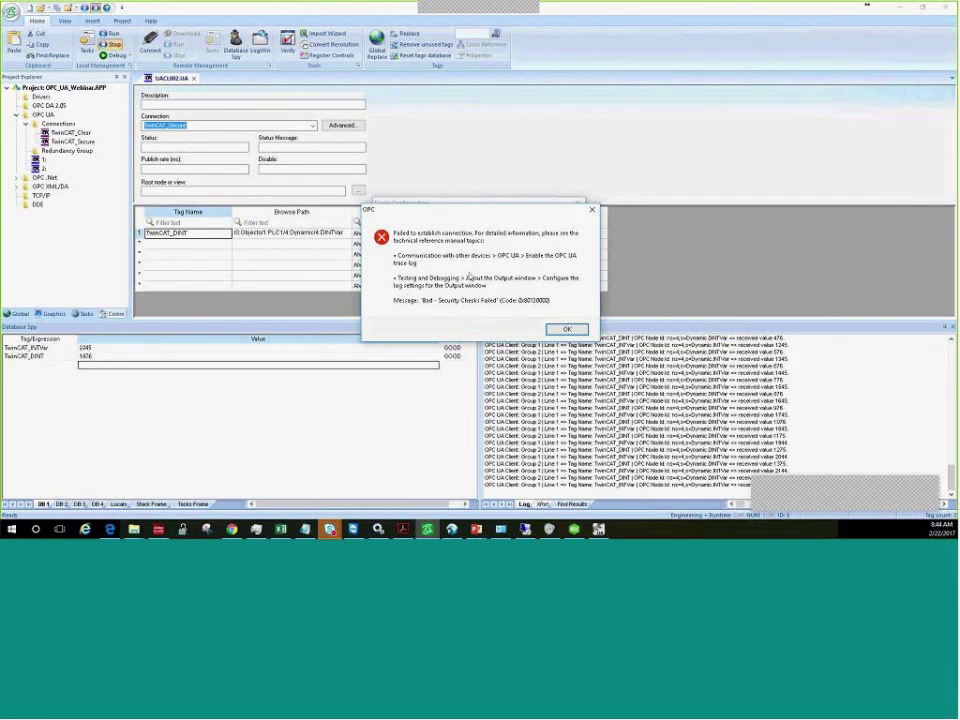
{"action": "key", "text": "Return"}
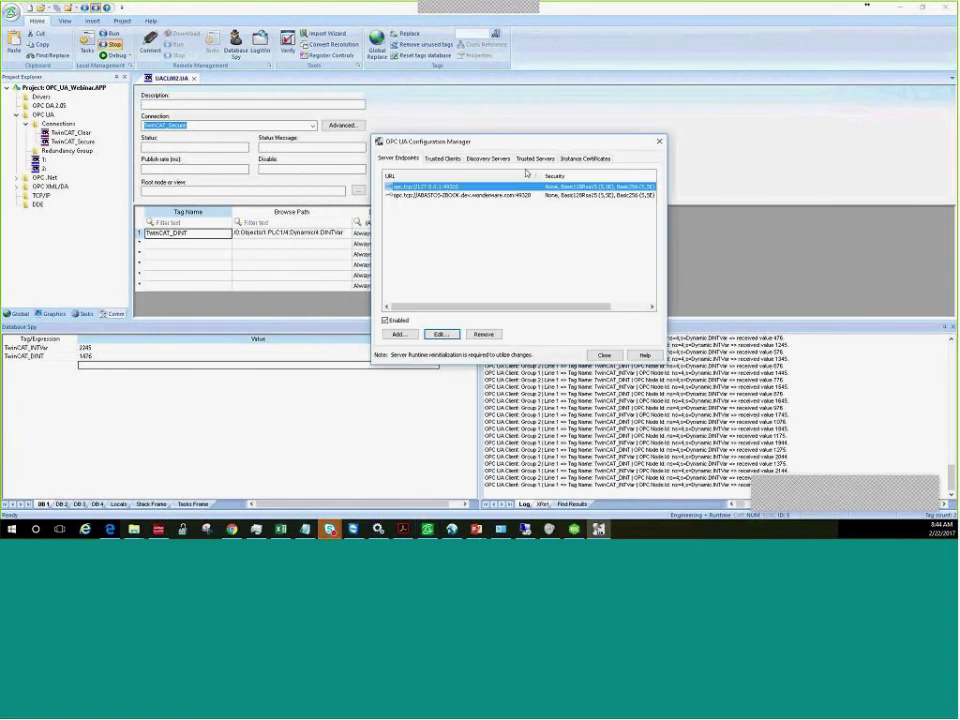
On the Trusted Clients list, inspect the InduSoft client certificate and trust it
{"action": "left_click", "coordinate": [443, 158]}
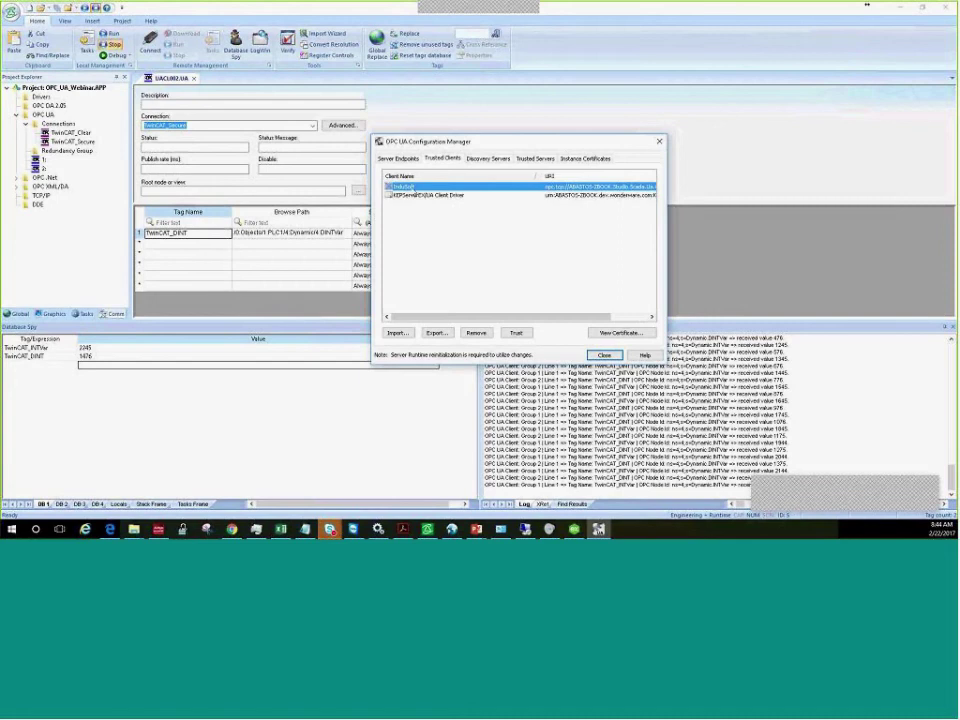
{"action": "left_click", "coordinate": [621, 332]}
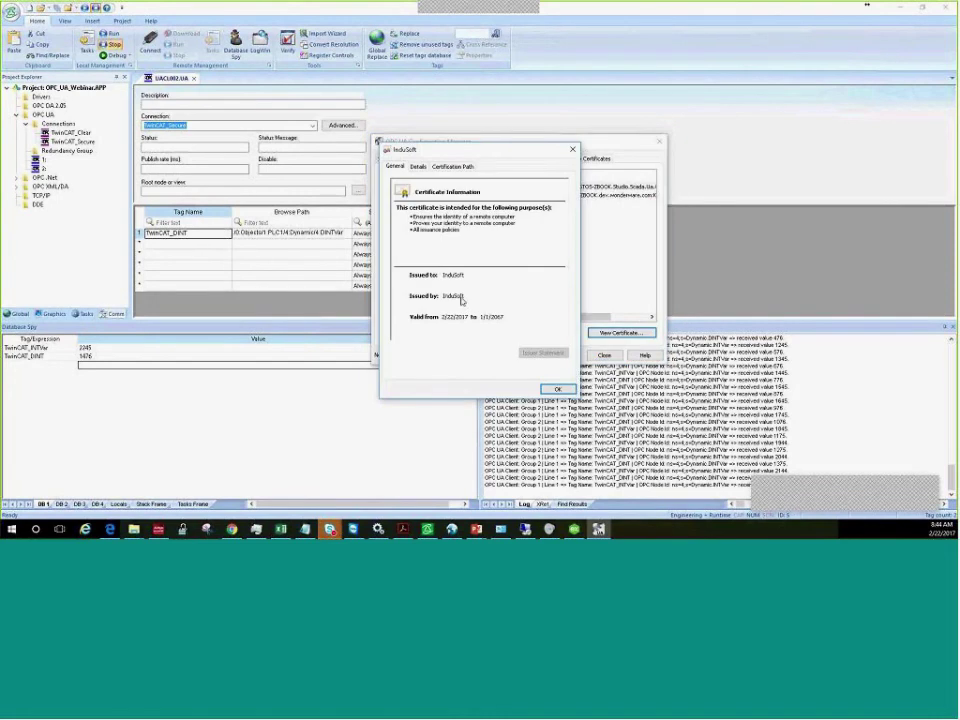
{"action": "left_click", "coordinate": [417, 166]}
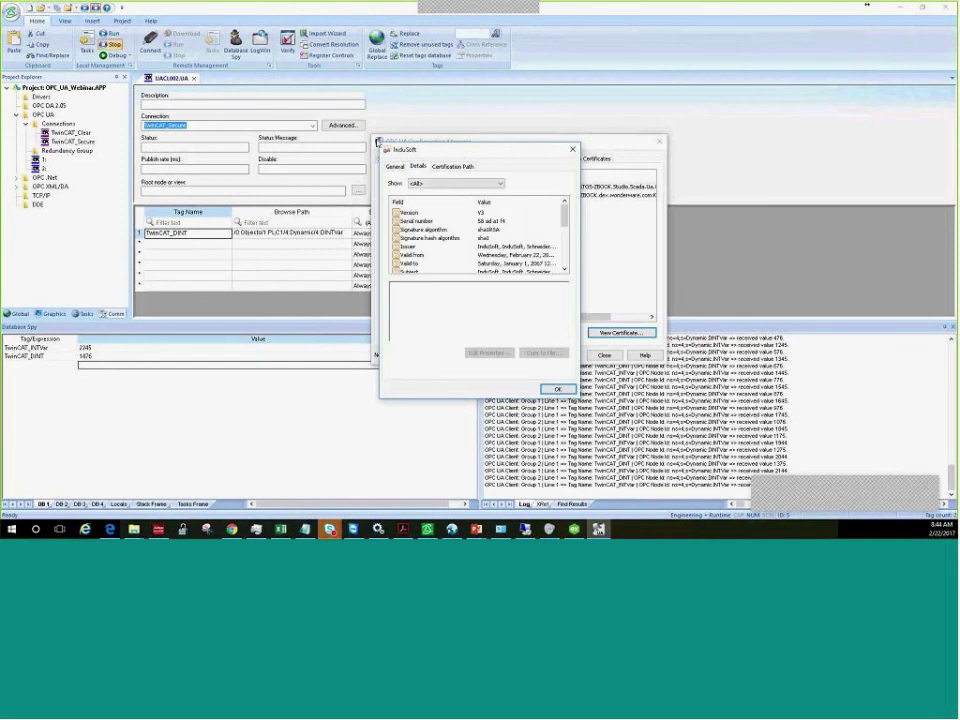
{"action": "left_click", "coordinate": [396, 167]}
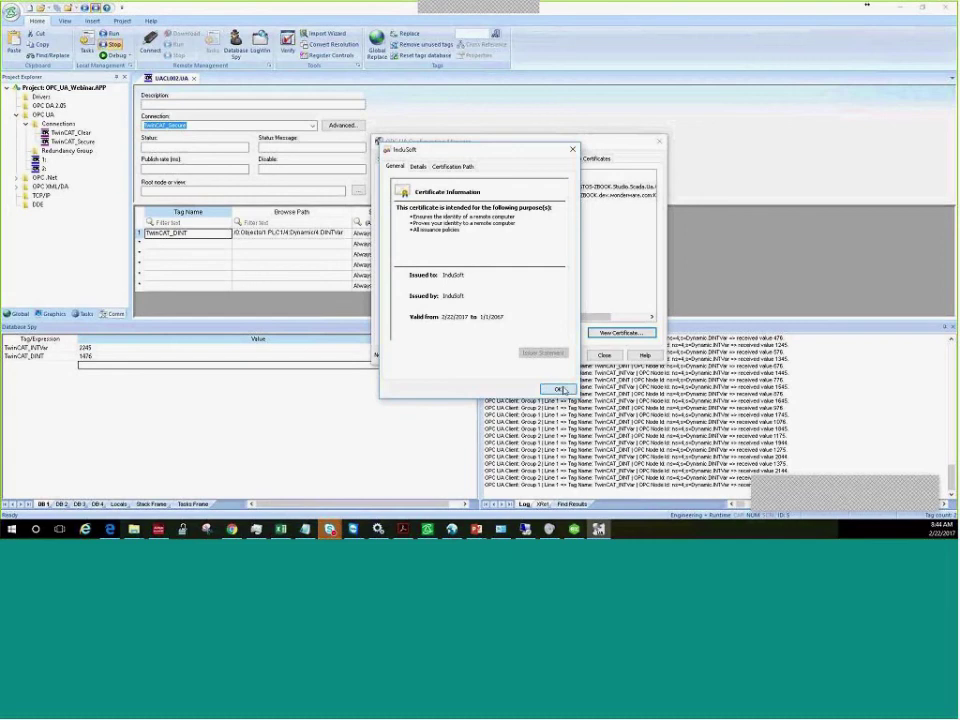
{"action": "key", "text": "Return"}
{"action": "left_click", "coordinate": [456, 195]}
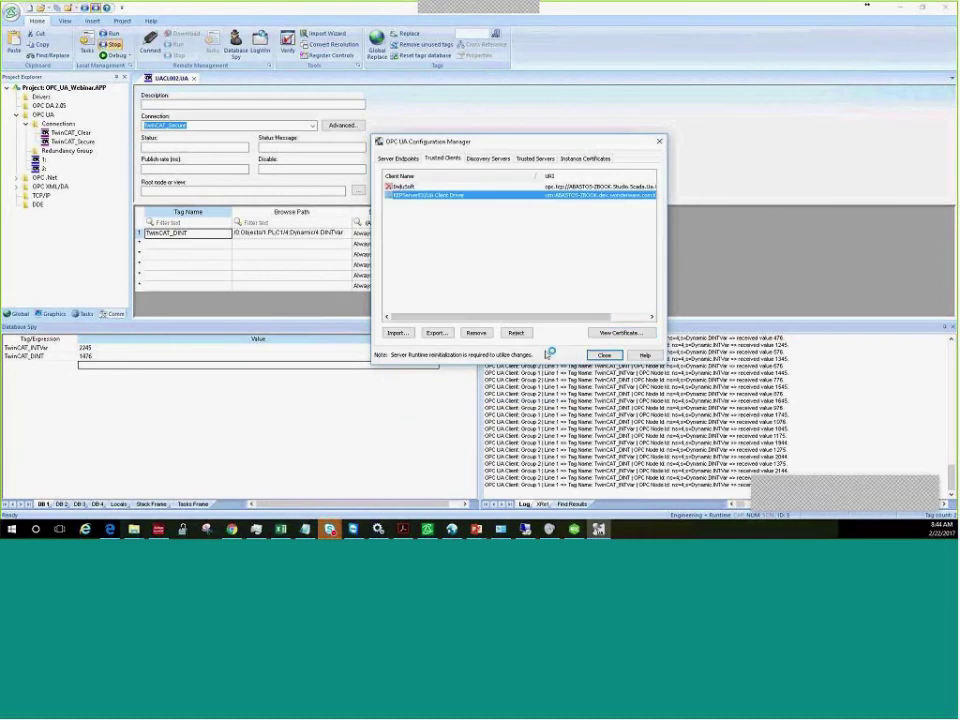
{"action": "left_click", "coordinate": [516, 332]}
{"action": "left_click", "coordinate": [517, 187]}
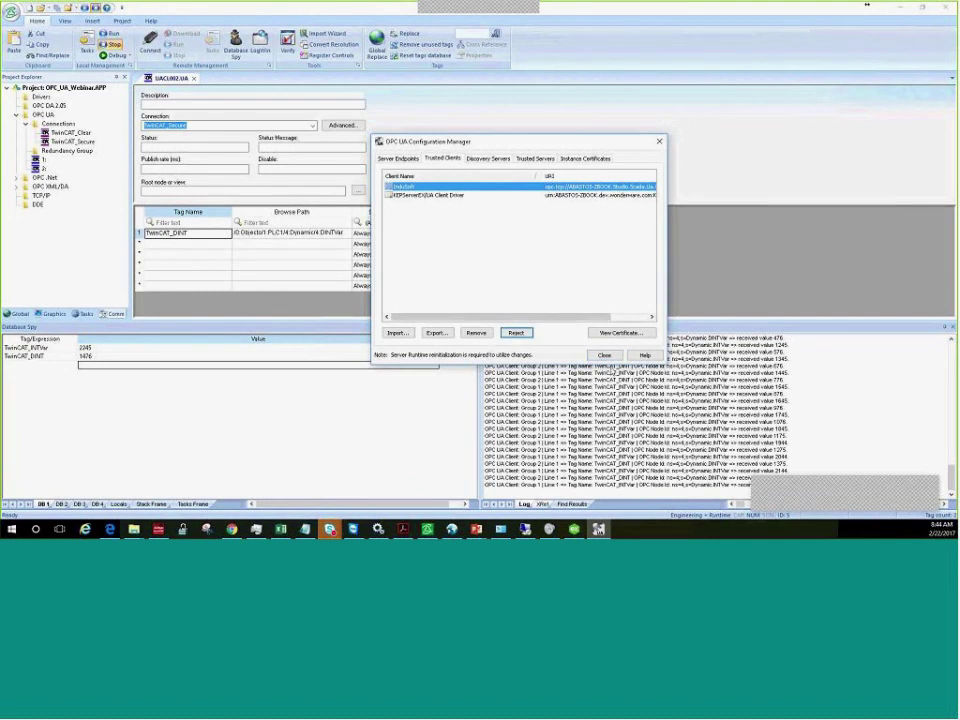
Close the OPC UA configuration manager and confirm the KepServer connection test now succeeds
{"action": "left_click", "coordinate": [605, 356]}
{"action": "left_click", "coordinate": [424, 310]}
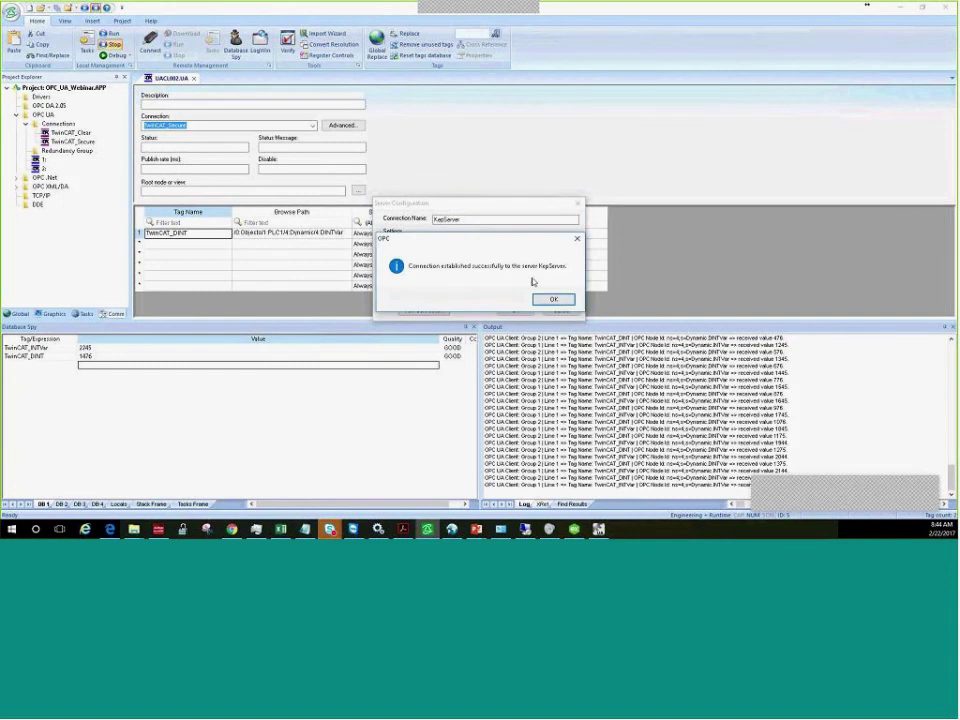
{"action": "left_click", "coordinate": [553, 299]}
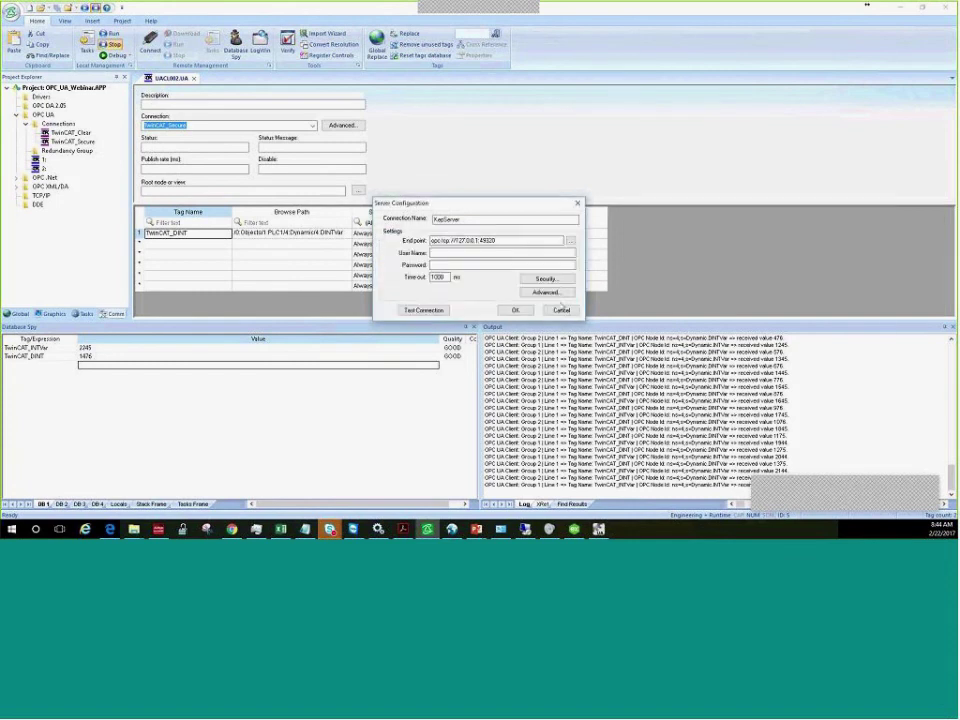
Enter a user name and password for the connection and test it, hitting an Identity Token Invalid error
{"action": "left_click", "coordinate": [516, 253]}
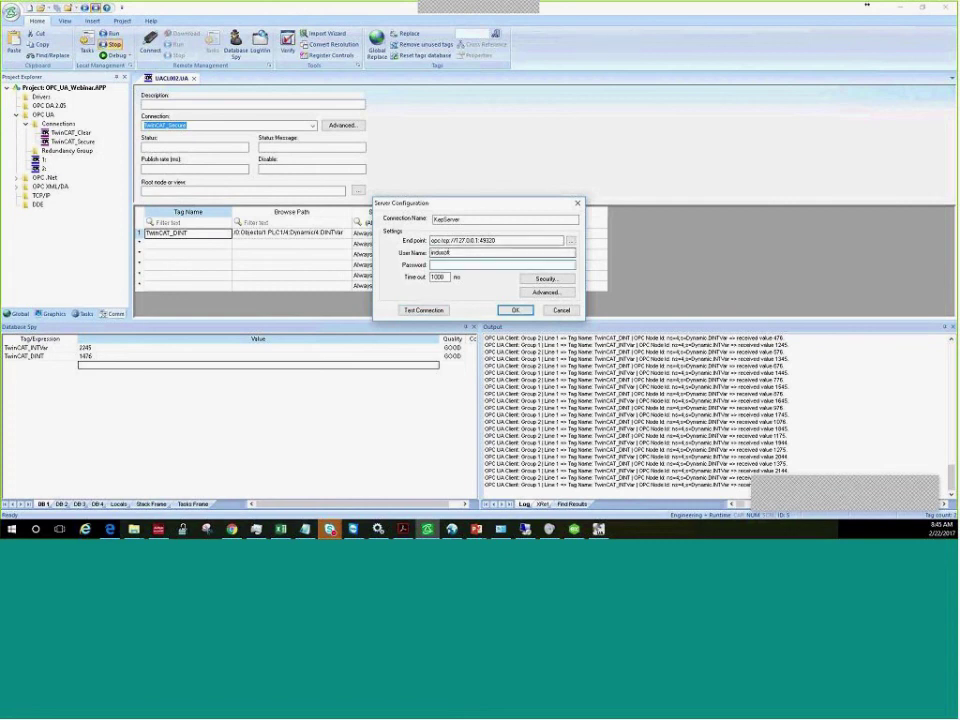
{"action": "key", "text": "Tab"}
{"action": "left_click", "coordinate": [415, 312]}
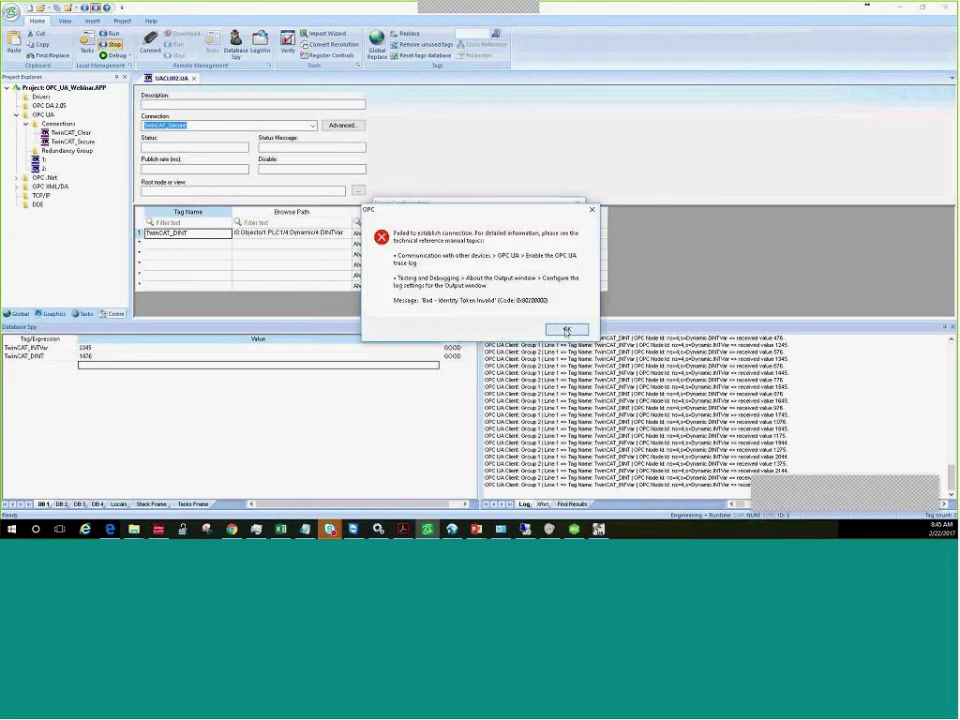
{"action": "left_click", "coordinate": [566, 330]}
Re-enter the password and test again, which still returns Identity Token Invalid
{"action": "double_click", "coordinate": [452, 266]}
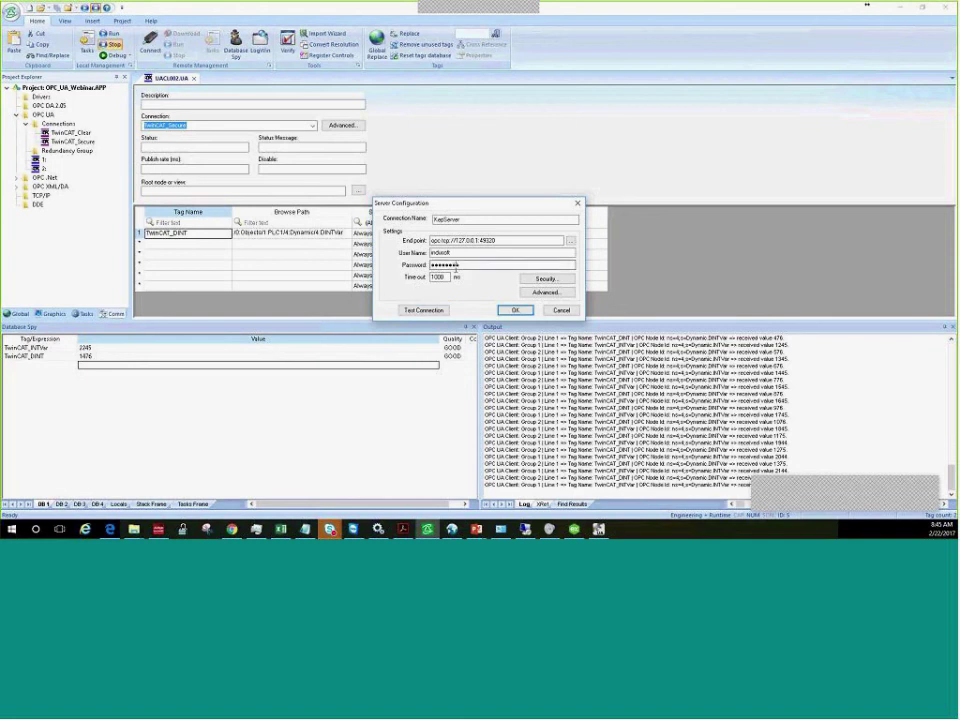
{"action": "key", "text": "Tab"}
{"action": "key", "text": "Tab"}
{"action": "left_click", "coordinate": [436, 310]}
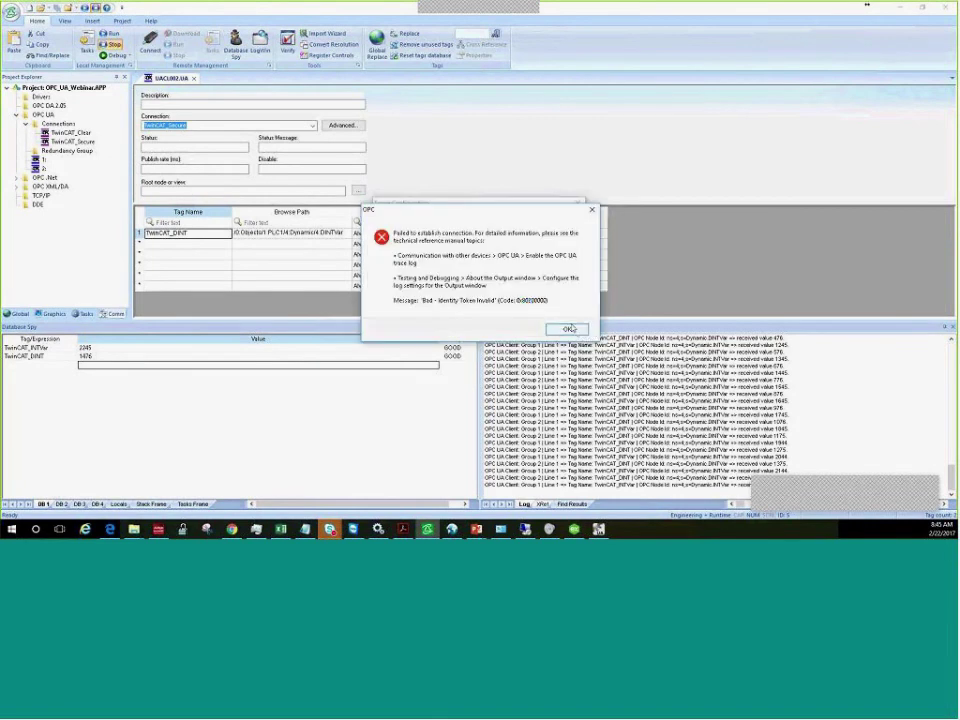
{"action": "left_click", "coordinate": [564, 327]}
Clear the user name and password, then test the connection successfully without credentials
{"action": "double_click", "coordinate": [440, 252]}
{"action": "key", "text": "BackSpace"}
{"action": "key", "text": "Tab"}
{"action": "key", "text": "BackSpace"}
{"action": "left_click", "coordinate": [440, 311]}
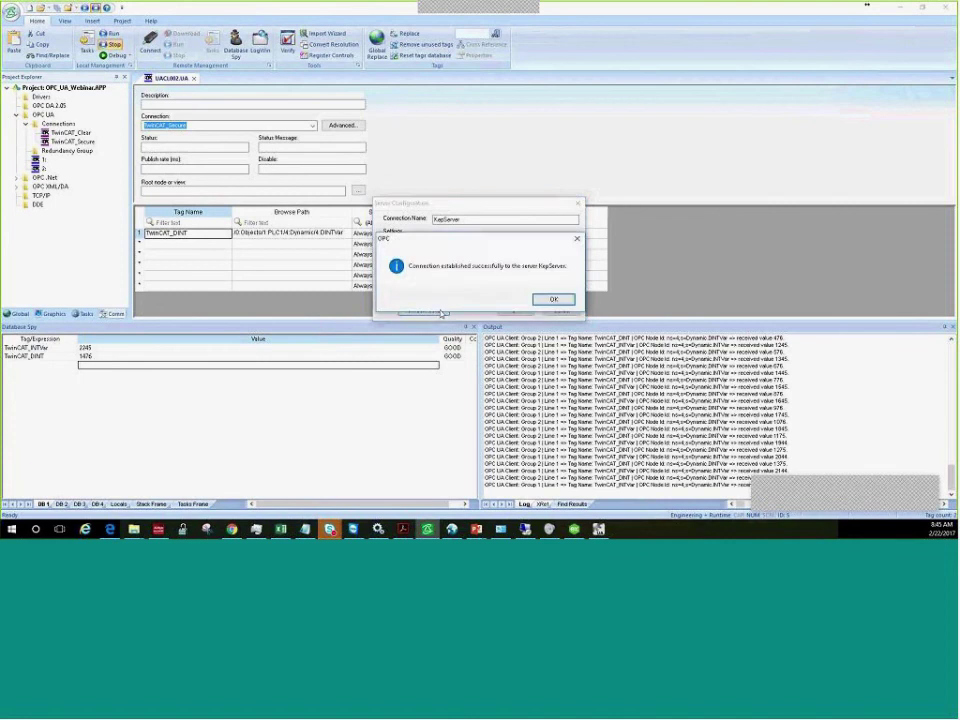
{"action": "left_click", "coordinate": [549, 300]}
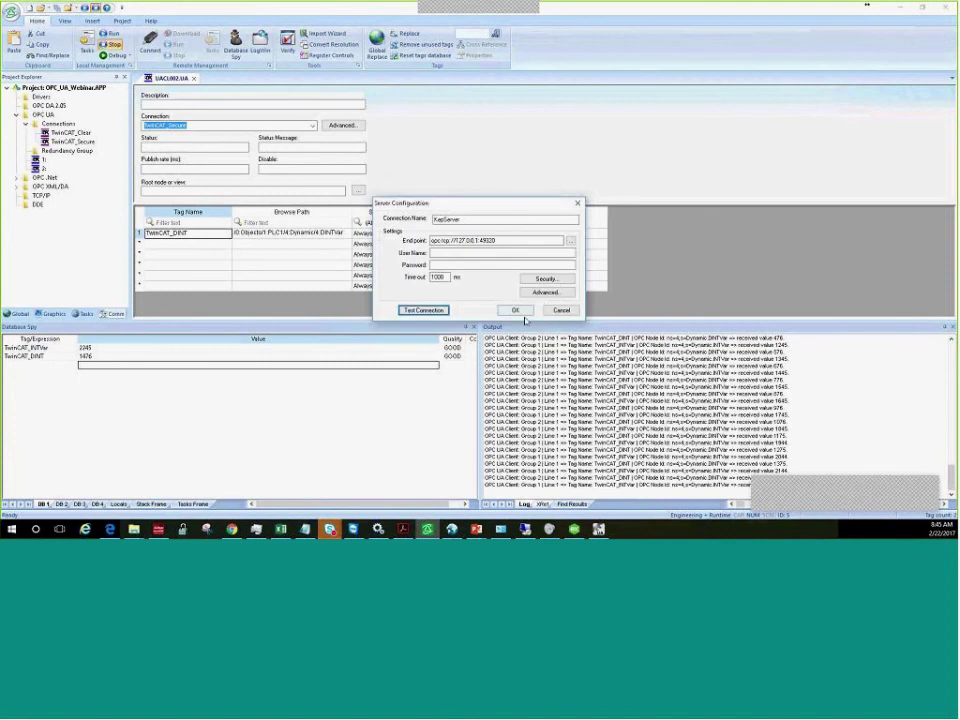
Save the KepServer connection and select the Node Id, Browse Path and Tag Name cells of row 1
{"action": "left_click", "coordinate": [519, 311]}
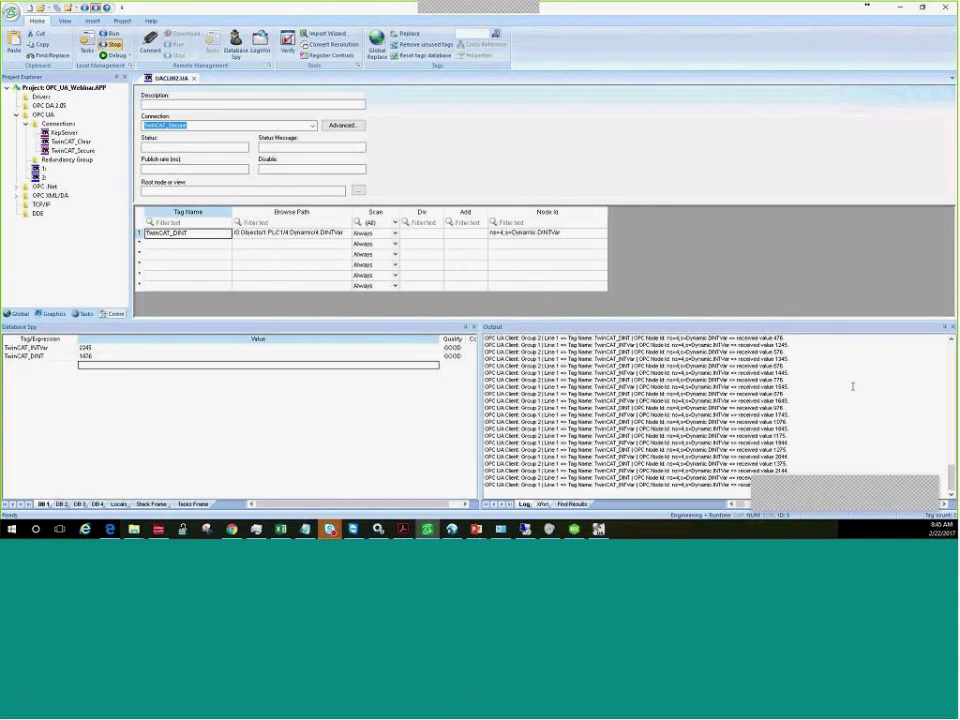
{"action": "left_click", "coordinate": [550, 233]}
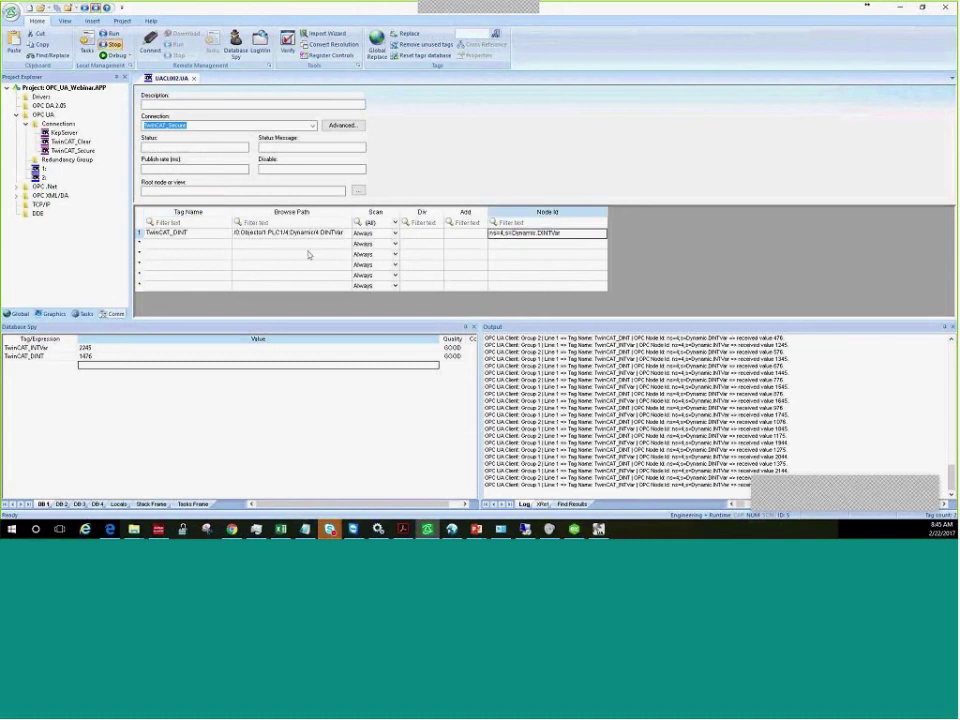
{"action": "left_click", "coordinate": [255, 238]}
{"action": "left_click", "coordinate": [214, 238]}
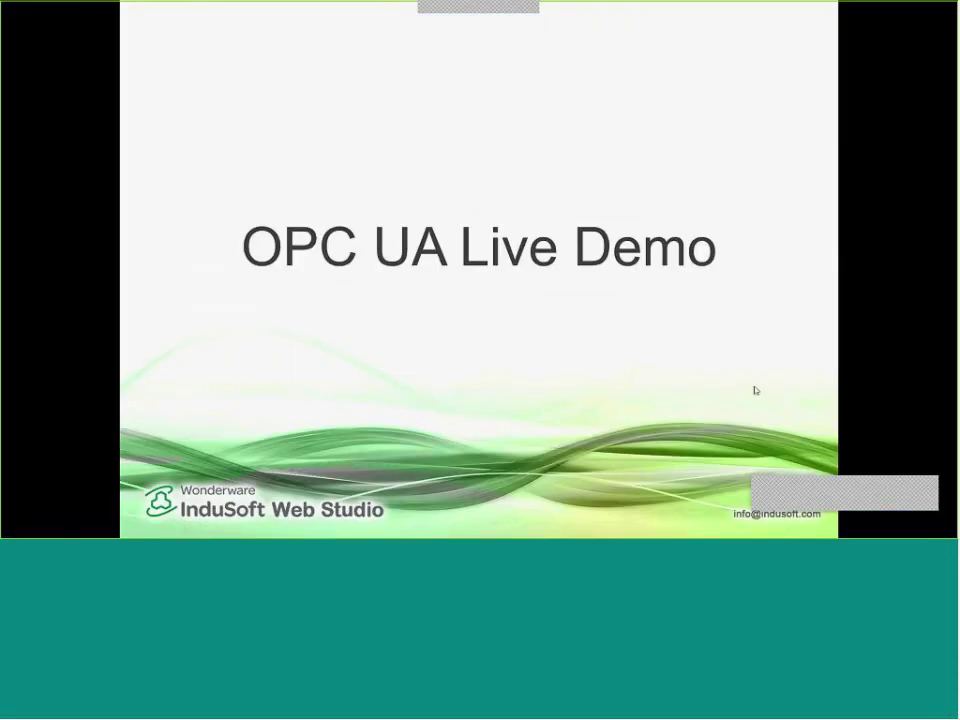
Advance the slideshow from the OPC UA Live Demo slide to the SNMP title slide
{"action": "key", "text": "Right"}
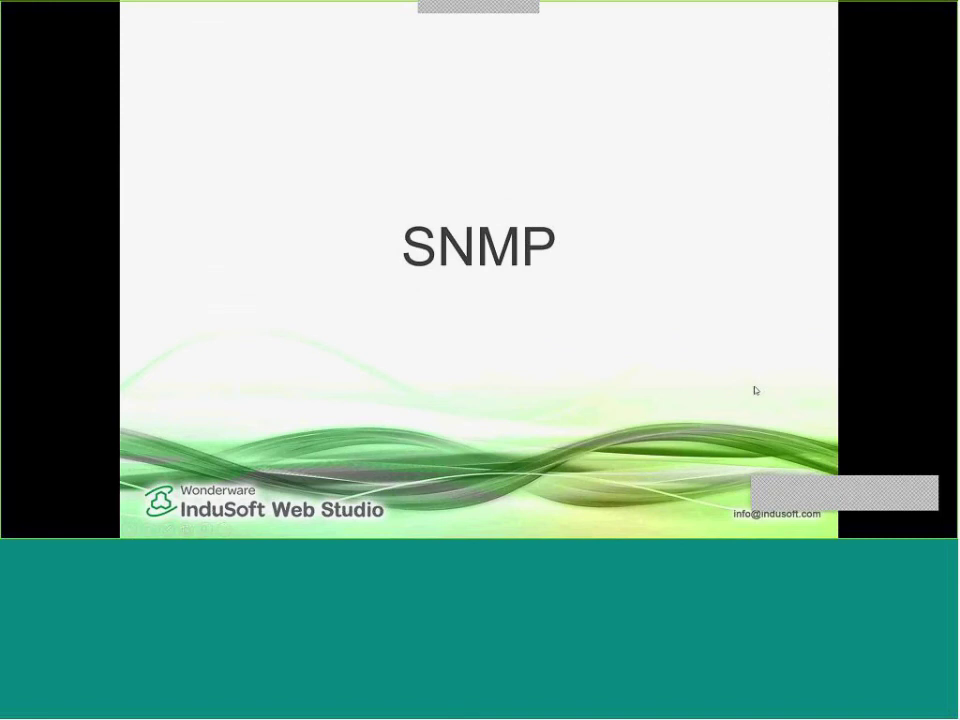
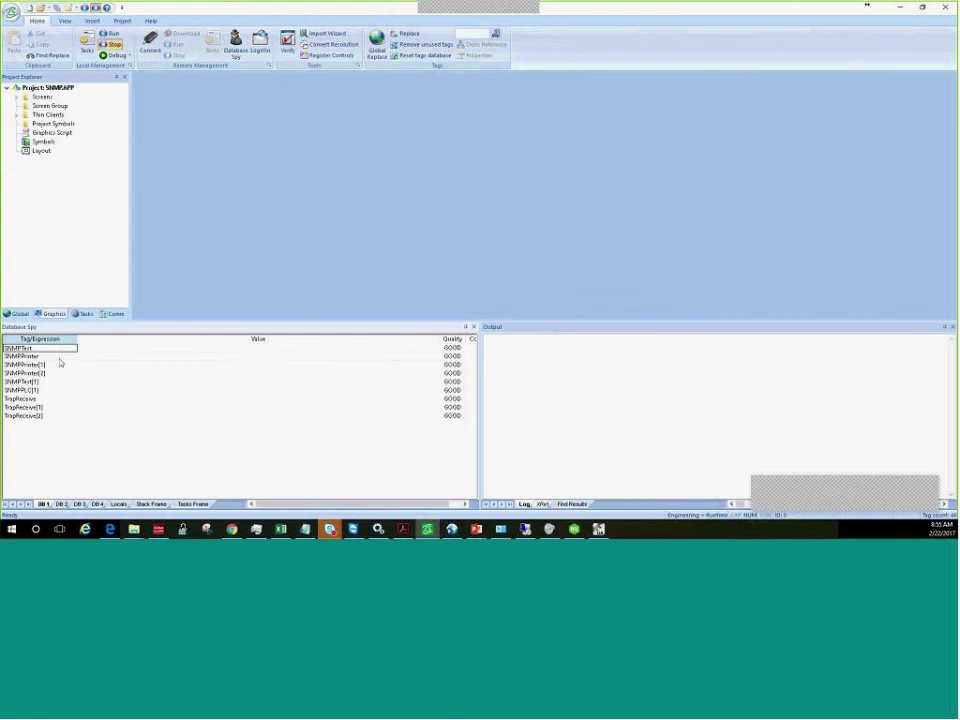
Open the SNMP driver's MAIN DRIVER SHEET under Comm > Drivers
{"action": "left_click", "coordinate": [54, 374]}
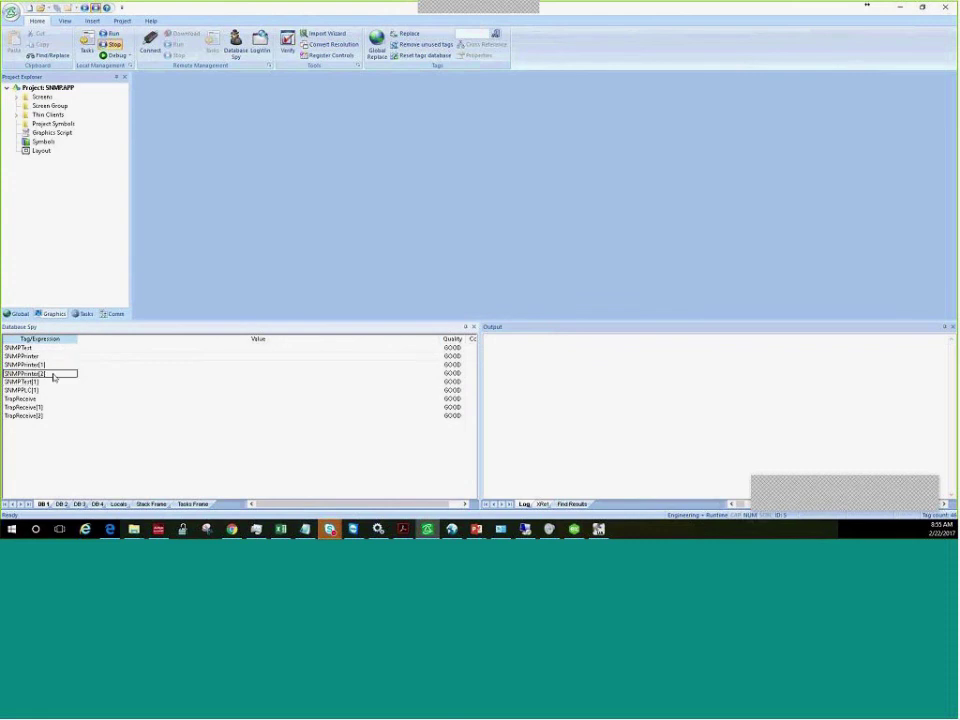
{"action": "left_click", "coordinate": [115, 313]}
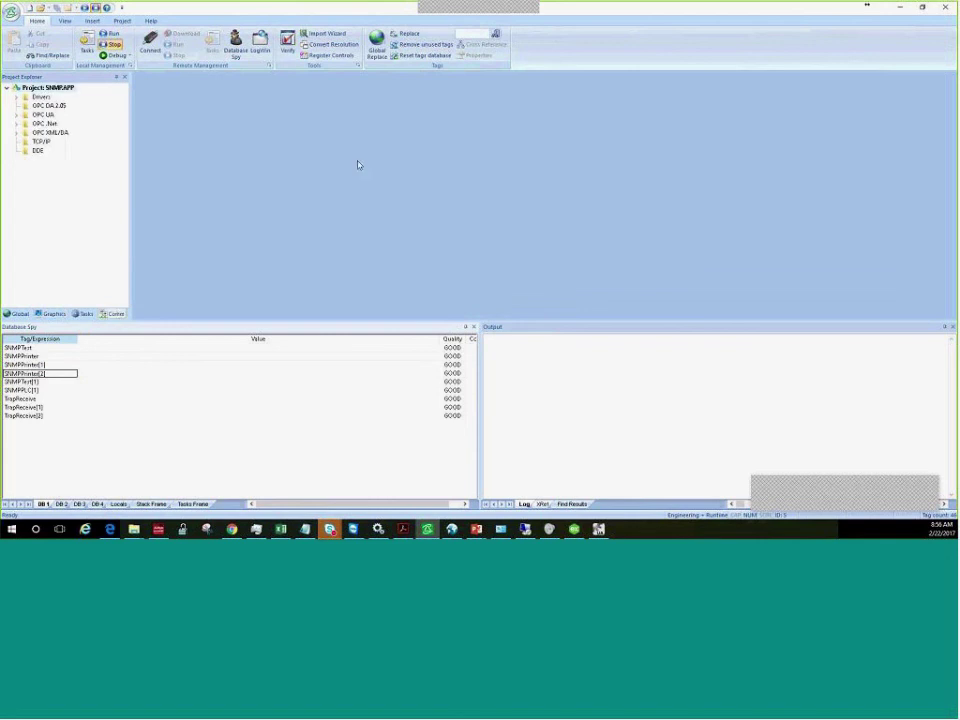
{"action": "left_click", "coordinate": [16, 96]}
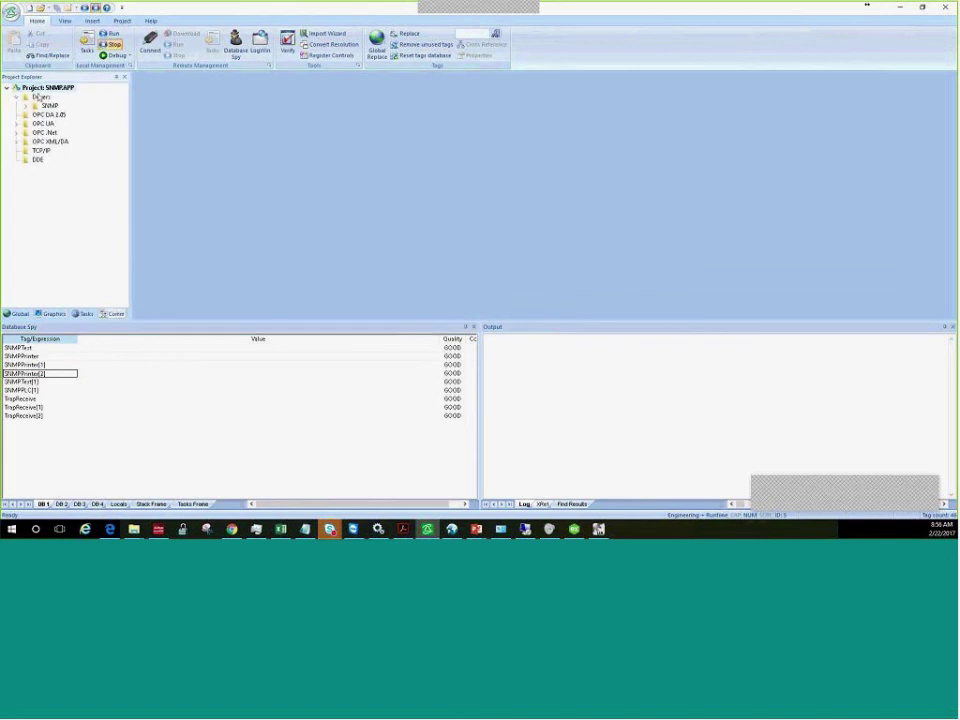
{"action": "left_click", "coordinate": [27, 105]}
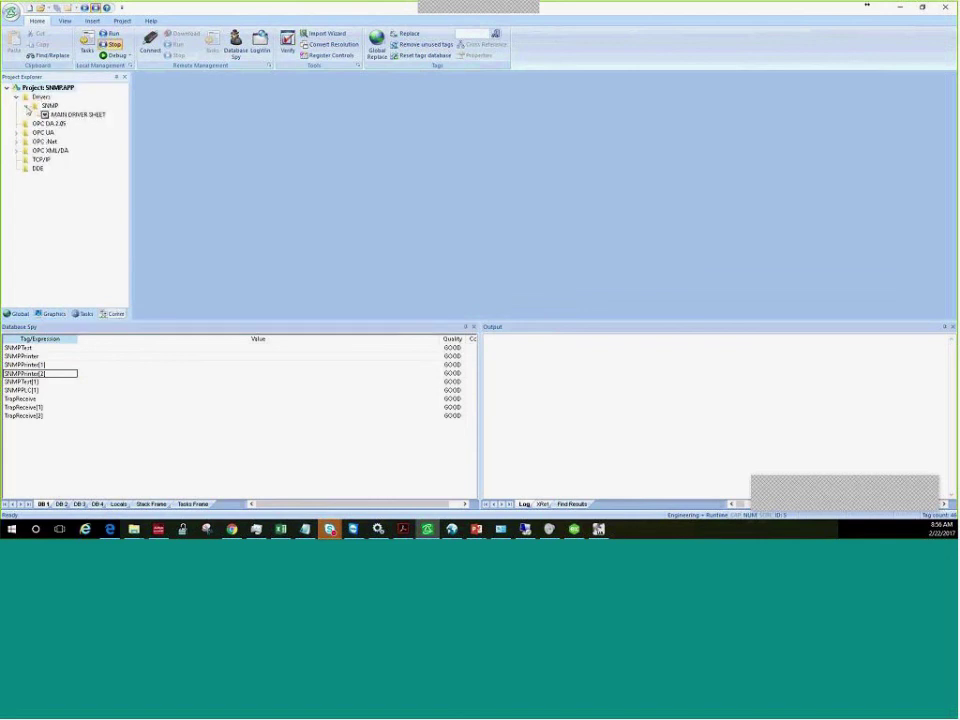
{"action": "double_click", "coordinate": [76, 115]}
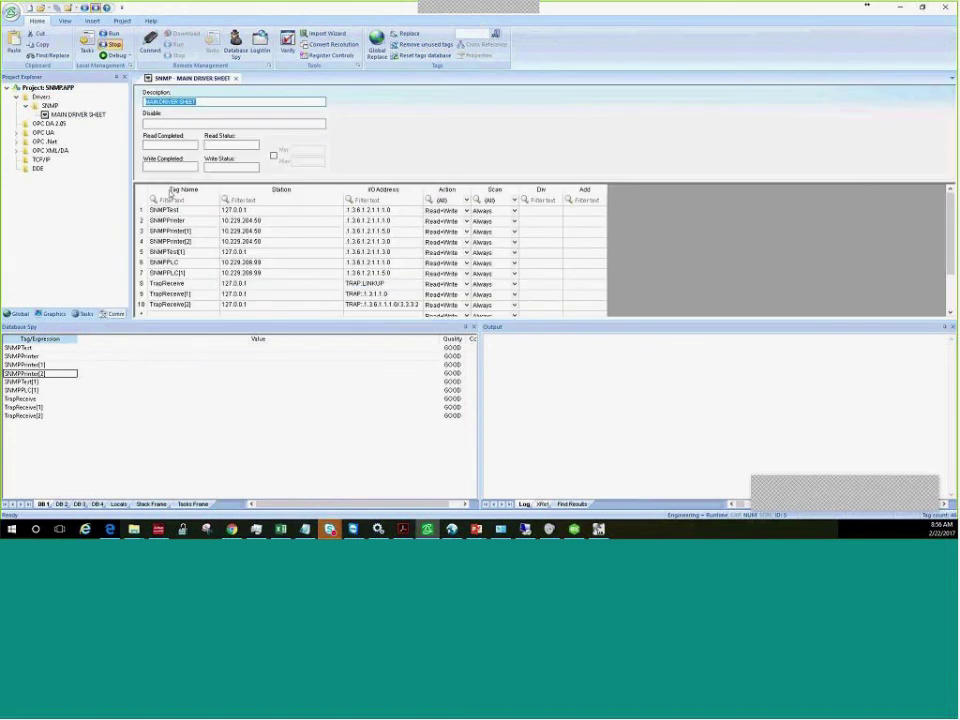
Review SNMPTest's tag name, station 127.0.0.1 and I/O address cells
{"action": "left_click", "coordinate": [187, 221]}
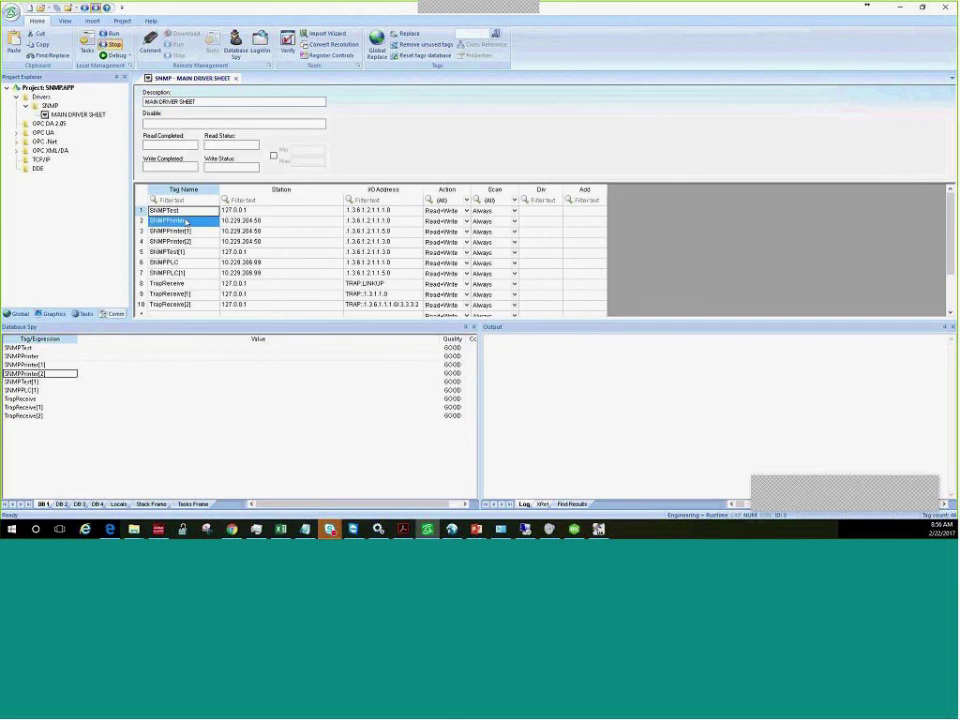
{"action": "left_click", "coordinate": [187, 213]}
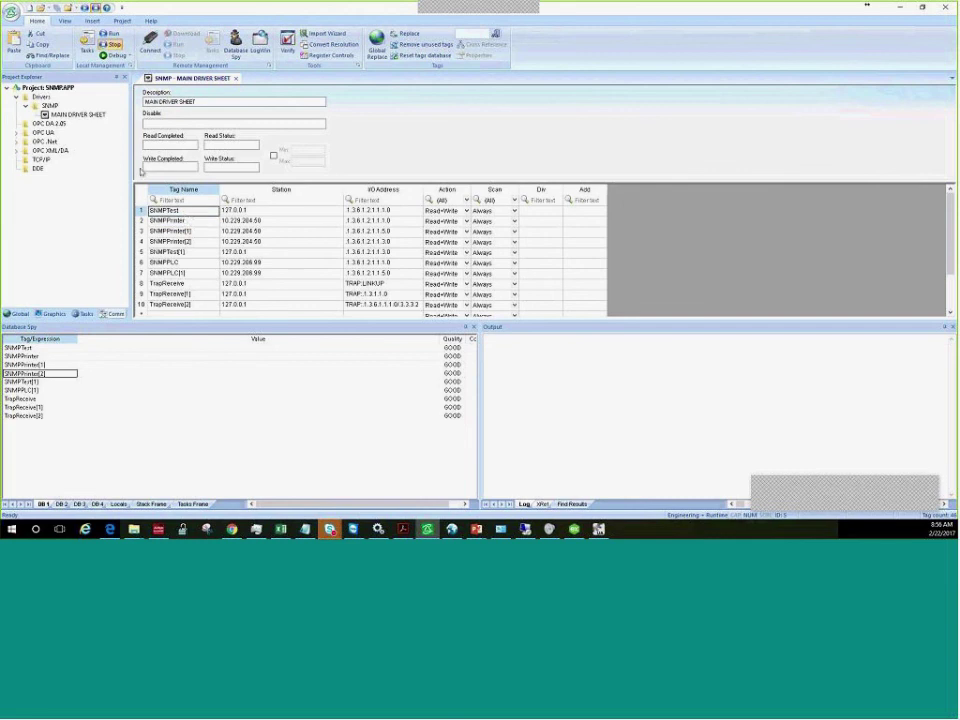
{"action": "left_click", "coordinate": [267, 212]}
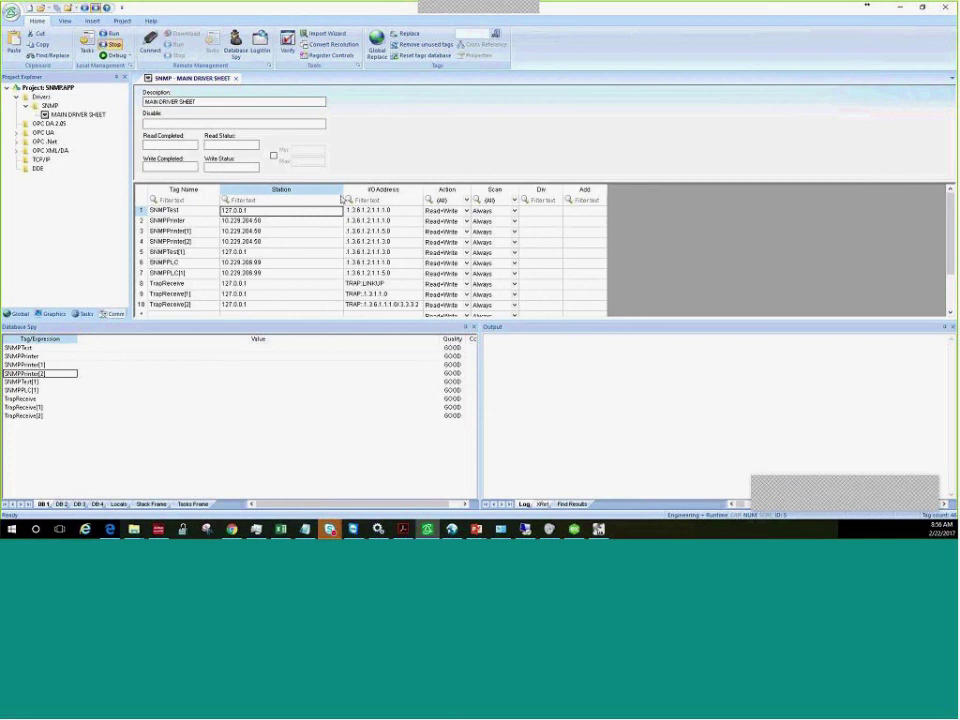
{"action": "left_click", "coordinate": [386, 213]}
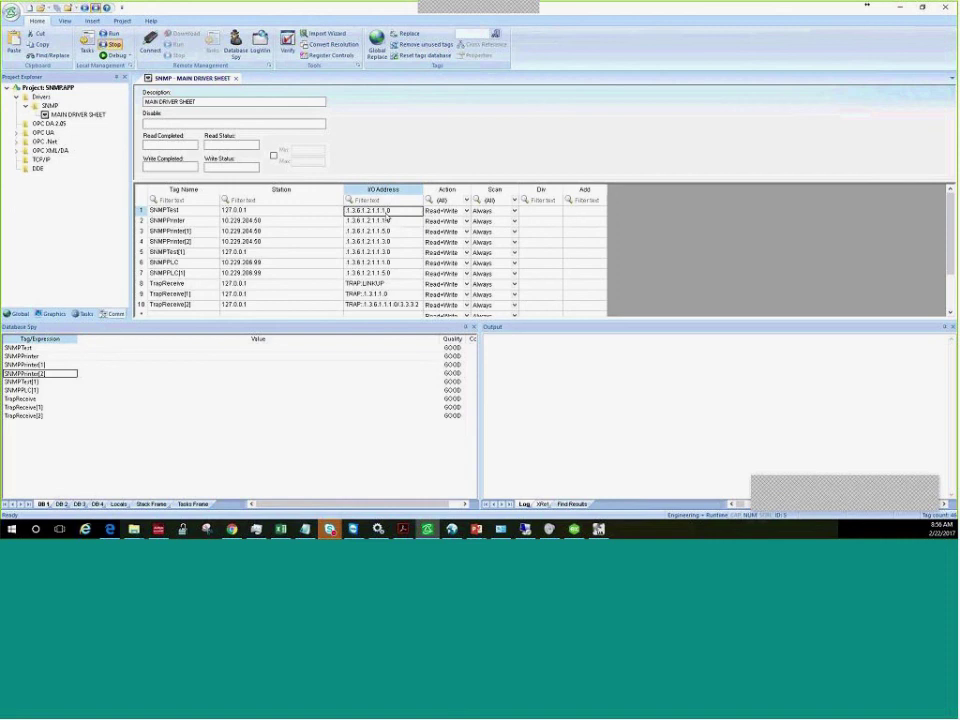
{"action": "left_click", "coordinate": [300, 213]}
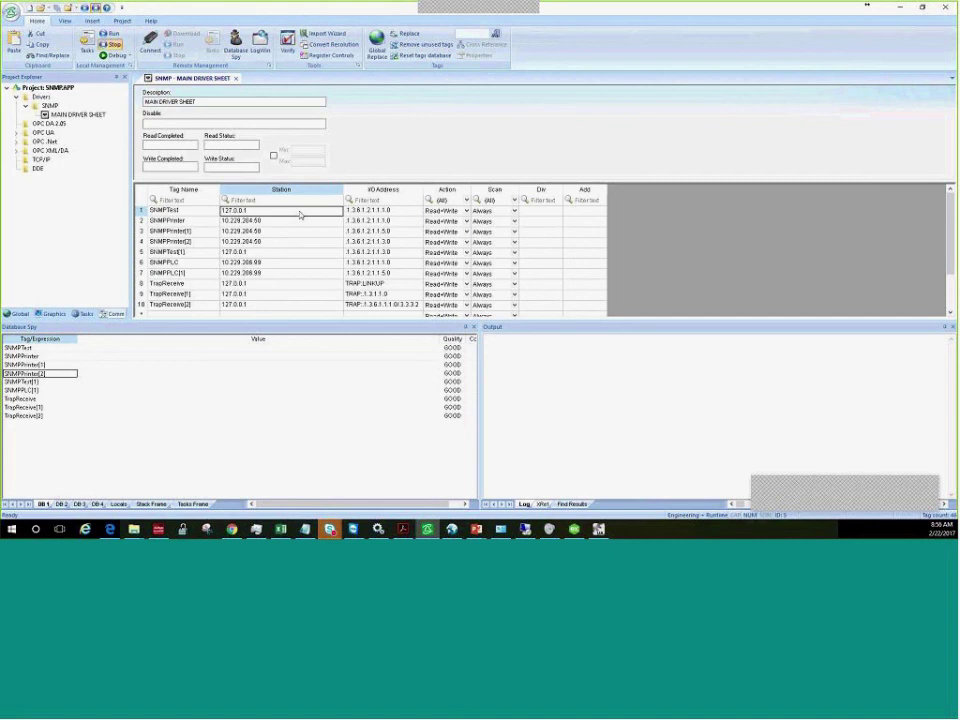
{"action": "key", "text": "Left"}
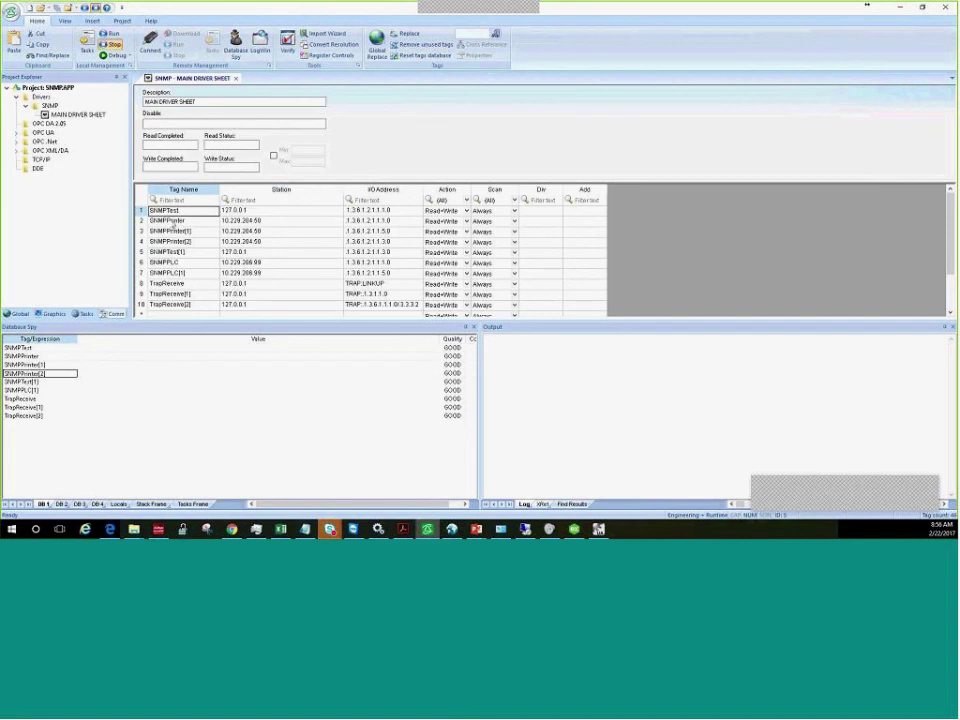
{"action": "key", "text": "Right"}
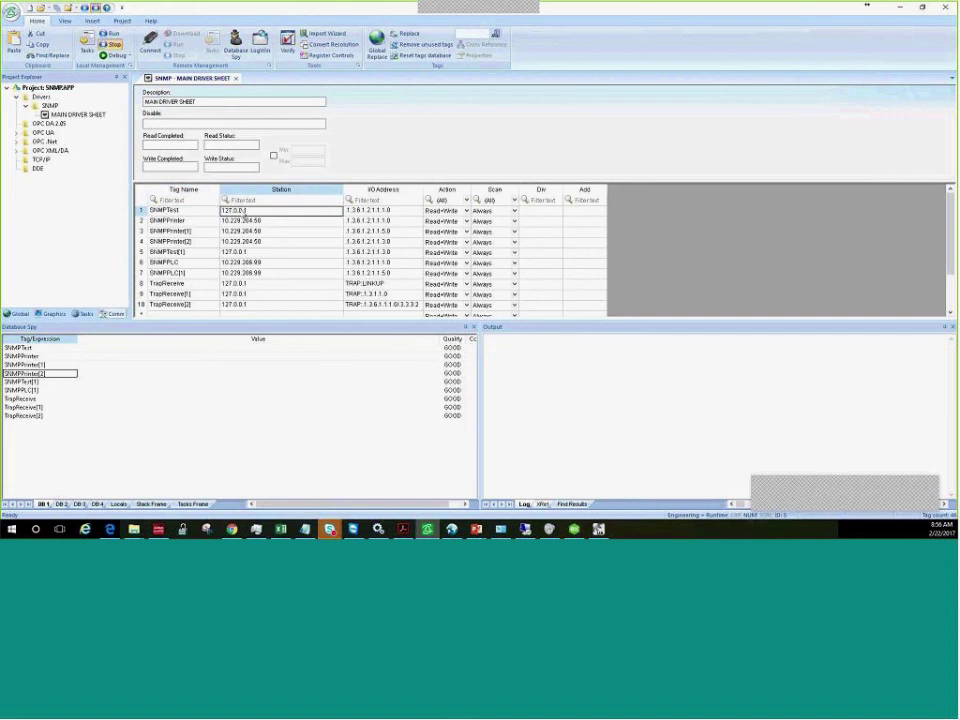
{"action": "key", "text": "Right"}
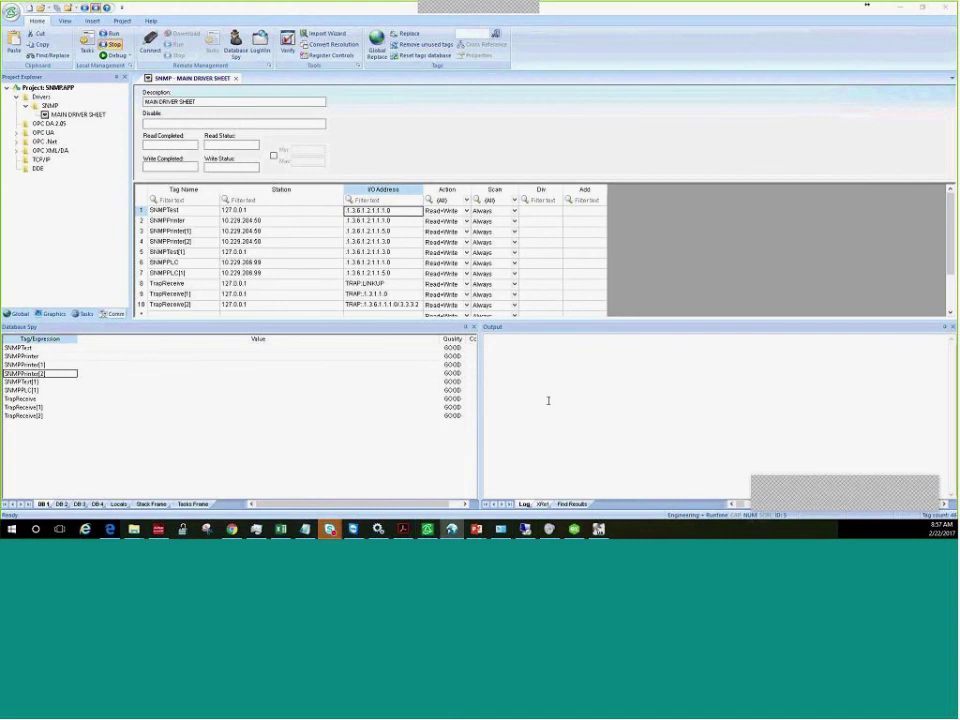
Set the MIB Browser agent address to 127.0.0.1
{"action": "left_click_drag", "start_coordinate": [558, 99], "coordinate": [675, 104]}
{"action": "left_click", "coordinate": [421, 128]}
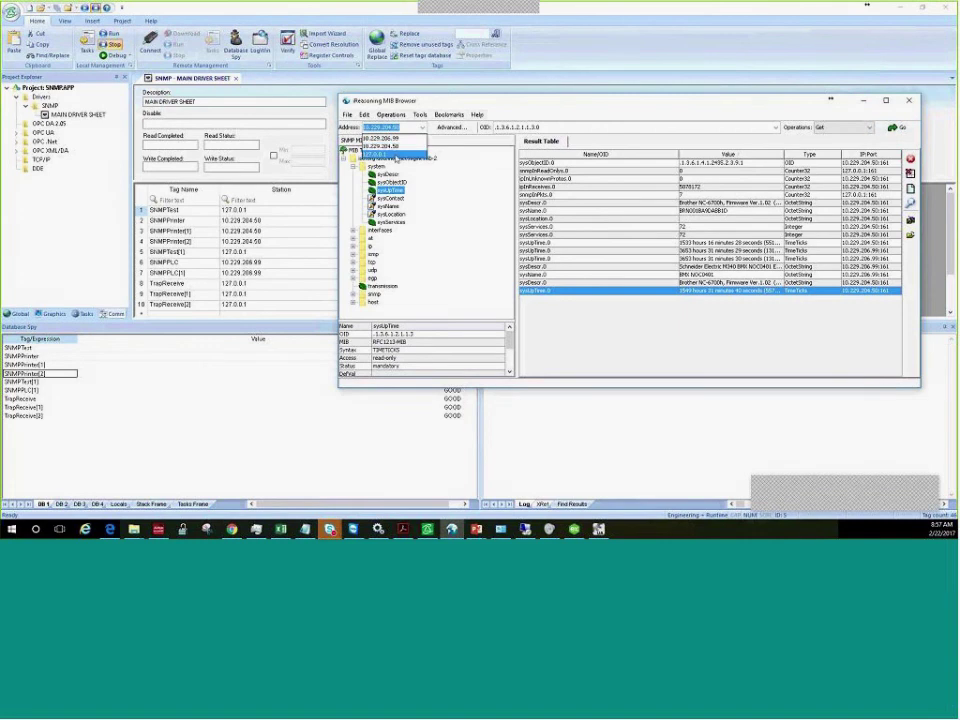
{"action": "left_click", "coordinate": [398, 160]}
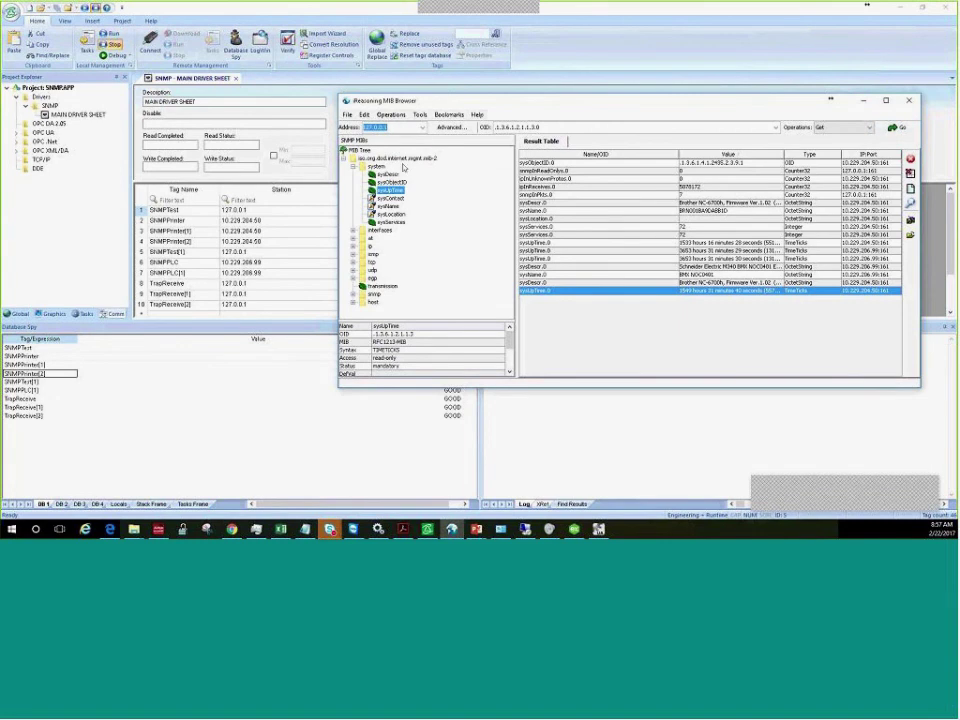
{"action": "left_click_drag", "start_coordinate": [449, 101], "coordinate": [526, 78]}
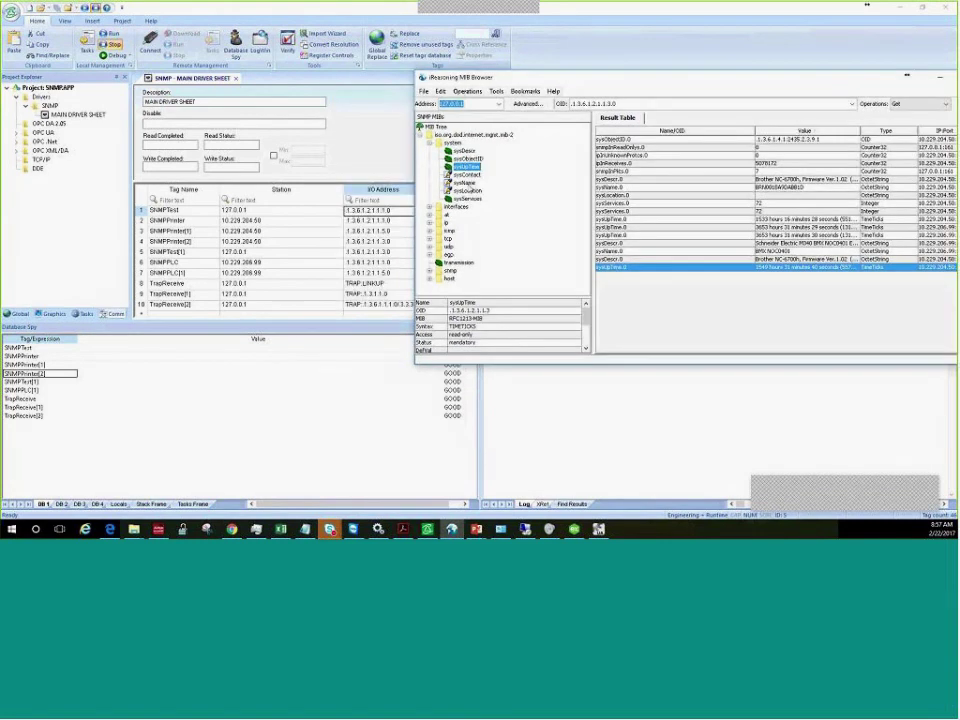
Look up sysDescr's OID .1.3.6.1.2.1.1.1.0, then minimize the MIB Browser
{"action": "left_click", "coordinate": [466, 176]}
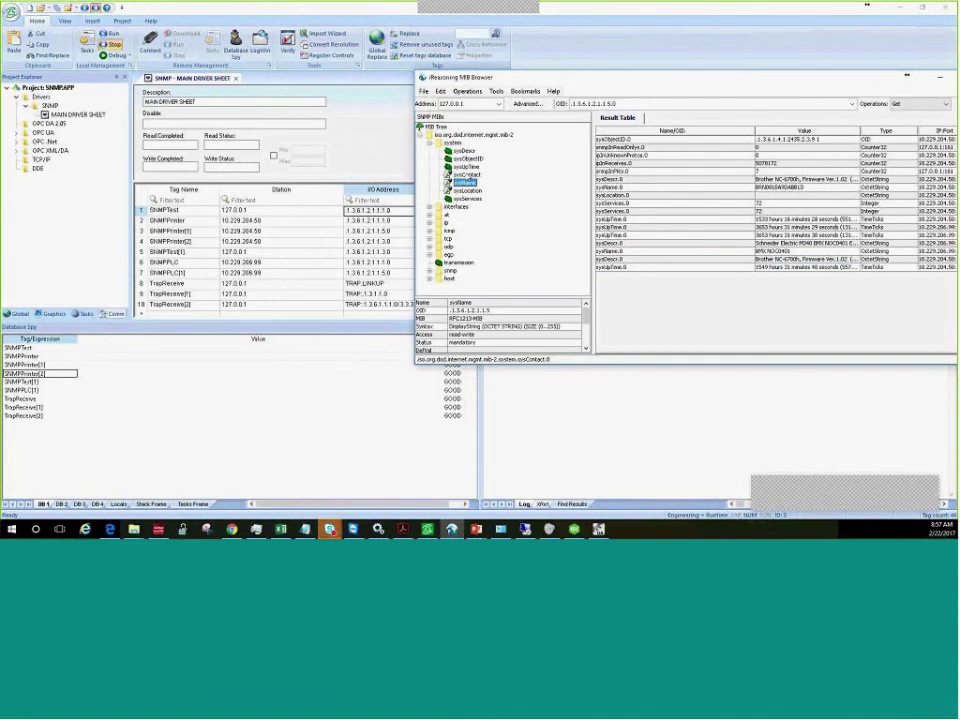
{"action": "left_click", "coordinate": [465, 150]}
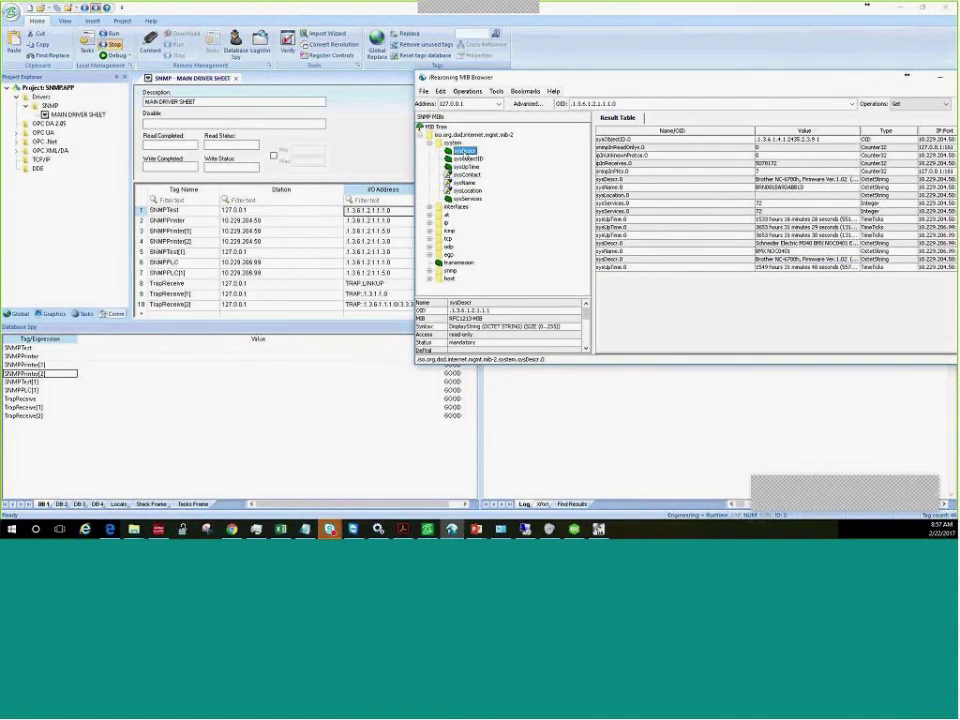
{"action": "left_click", "coordinate": [632, 104]}
{"action": "left_click", "coordinate": [470, 104]}
{"action": "key", "text": "End"}
{"action": "left_click", "coordinate": [637, 101]}
{"action": "left_click", "coordinate": [373, 216]}
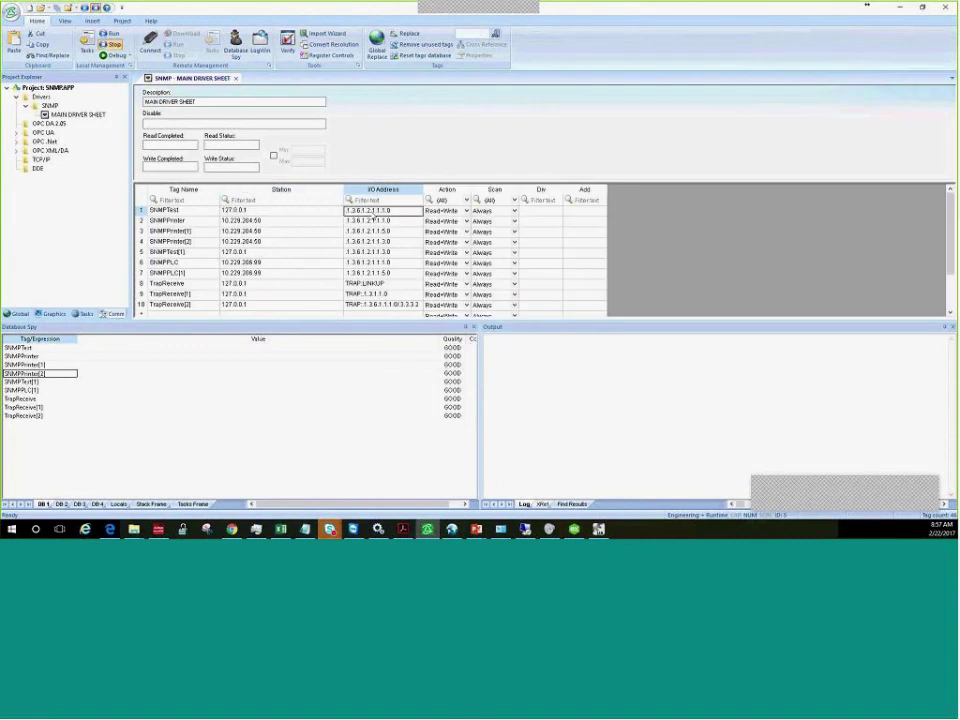
Move tag rows 2–10 into Excel Book3, fit columns A and B, and reselect SNMPTest
{"action": "left_click_drag", "start_coordinate": [160, 220], "coordinate": [548, 307]}
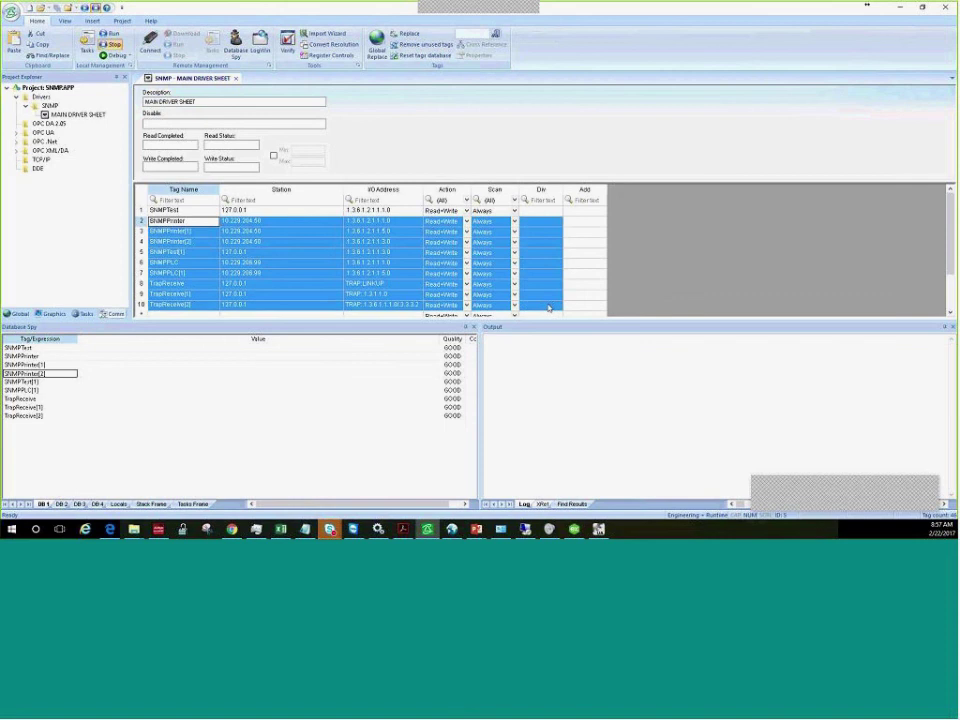
{"action": "key", "text": "Delete"}
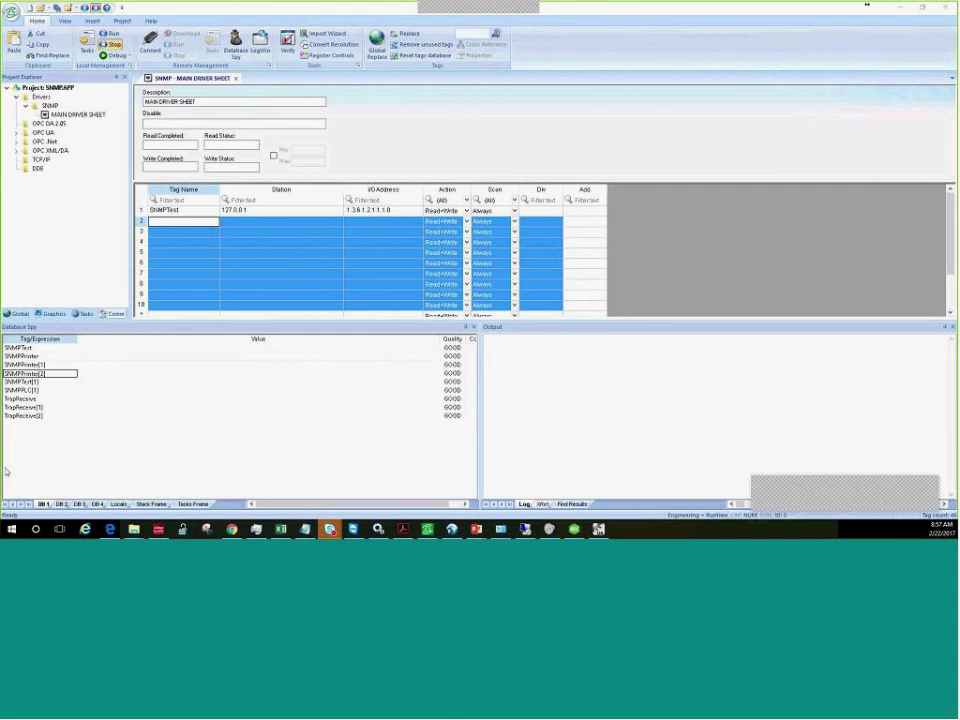
{"action": "key", "text": "alt+Tab"}
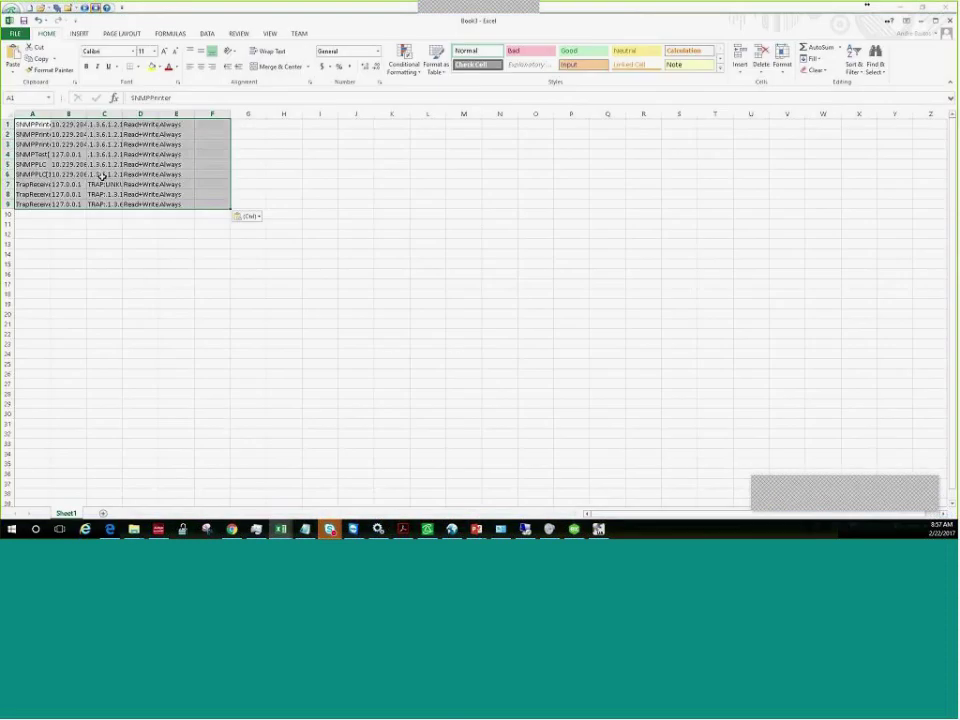
{"action": "double_click", "coordinate": [52, 114]}
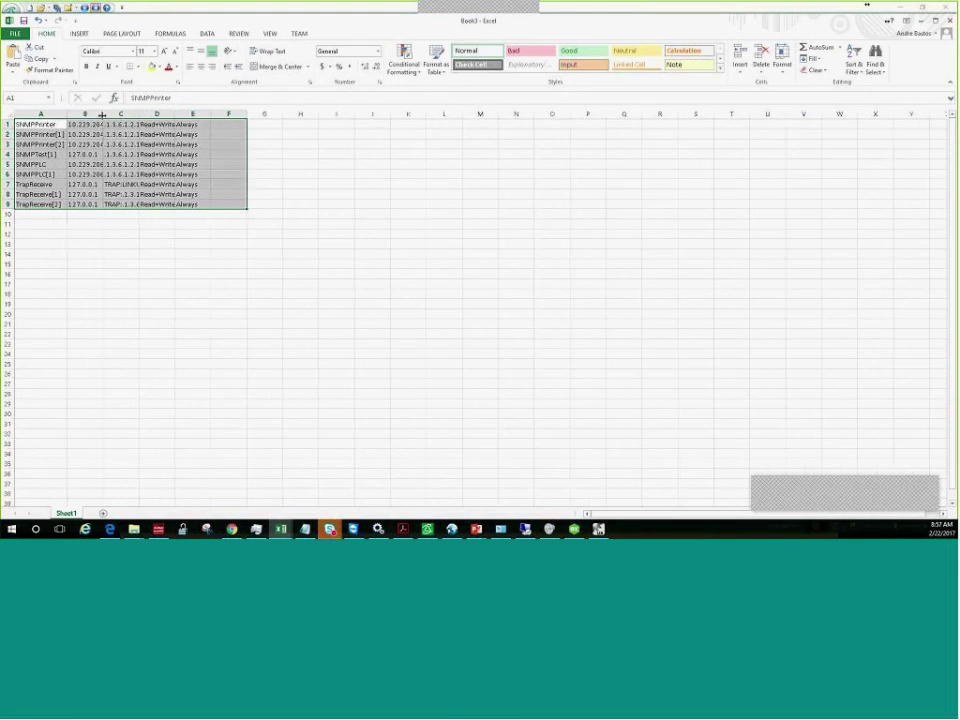
{"action": "left_click_drag", "start_coordinate": [102, 114], "coordinate": [158, 114]}
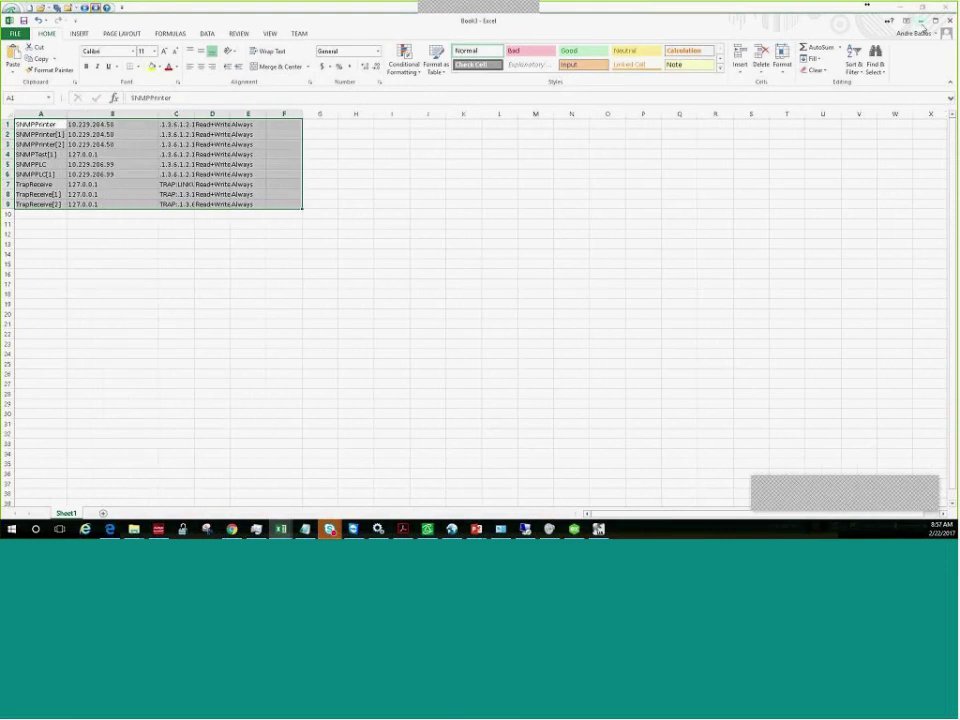
{"action": "key", "text": "alt+Tab"}
{"action": "left_click", "coordinate": [206, 213]}
{"action": "left_click", "coordinate": [195, 212]}
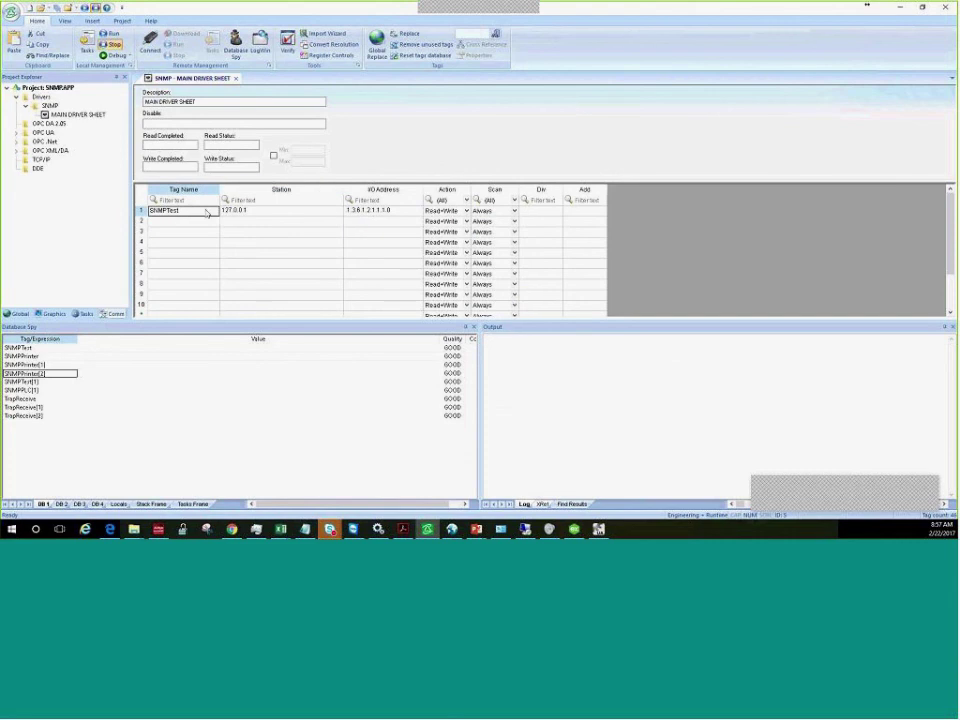
Start the Driver Runtime task and check SNMPTest's value in Database Spy
{"action": "left_click", "coordinate": [261, 213]}
{"action": "left_click", "coordinate": [87, 42]}
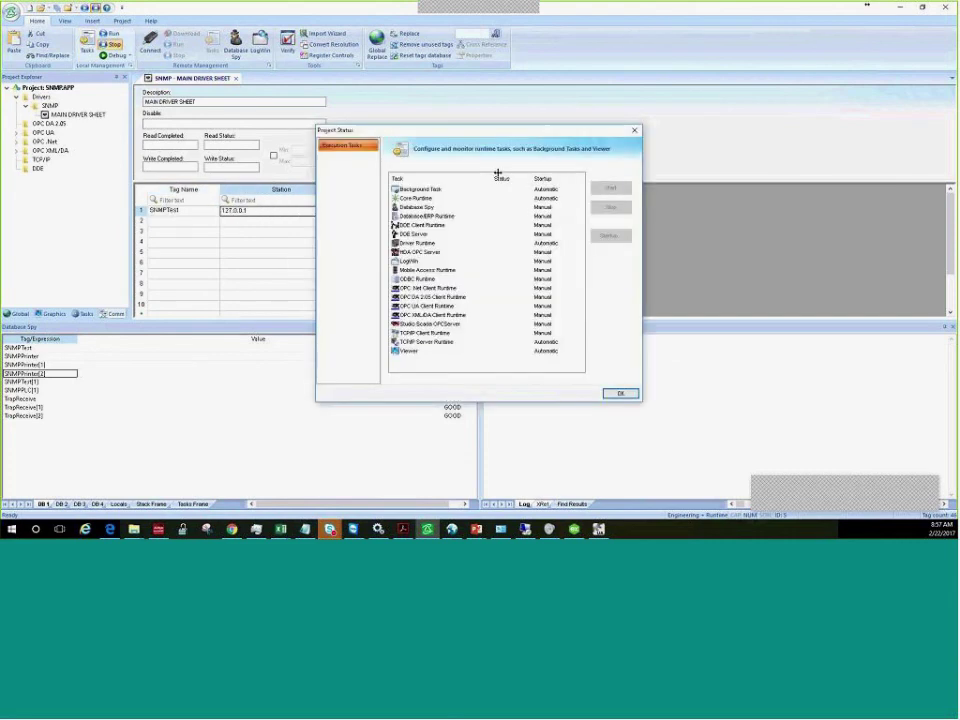
{"action": "left_click", "coordinate": [446, 242]}
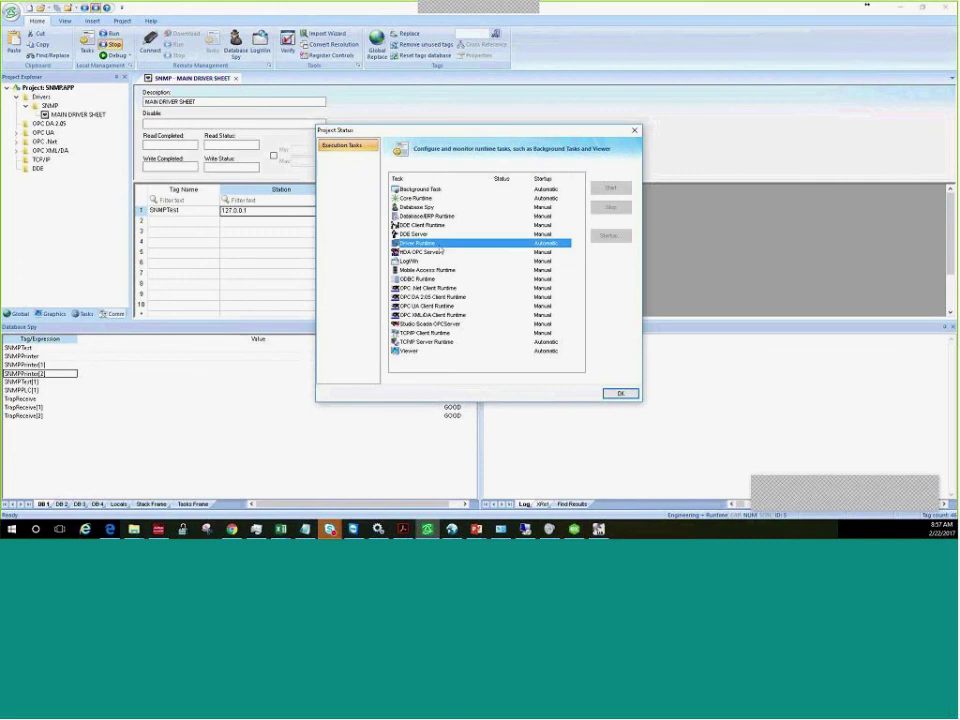
{"action": "left_click", "coordinate": [610, 188]}
{"action": "left_click", "coordinate": [620, 394]}
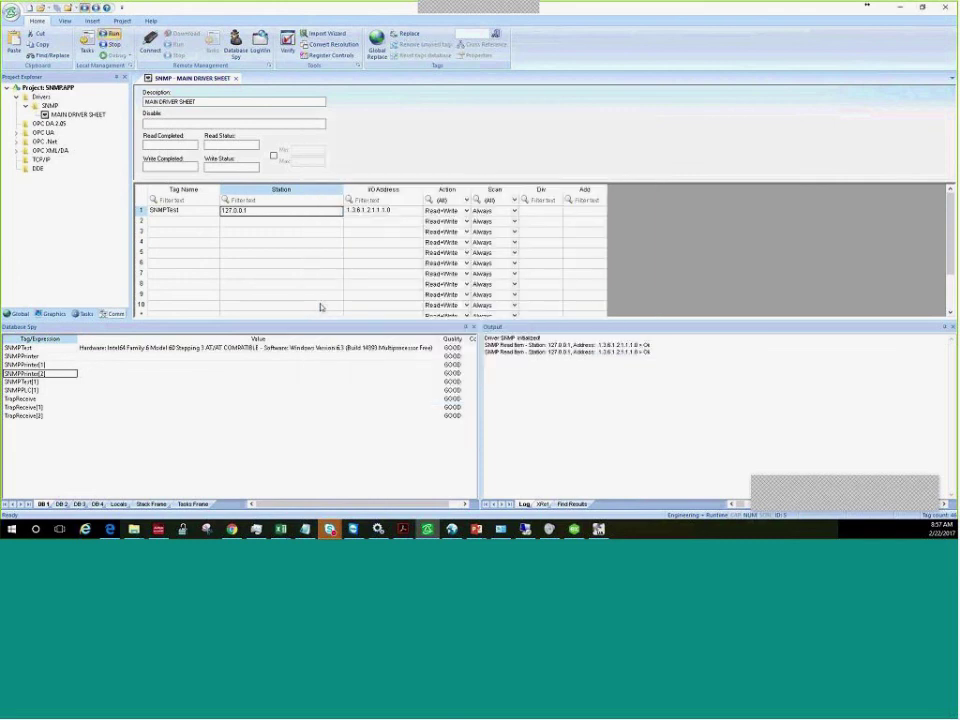
{"action": "left_click", "coordinate": [334, 350]}
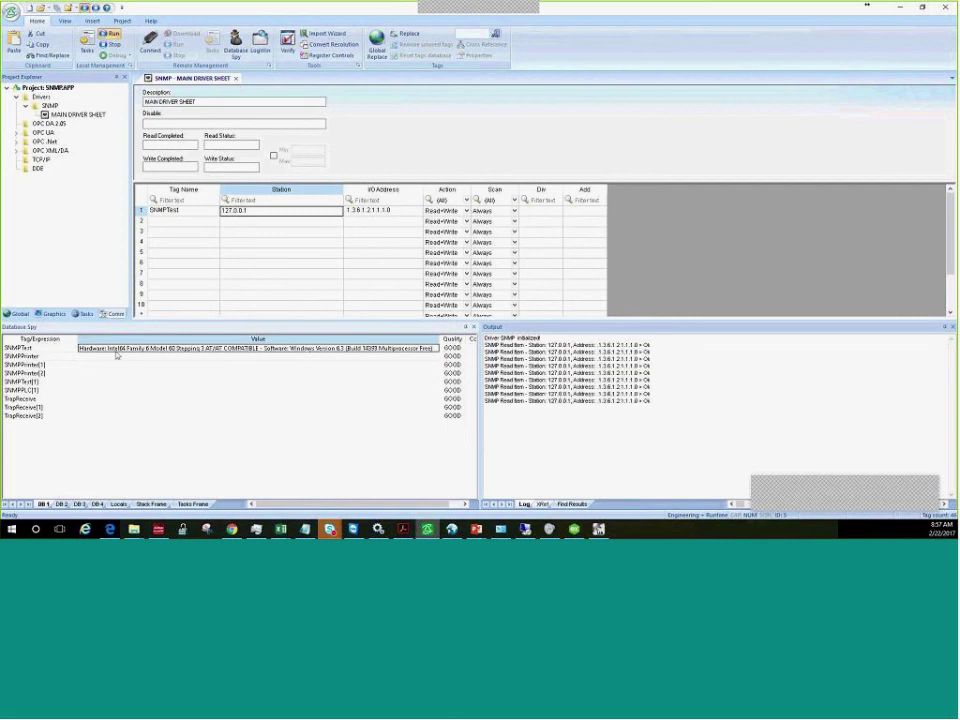
Delete all old rows from the MIB Browser Result Table
{"action": "left_click", "coordinate": [451, 529]}
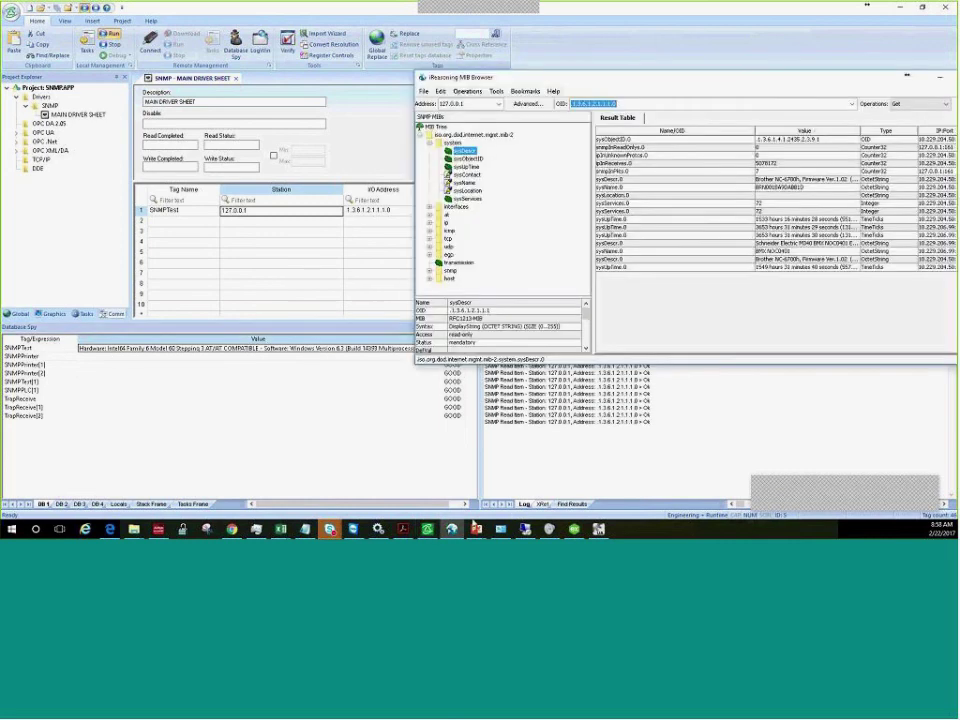
{"action": "left_click_drag", "start_coordinate": [724, 79], "coordinate": [588, 57]}
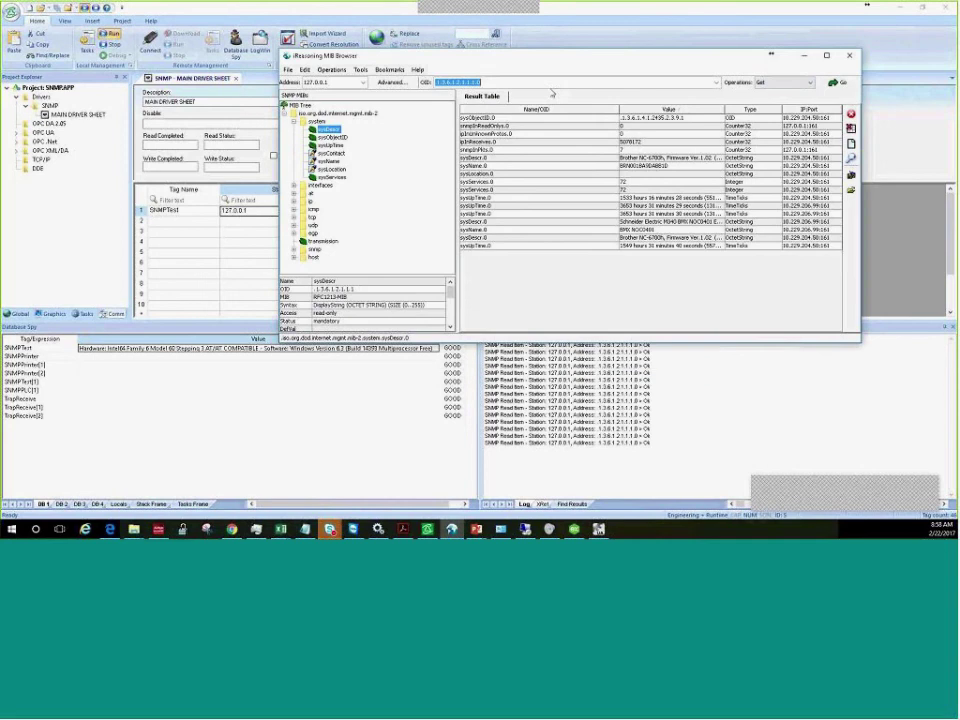
{"action": "left_click", "coordinate": [627, 87]}
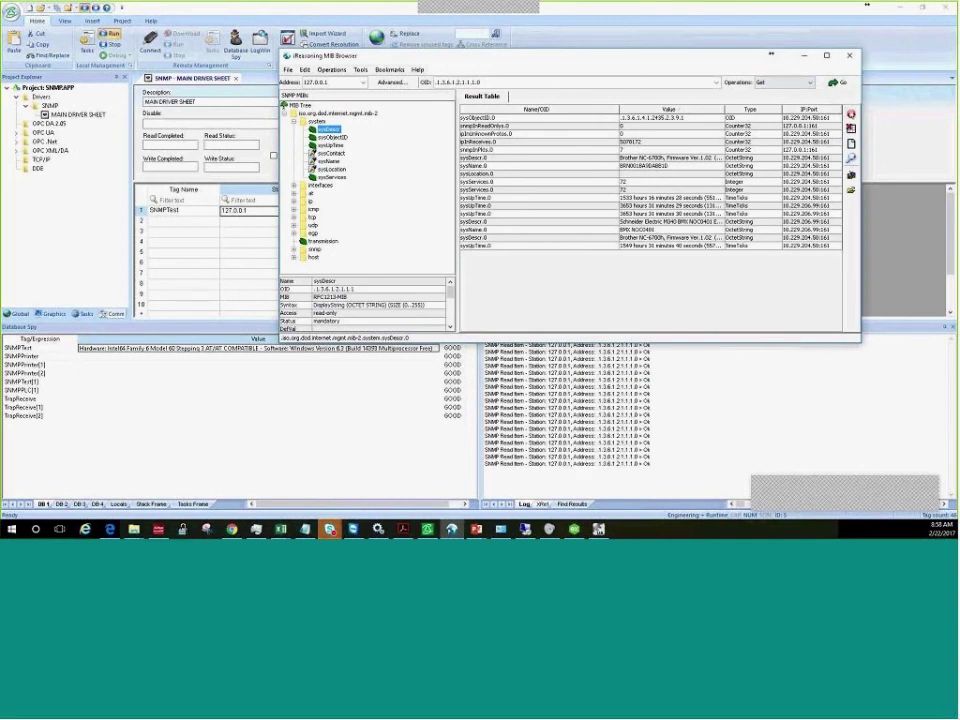
{"action": "left_click", "coordinate": [690, 118]}
{"action": "left_click", "coordinate": [708, 246], "text": "shift"}
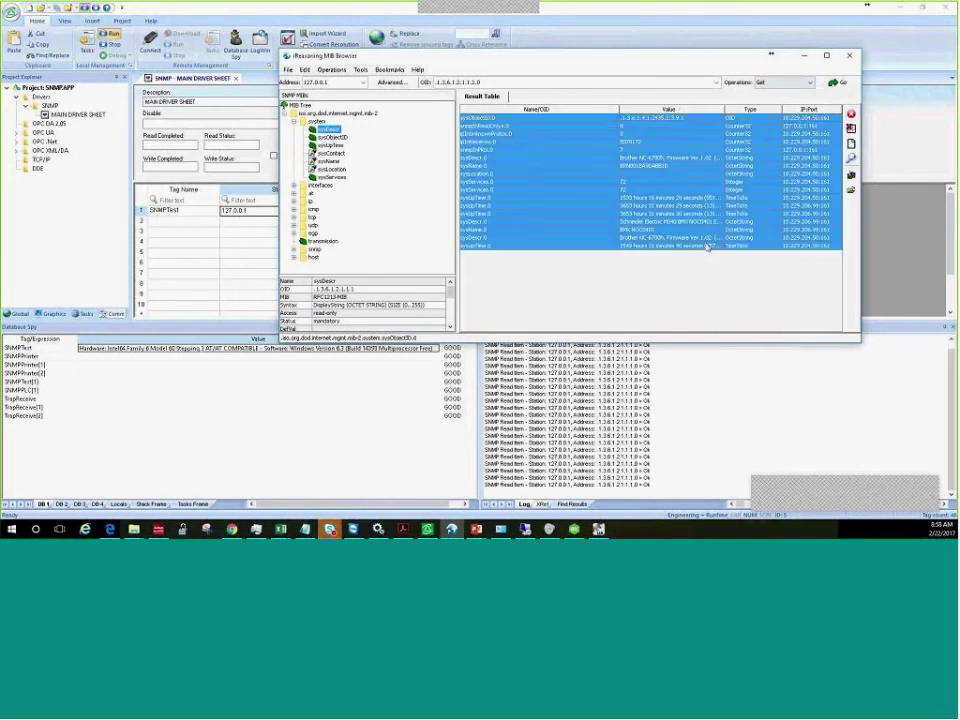
{"action": "right_click", "coordinate": [708, 246]}
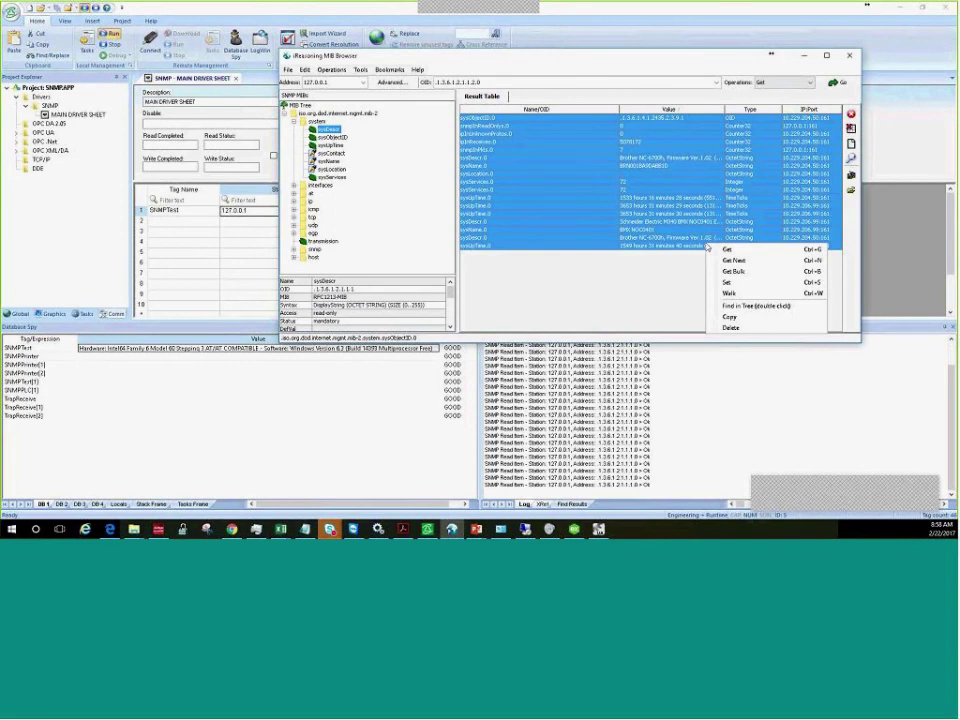
{"action": "left_click", "coordinate": [750, 327]}
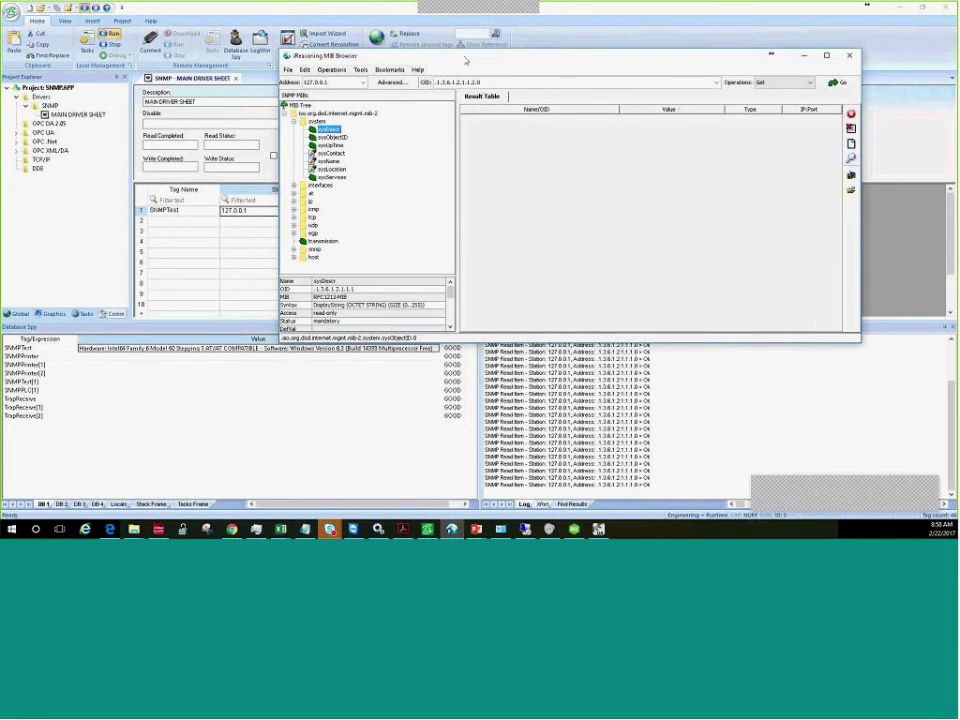
Run a fresh sysDescr Get on 127.0.0.1 and return to the driver sheet
{"action": "left_click_drag", "start_coordinate": [476, 61], "coordinate": [624, 60]}
{"action": "left_click", "coordinate": [486, 139]}
{"action": "left_click", "coordinate": [479, 131]}
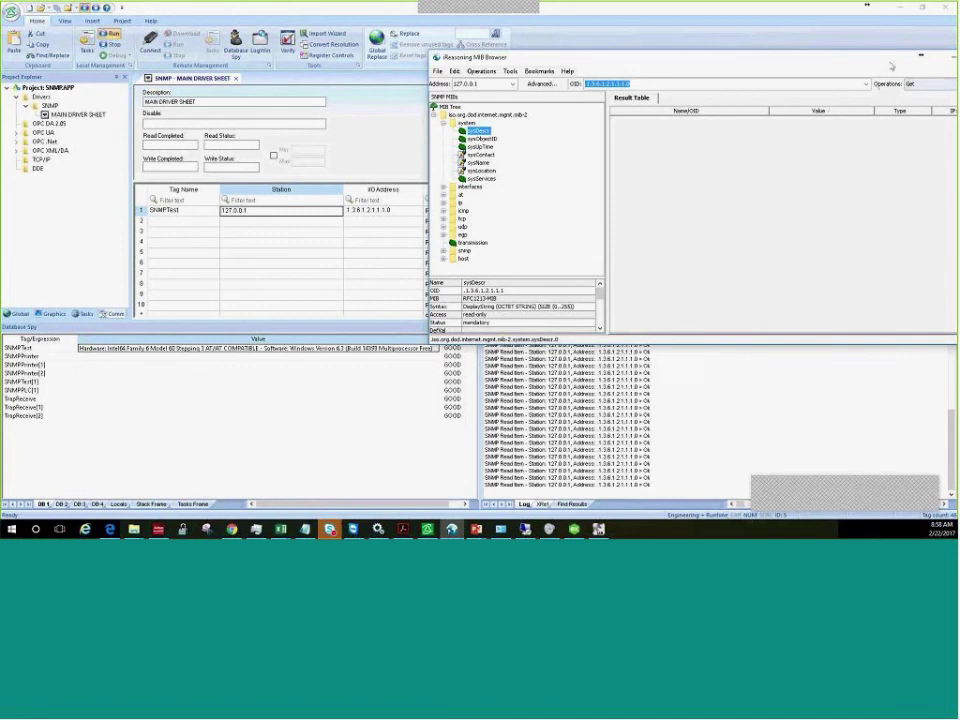
{"action": "left_click_drag", "start_coordinate": [668, 52], "coordinate": [617, 45]}
{"action": "left_click", "coordinate": [933, 78]}
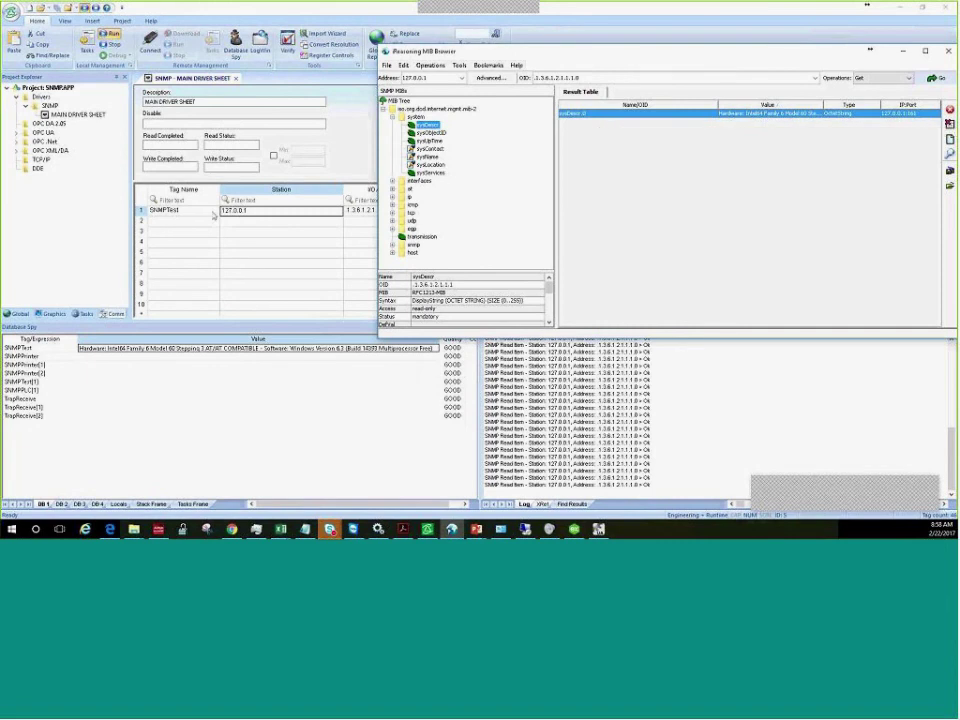
{"action": "left_click", "coordinate": [161, 162]}
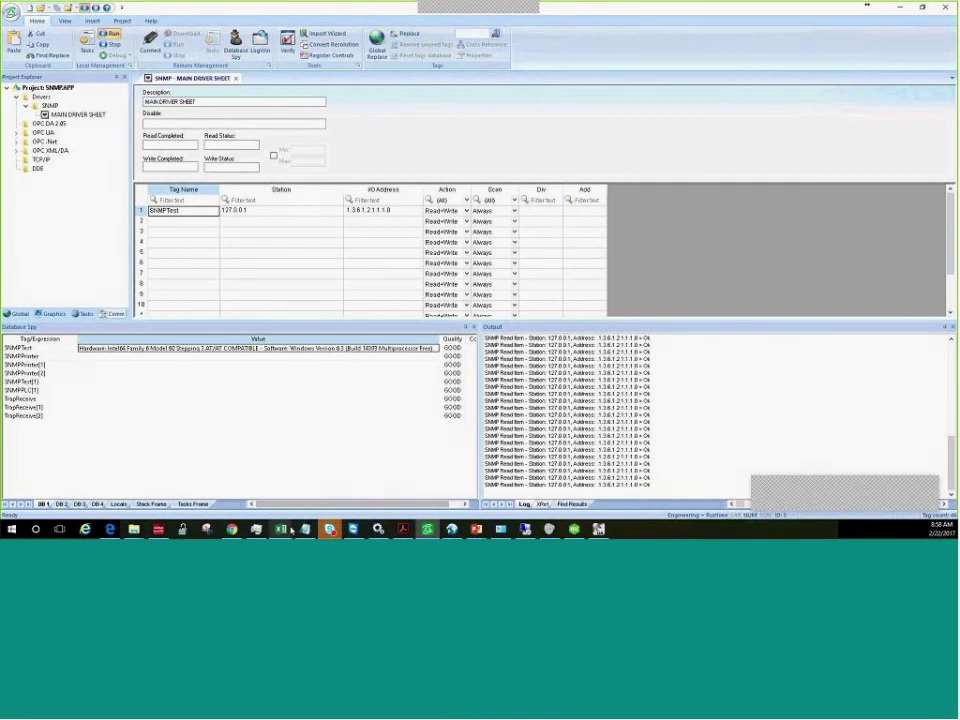
Autofit Book3's column C so the full OIDs show
{"action": "mouse_move", "coordinate": [281, 529]}
{"action": "left_click", "coordinate": [311, 496]}
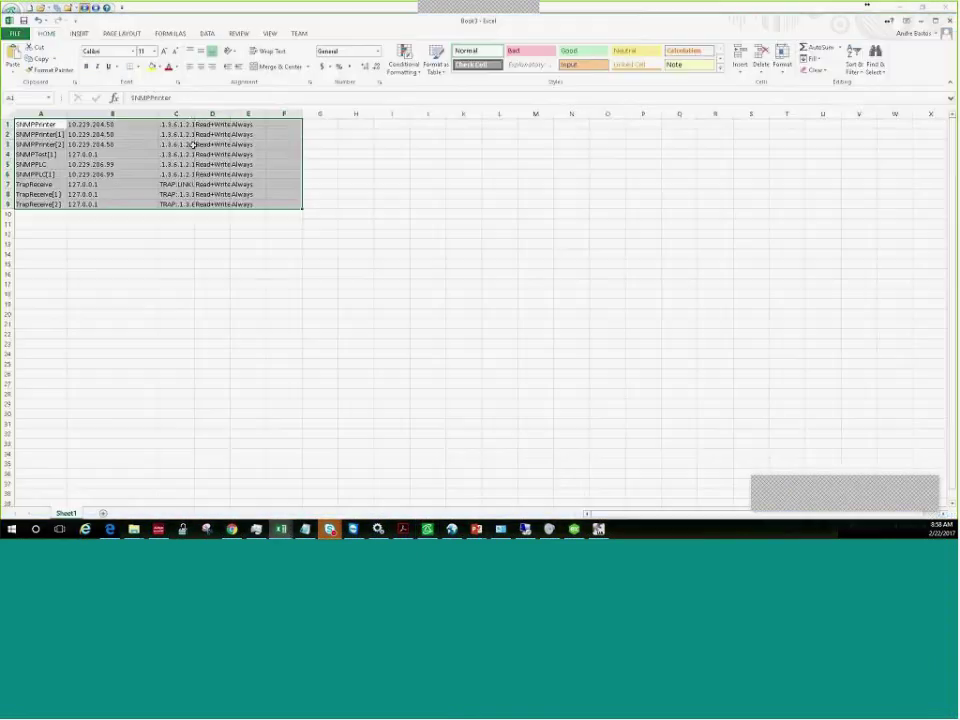
{"action": "left_click_drag", "start_coordinate": [194, 115], "coordinate": [195, 117]}
{"action": "double_click", "coordinate": [195, 117]}
{"action": "left_click", "coordinate": [233, 135]}
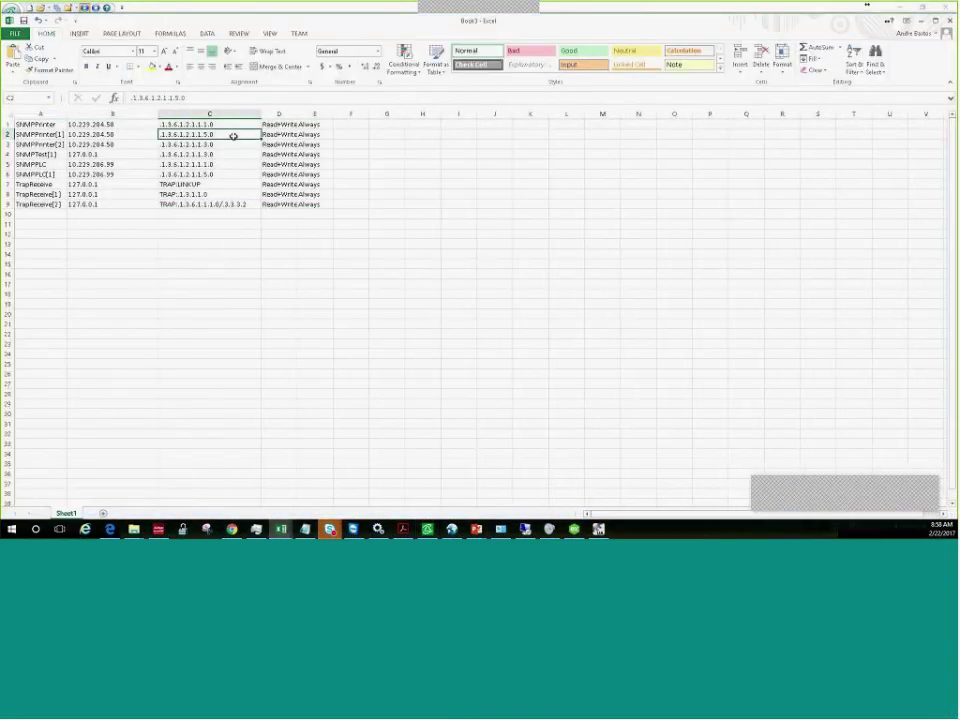
{"action": "left_click", "coordinate": [227, 165]}
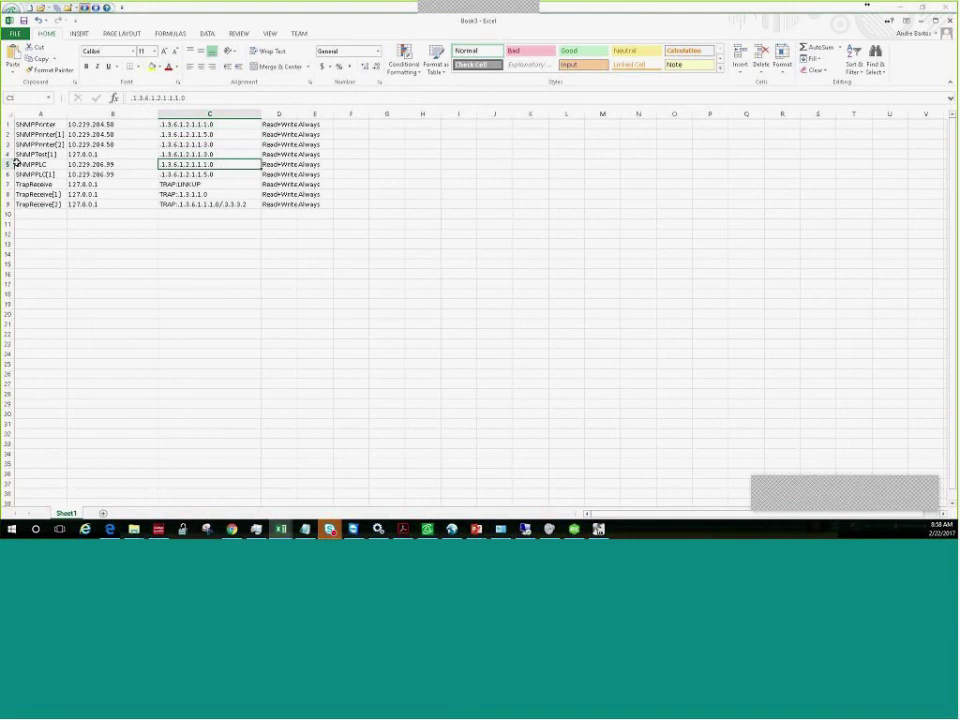
Copy the SNMPPLC row A5:E5
{"action": "left_click_drag", "start_coordinate": [20, 164], "coordinate": [110, 165]}
{"action": "left_click_drag", "start_coordinate": [243, 168], "coordinate": [318, 166]}
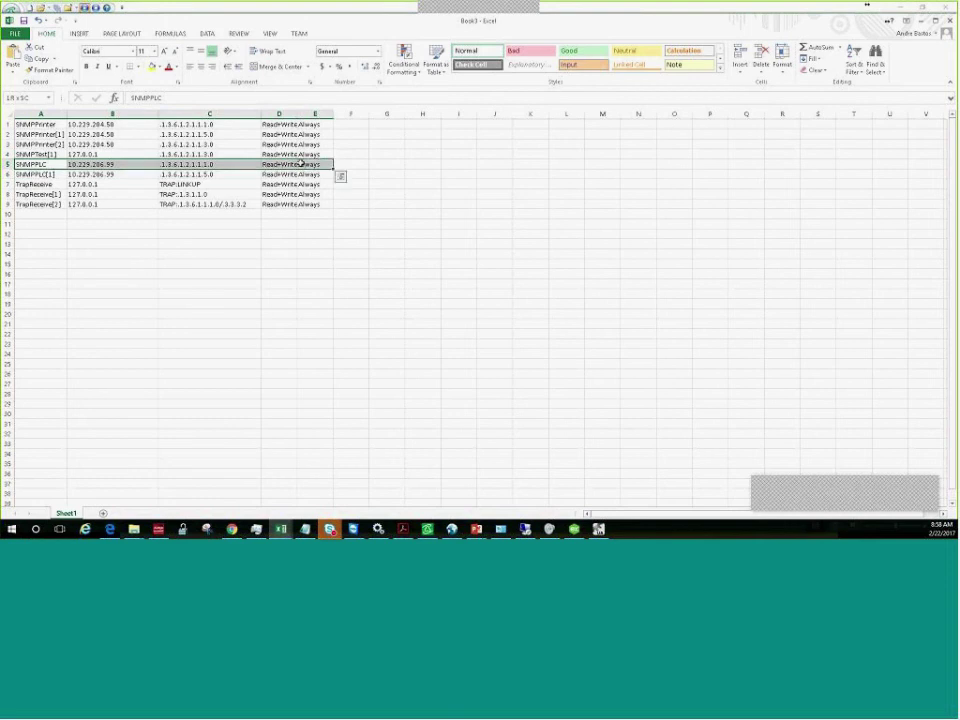
{"action": "key", "text": "ctrl+c"}
Paste the SNMPPLC row into row 2 of the SNMP driver sheet
{"action": "key", "text": "alt+Tab"}
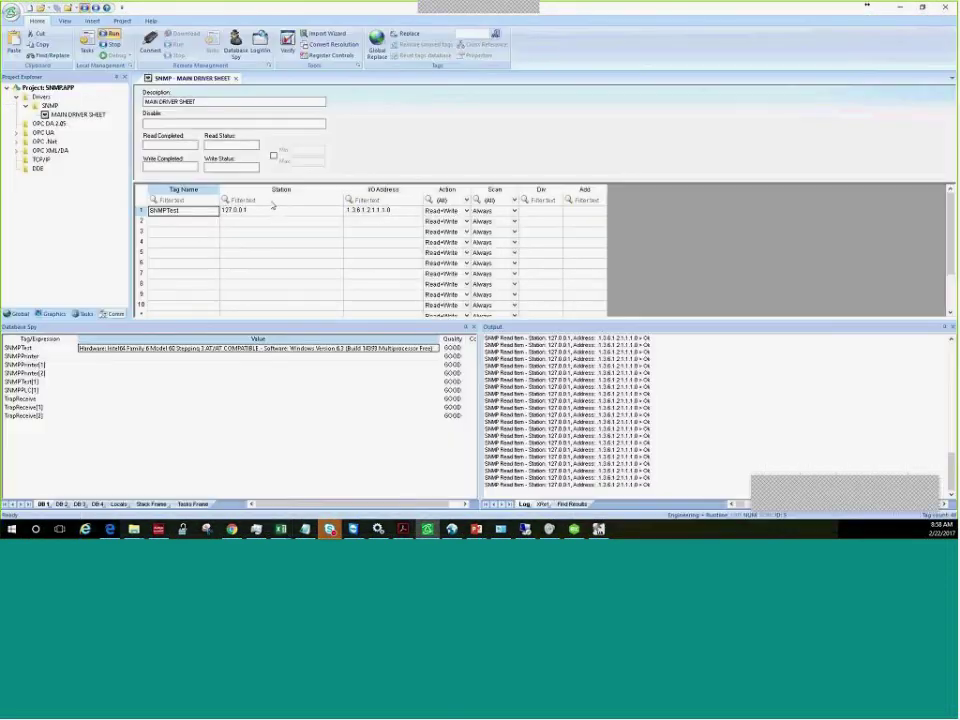
{"action": "key", "text": "ctrl+v"}
{"action": "left_click", "coordinate": [264, 221]}
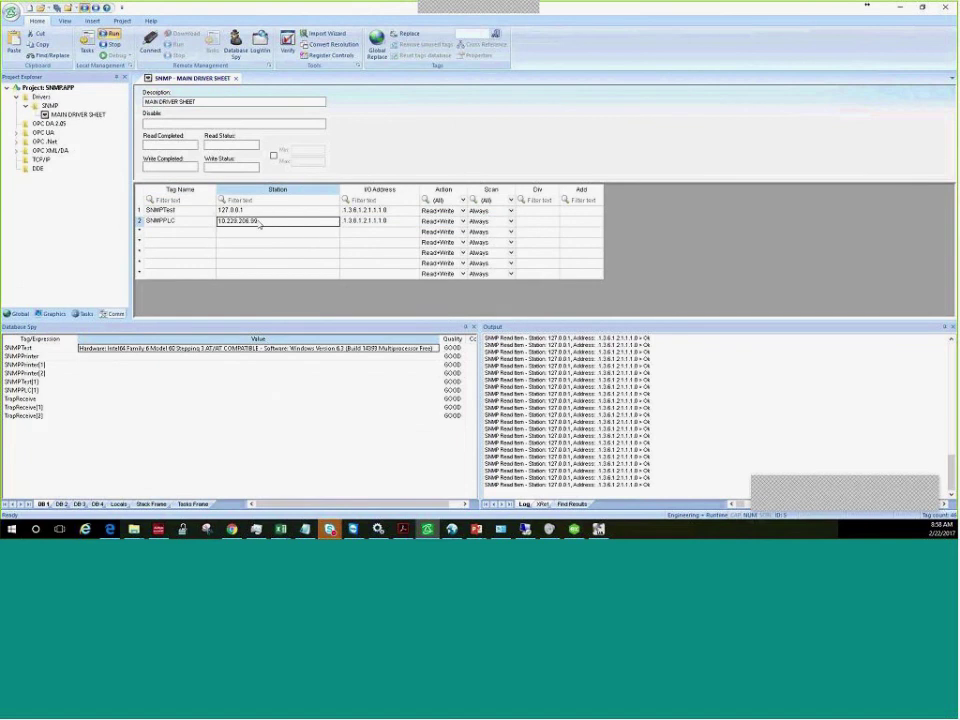
{"action": "left_click", "coordinate": [378, 224]}
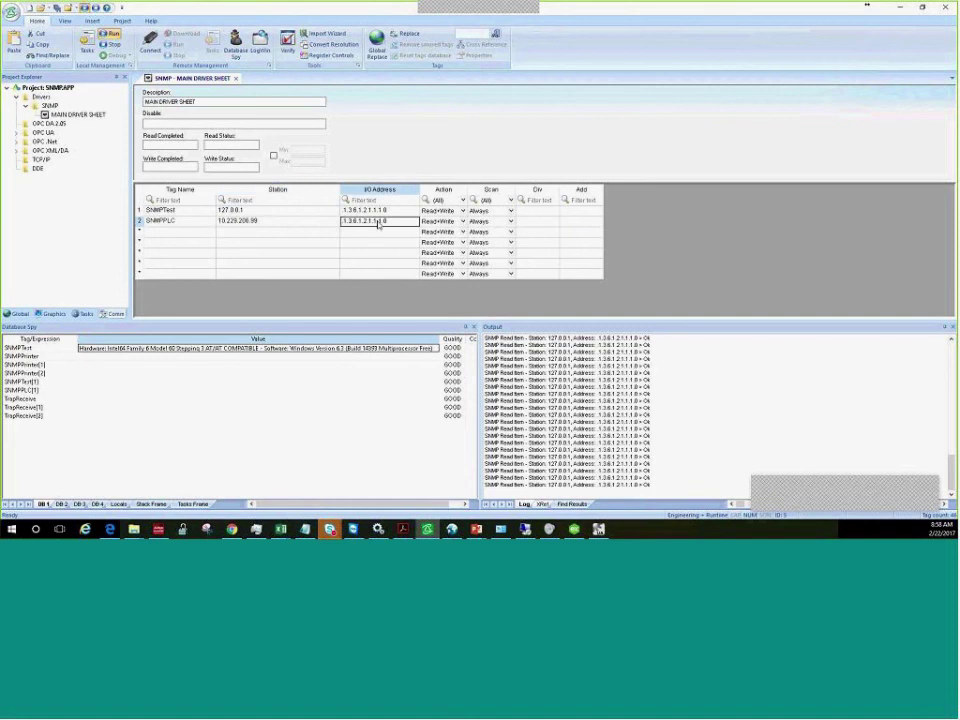
Add SNMPPLC to Database Spy and check its Schneider Electric M340 value
{"action": "left_click", "coordinate": [190, 224]}
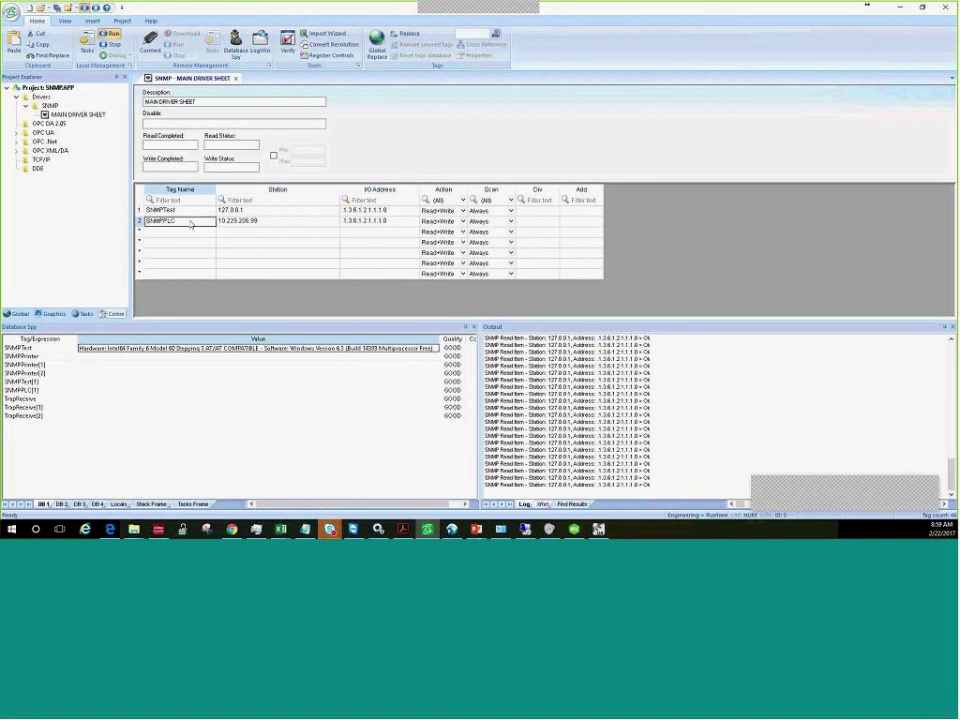
{"action": "left_click_drag", "start_coordinate": [190, 224], "coordinate": [59, 367]}
{"action": "left_click", "coordinate": [45, 348]}
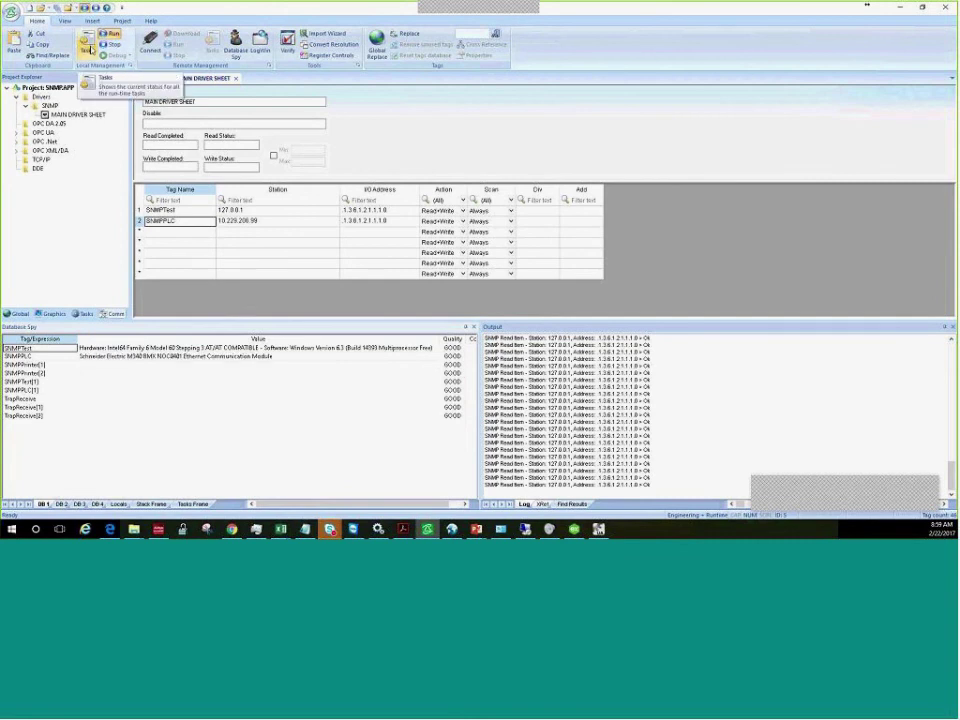
{"action": "left_click", "coordinate": [143, 357]}
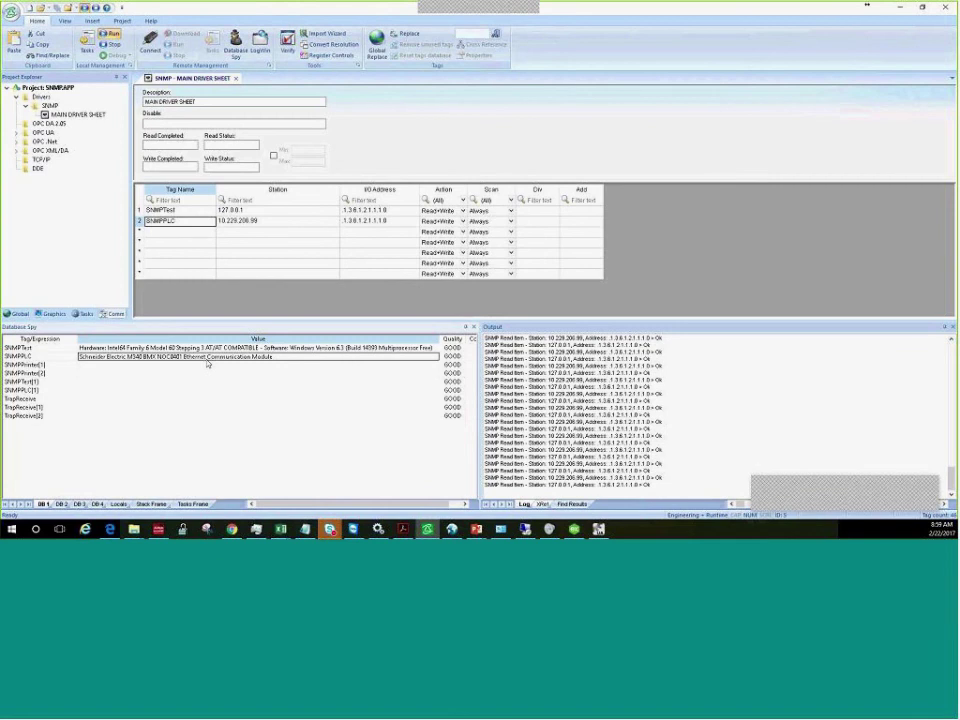
{"action": "key", "text": "alt+Tab"}
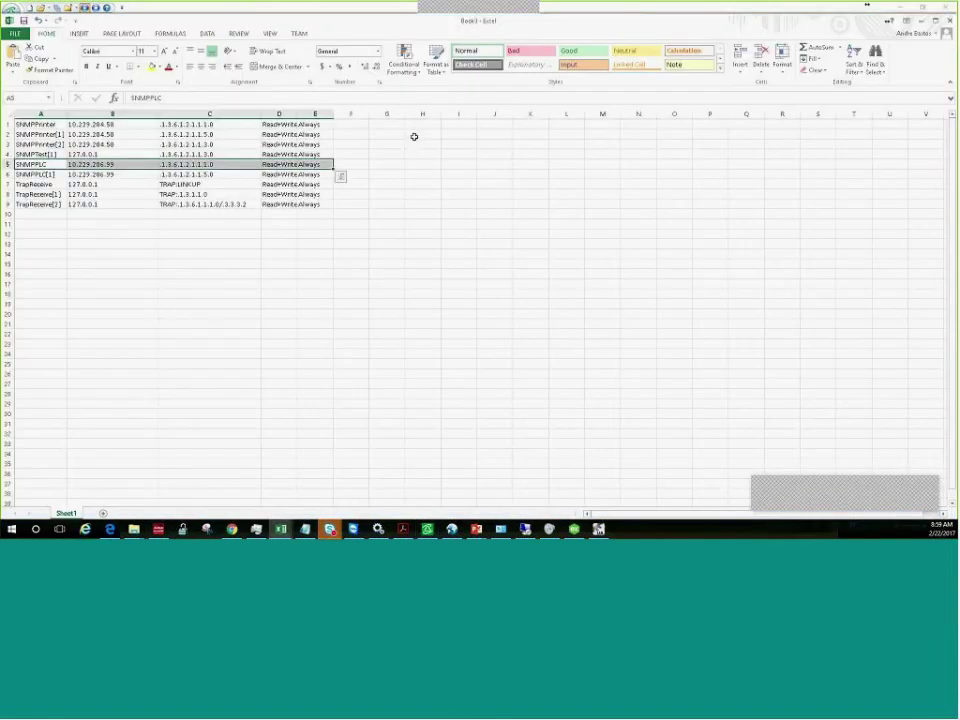
Run a sysDescr Get against the printer at 10.229.204.50
{"action": "key", "text": "alt+Tab"}
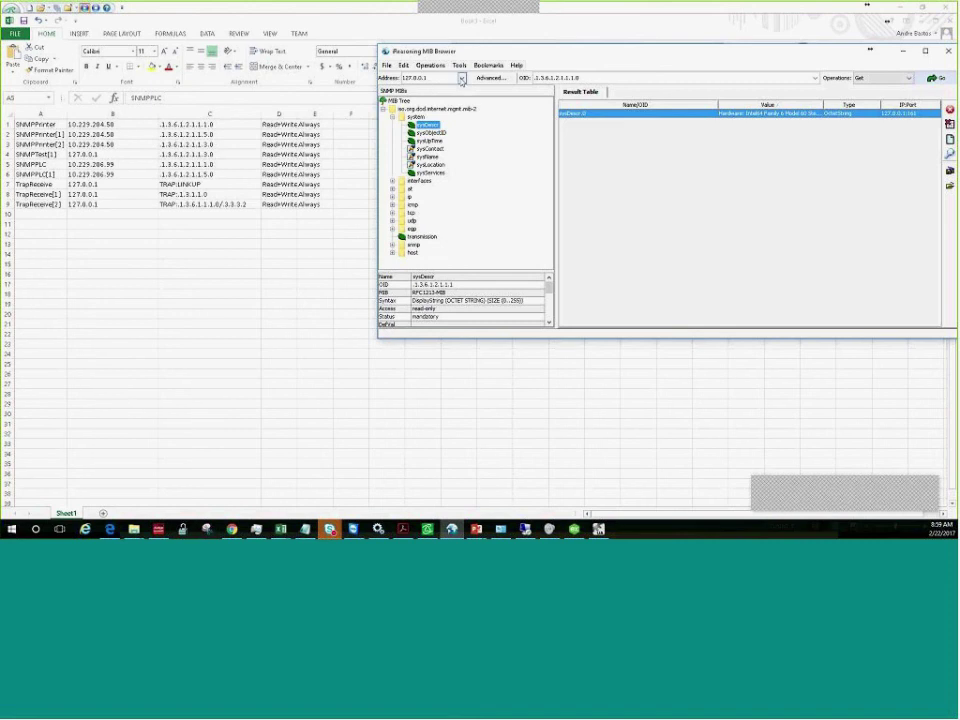
{"action": "left_click", "coordinate": [461, 80]}
{"action": "key", "text": "Down"}
{"action": "key", "text": "Return"}
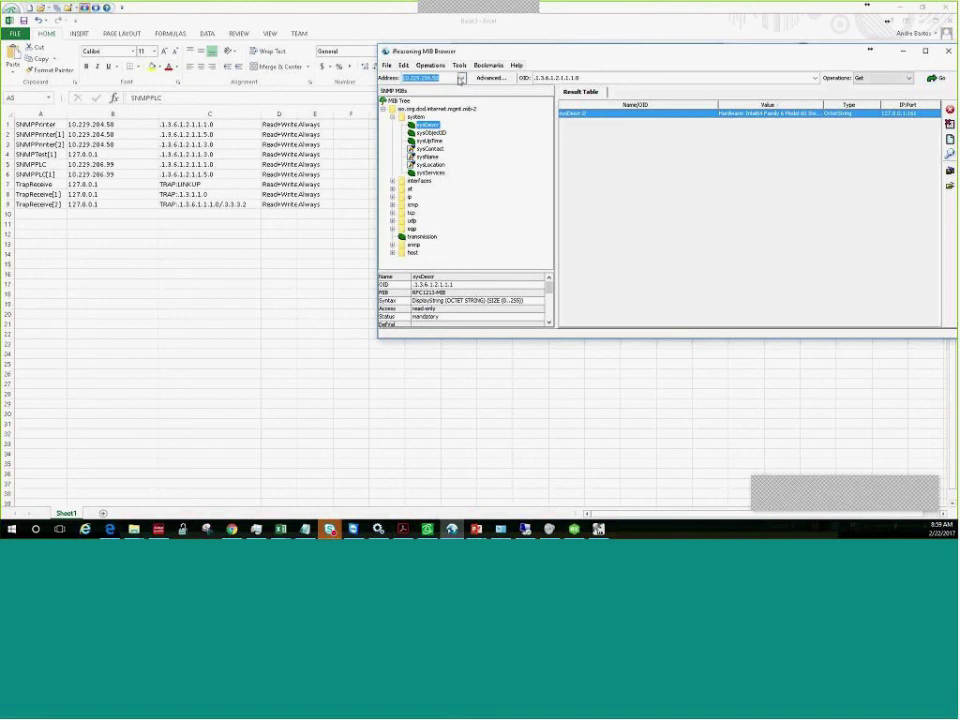
{"action": "left_click", "coordinate": [434, 125]}
{"action": "left_click", "coordinate": [941, 80]}
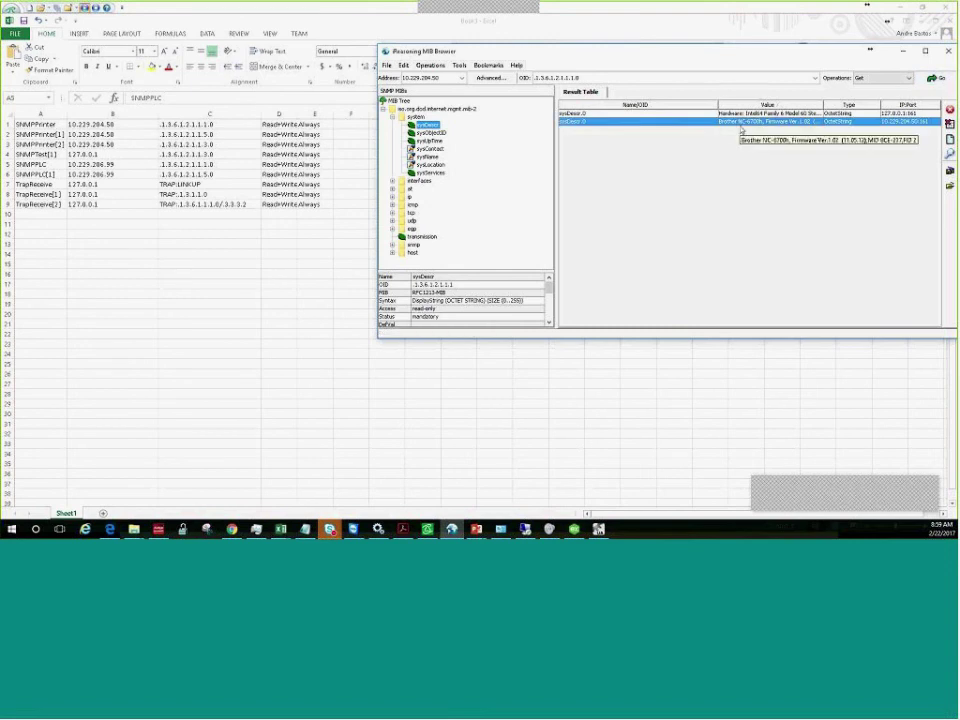
Copy the SNMPPrinter row A1:E1 from the Excel tag list
{"action": "left_click", "coordinate": [53, 124]}
{"action": "left_click_drag", "start_coordinate": [53, 124], "coordinate": [322, 126]}
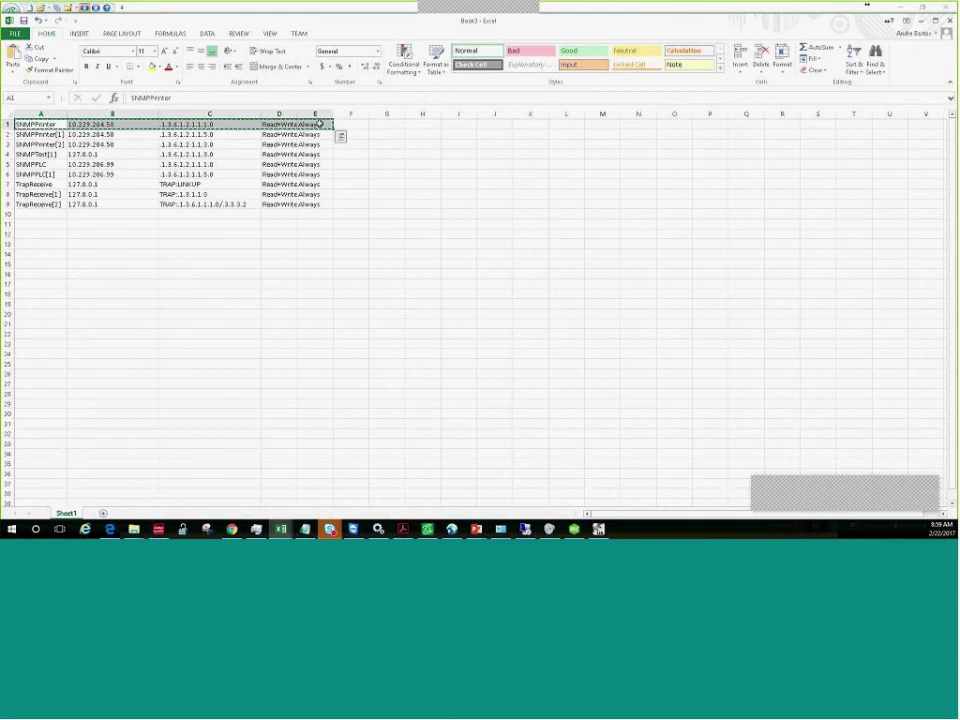
{"action": "key", "text": "ctrl+c"}
{"action": "key", "text": "alt+Tab"}
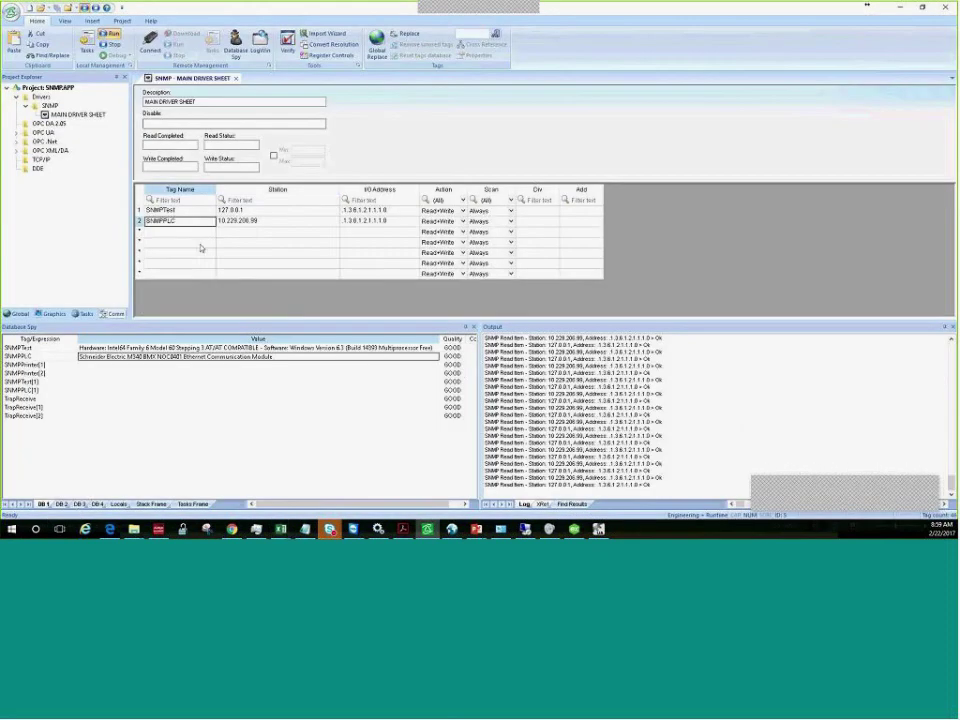
Paste SNMPPrinter into row 3, add it to Database Spy, and compare all three tag values
{"action": "key", "text": "ctrl+v"}
{"action": "left_click", "coordinate": [266, 233]}
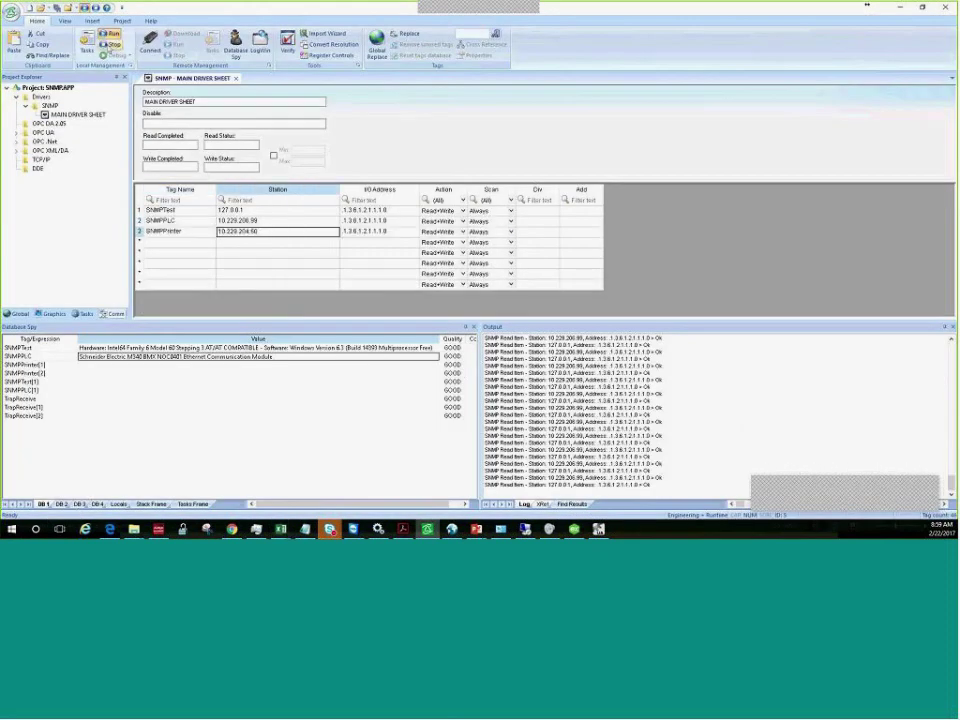
{"action": "left_click", "coordinate": [178, 233]}
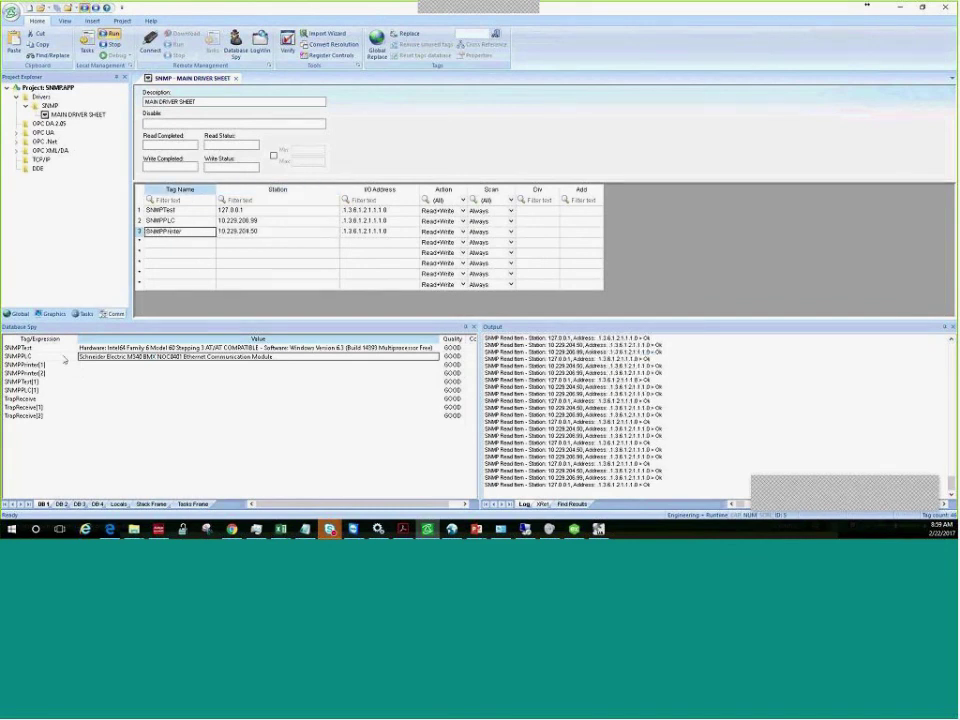
{"action": "left_click_drag", "start_coordinate": [178, 233], "coordinate": [68, 366]}
{"action": "left_click", "coordinate": [137, 365]}
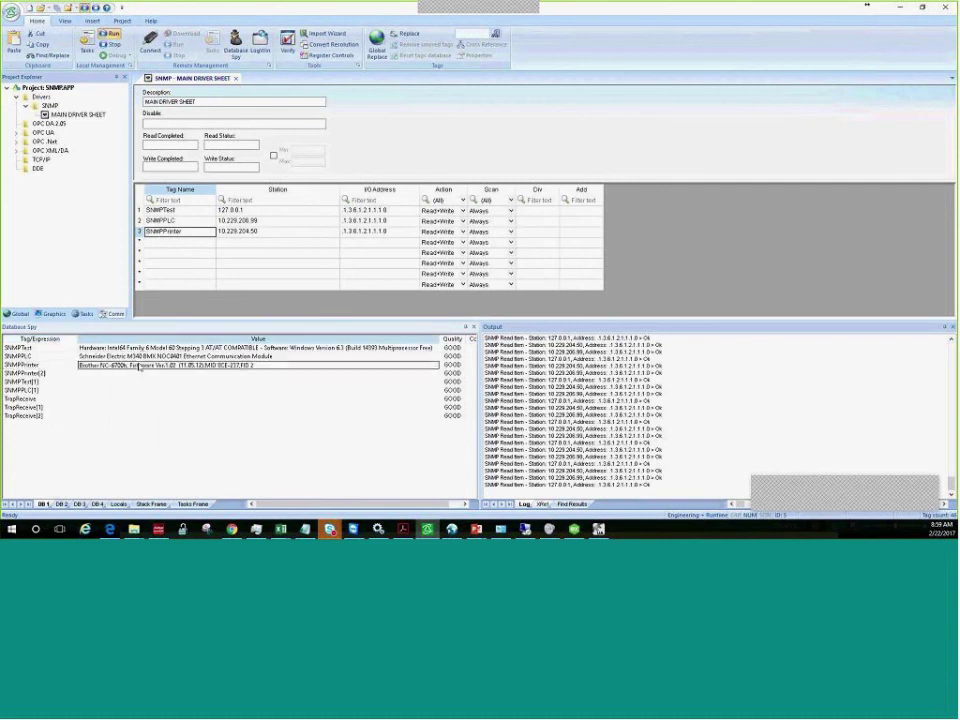
{"action": "left_click", "coordinate": [141, 358]}
{"action": "left_click", "coordinate": [145, 365]}
{"action": "left_click", "coordinate": [148, 357]}
{"action": "left_click", "coordinate": [151, 349]}
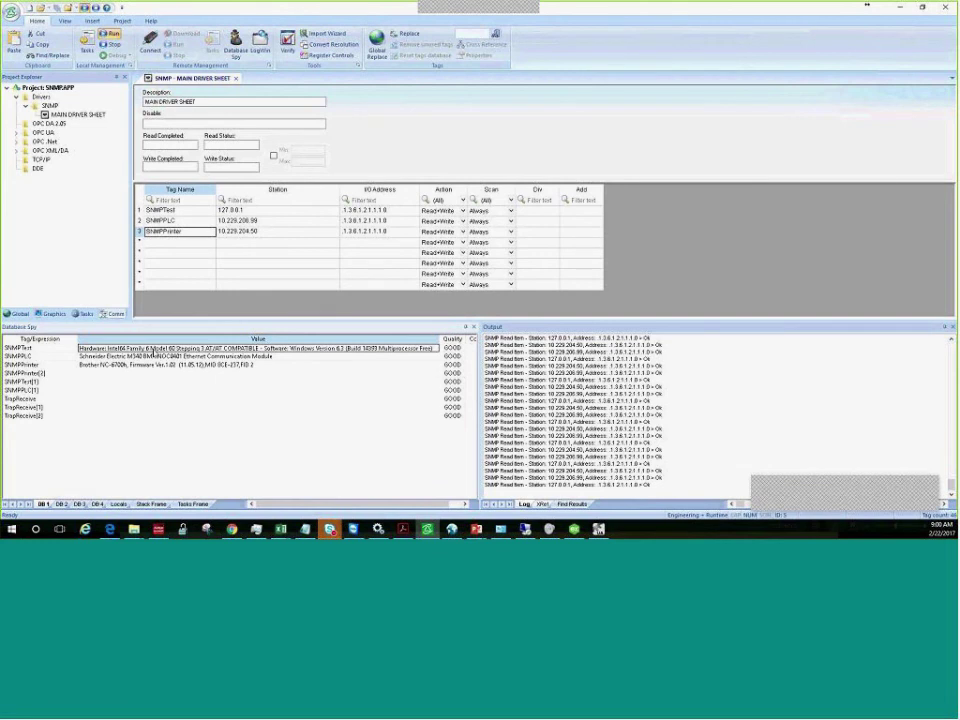
Check the rows' I/O addresses, then run a sysUpTime Get on the printer
{"action": "left_click", "coordinate": [310, 210]}
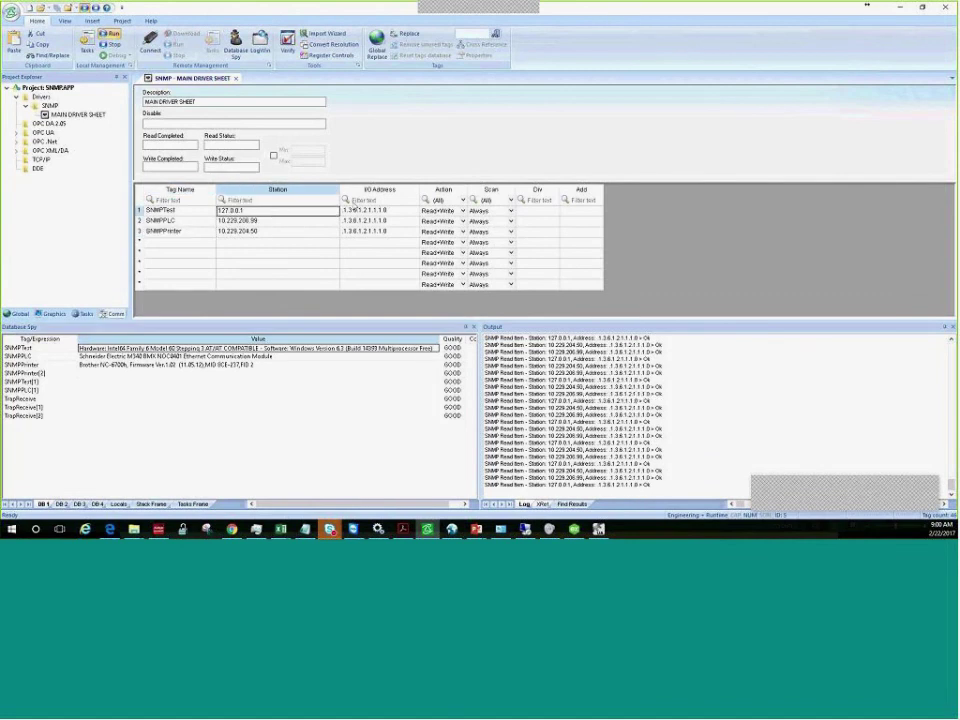
{"action": "left_click", "coordinate": [346, 208]}
{"action": "left_click", "coordinate": [362, 232]}
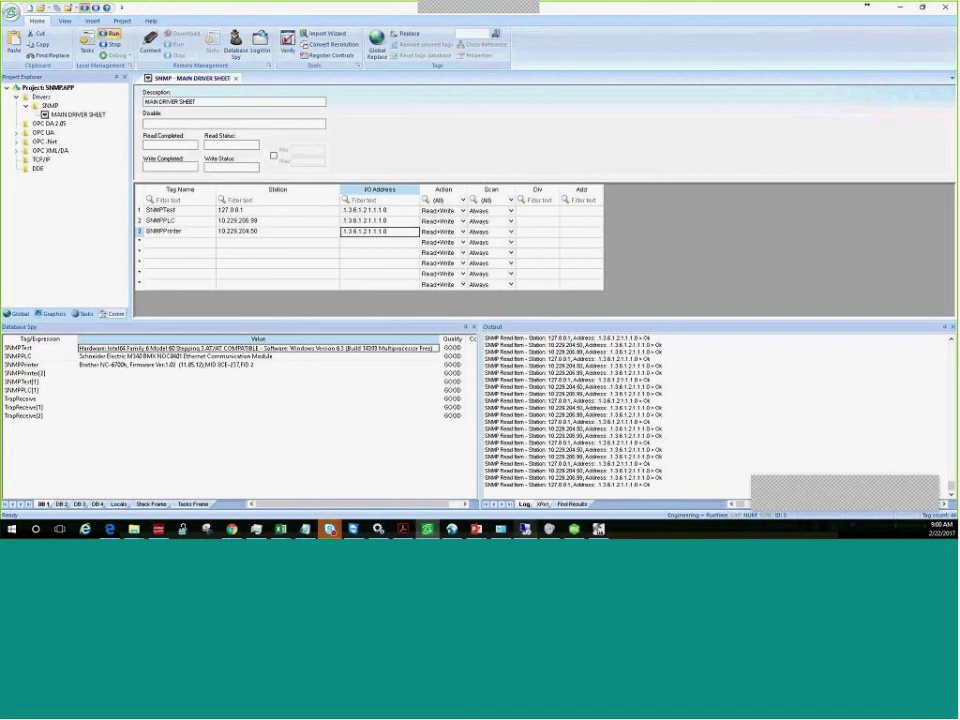
{"action": "left_click", "coordinate": [452, 528]}
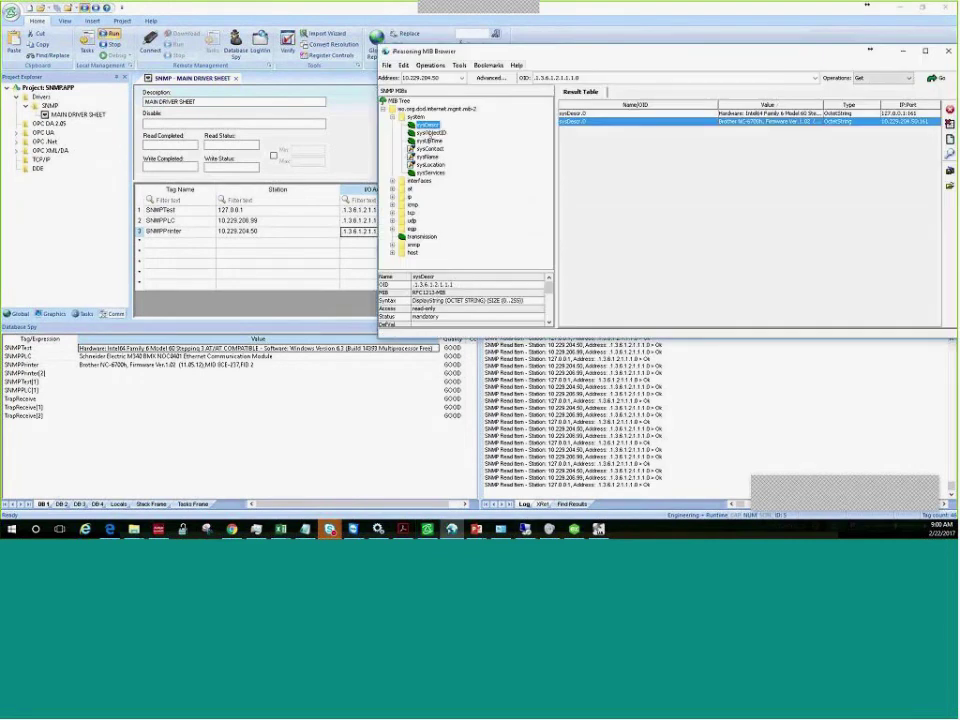
{"action": "left_click", "coordinate": [430, 132]}
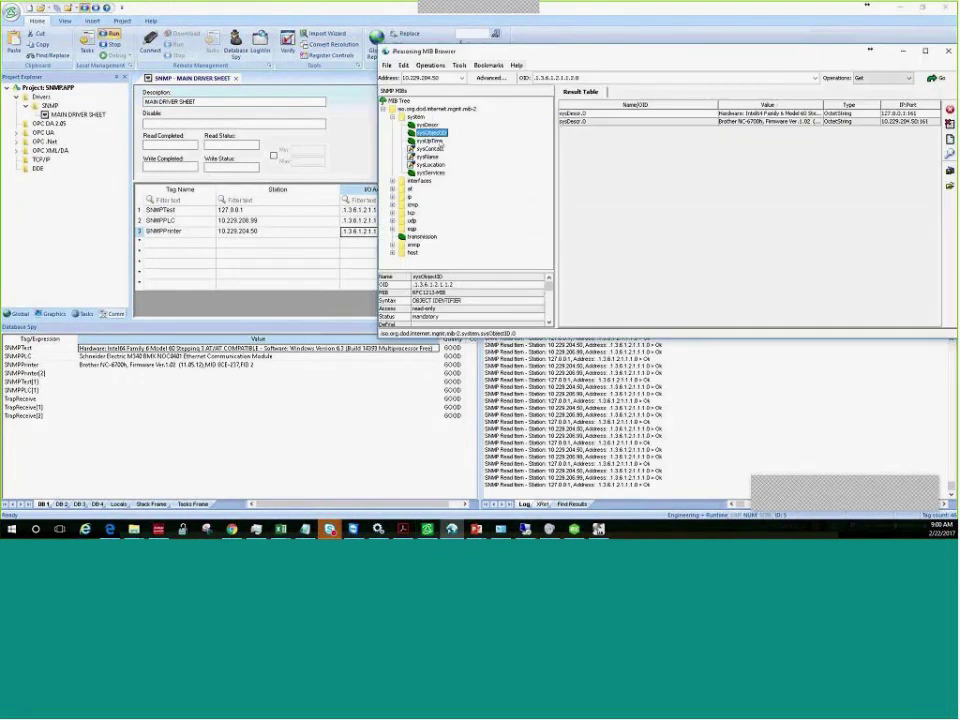
{"action": "left_click", "coordinate": [424, 141]}
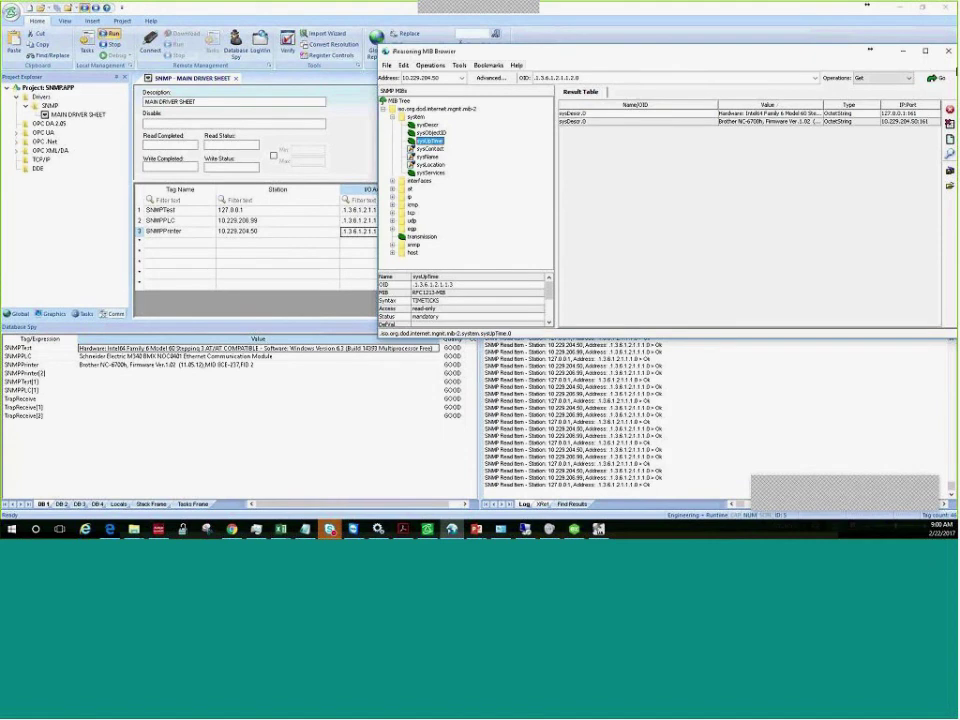
{"action": "left_click", "coordinate": [933, 78]}
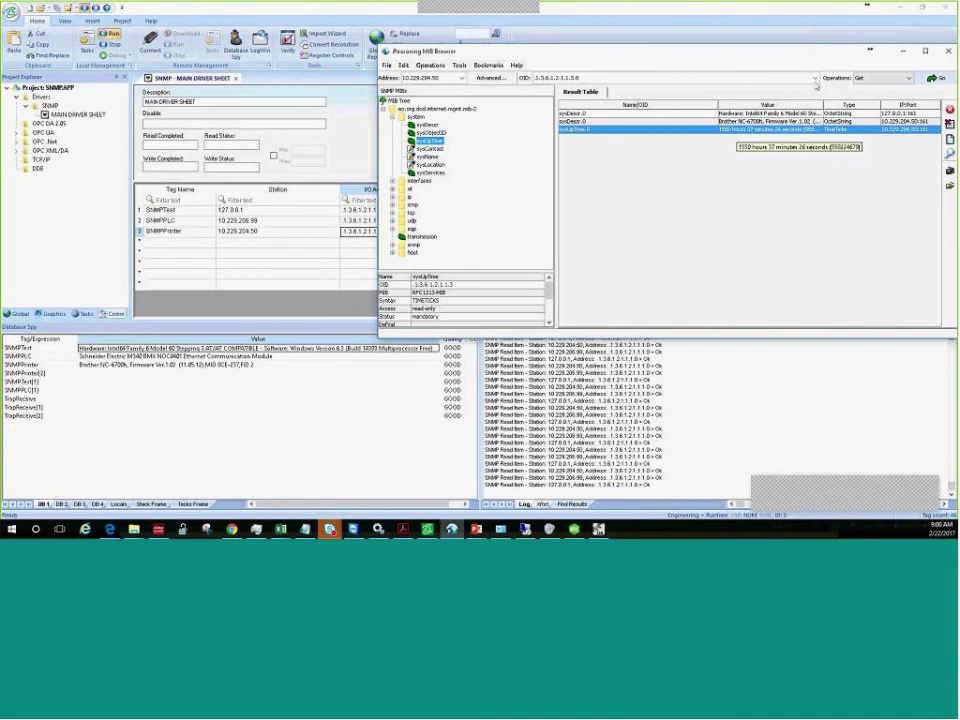
Copy the sysUpTime OID and paste 1.3.6.1.2.1.1.3.0 into row 4's I/O Address
{"action": "left_click_drag", "start_coordinate": [536, 77], "coordinate": [579, 77]}
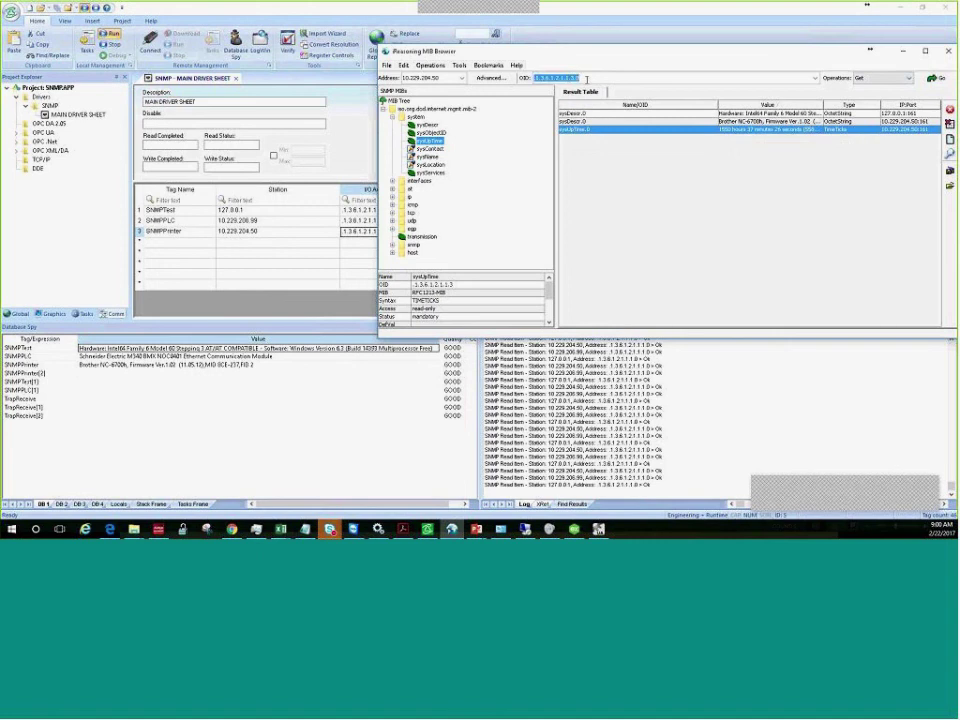
{"action": "left_click", "coordinate": [354, 244]}
{"action": "key", "text": "ctrl+v"}
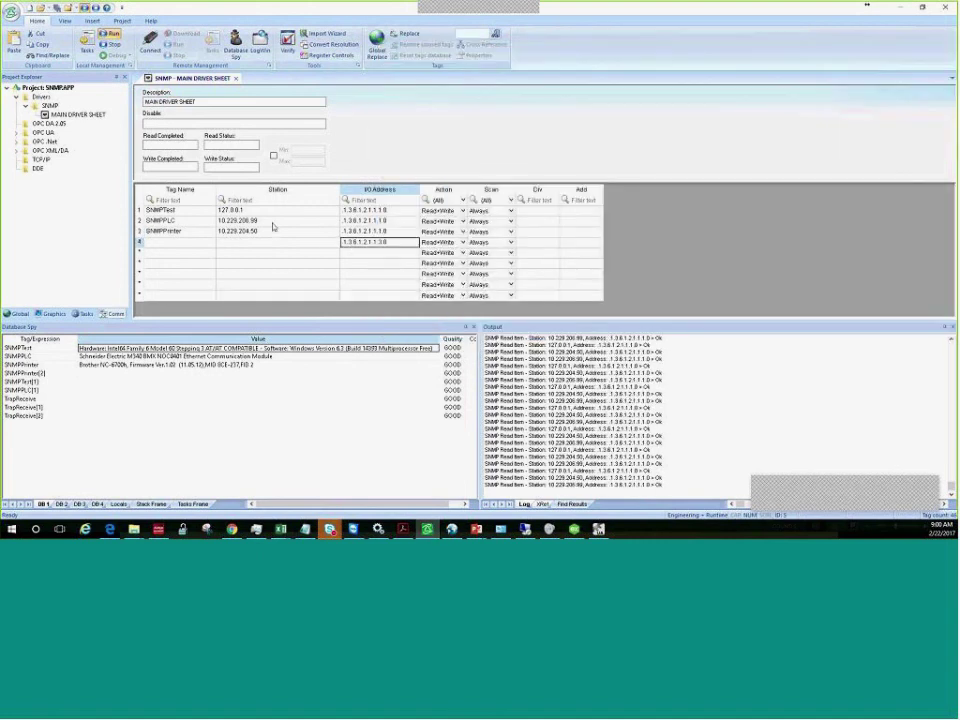
Fill row 4 with the printer station and tag SNMPPrinter[1], and watch it in Database Spy
{"action": "left_click", "coordinate": [275, 232]}
{"action": "key", "text": "Down"}
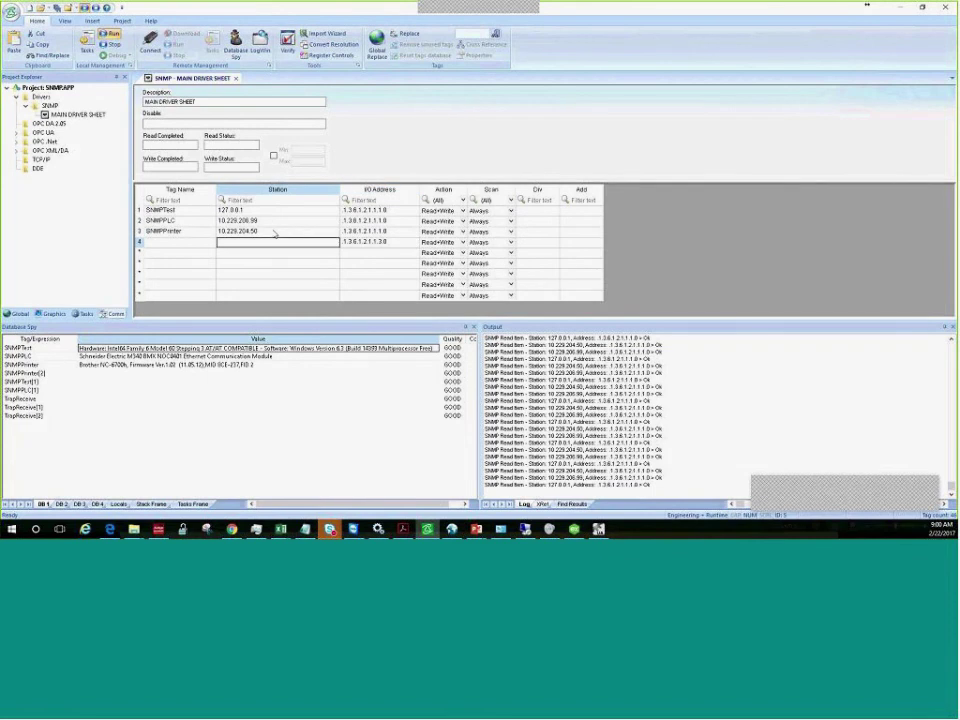
{"action": "key", "text": "ctrl+v"}
{"action": "key", "text": "Left"}
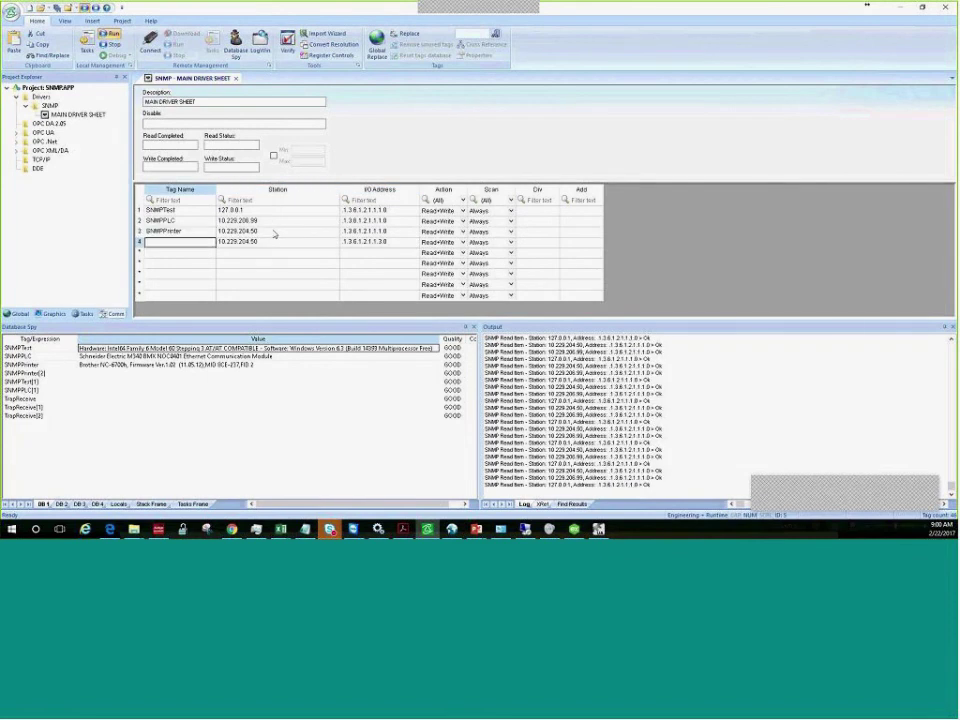
{"action": "type", "text": "SNMPPrinter[1]"}
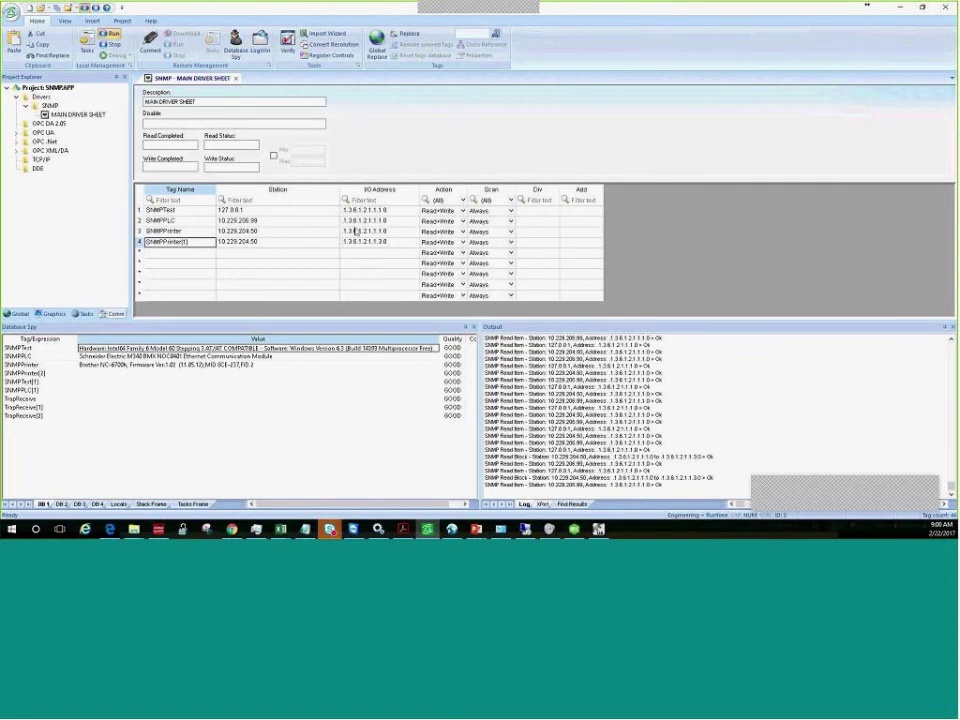
{"action": "left_click", "coordinate": [66, 374]}
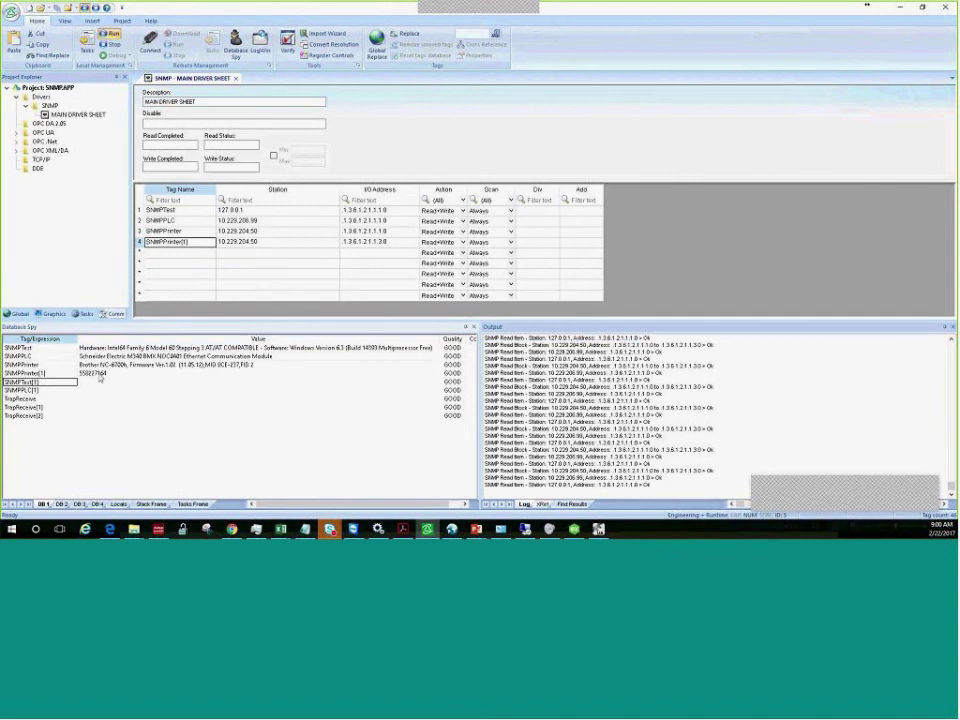
{"action": "key", "text": "Return"}
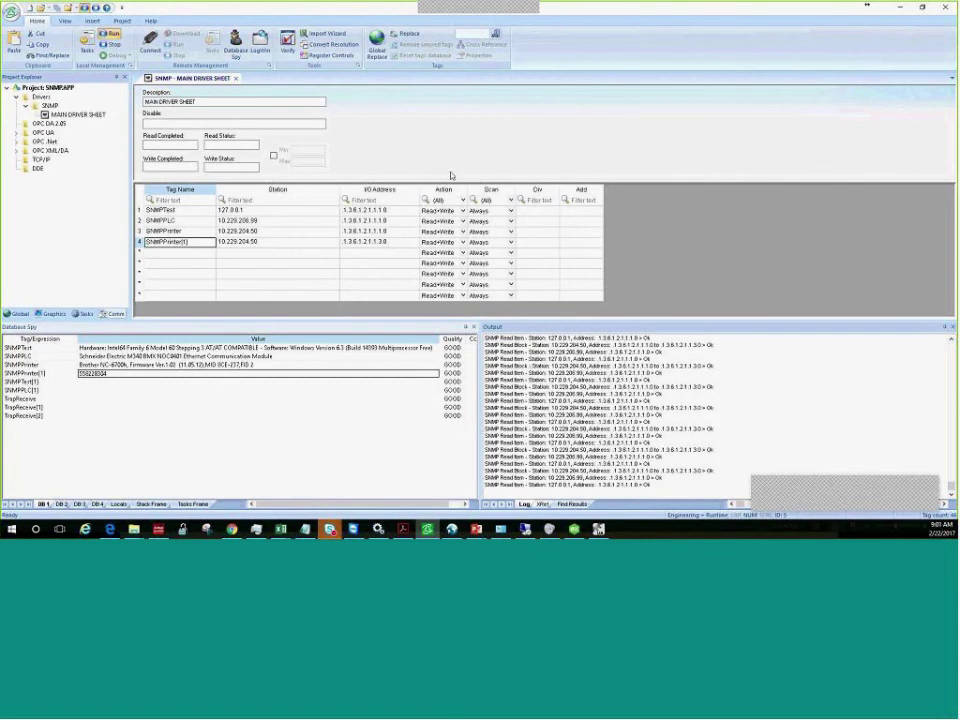
Fill row 5 with station 10.229.206.99 and tag name SNMPPLC[1]
{"action": "left_click", "coordinate": [267, 226]}
{"action": "key", "text": "ctrl+c"}
{"action": "key", "text": "Down"}
{"action": "key", "text": "Down"}
{"action": "key", "text": "Down"}
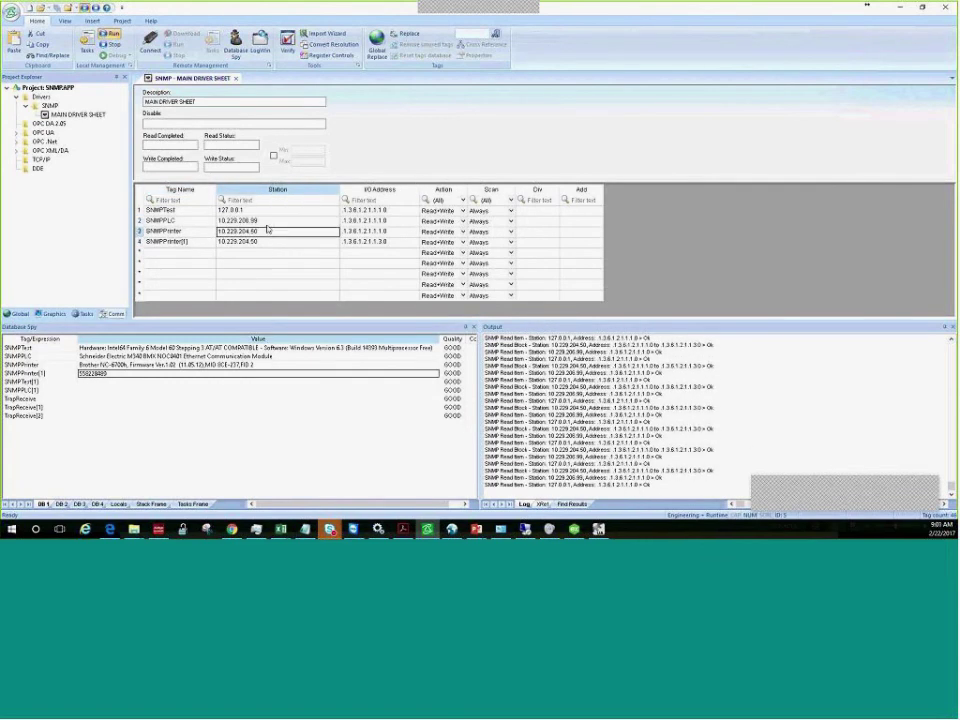
{"action": "key", "text": "ctrl+v"}
{"action": "key", "text": "Left"}
{"action": "key", "text": "Up"}
{"action": "key", "text": "Up"}
{"action": "key", "text": "Up"}
{"action": "key", "text": "Down"}
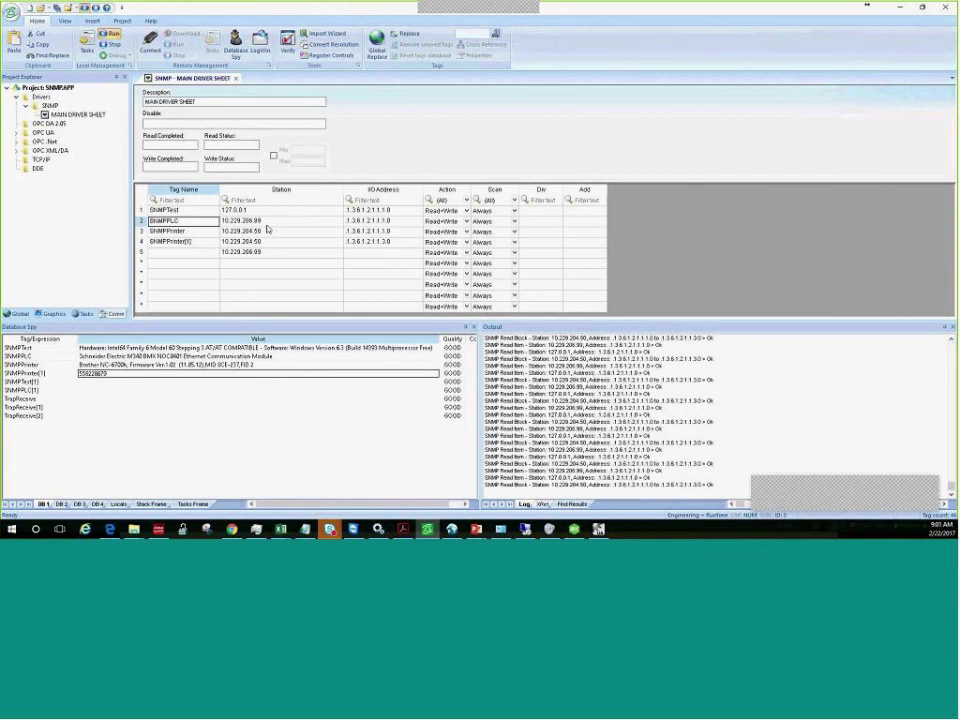
{"action": "key", "text": "Down"}
{"action": "key", "text": "Down"}
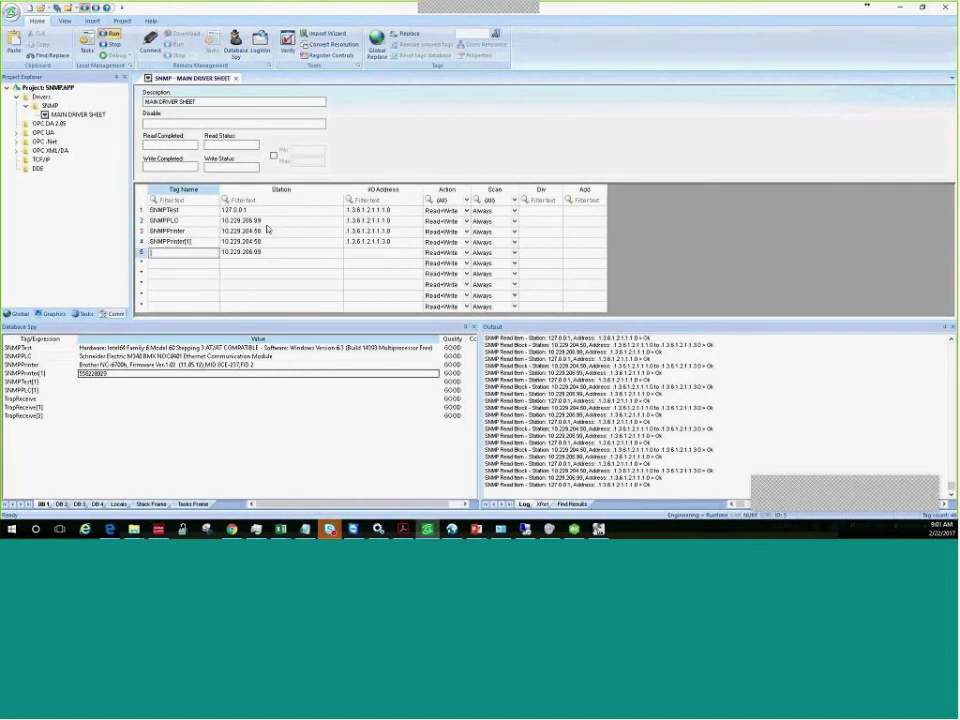
{"action": "type", "text": "SNMPPLC[1]"}
{"action": "key", "text": "Right"}
Copy uptime OID 1.3.6.1.2.1.1.3.0 into row 5's I/O Address and check SNMPPLC[1]'s live value
{"action": "key", "text": "Up"}
{"action": "key", "text": "Right"}
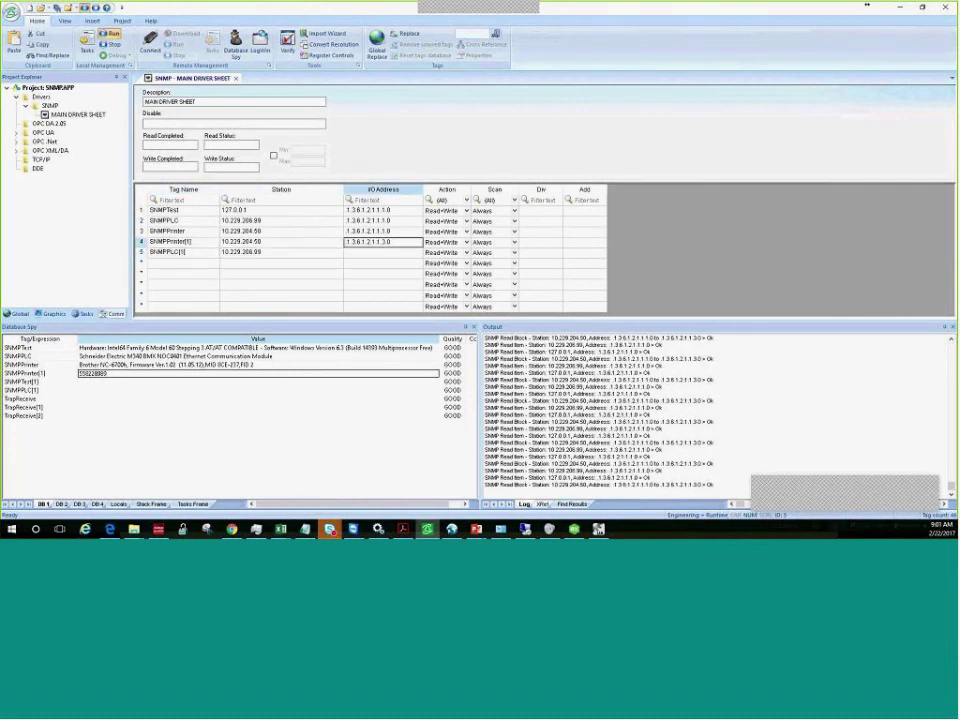
{"action": "key", "text": "ctrl+c"}
{"action": "key", "text": "Down"}
{"action": "key", "text": "ctrl+v"}
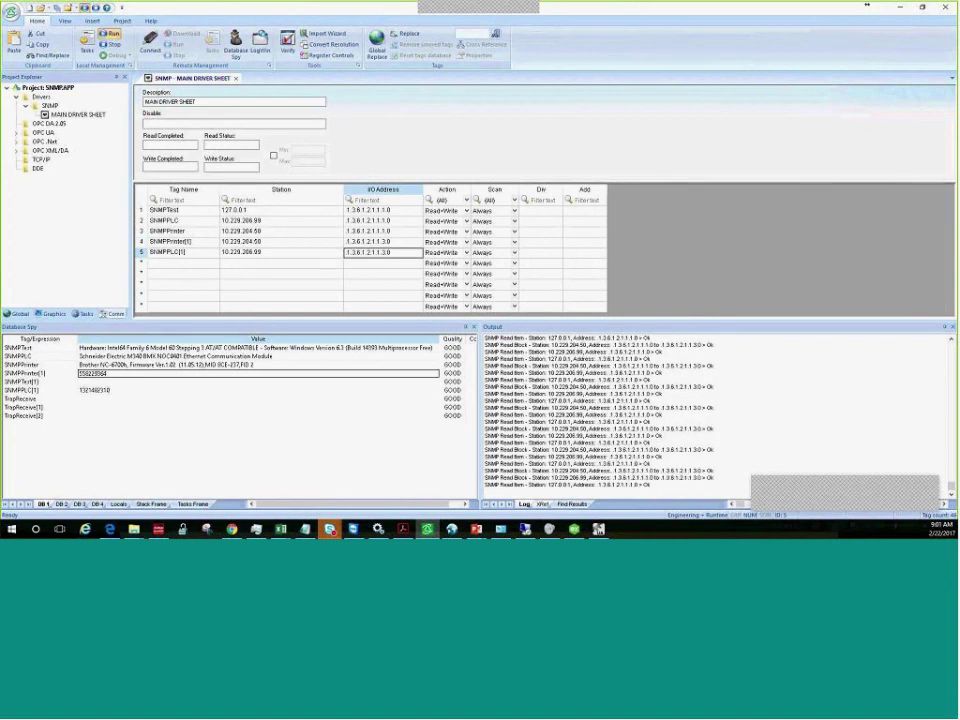
{"action": "left_click", "coordinate": [112, 390]}
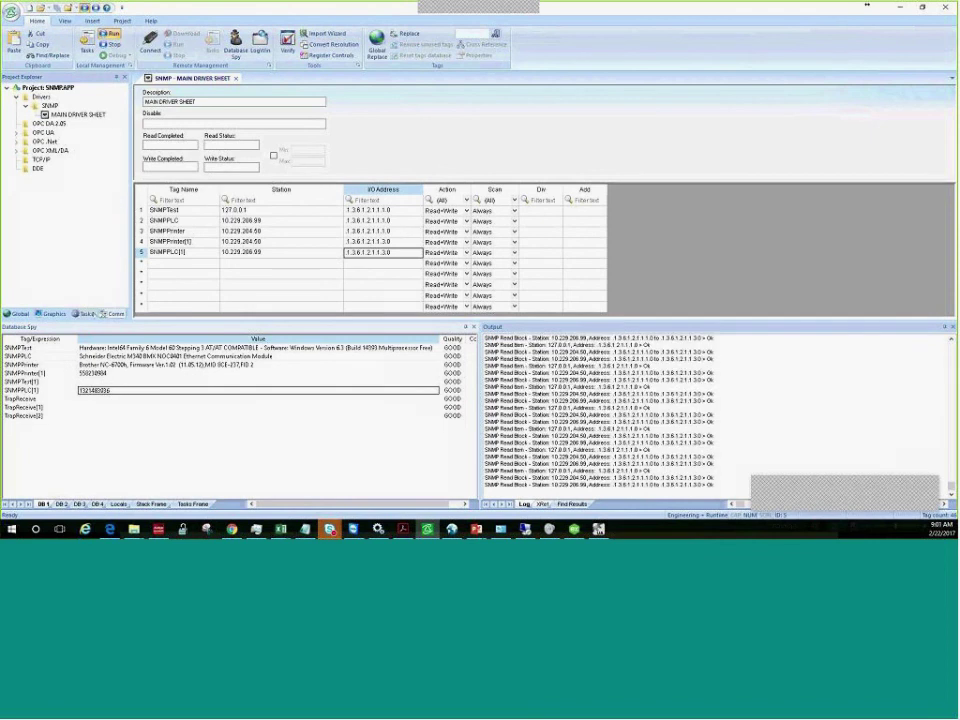
{"action": "left_click", "coordinate": [56, 314]}
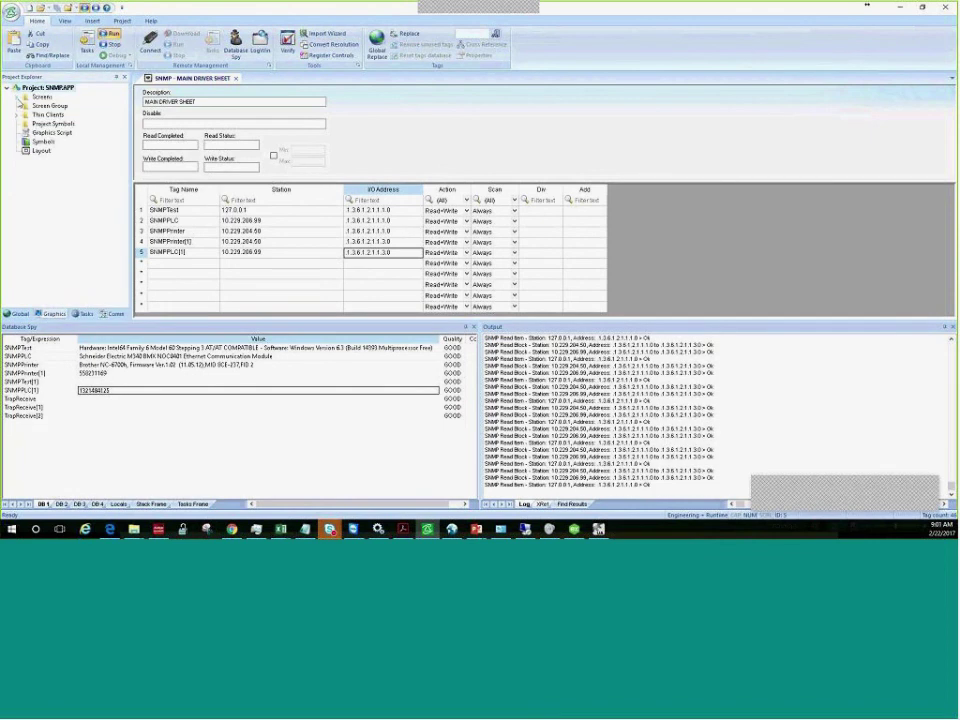
Open Test.SCR from Screens and select the SNMP Get 1.3.6.1.2.1.1.1.0 button
{"action": "double_click", "coordinate": [46, 105]}
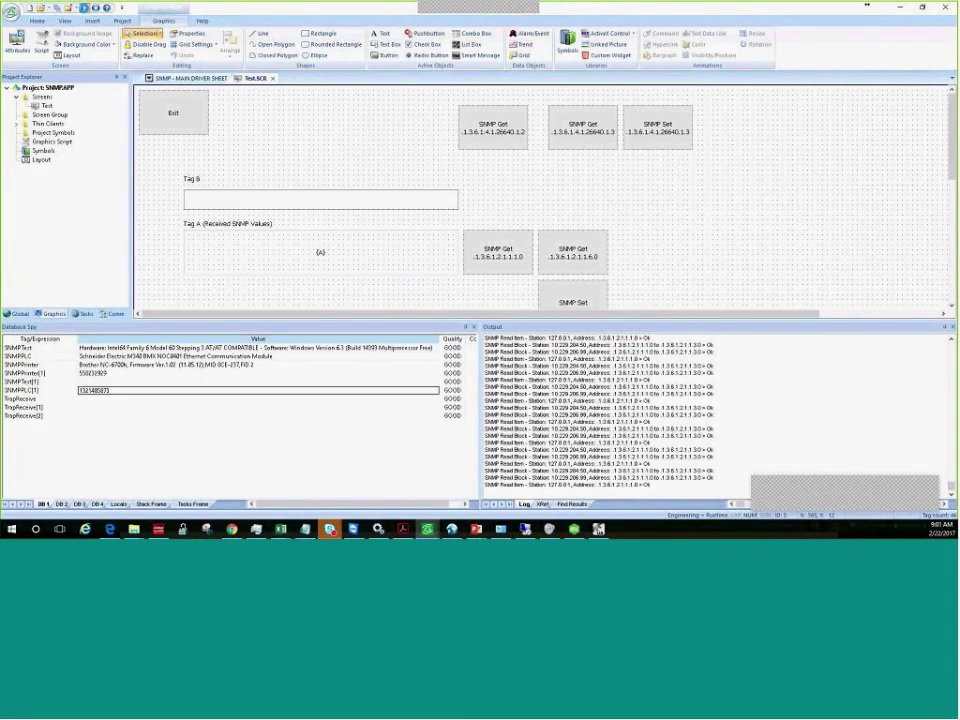
{"action": "left_click_drag", "start_coordinate": [95, 8], "coordinate": [658, 87]}
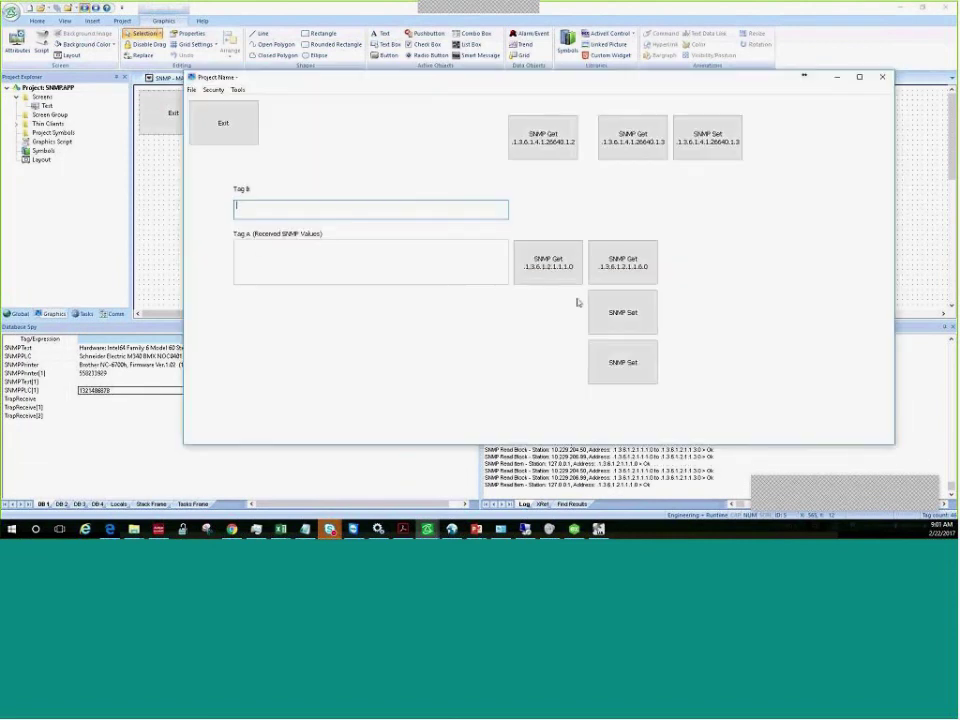
{"action": "left_click", "coordinate": [521, 255]}
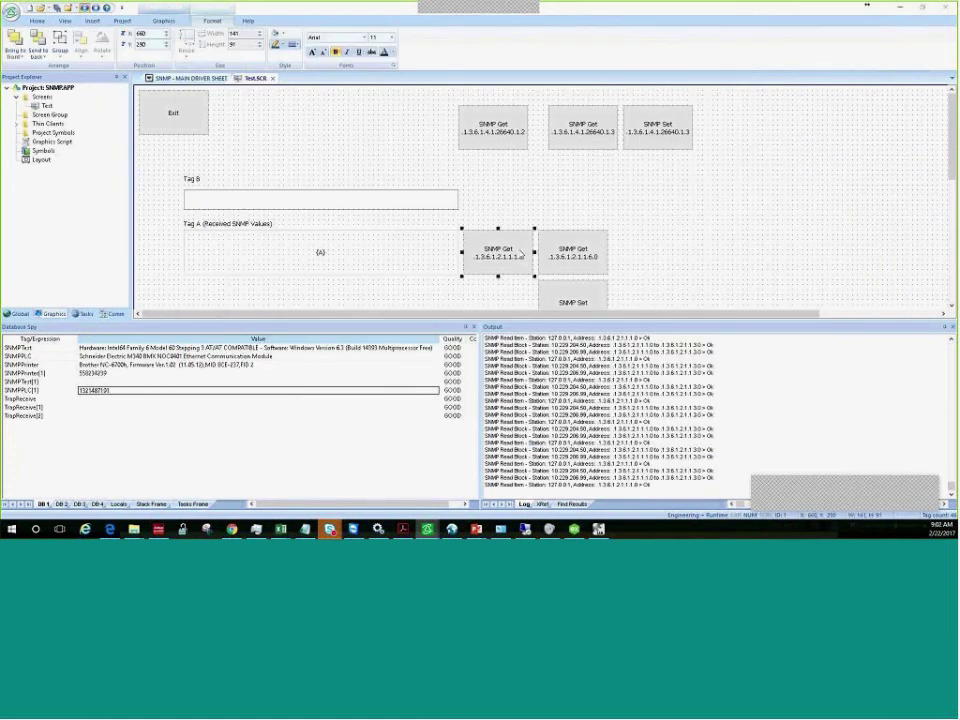
{"action": "double_click", "coordinate": [521, 255]}
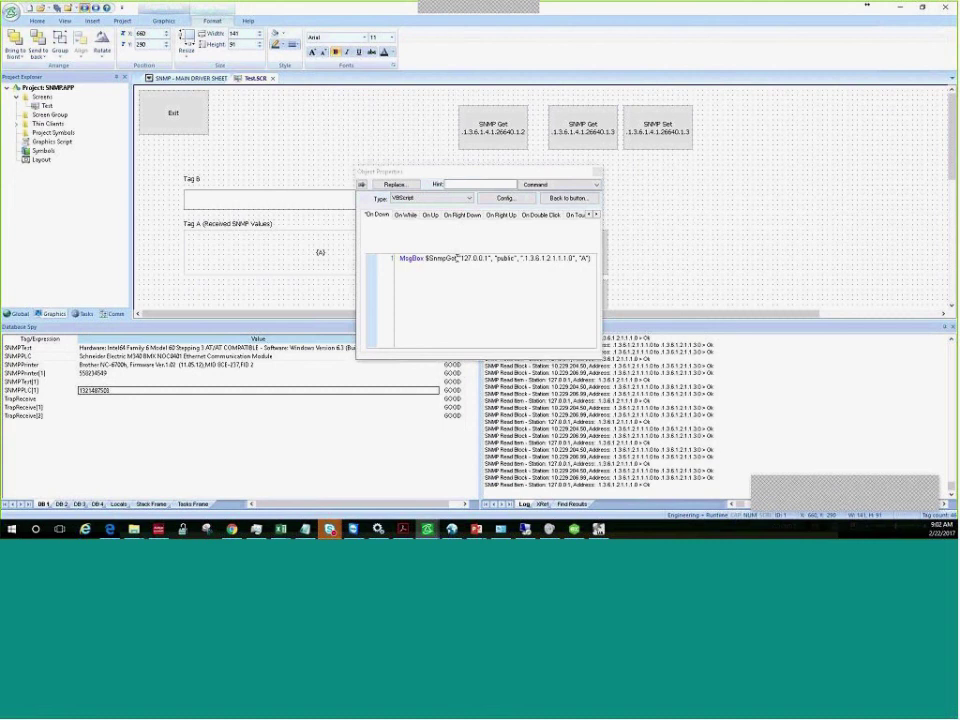
{"action": "left_click_drag", "start_coordinate": [428, 258], "coordinate": [489, 261]}
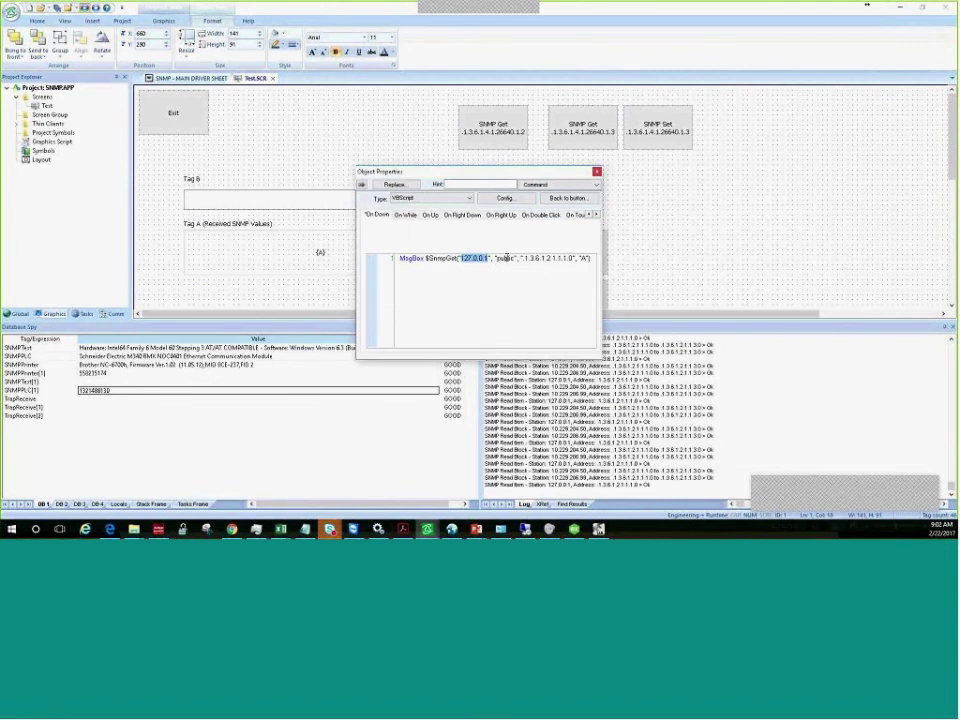
{"action": "double_click", "coordinate": [505, 258]}
{"action": "left_click_drag", "start_coordinate": [521, 259], "coordinate": [574, 264]}
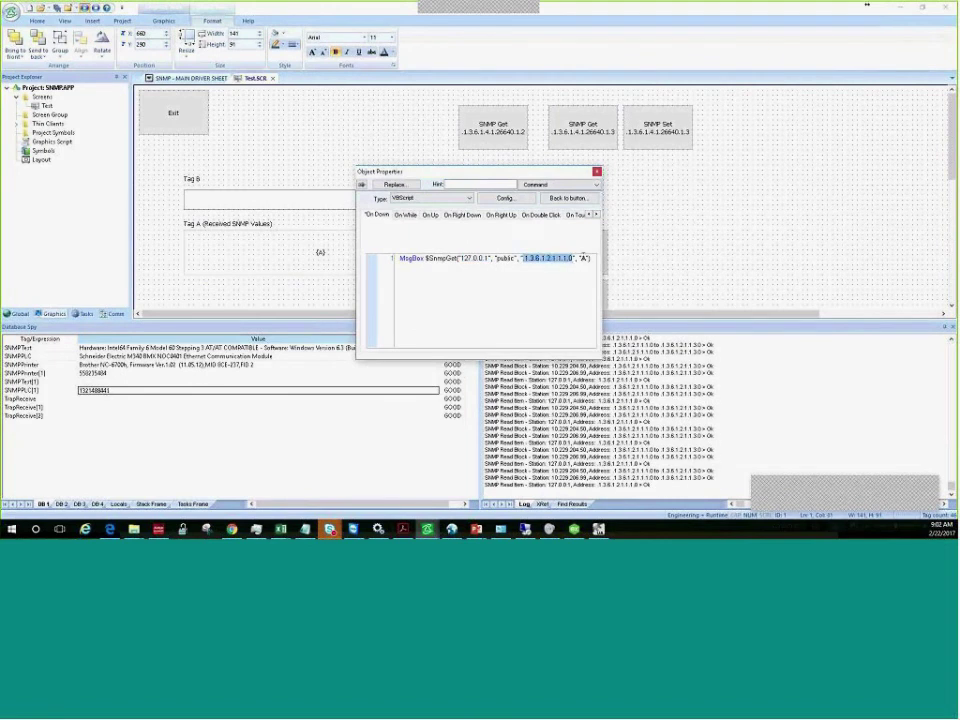
{"action": "left_click", "coordinate": [583, 259]}
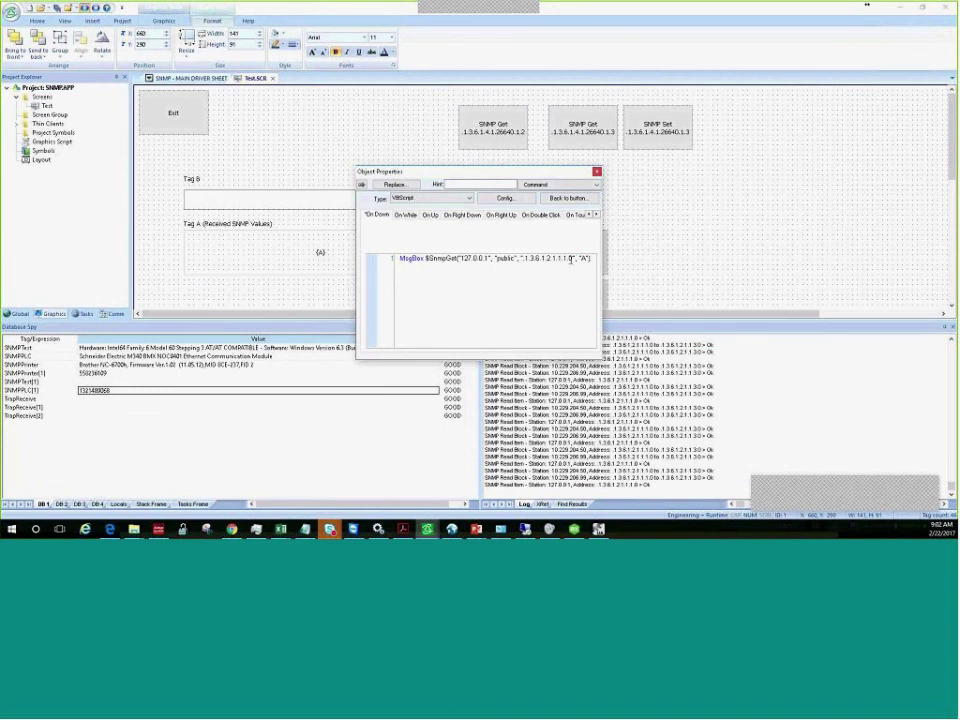
{"action": "left_click_drag", "start_coordinate": [576, 259], "coordinate": [538, 259]}
{"action": "left_click", "coordinate": [597, 172]}
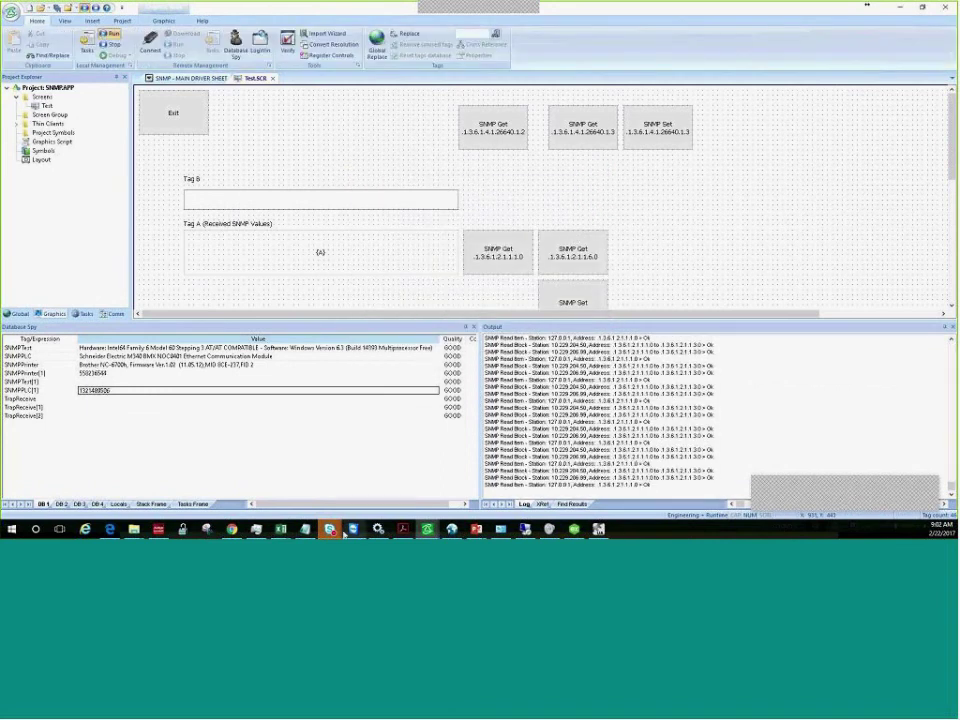
In runtime, run SNMP Get 1.3.6.1.2.1.1.1.0, dismiss the result, and enter 'Test' into Tag B
{"action": "left_click", "coordinate": [452, 528]}
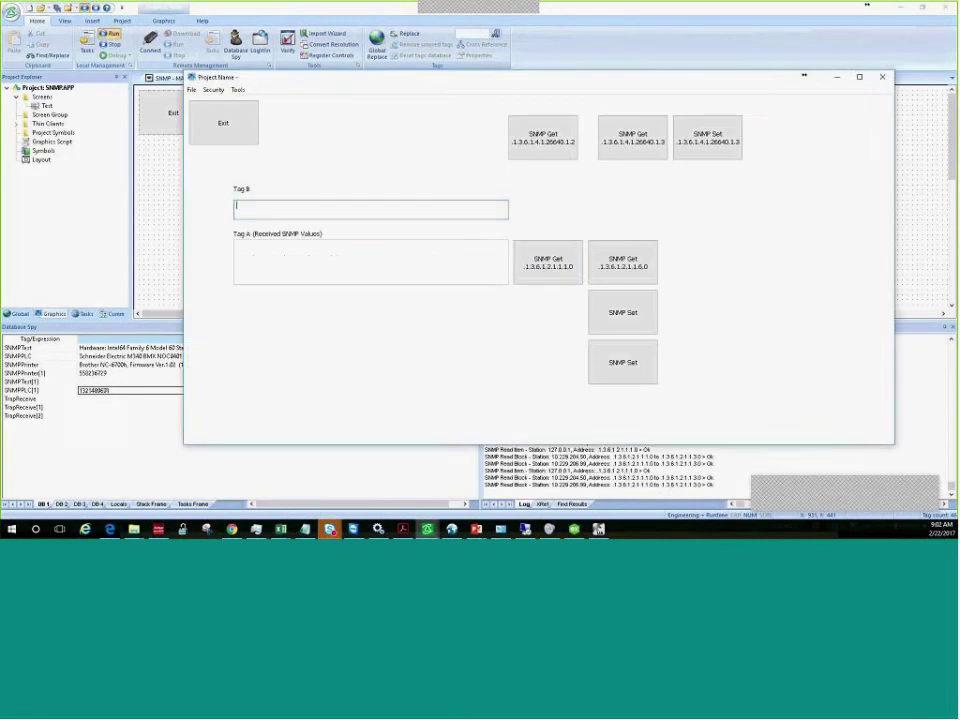
{"action": "left_click", "coordinate": [537, 260]}
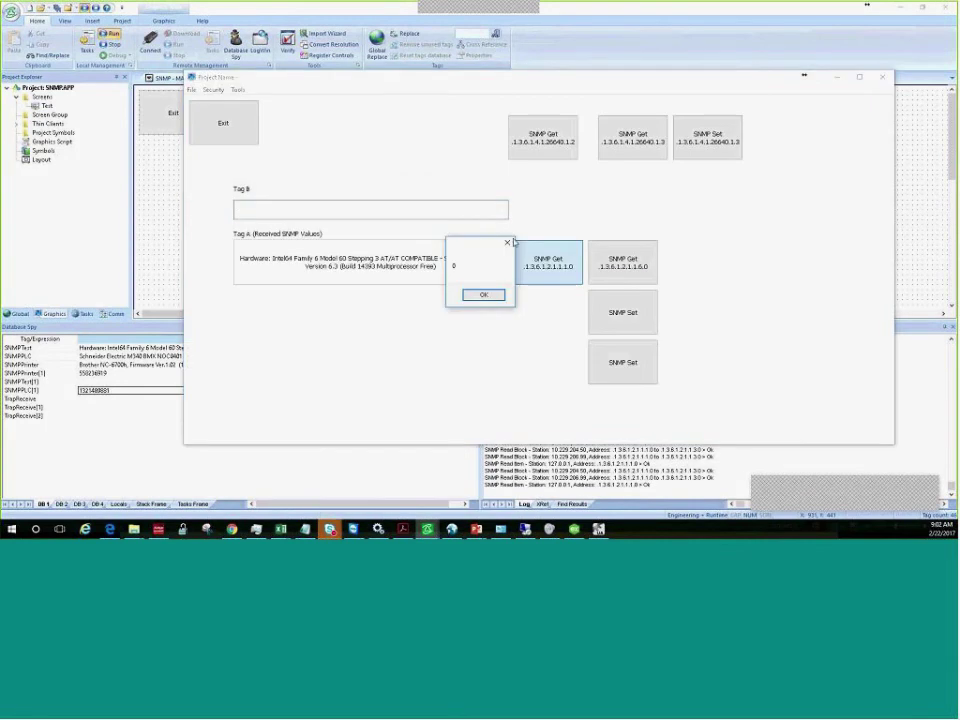
{"action": "left_click", "coordinate": [484, 296]}
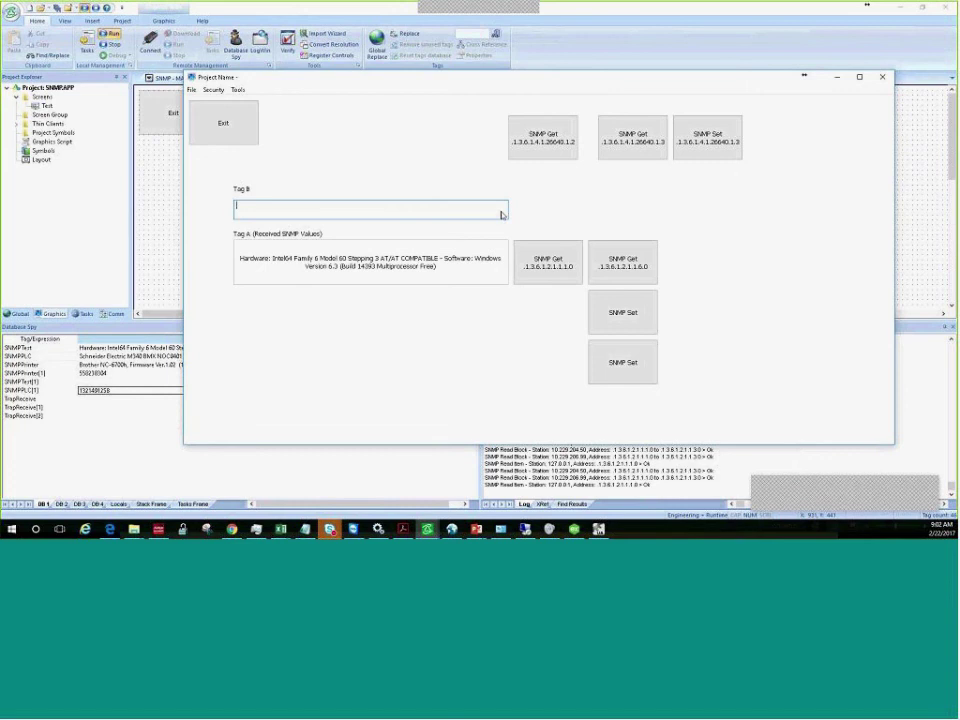
{"action": "type", "text": "1est"}
Run the other SNMP Get buttons, including .1.3.6.1.4.1.26640.1.3, then return to the editor
{"action": "left_click", "coordinate": [565, 145]}
{"action": "key", "text": "Return"}
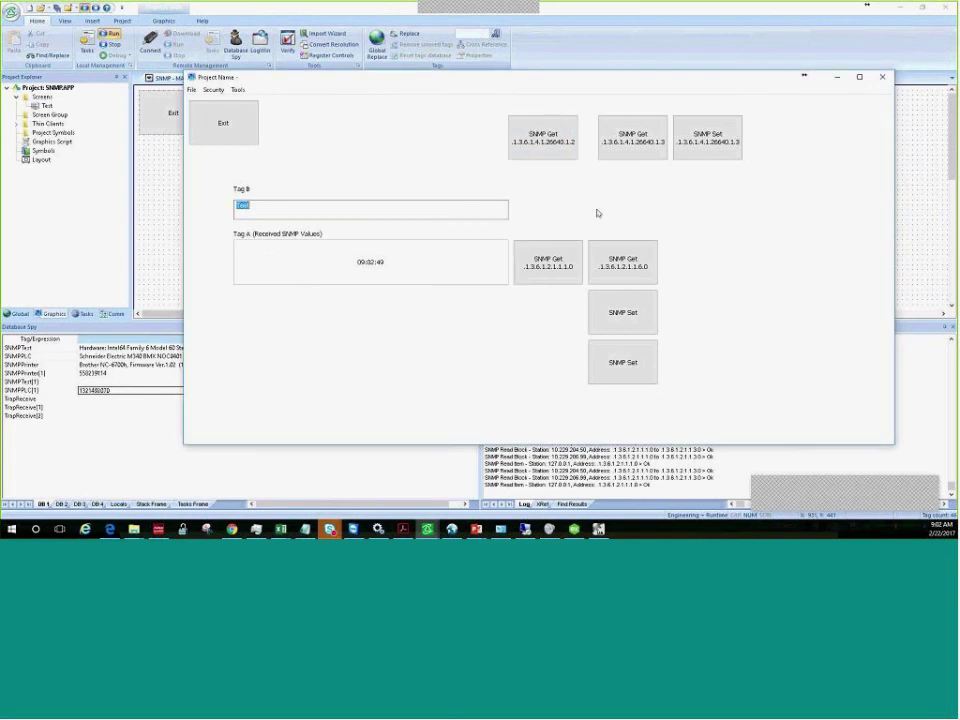
{"action": "left_click", "coordinate": [628, 146]}
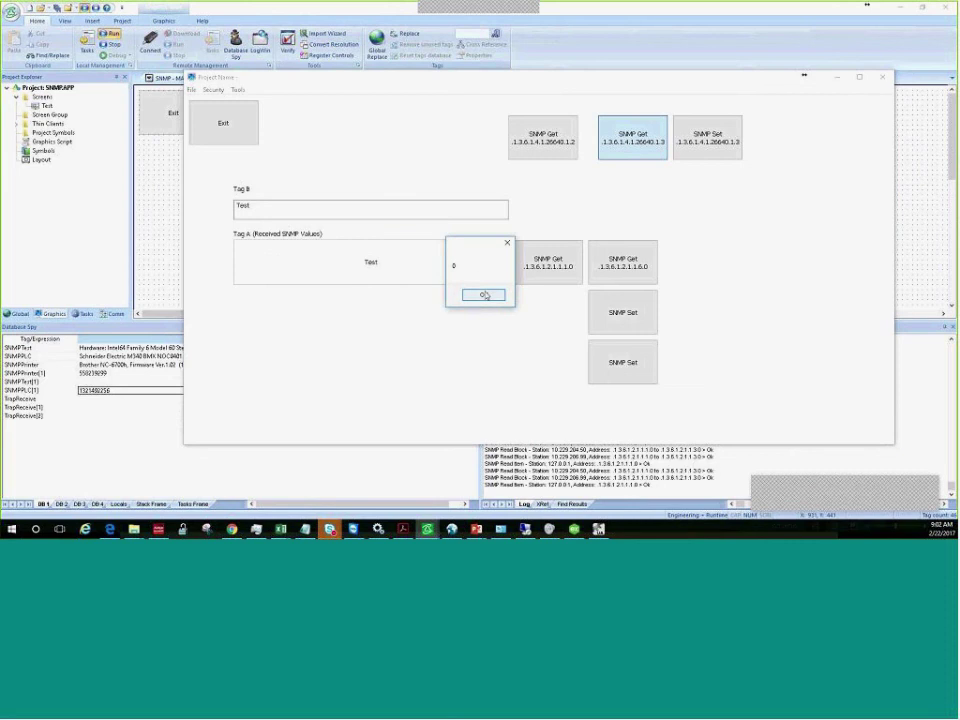
{"action": "left_click", "coordinate": [484, 295]}
{"action": "left_click", "coordinate": [330, 212]}
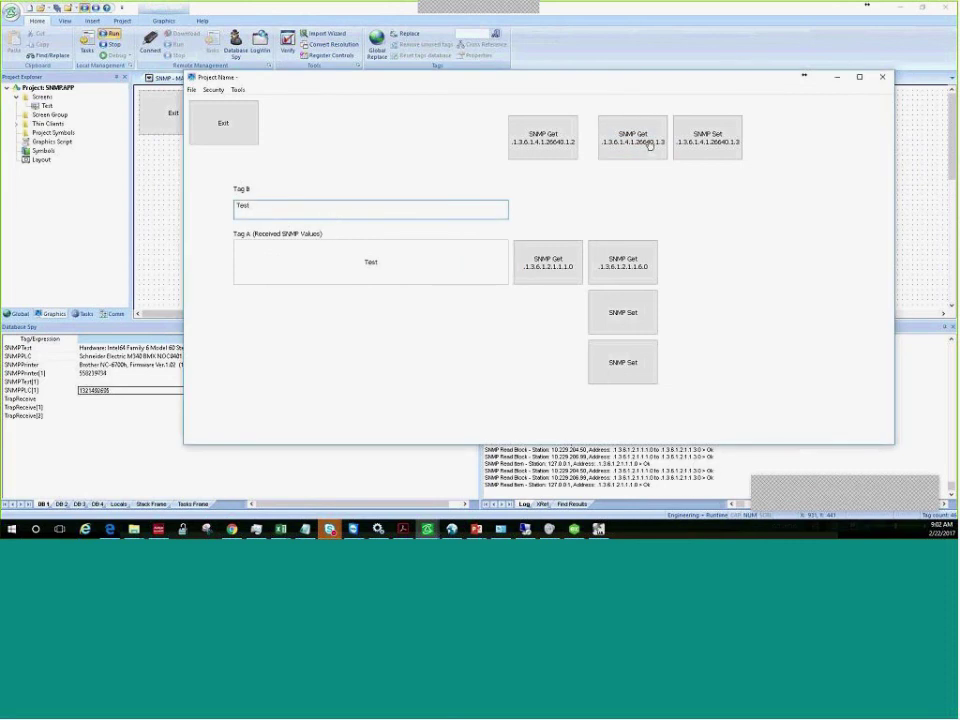
{"action": "left_click", "coordinate": [953, 137]}
Copy the OID .1.3.6.1.4.1.26640.1.3 from the second SNMP Get button's VBScript
{"action": "left_click", "coordinate": [583, 135]}
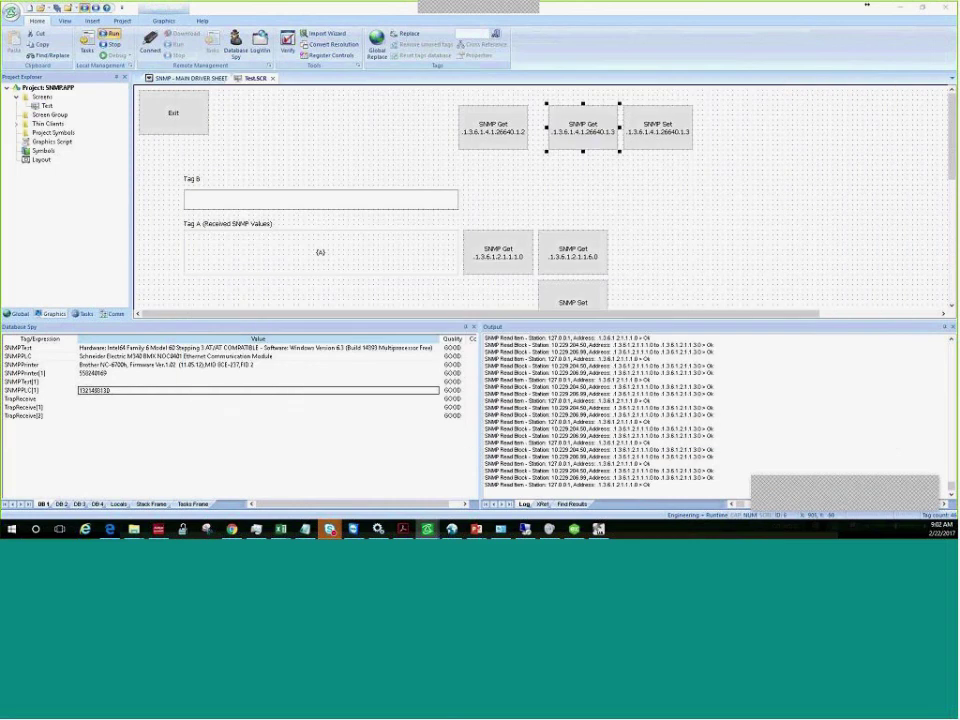
{"action": "double_click", "coordinate": [587, 138]}
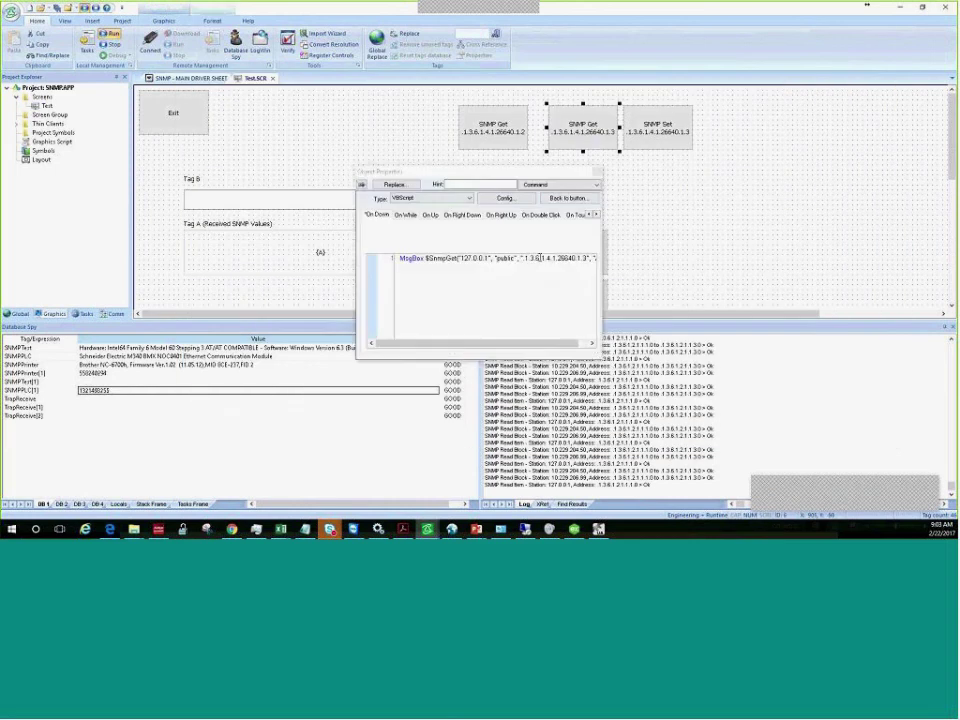
{"action": "left_click_drag", "start_coordinate": [522, 259], "coordinate": [584, 259]}
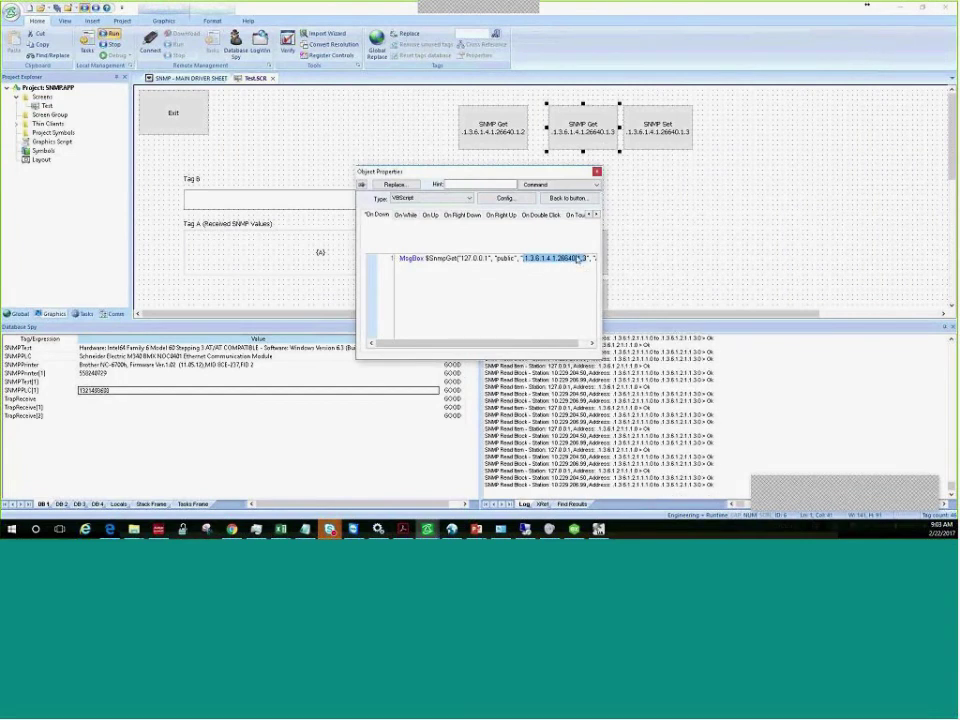
{"action": "right_click", "coordinate": [578, 258]}
{"action": "left_click", "coordinate": [599, 326]}
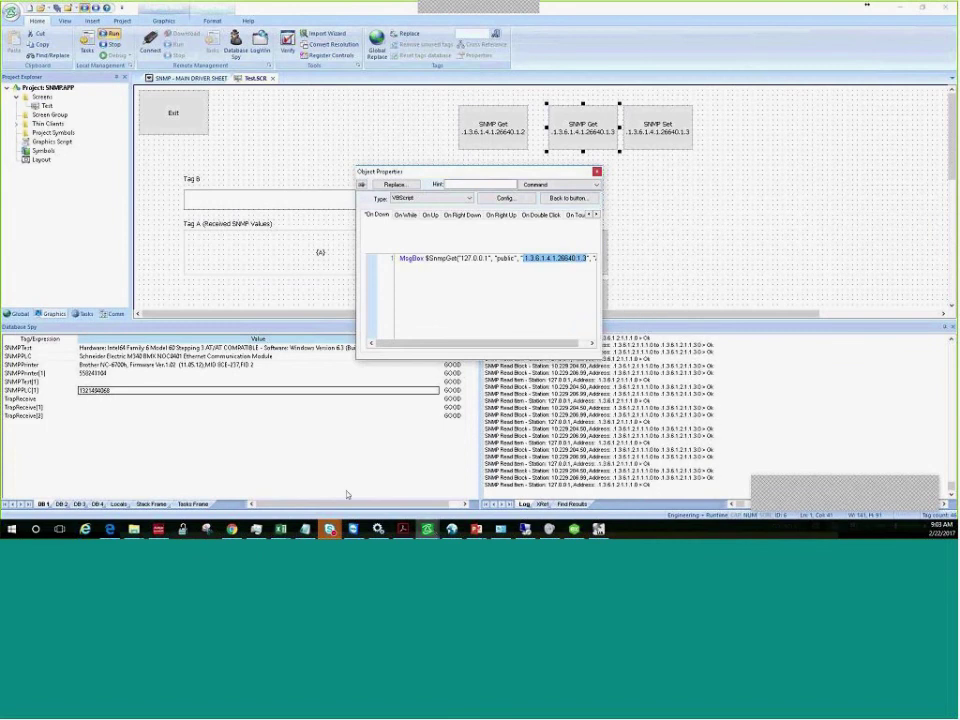
{"action": "left_click", "coordinate": [452, 528]}
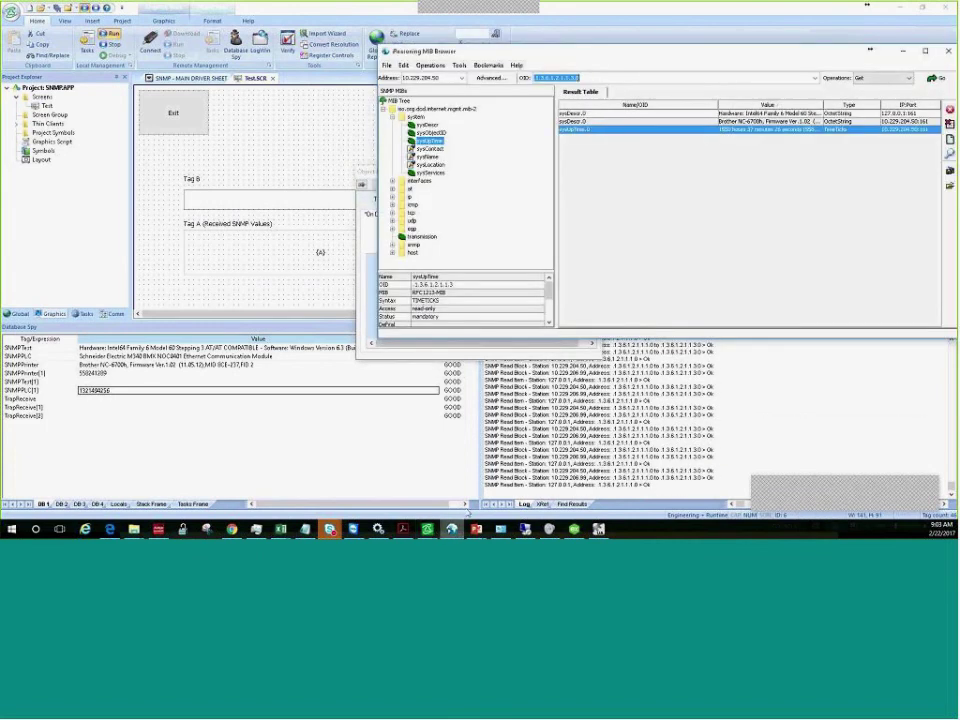
Get OID .1.3.6.1.4.1.26640.1.3 from agent 127.0.0.1, which returns 'Test'
{"action": "left_click", "coordinate": [461, 77]}
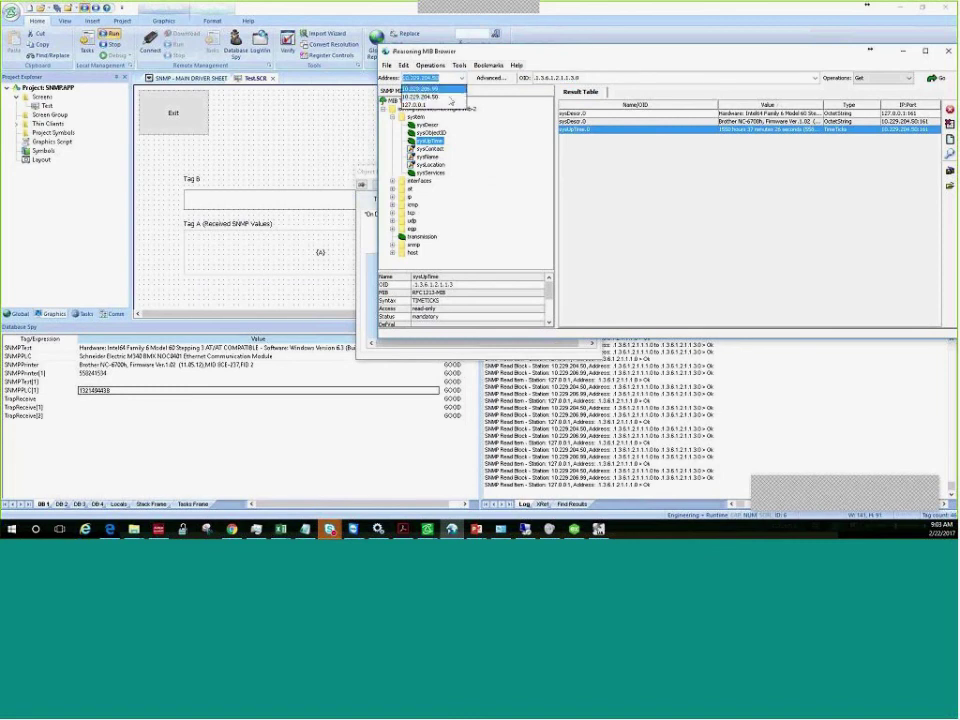
{"action": "left_click", "coordinate": [415, 96]}
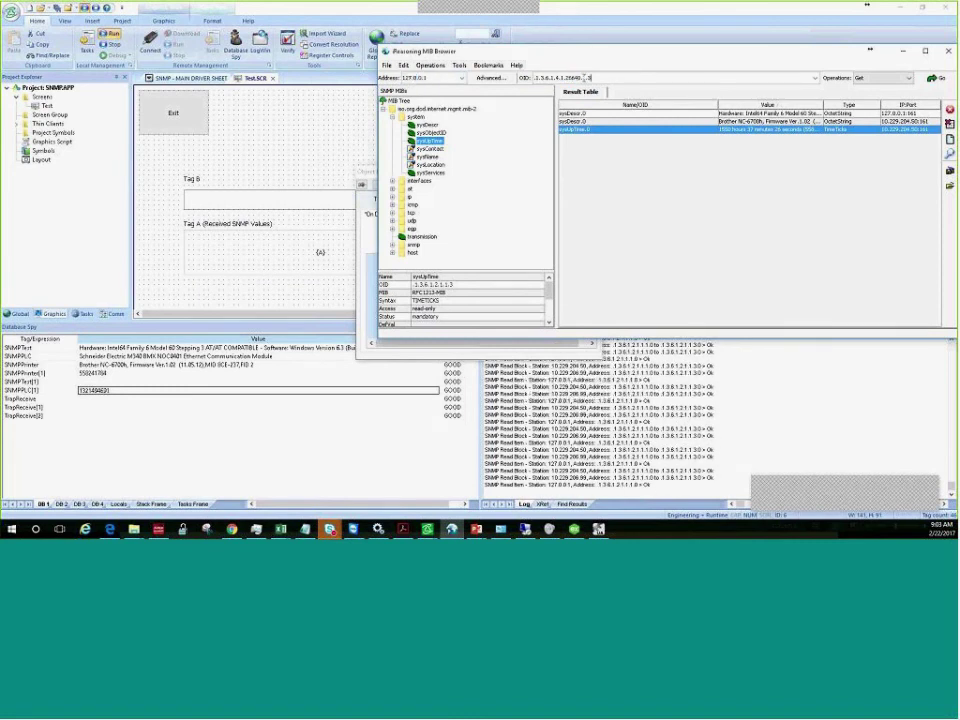
{"action": "triple_click", "coordinate": [578, 77]}
{"action": "key", "text": "ctrl+v"}
{"action": "triple_click", "coordinate": [595, 78]}
{"action": "left_click", "coordinate": [591, 77]}
{"action": "key", "text": "Return"}
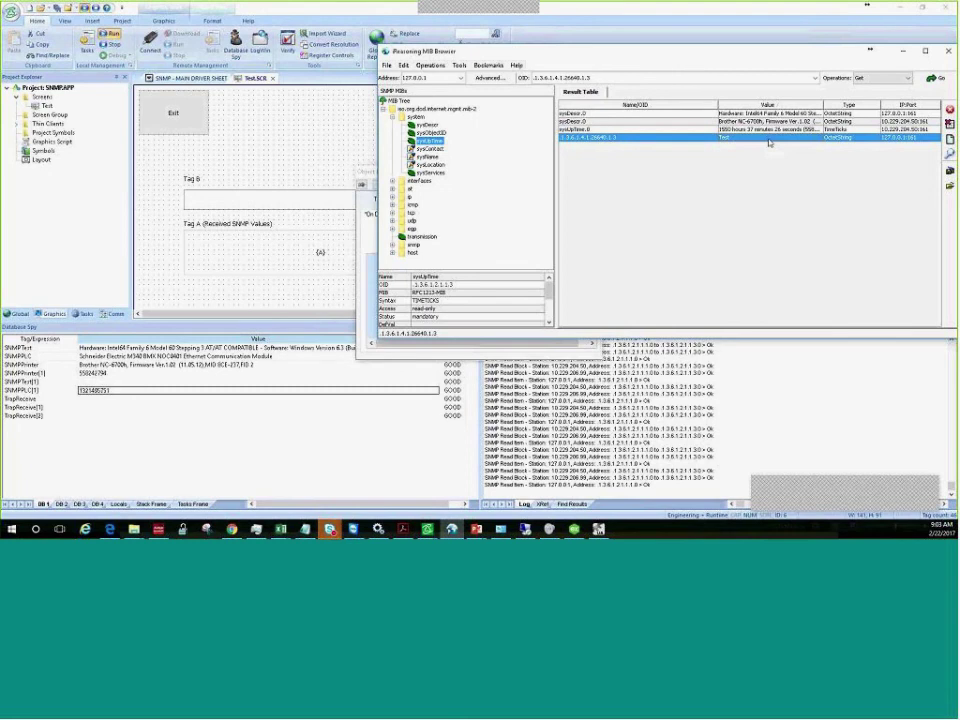
Set that OID to the OctetString value 'Webinar Test'
{"action": "left_click", "coordinate": [896, 78]}
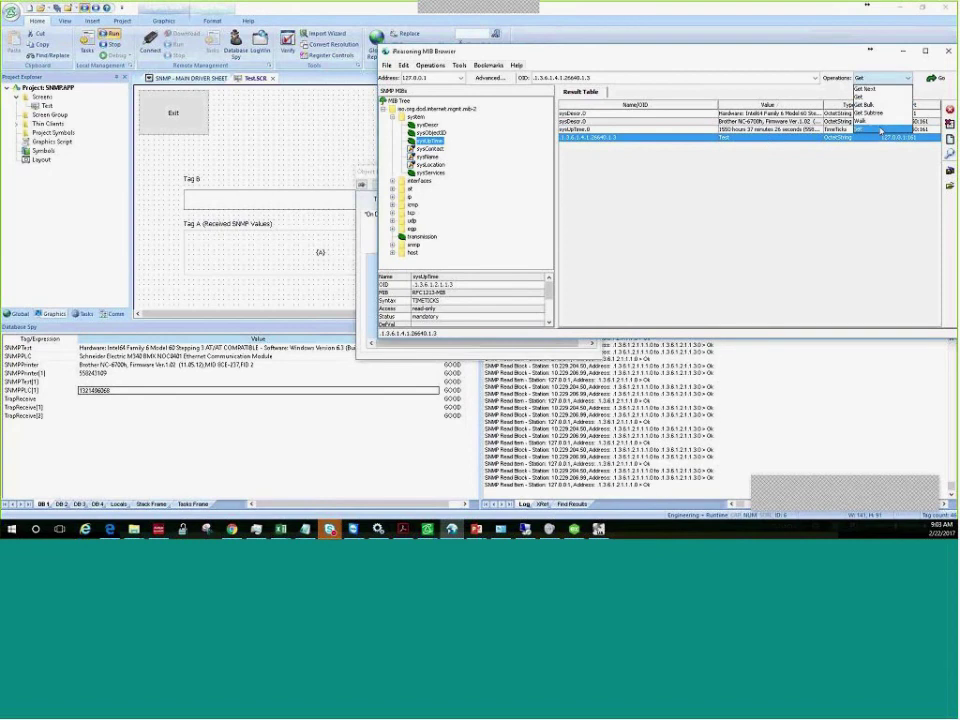
{"action": "left_click", "coordinate": [876, 129]}
{"action": "left_click", "coordinate": [607, 196]}
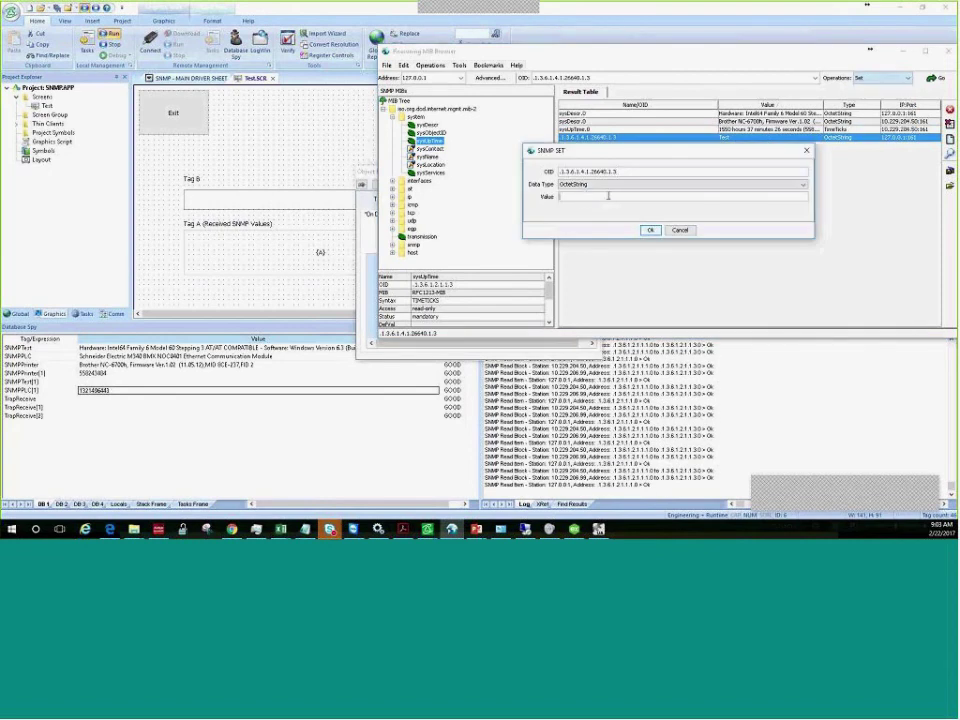
{"action": "type", "text": "Webinar Test"}
{"action": "left_click", "coordinate": [650, 231]}
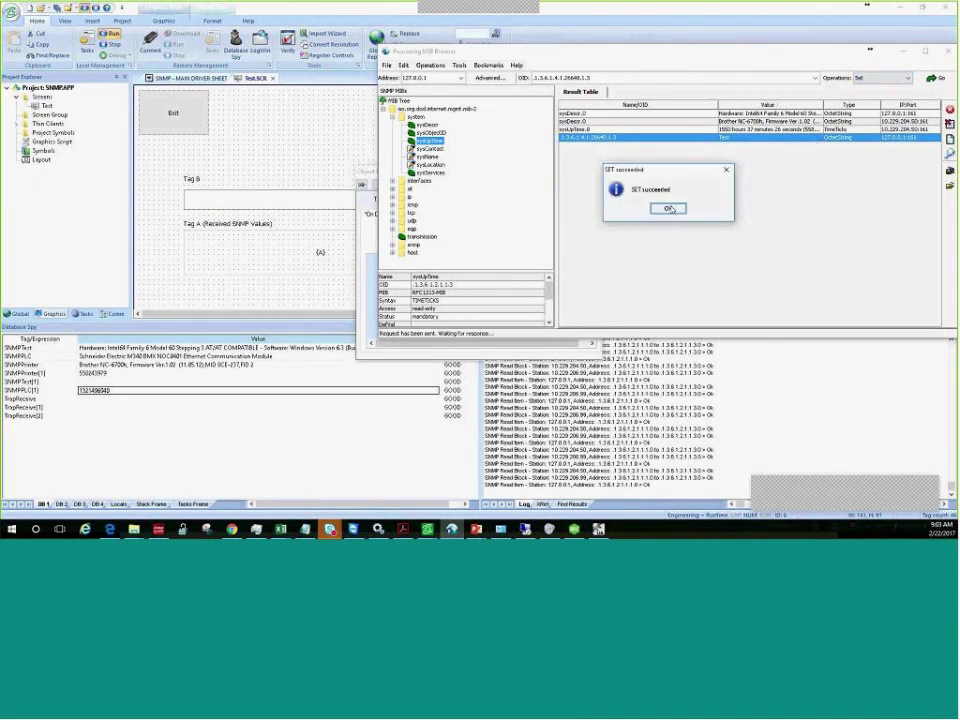
{"action": "left_click", "coordinate": [671, 208]}
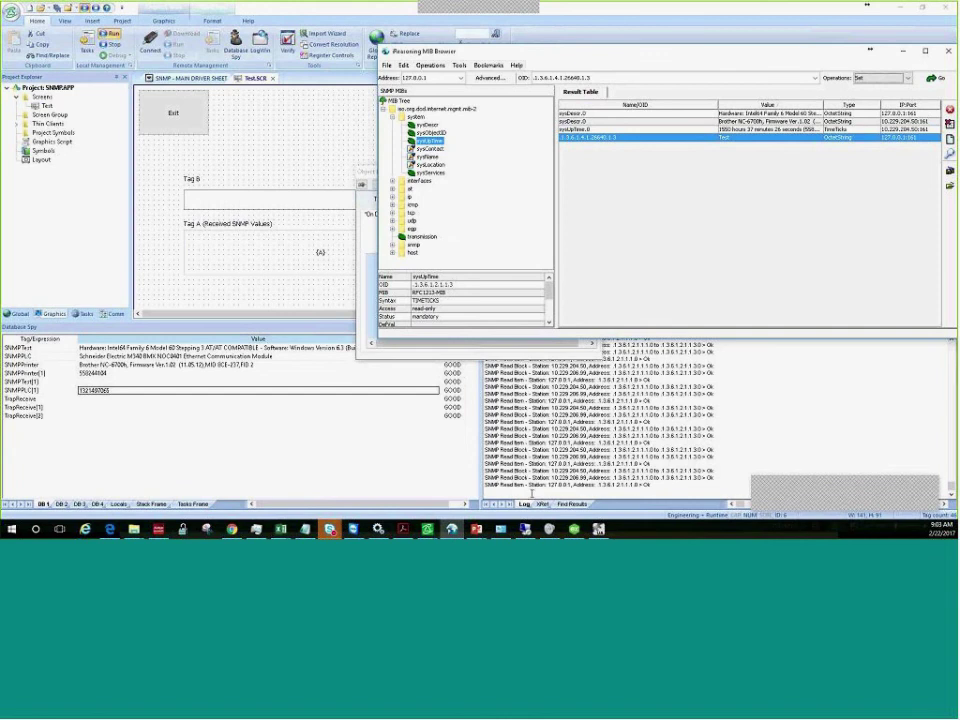
Check Tag B's value in the runtime window and move the window aside
{"action": "mouse_move", "coordinate": [330, 528]}
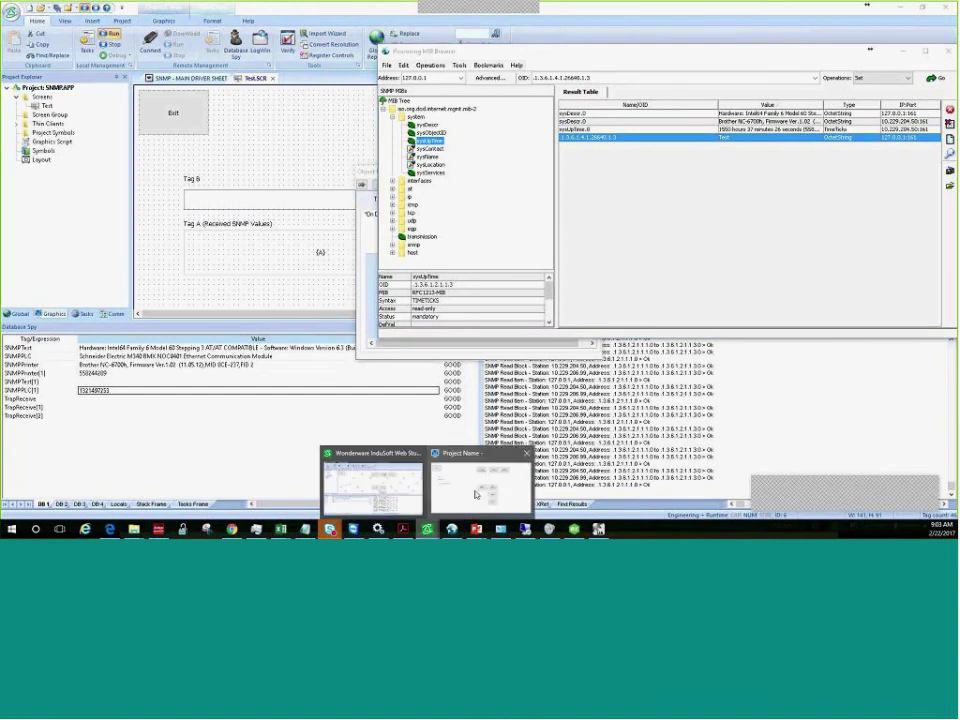
{"action": "left_click", "coordinate": [477, 485]}
{"action": "left_click", "coordinate": [325, 209]}
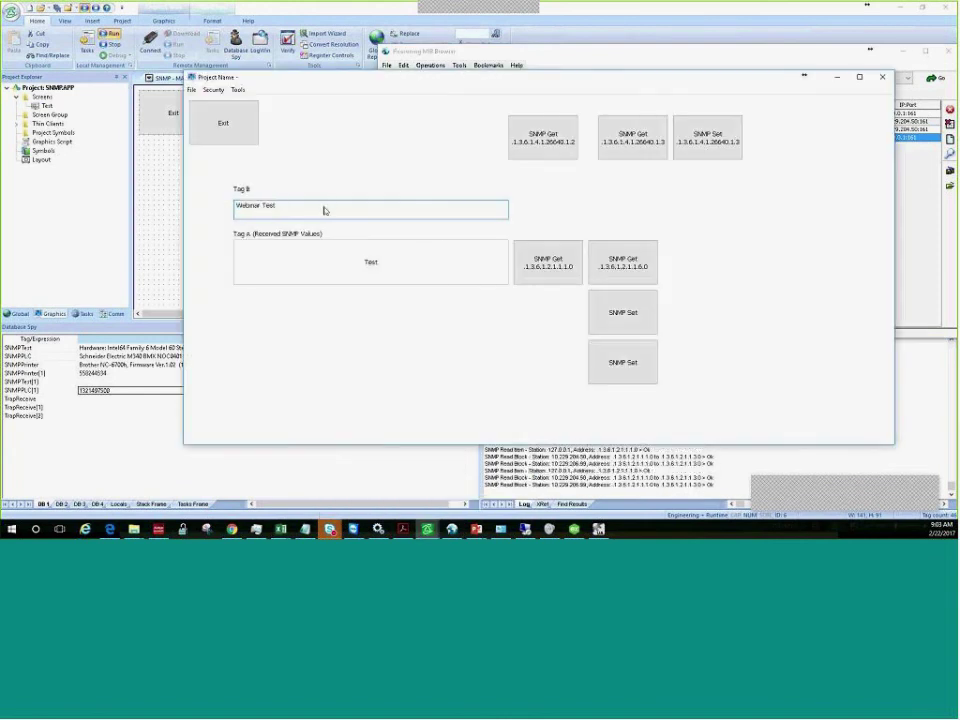
{"action": "left_click_drag", "start_coordinate": [574, 81], "coordinate": [586, 43]}
Get OID .1.3.6.1.4.1.26640.1.3 again in the MIB Browser and compare it with Tag B
{"action": "left_click", "coordinate": [442, 44]}
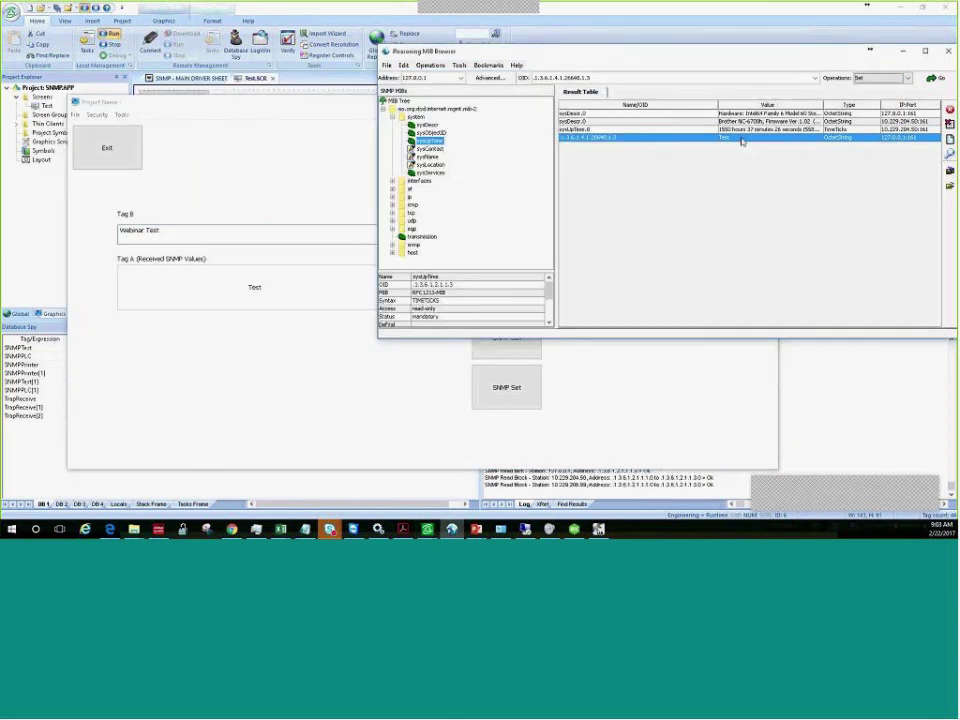
{"action": "left_click", "coordinate": [907, 78]}
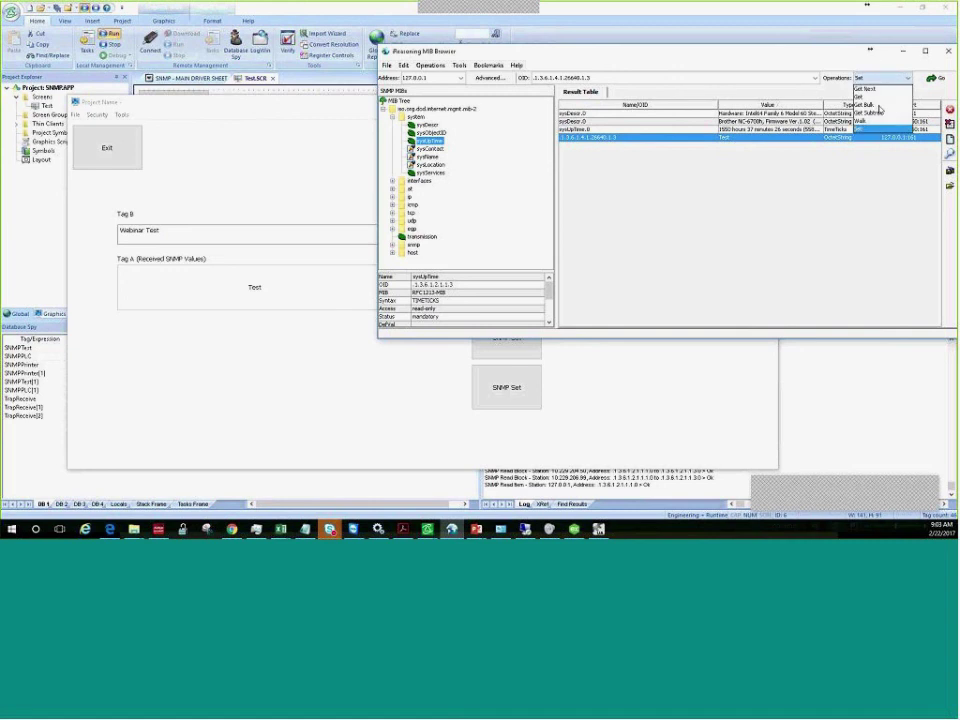
{"action": "left_click", "coordinate": [905, 87]}
{"action": "left_click", "coordinate": [926, 79]}
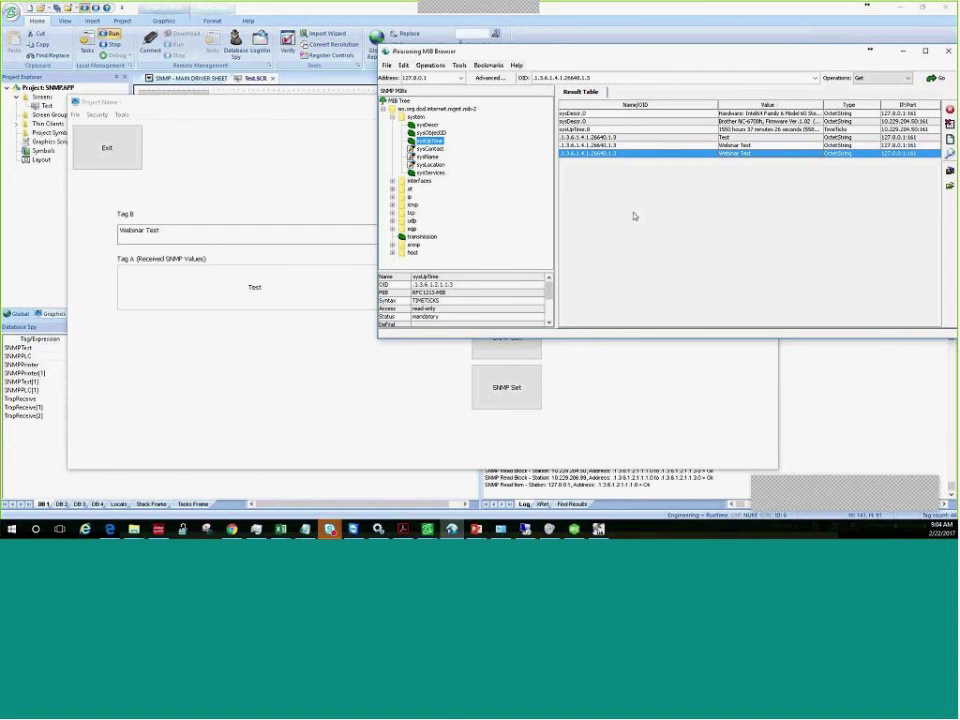
{"action": "left_click", "coordinate": [417, 346]}
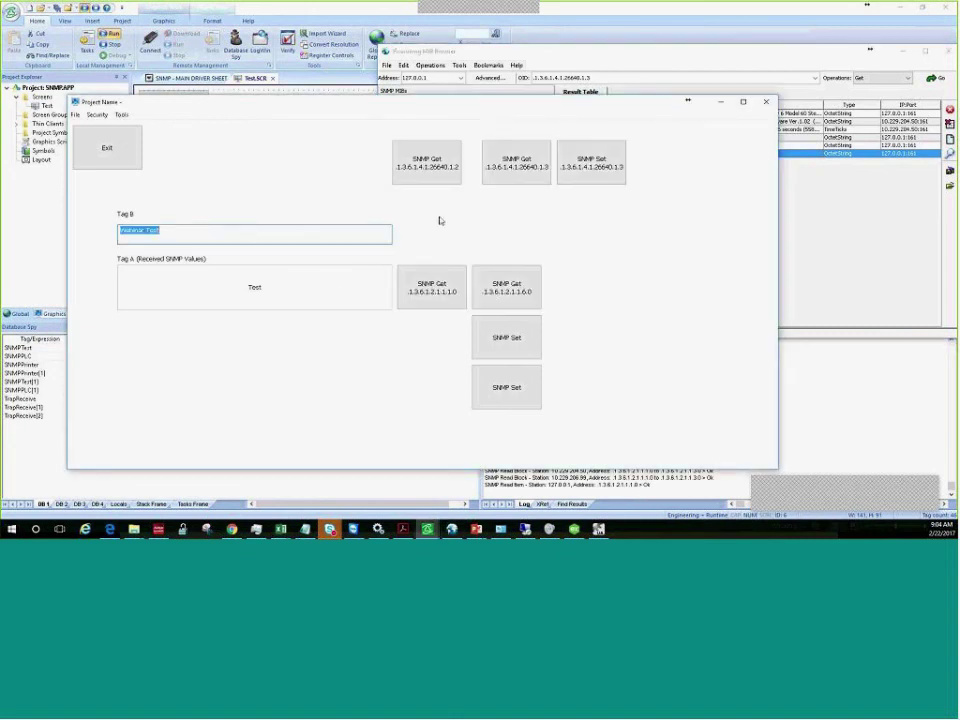
Rerun SNMP Get .1.3.6.1.2.1.1.1.0 to verify Tag A, then Ctrl-drag a copy of that button upward
{"action": "left_click", "coordinate": [113, 44]}
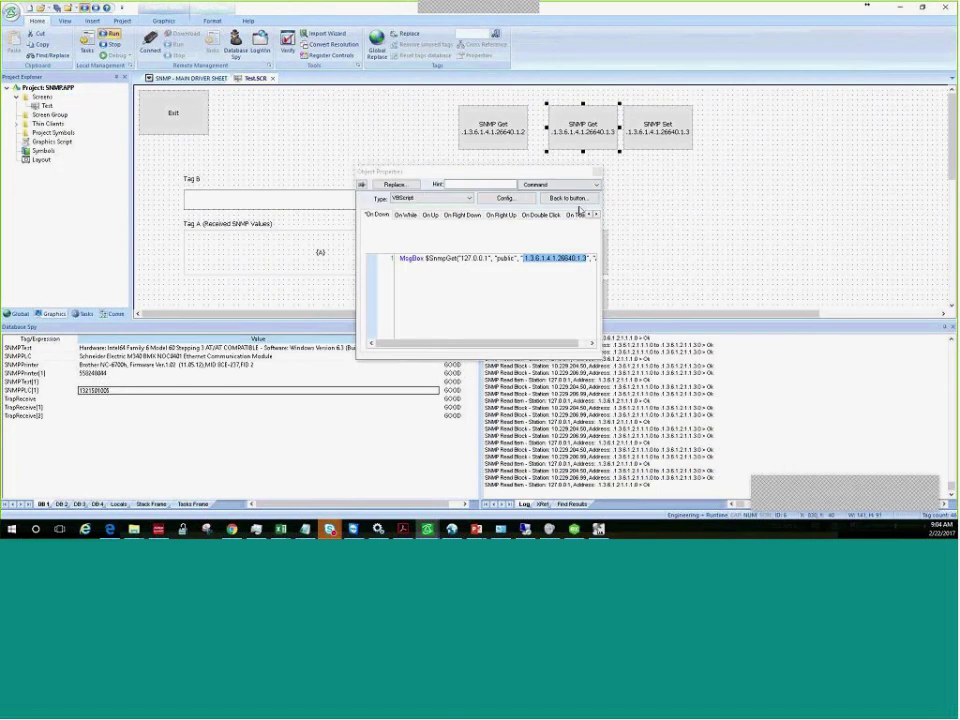
{"action": "key", "text": "Escape"}
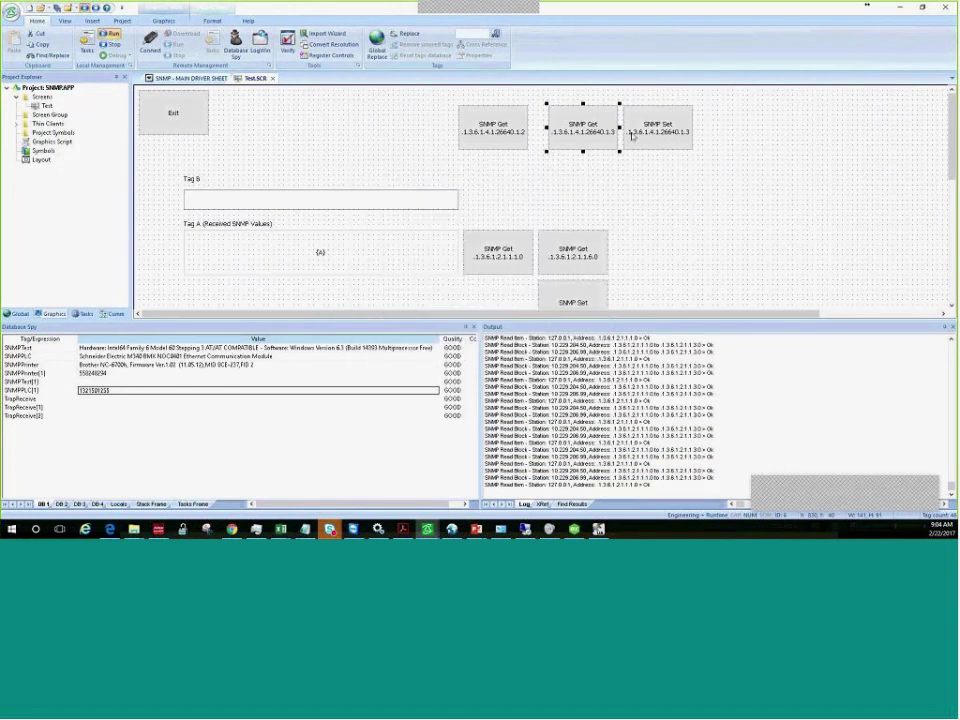
{"action": "left_click", "coordinate": [513, 258]}
{"action": "mouse_move", "coordinate": [330, 528]}
{"action": "left_click", "coordinate": [455, 492]}
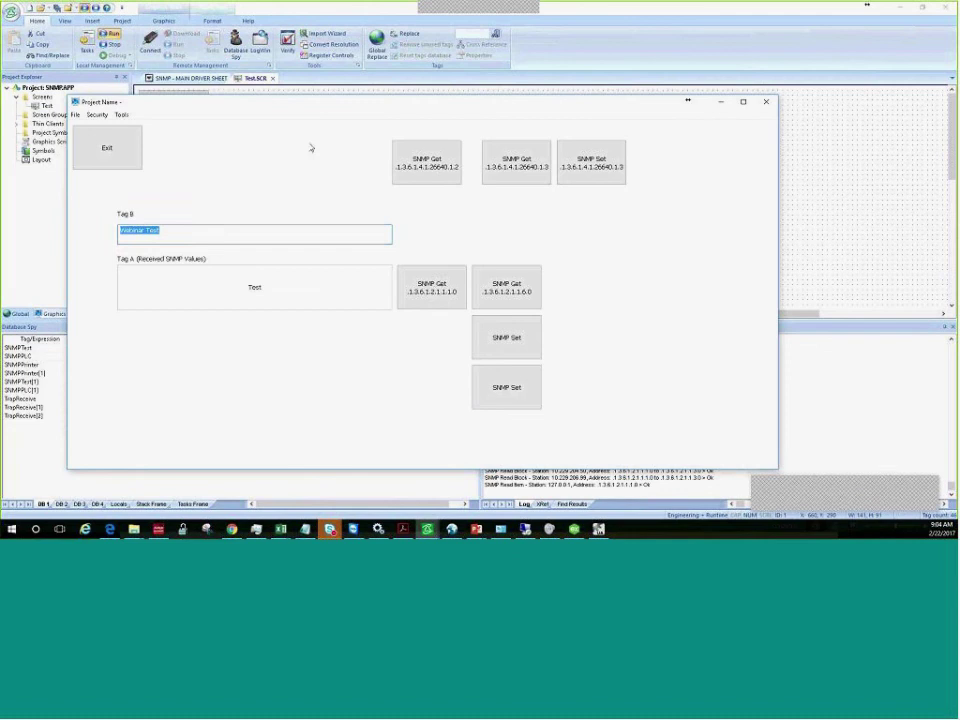
{"action": "left_click", "coordinate": [435, 291]}
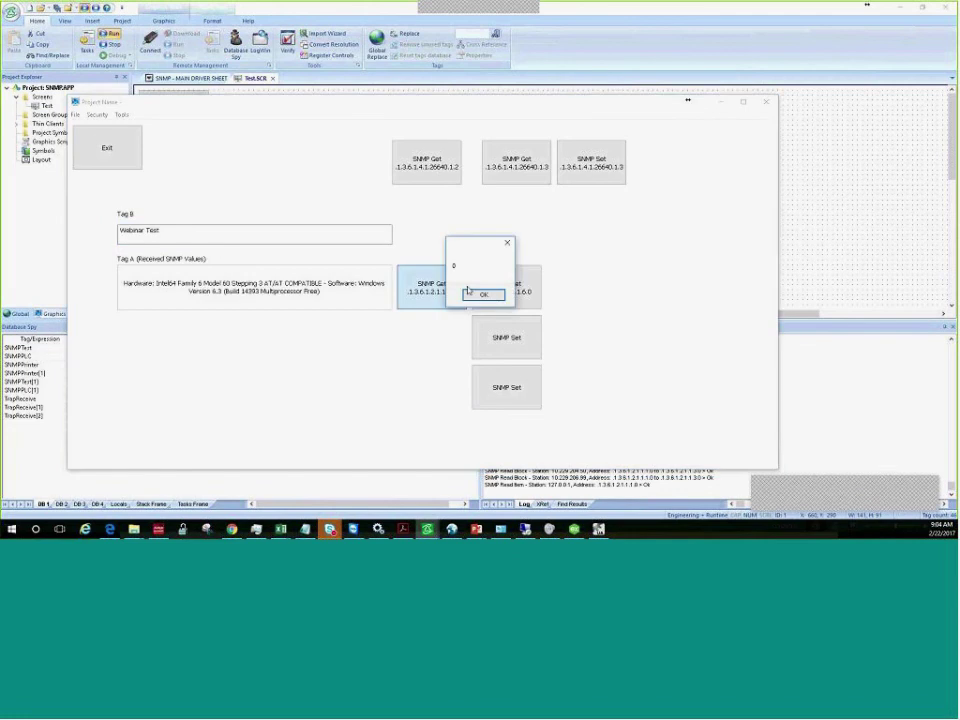
{"action": "left_click", "coordinate": [484, 294]}
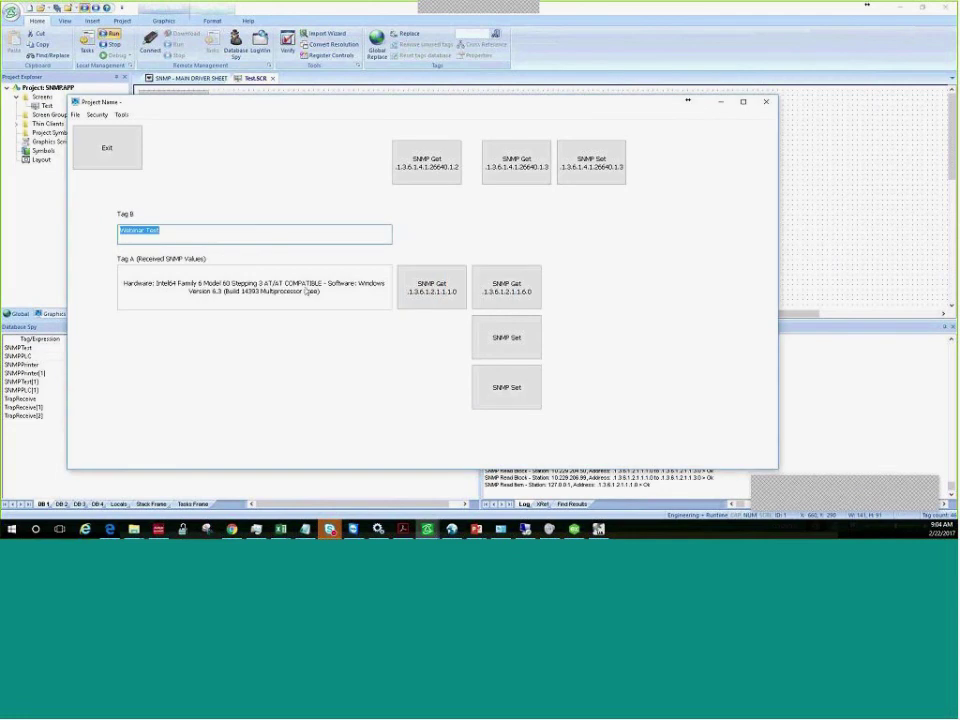
{"action": "key", "text": "alt+Tab"}
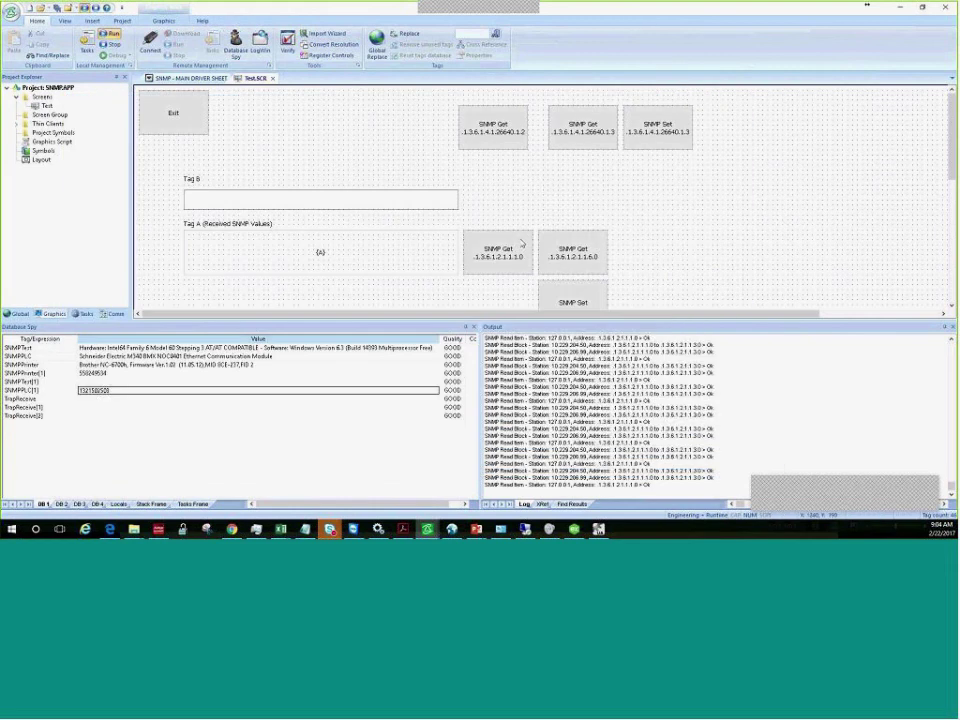
{"action": "left_click_drag", "start_coordinate": [498, 253], "coordinate": [573, 204]}
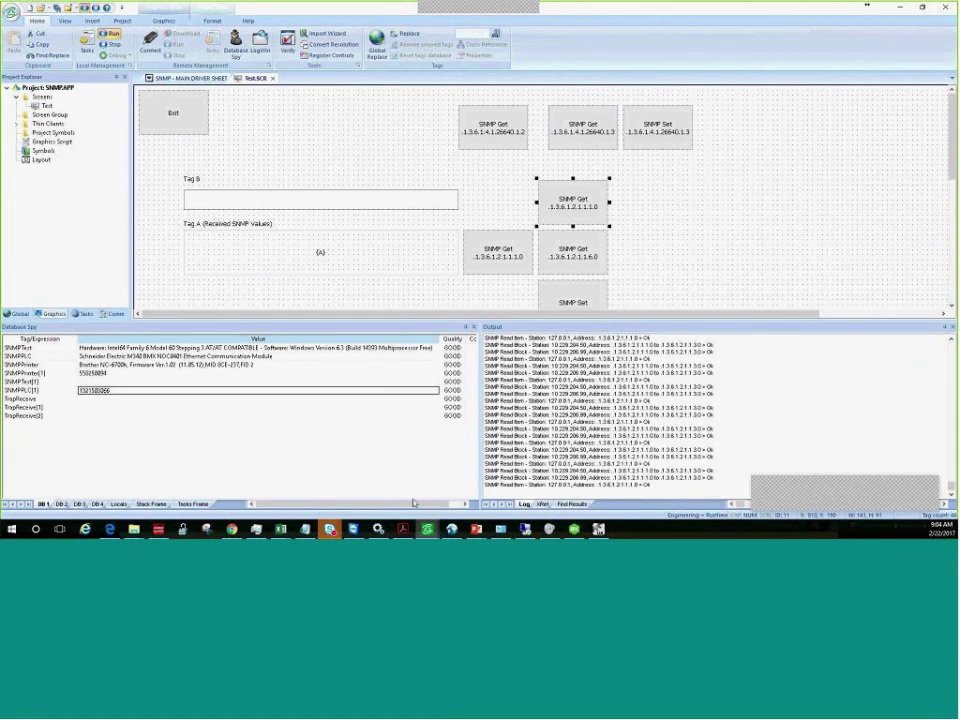
Change the copied SNMP Get script's address from 127.0.0.1 to 10.229.206.99
{"action": "left_click", "coordinate": [578, 214]}
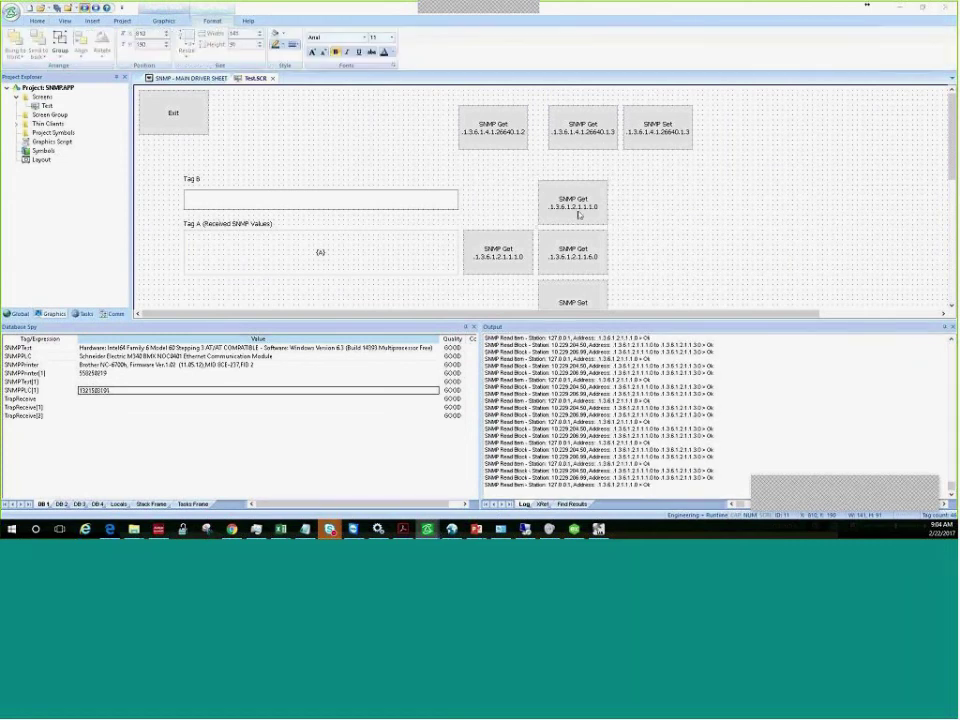
{"action": "double_click", "coordinate": [578, 214]}
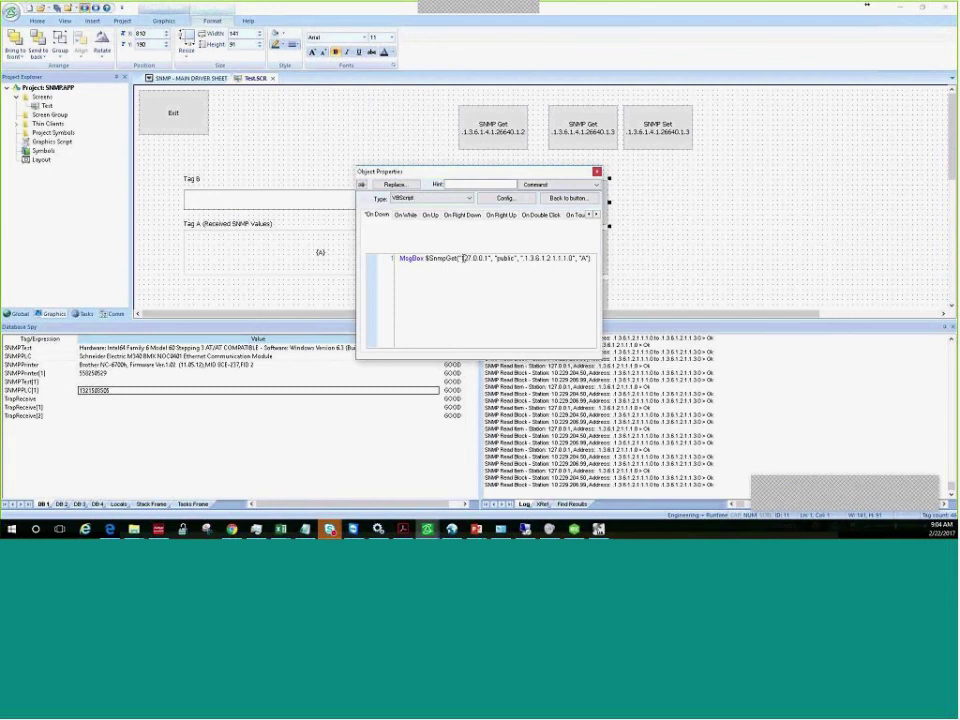
{"action": "left_click_drag", "start_coordinate": [462, 258], "coordinate": [484, 261]}
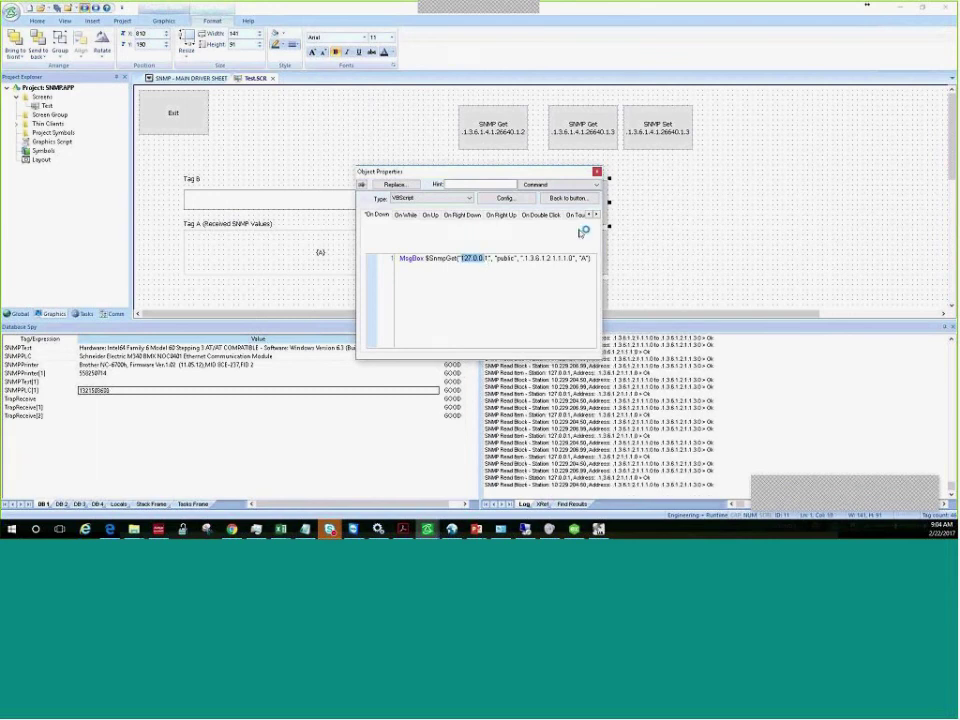
{"action": "type", "text": "10.229.206.99"}
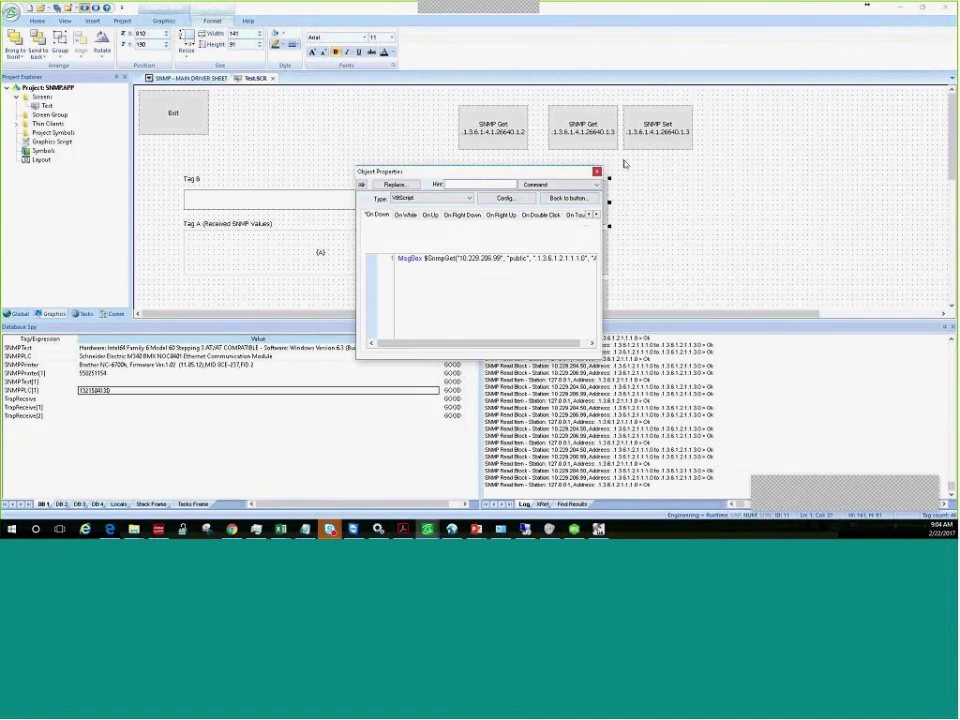
{"action": "left_click", "coordinate": [602, 208]}
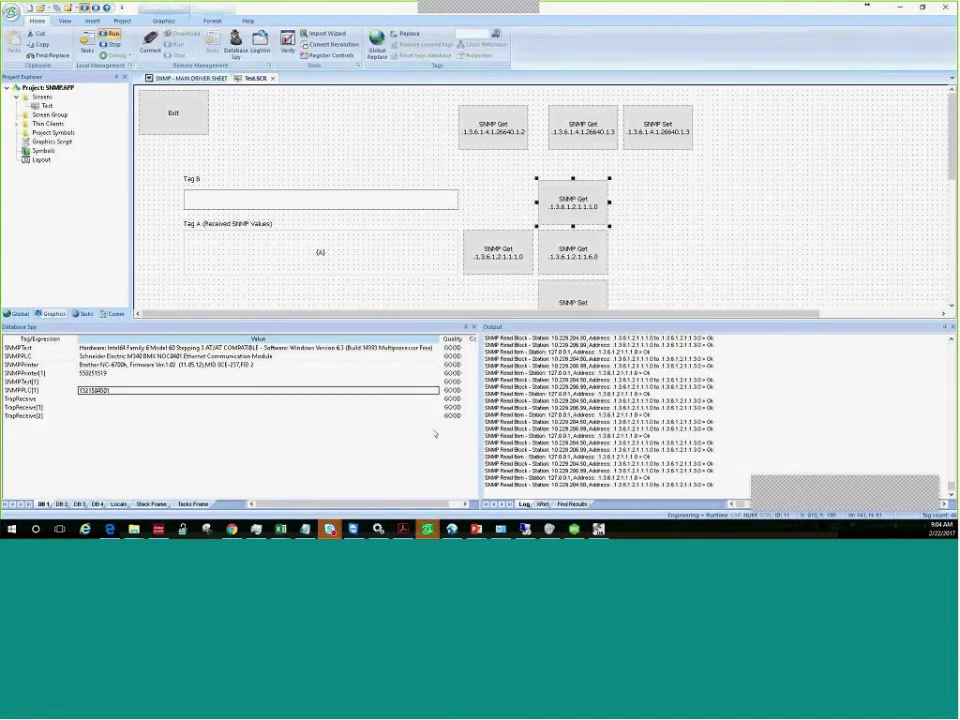
Run the 10.229.206.99 SNMP Get to show the Schneider Electric M340 description, then exit runtime
{"action": "mouse_move", "coordinate": [428, 529]}
{"action": "left_click", "coordinate": [474, 484]}
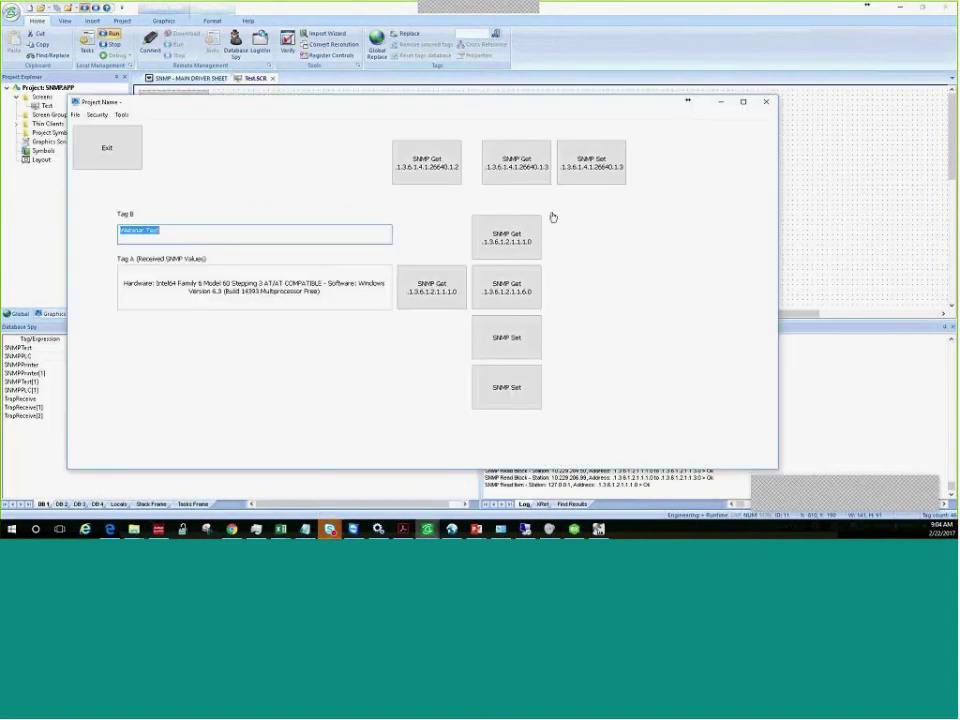
{"action": "left_click", "coordinate": [515, 242]}
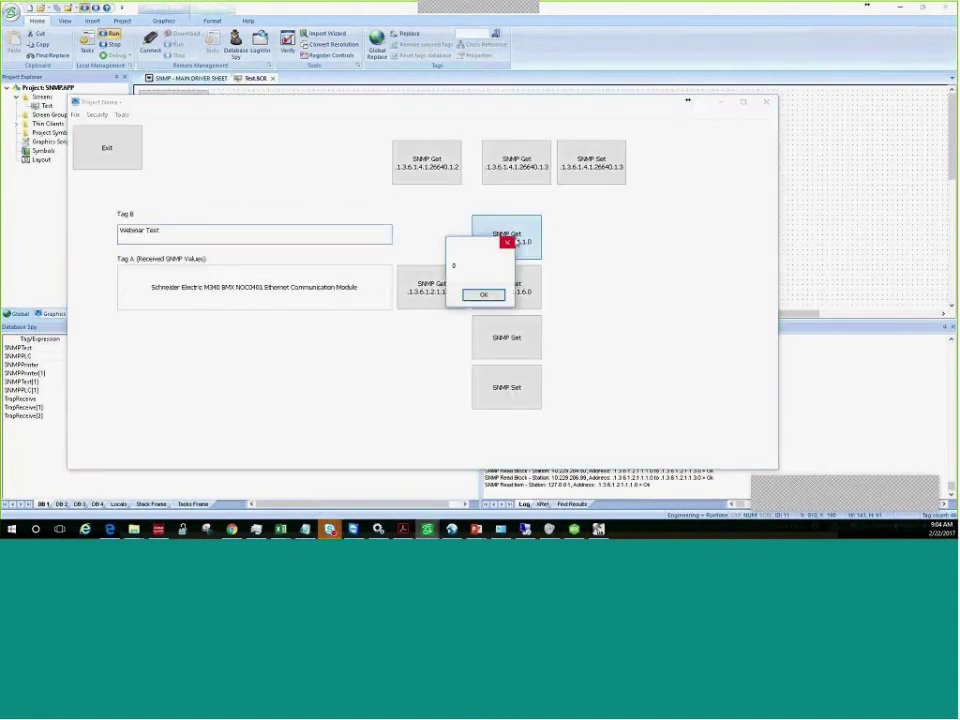
{"action": "left_click", "coordinate": [489, 296]}
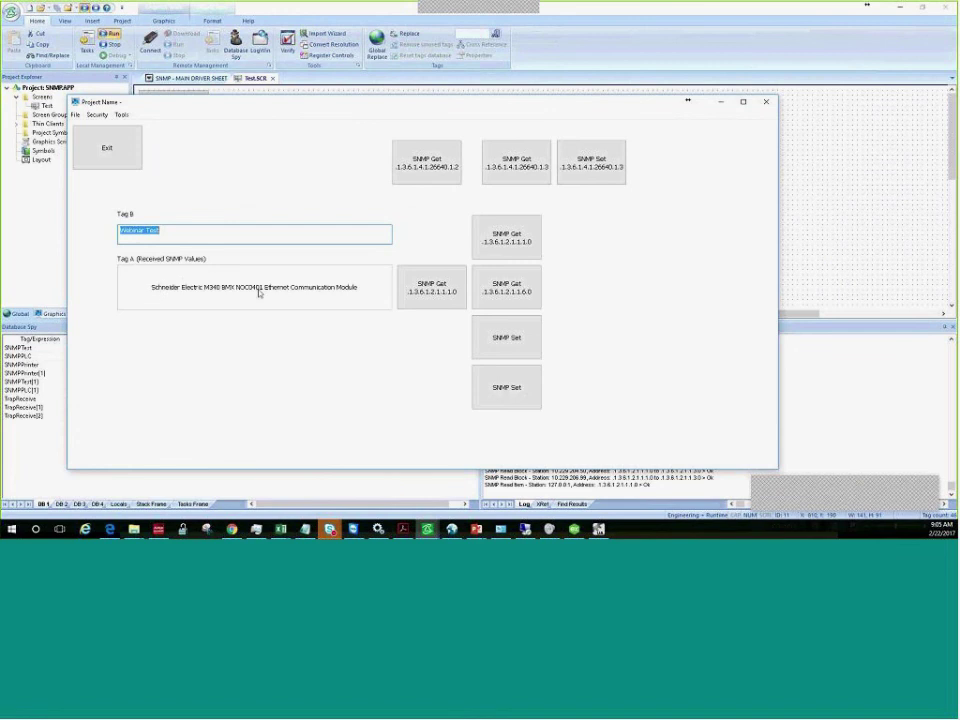
{"action": "left_click", "coordinate": [127, 149]}
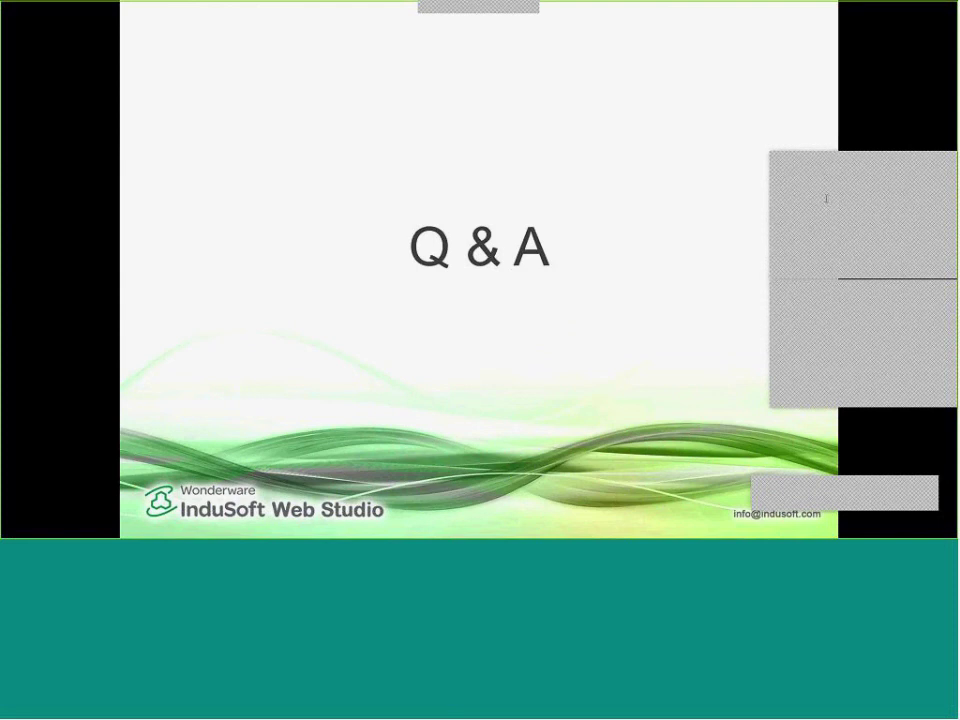
Open OPC_UA_Webinar.APP from Recent Projects and expand OPC UA in the Comm tab
{"action": "key", "text": "alt+Tab"}
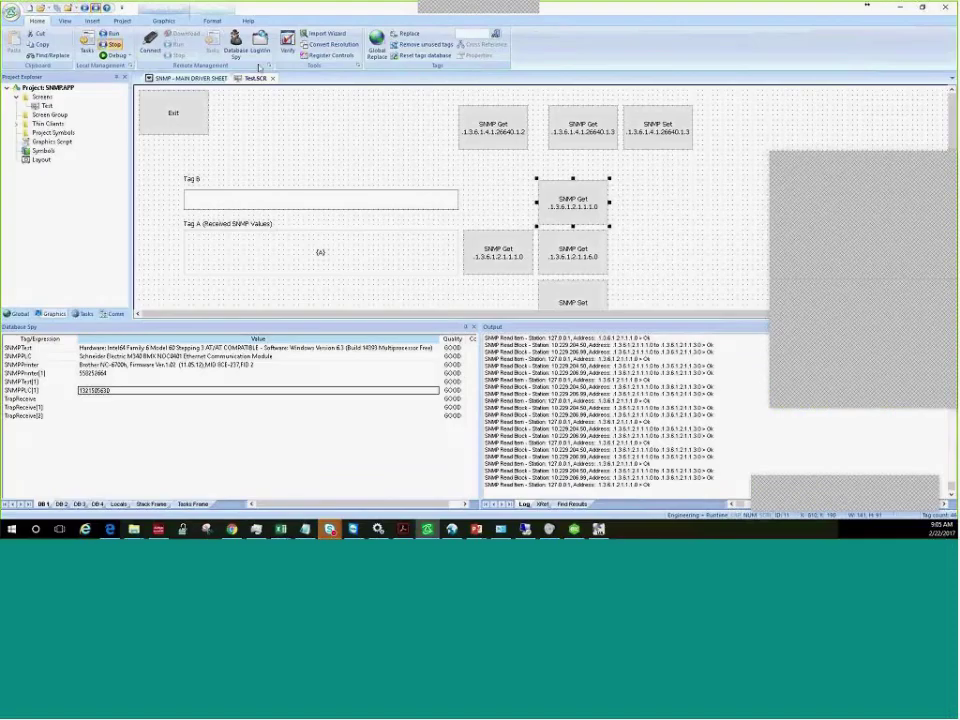
{"action": "left_click", "coordinate": [10, 13]}
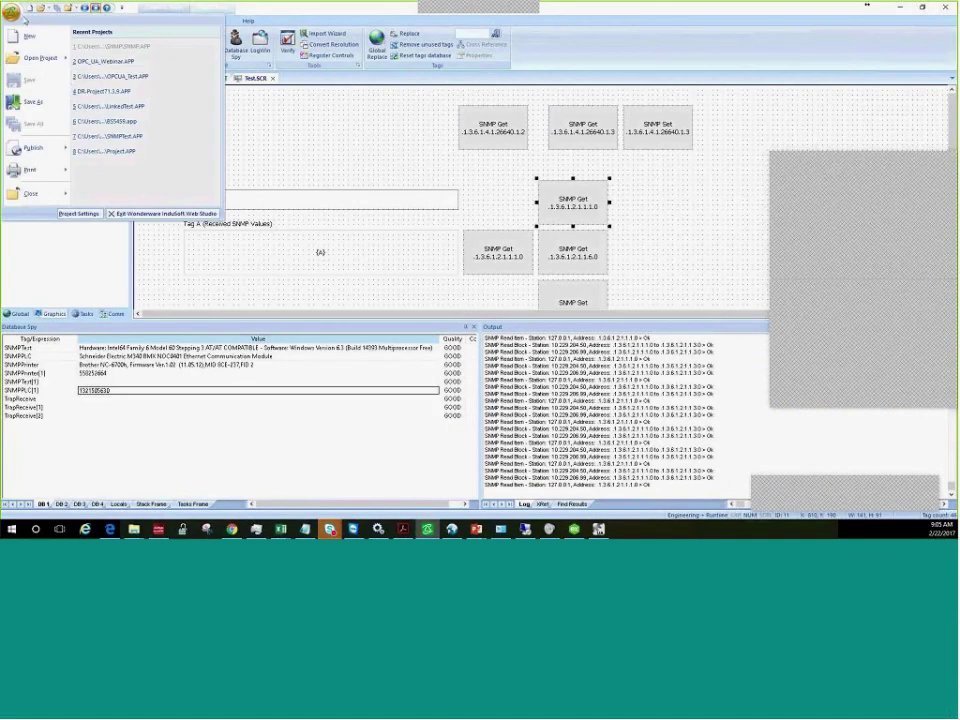
{"action": "left_click", "coordinate": [161, 62]}
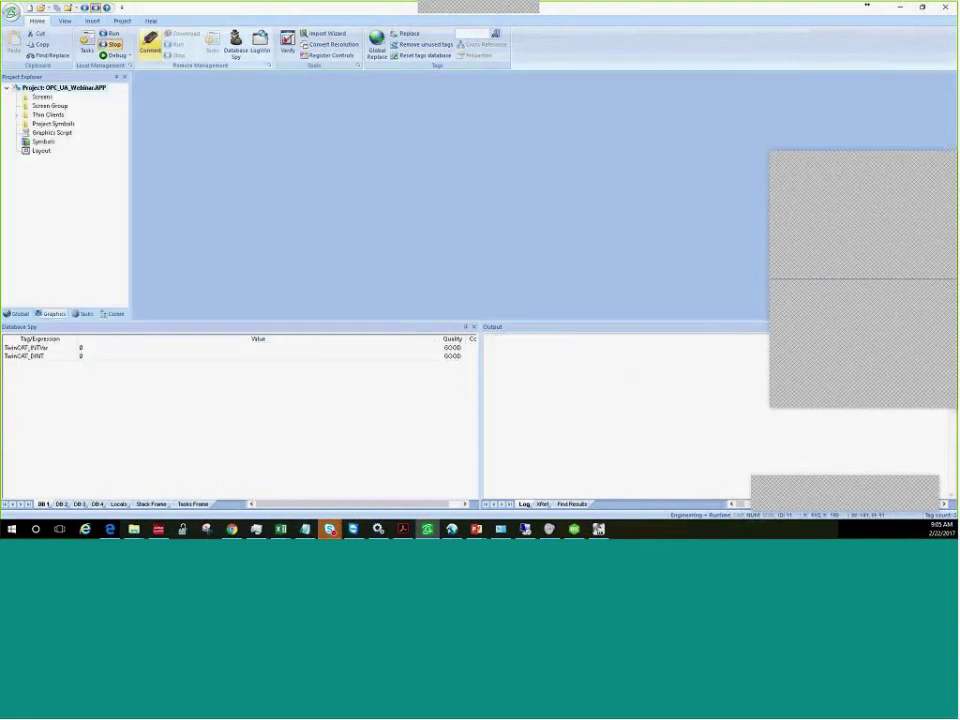
{"action": "left_click", "coordinate": [116, 314]}
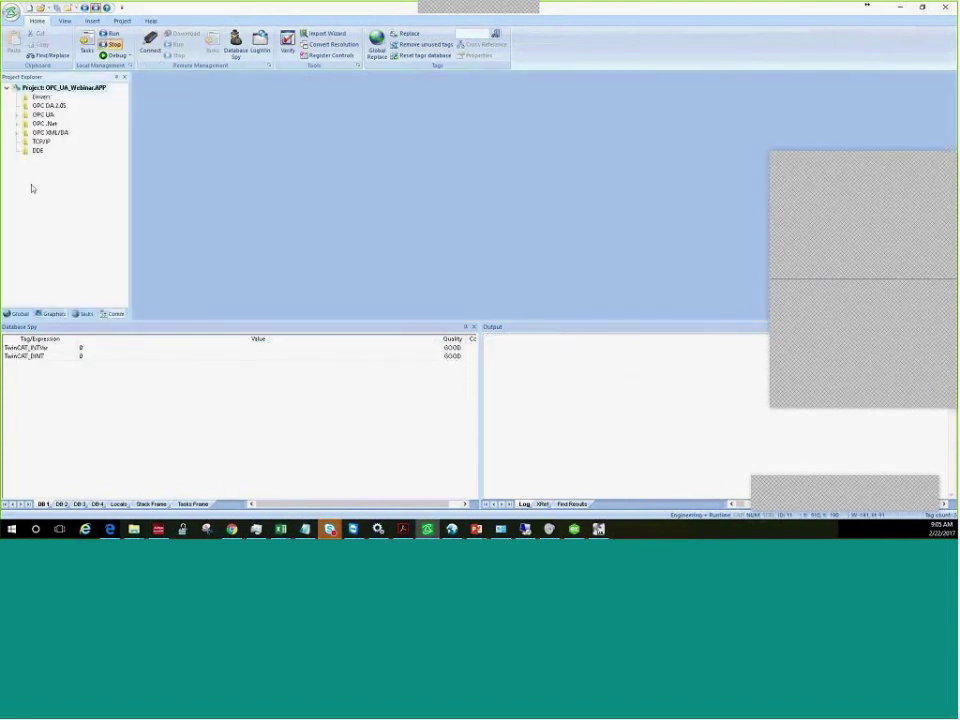
{"action": "left_click", "coordinate": [17, 115]}
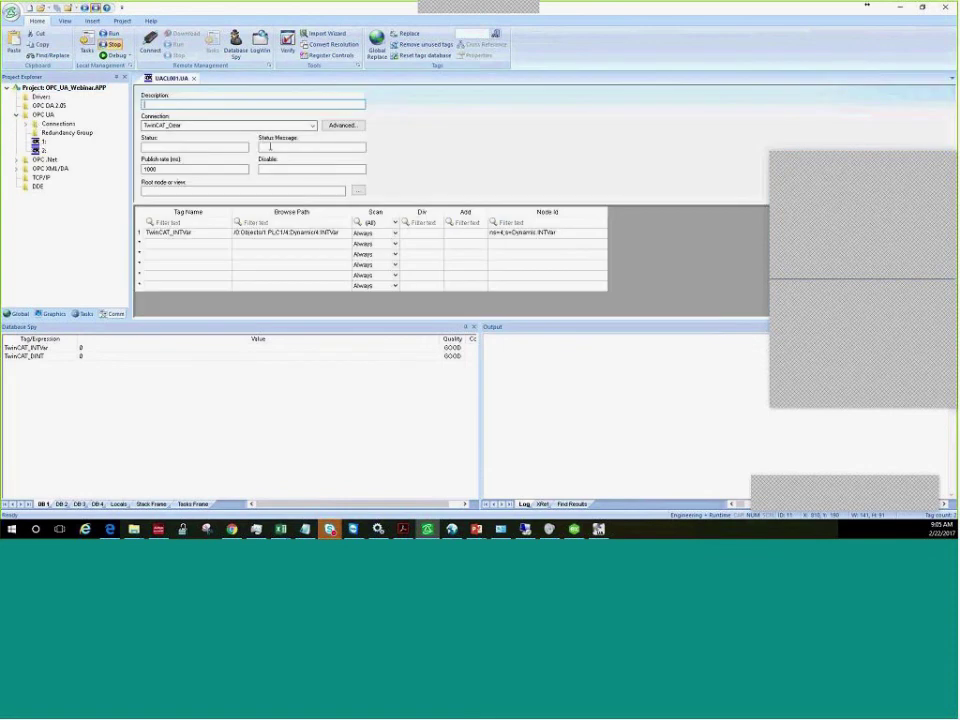
Change the publish rate from 1000 to 5000 ms and bring up the Project Status task list
{"action": "double_click", "coordinate": [149, 170]}
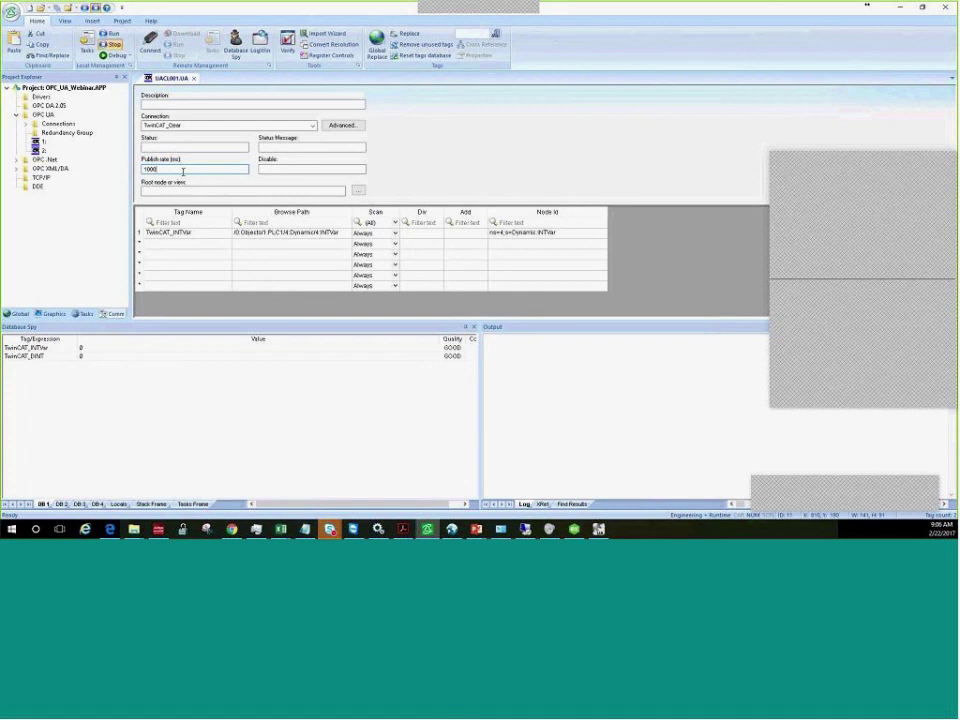
{"action": "left_click_drag", "start_coordinate": [183, 172], "coordinate": [139, 175]}
{"action": "type", "text": "5000"}
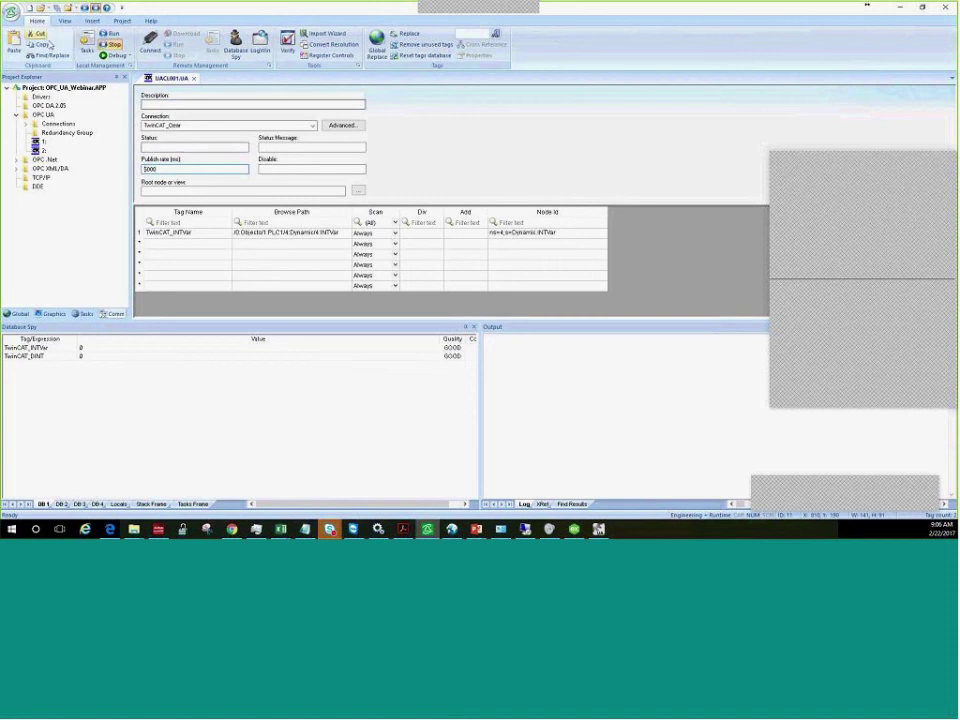
{"action": "left_click", "coordinate": [87, 40]}
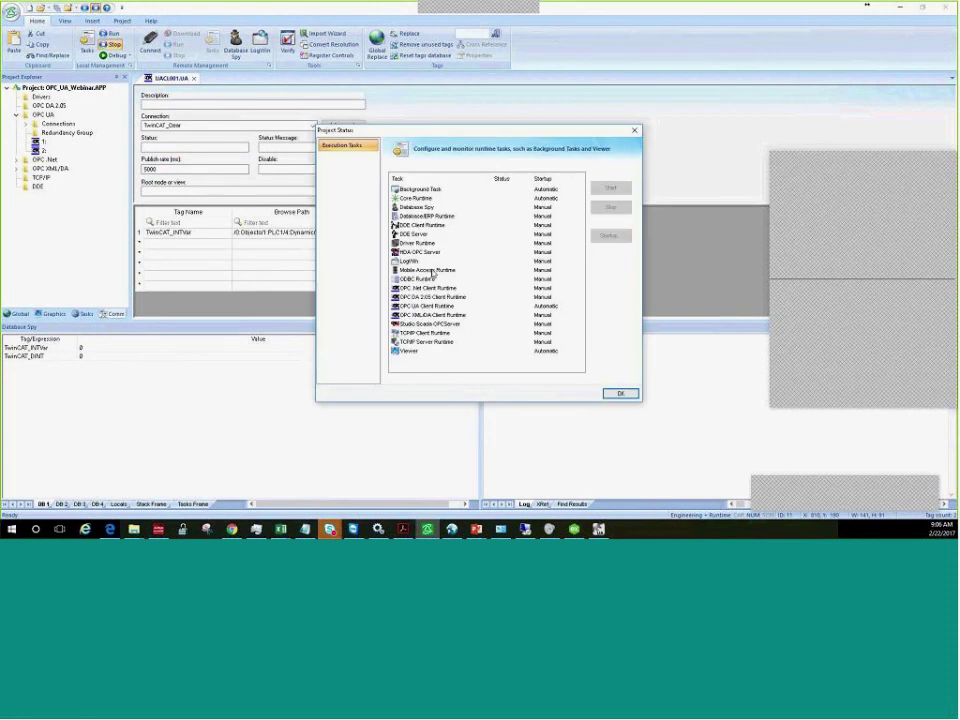
Start the OPC UA Client Runtime task and write 20027 to TwinCAT_INTVar in Database Spy
{"action": "left_click", "coordinate": [428, 306]}
{"action": "left_click", "coordinate": [610, 187]}
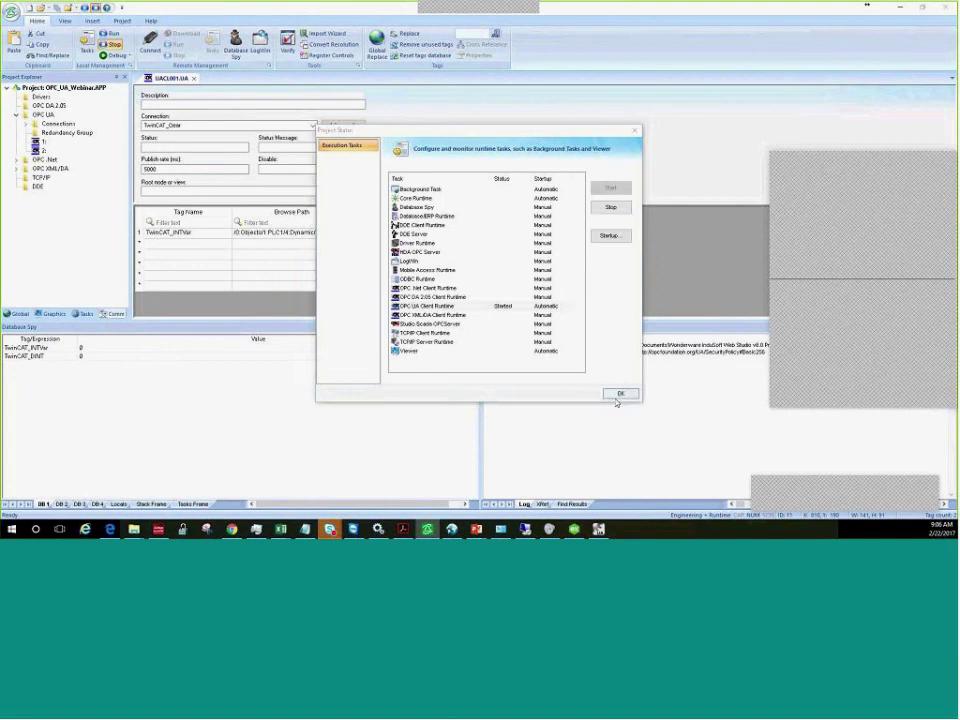
{"action": "left_click", "coordinate": [620, 393]}
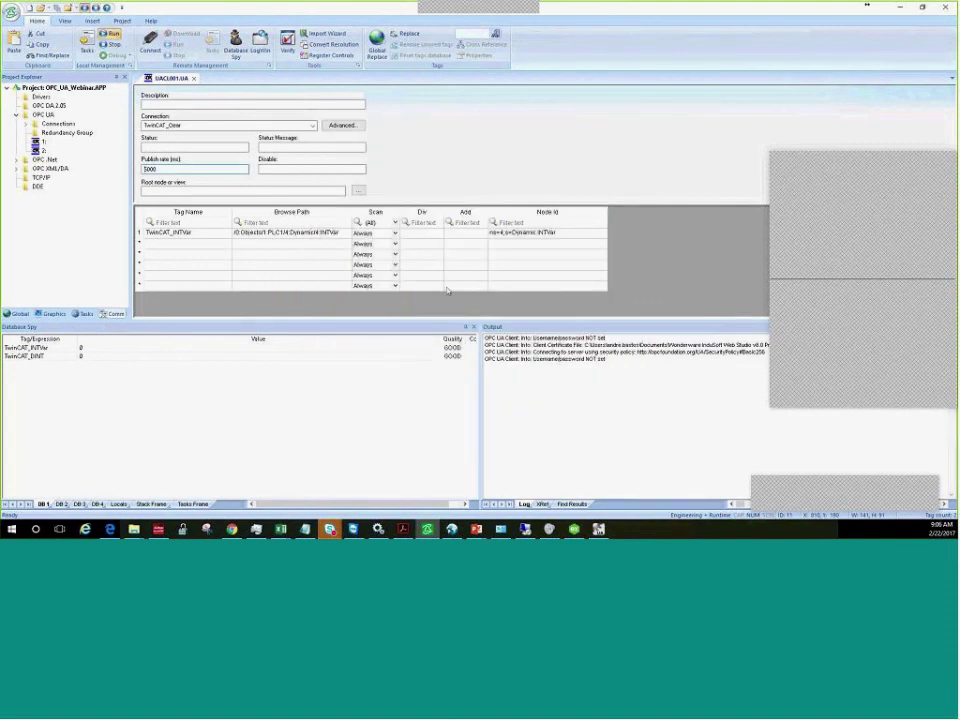
{"action": "double_click", "coordinate": [82, 347]}
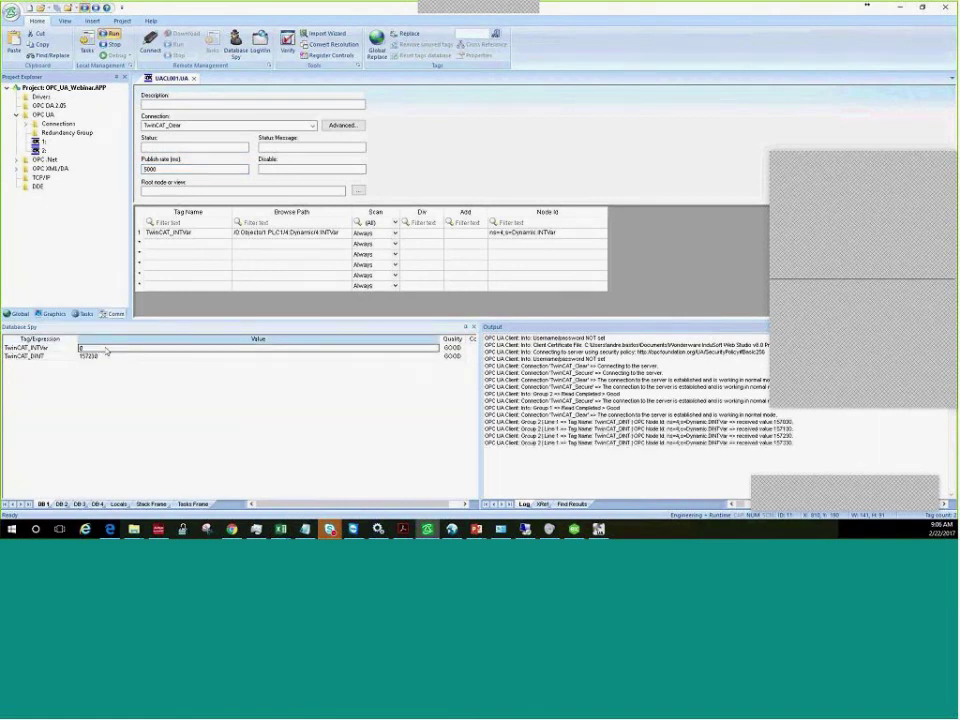
{"action": "type", "text": "20027"}
{"action": "key", "text": "Return"}
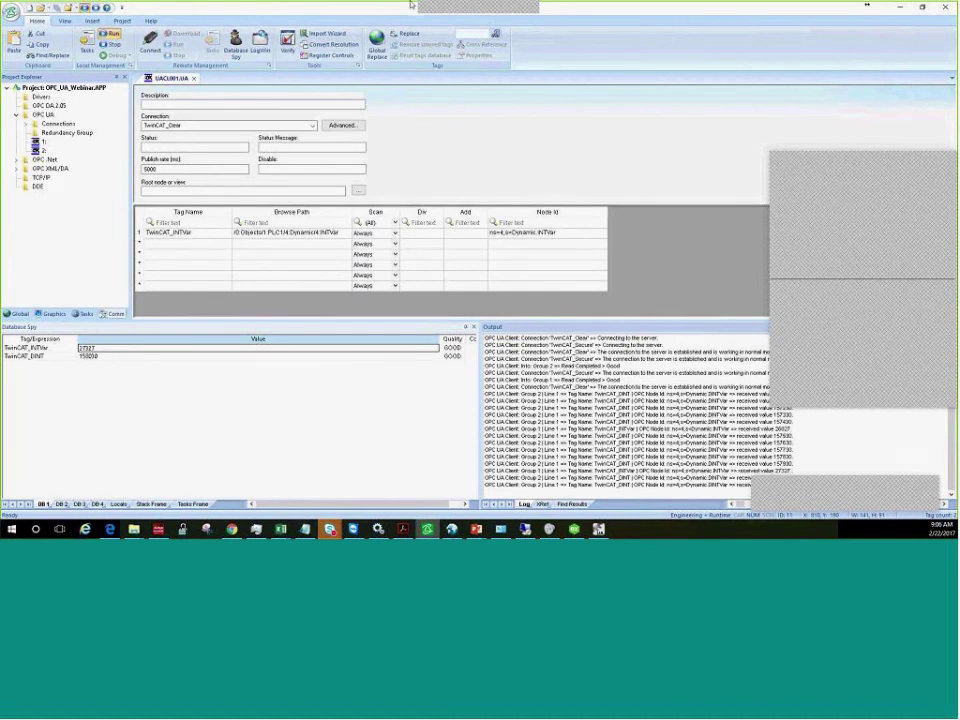
Stop the runtime and replace the 5000 publish rate with the tag name PublishRate
{"action": "left_click", "coordinate": [115, 45]}
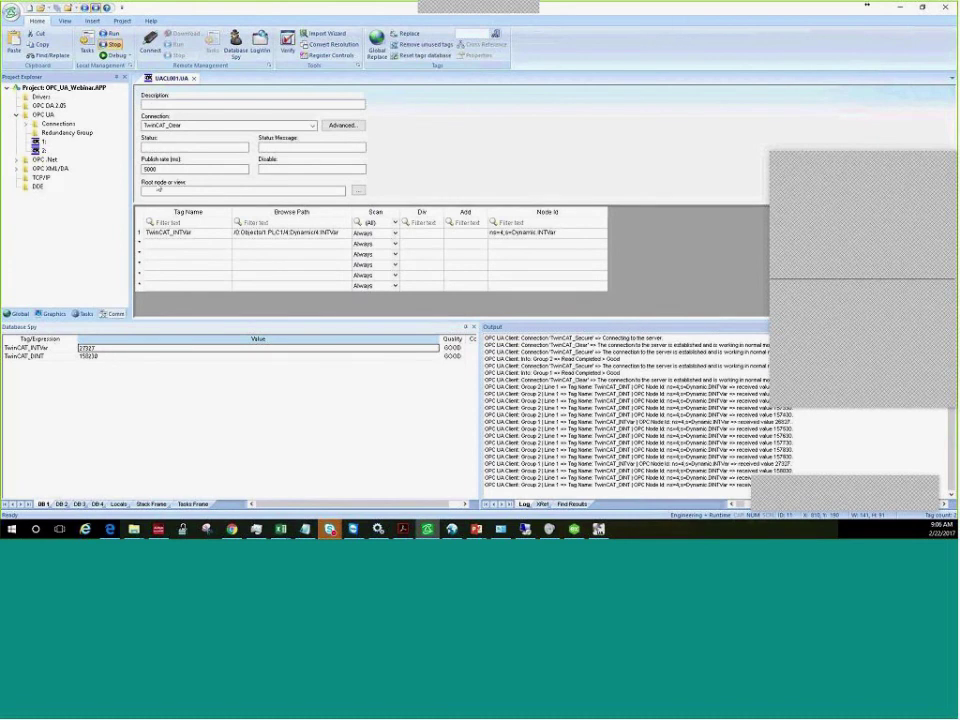
{"action": "left_click", "coordinate": [179, 169]}
{"action": "left_click_drag", "start_coordinate": [179, 169], "coordinate": [124, 167]}
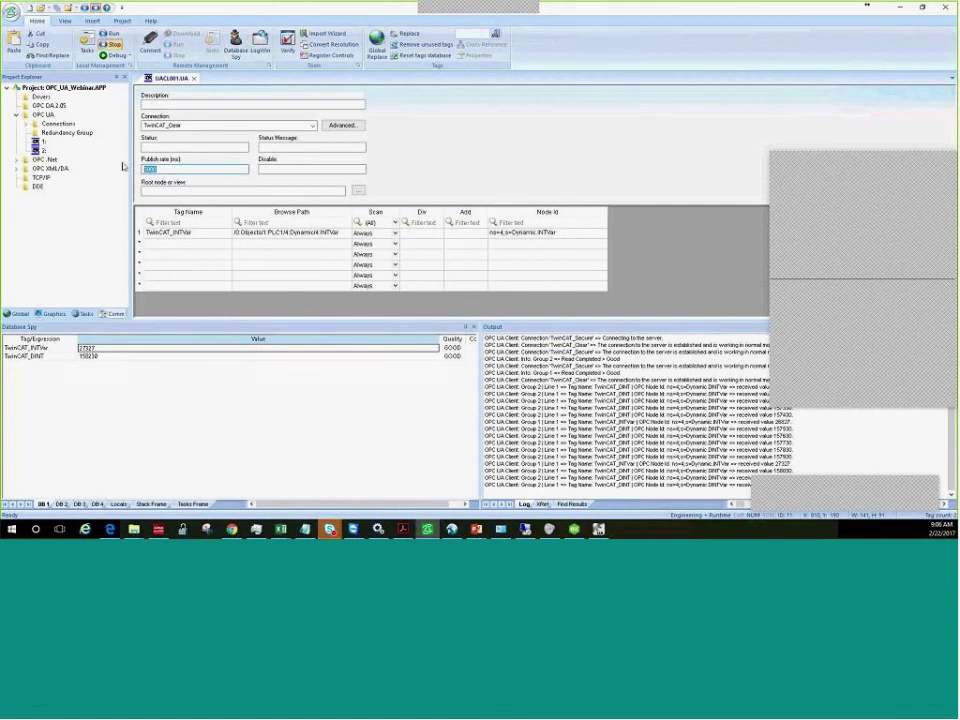
{"action": "type", "text": "PublishRate"}
Accept PublishRate as the publish rate source and create it as a new Integer tag
{"action": "key", "text": "Return"}
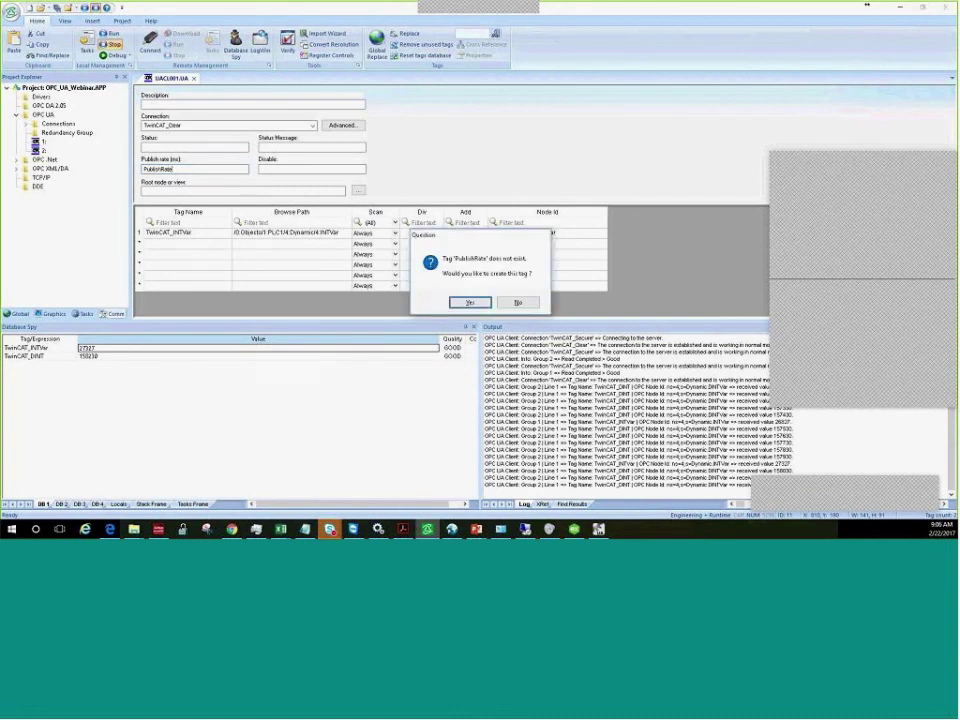
{"action": "key", "text": "Return"}
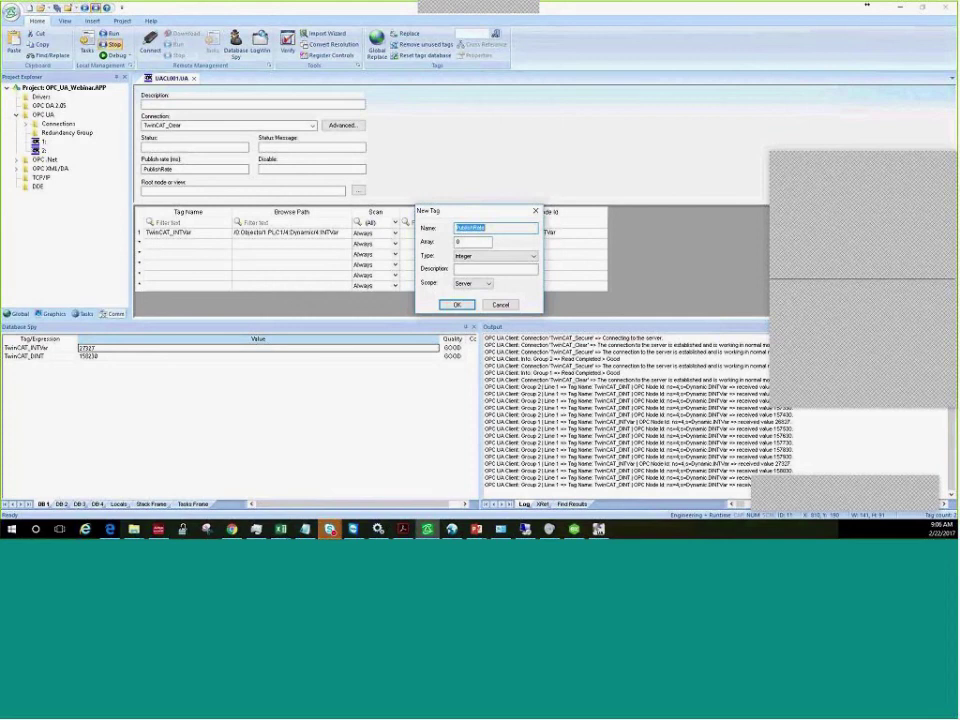
{"action": "key", "text": "Return"}
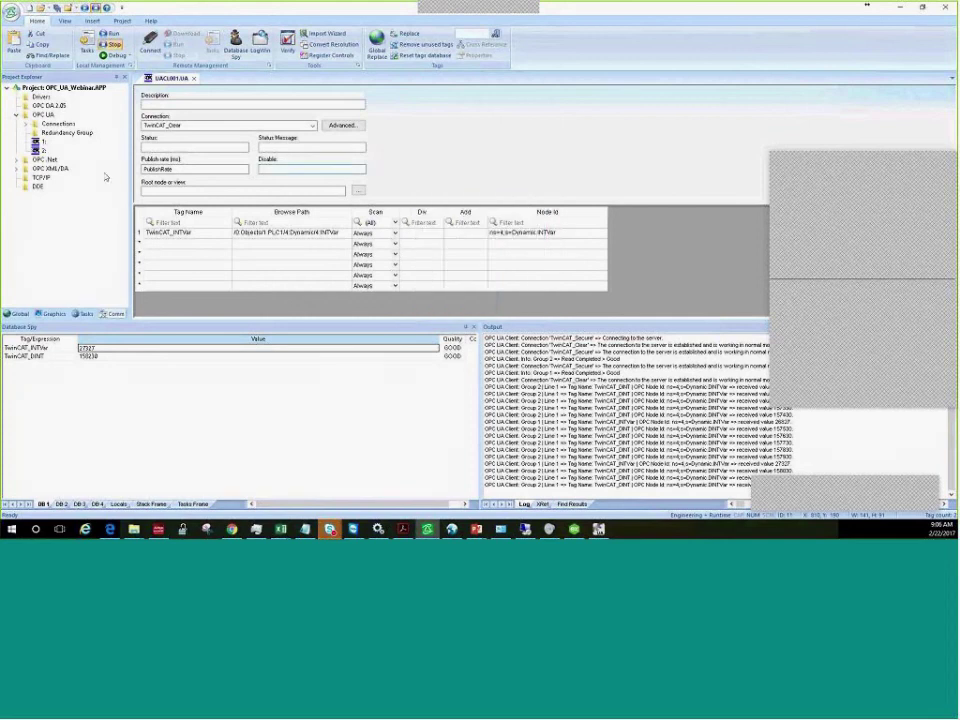
Add PublishRate to the Database Spy watch list and set its value to 10
{"action": "left_click", "coordinate": [64, 364]}
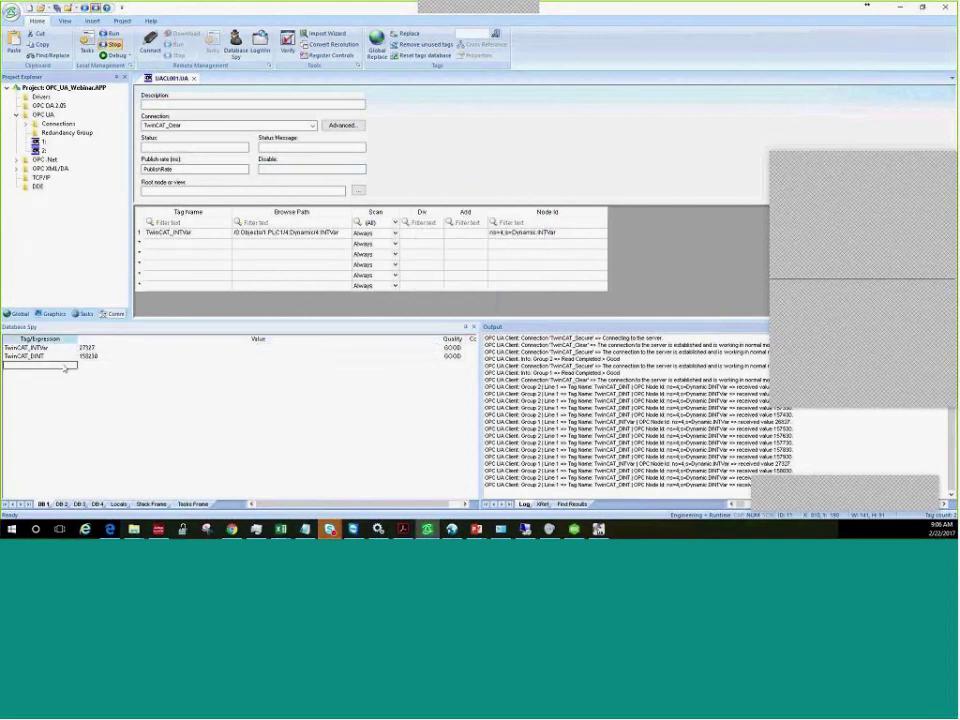
{"action": "type", "text": "PublishRate"}
{"action": "key", "text": "Return"}
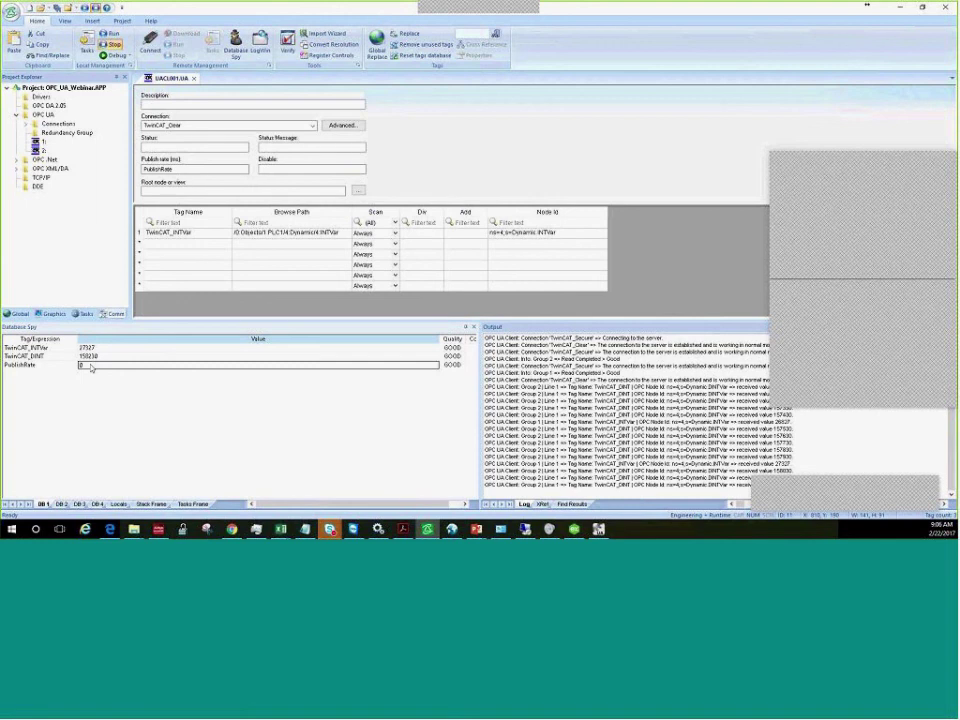
{"action": "type", "text": "10"}
{"action": "key", "text": "Return"}
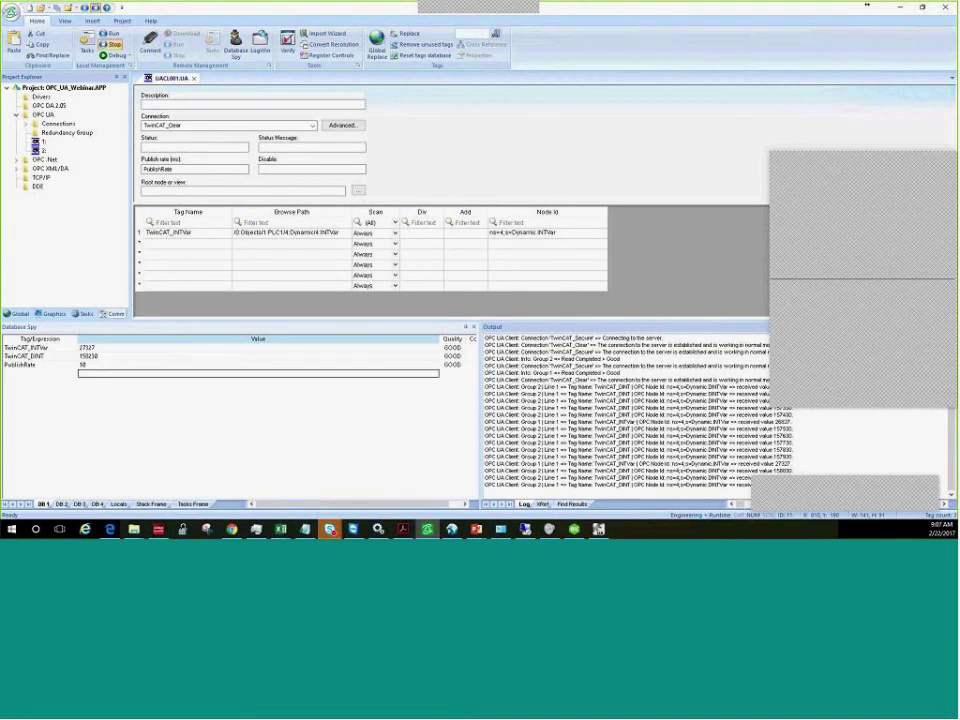
Restart the runtime, raise PublishRate from 10 to 1000 in Database Spy, and clear the output log
{"action": "left_click", "coordinate": [88, 50]}
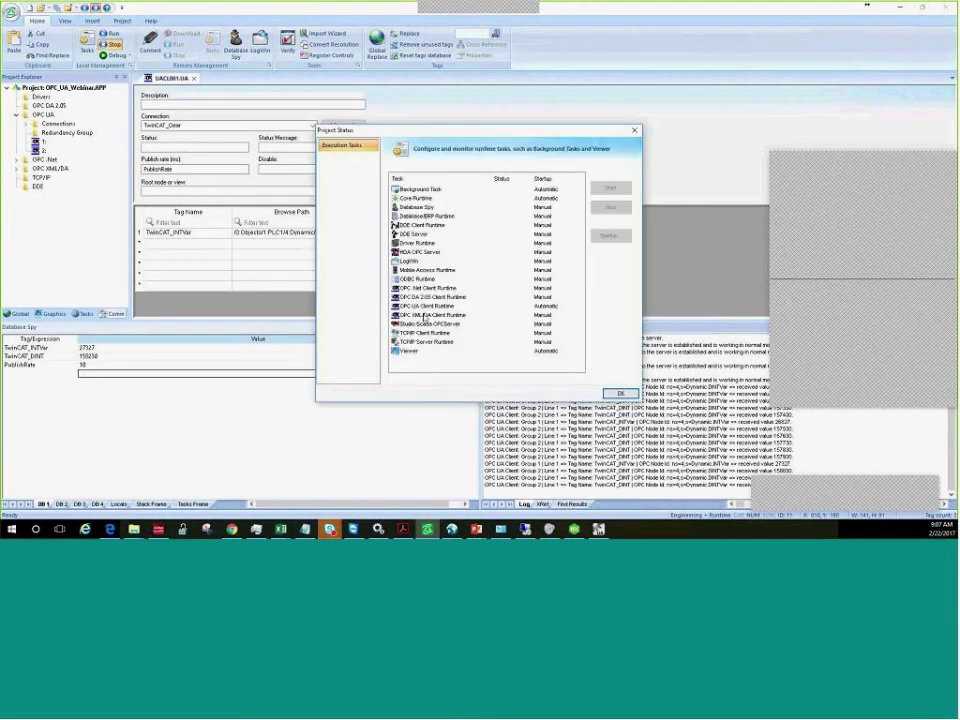
{"action": "left_click", "coordinate": [620, 393]}
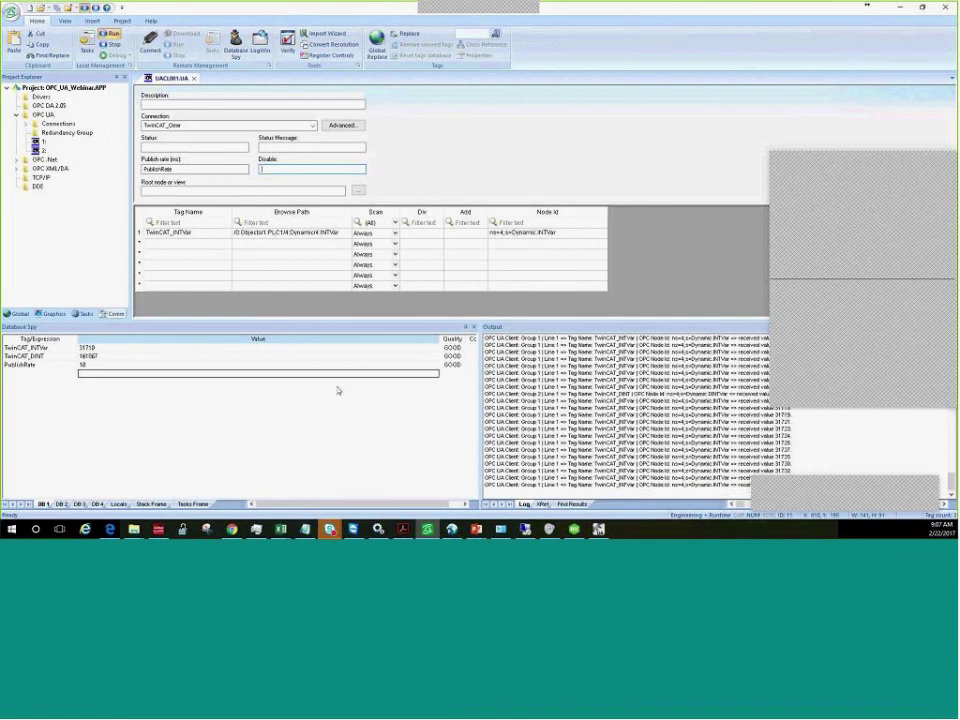
{"action": "left_click", "coordinate": [122, 349]}
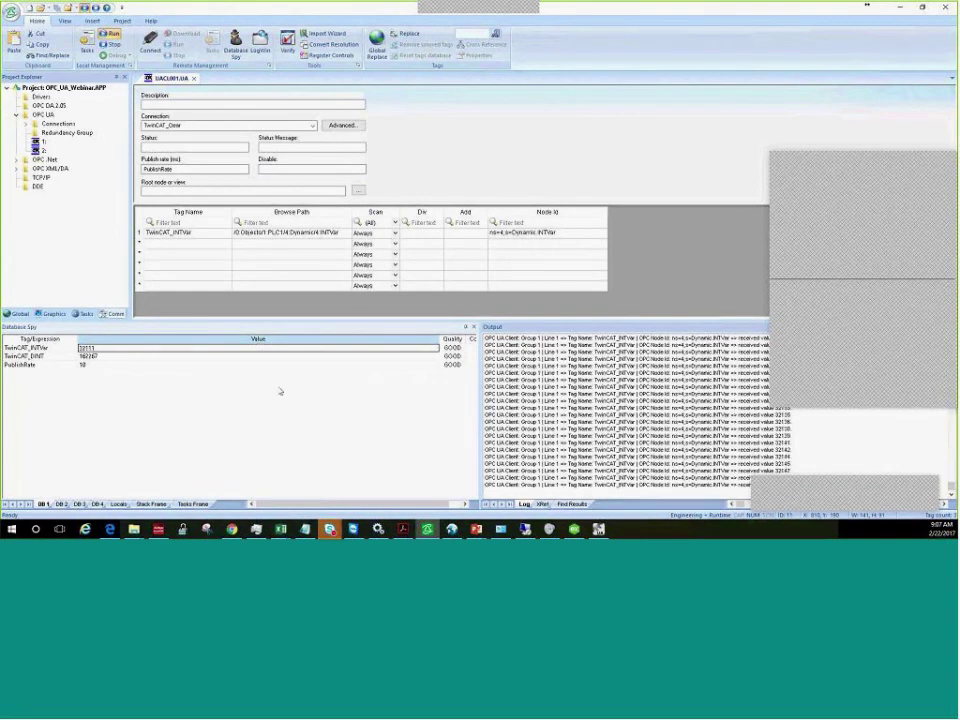
{"action": "left_click", "coordinate": [124, 366]}
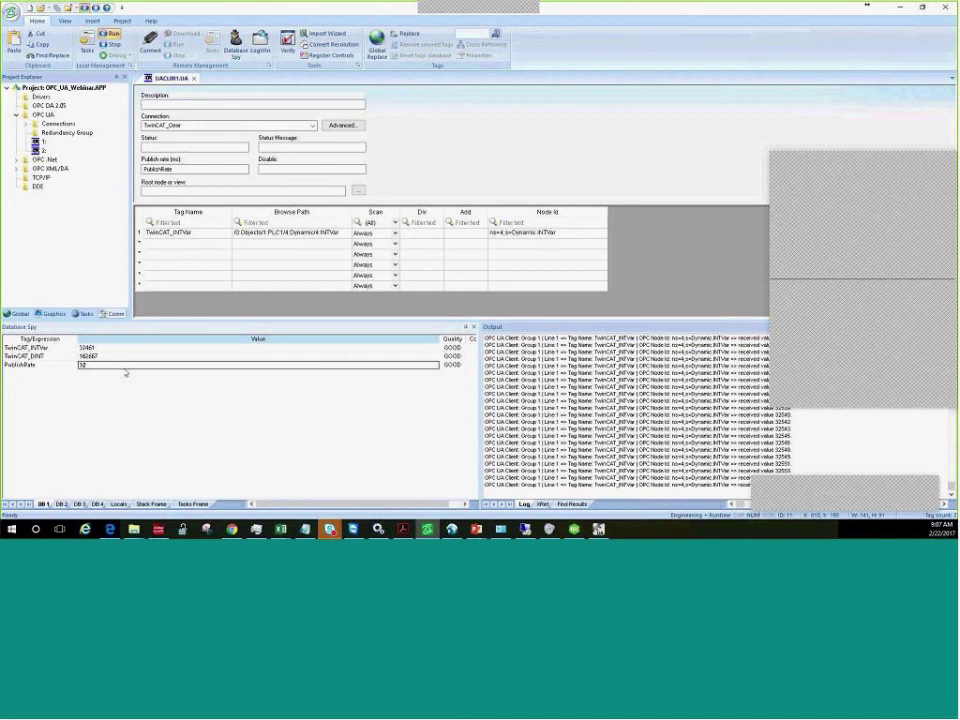
{"action": "type", "text": "00"}
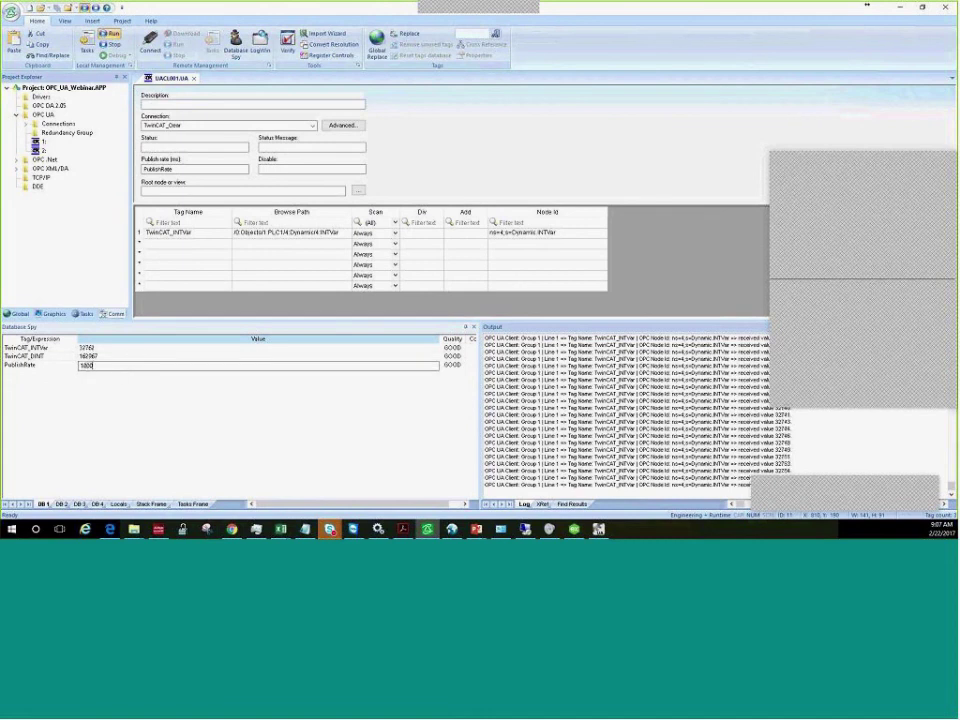
{"action": "key", "text": "Return"}
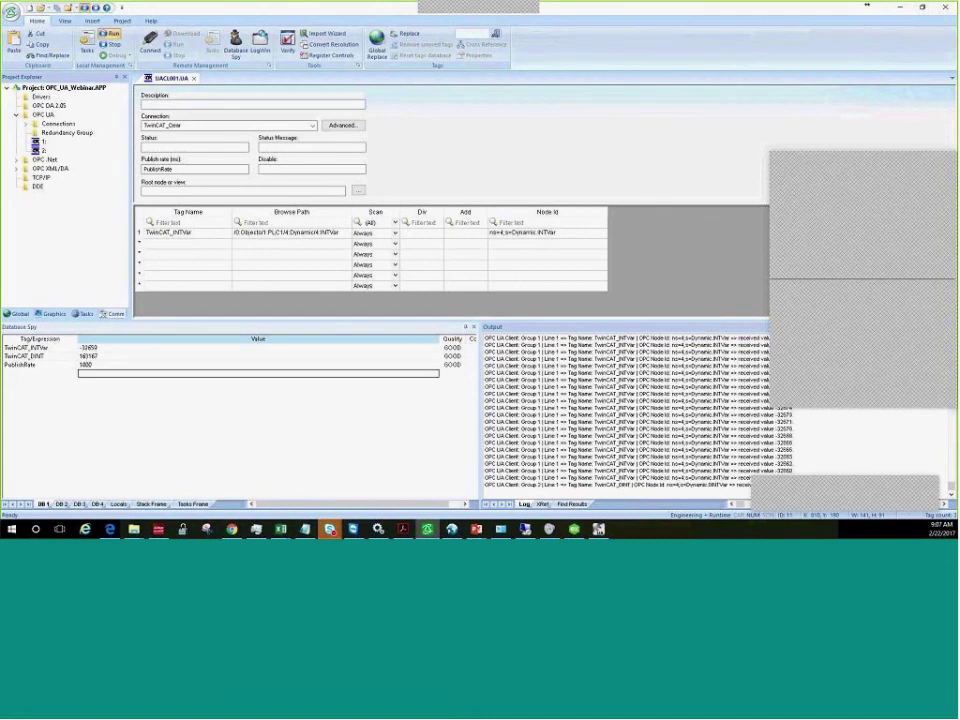
{"action": "right_click", "coordinate": [598, 347]}
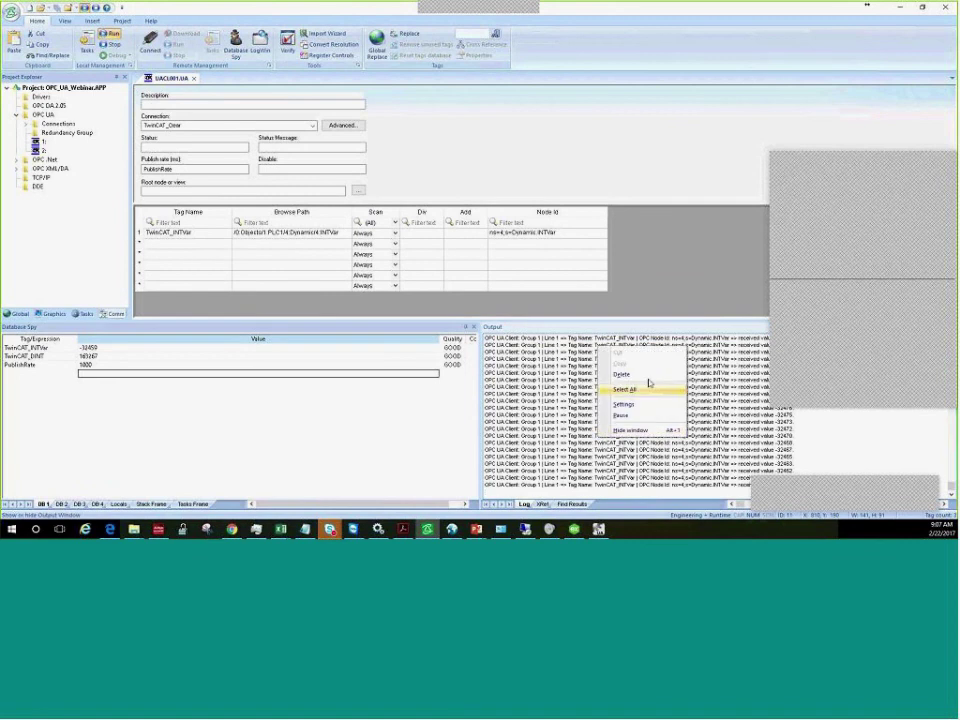
{"action": "left_click", "coordinate": [650, 374]}
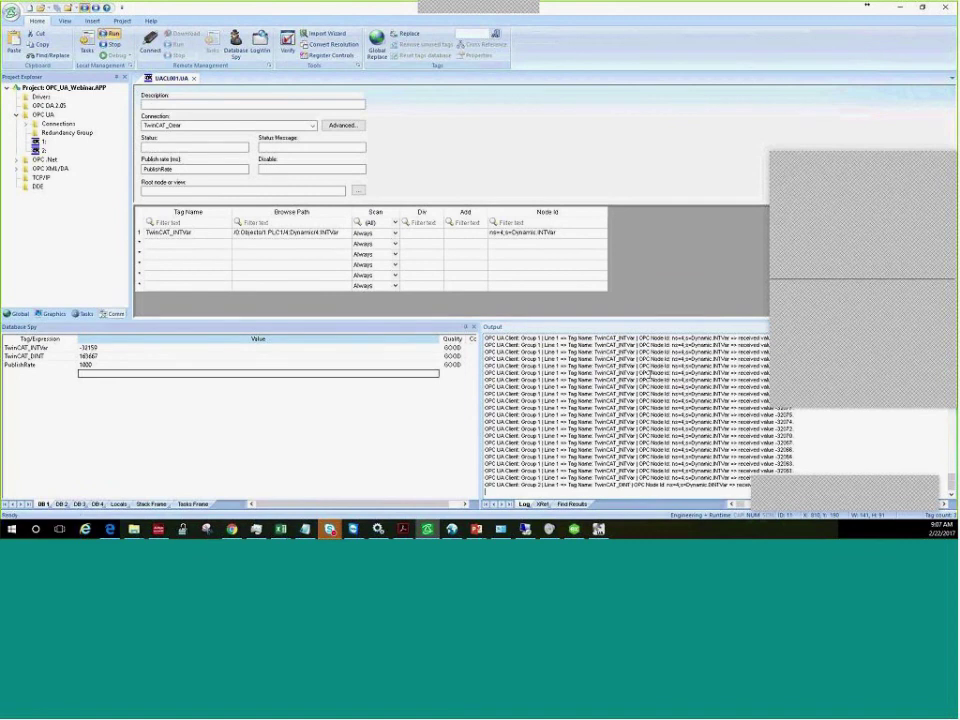
In the group's Advanced settings, set Reload trigger to a new Integer tag ReloadTrigger and accept
{"action": "left_click", "coordinate": [191, 166]}
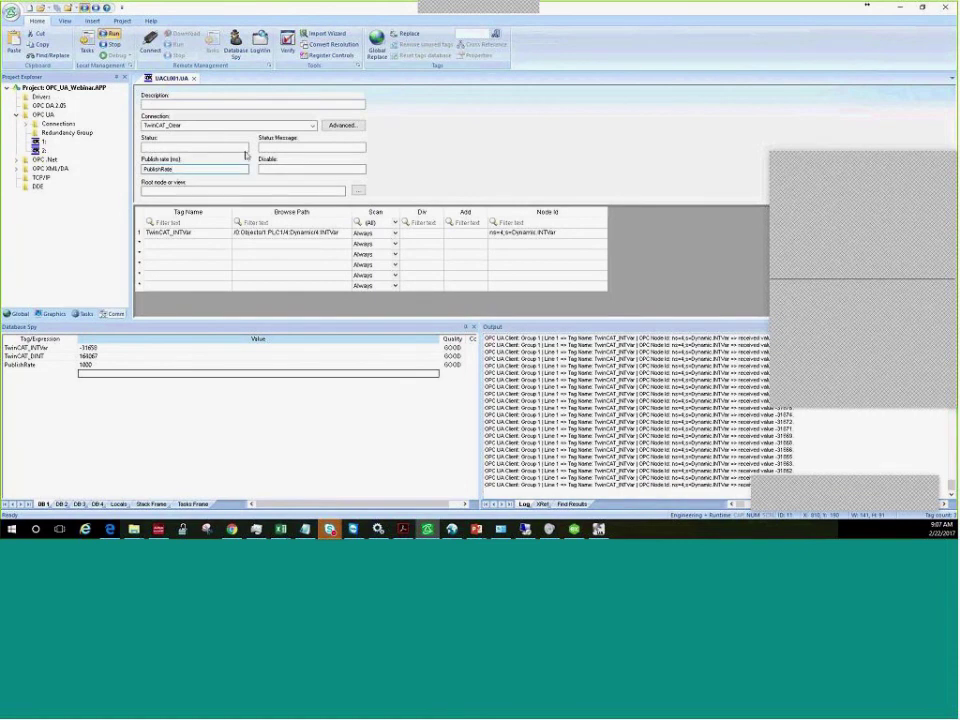
{"action": "left_click", "coordinate": [346, 127]}
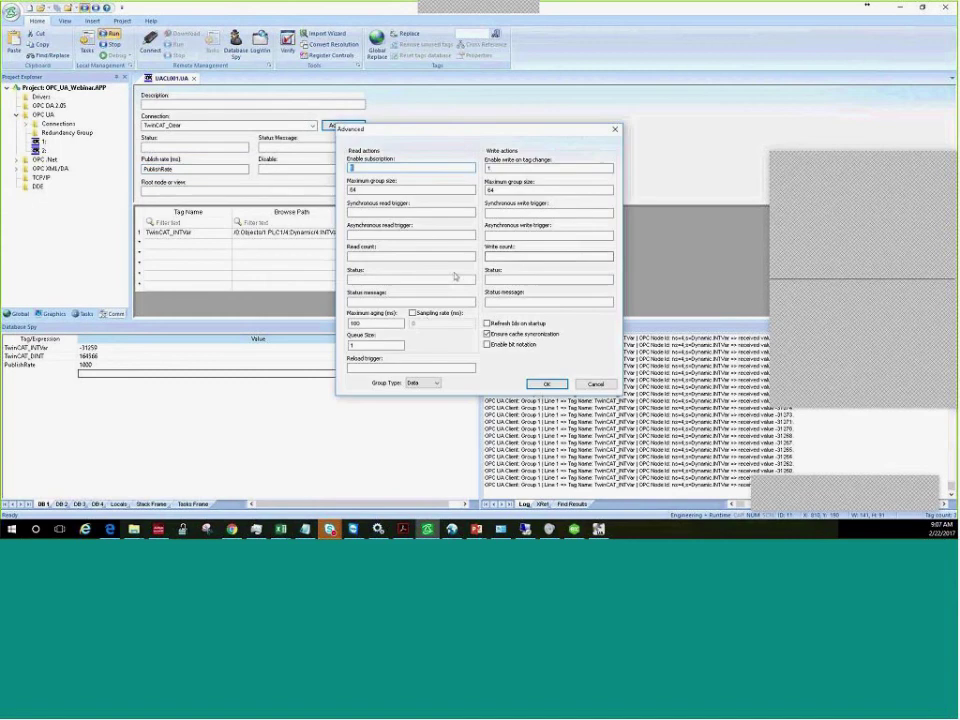
{"action": "left_click", "coordinate": [422, 368]}
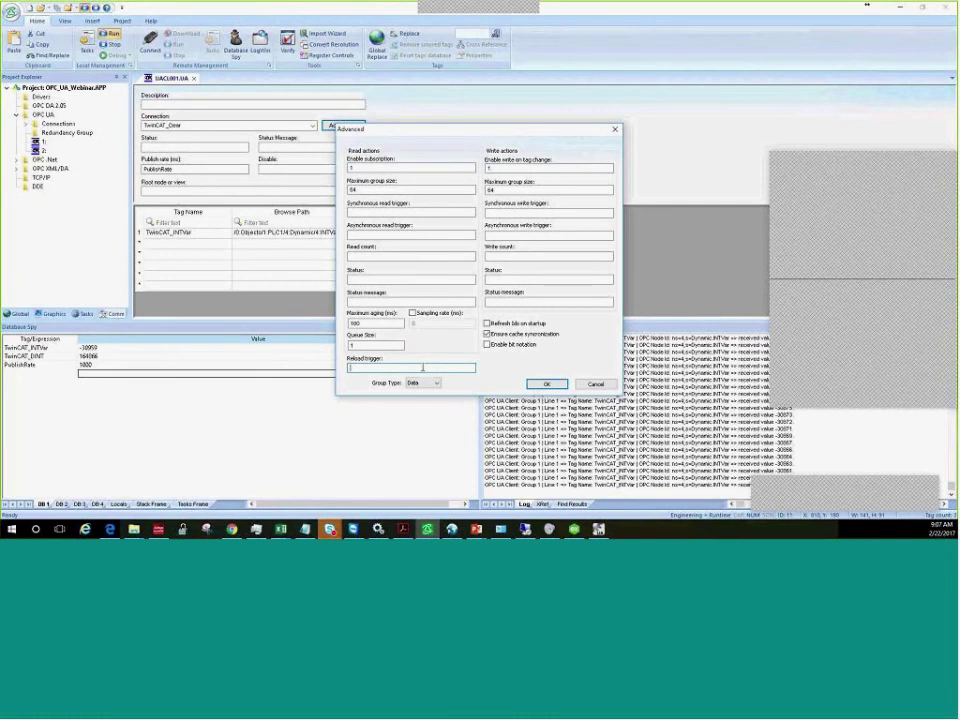
{"action": "type", "text": "ReloadTrigger"}
{"action": "key", "text": "Tab"}
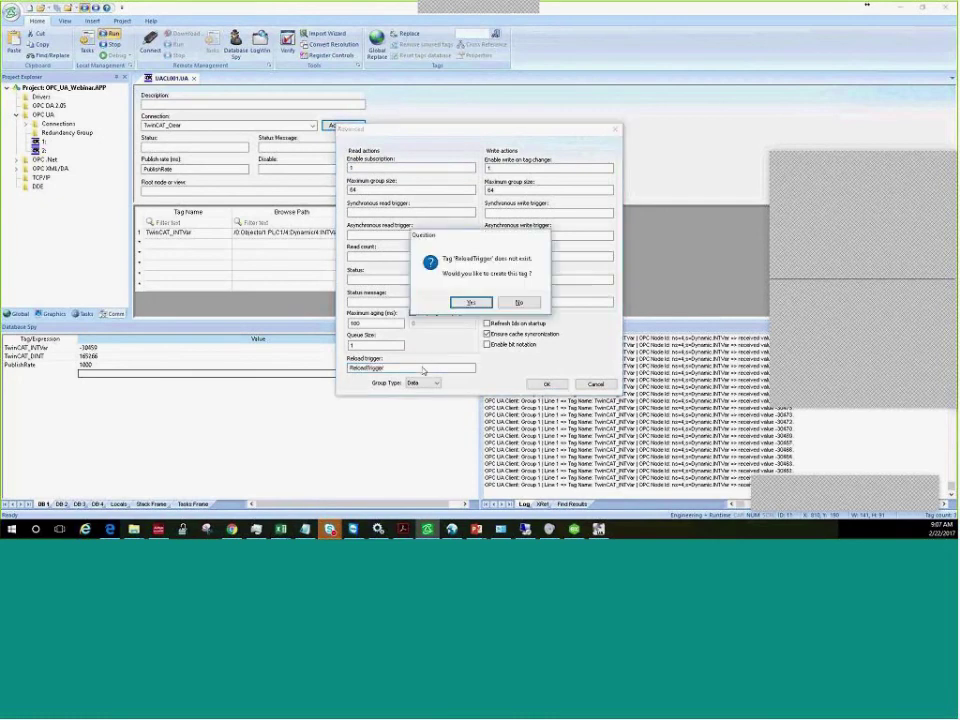
{"action": "key", "text": "Return"}
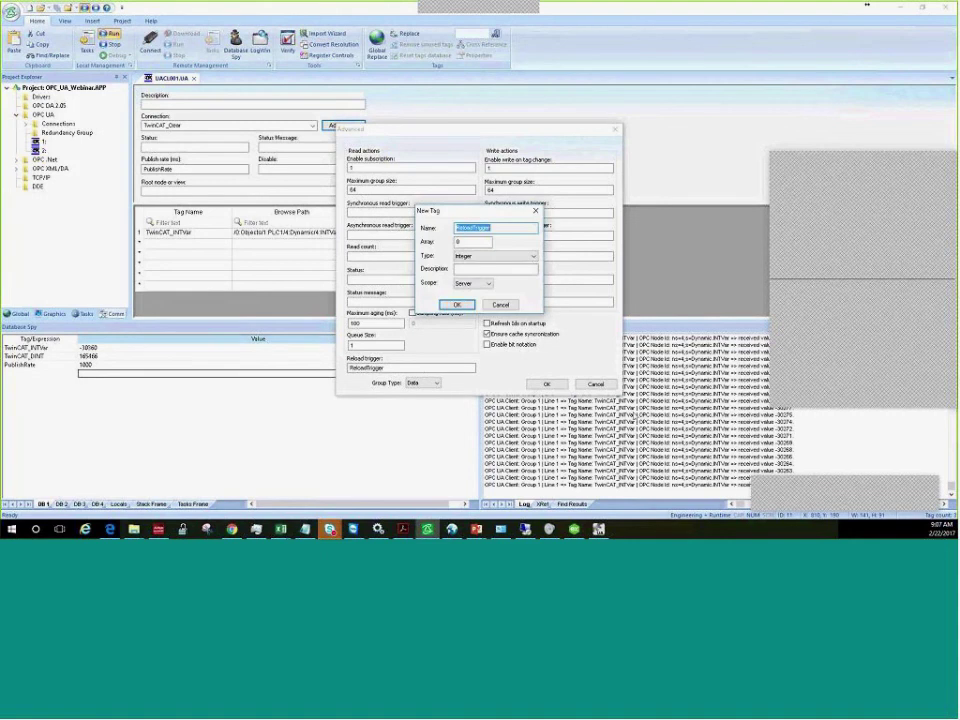
{"action": "left_click", "coordinate": [519, 228]}
{"action": "key", "text": "Return"}
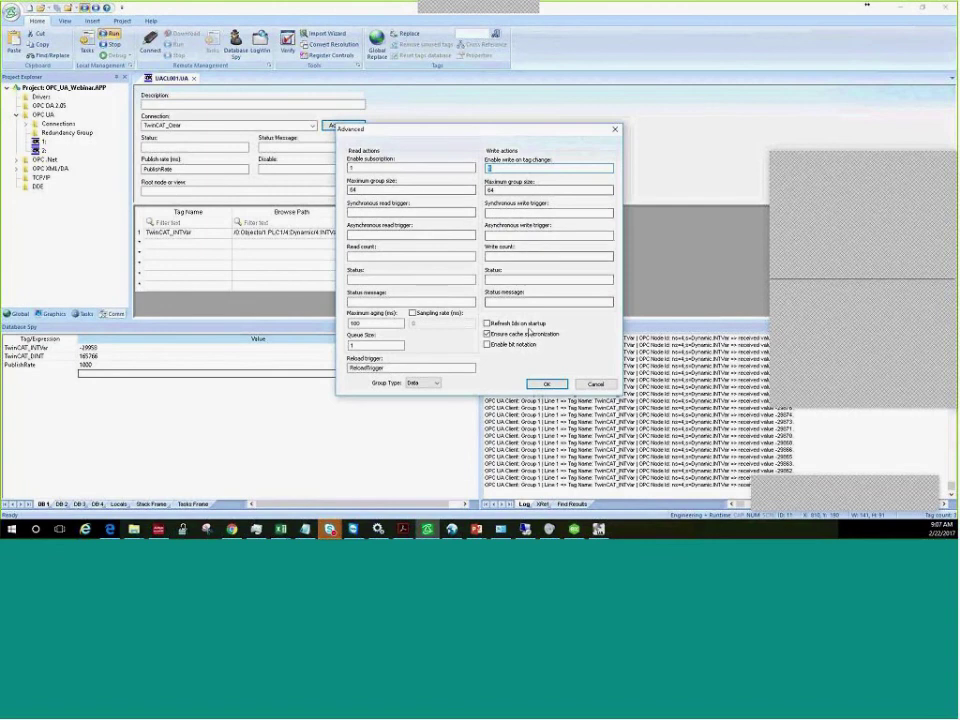
{"action": "key", "text": "Return"}
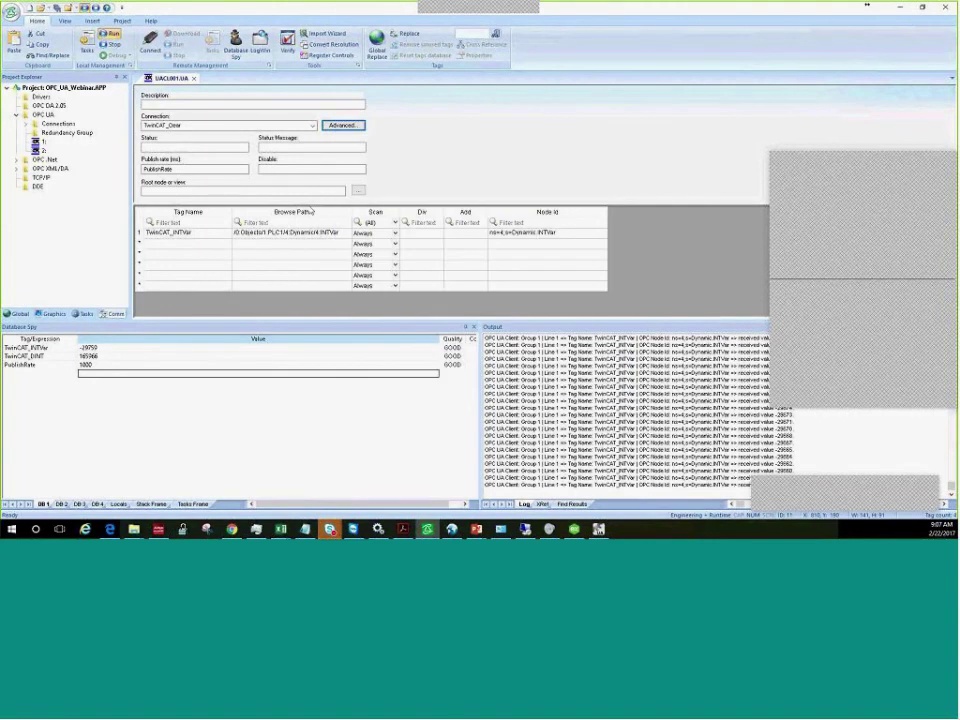
Add a ReloadTrigger row to the Database Spy watch list
{"action": "left_click", "coordinate": [50, 374]}
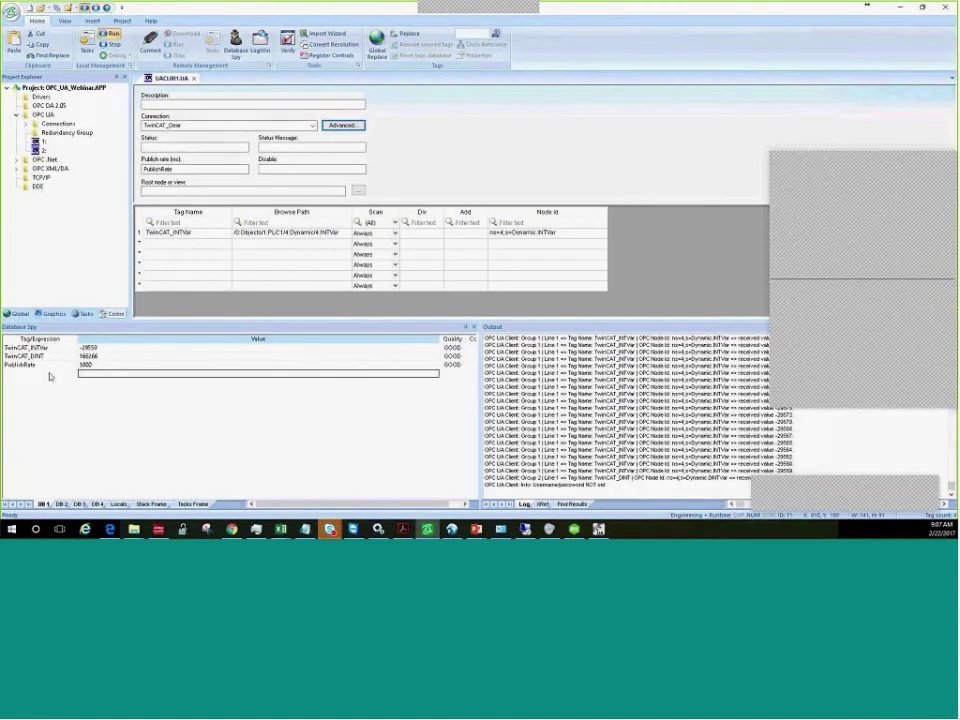
{"action": "type", "text": "Pst"}
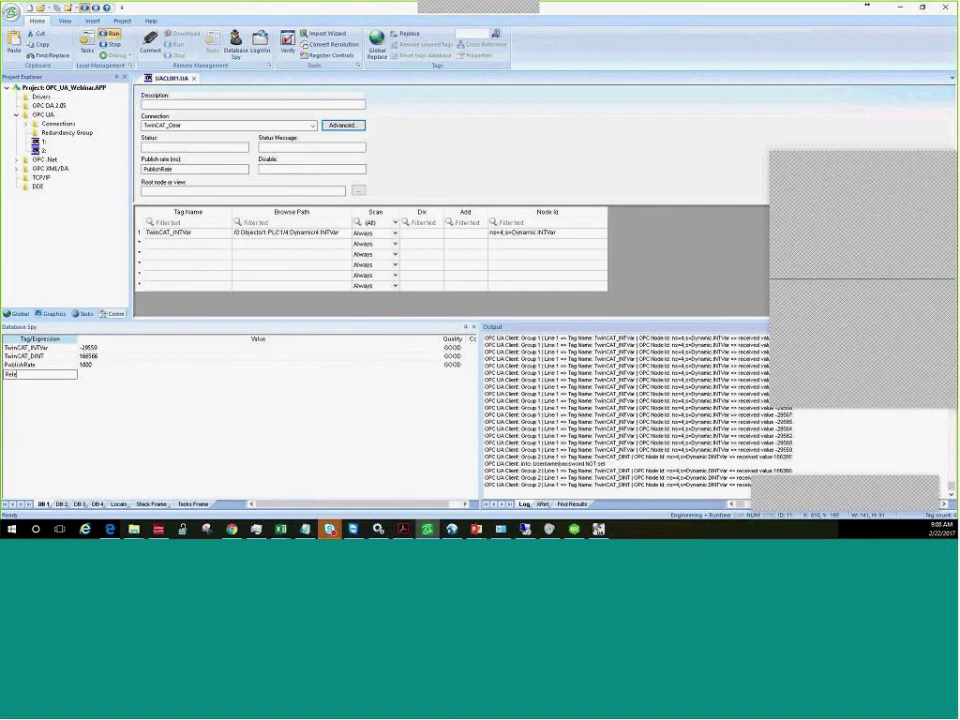
{"action": "type", "text": "oad"}
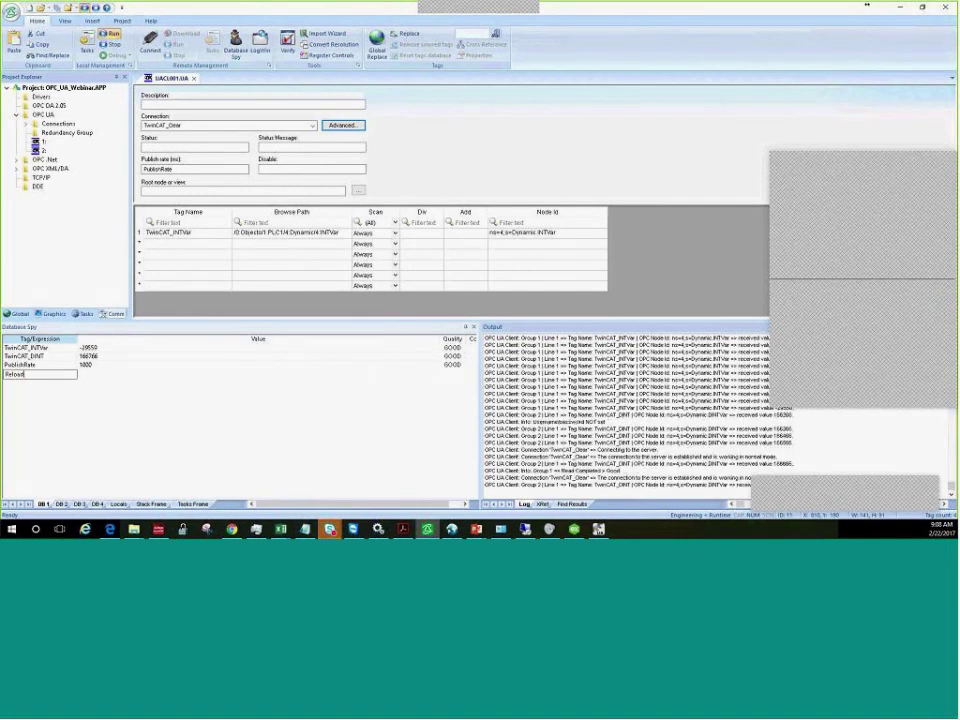
{"action": "type", "text": "ingger"}
{"action": "key", "text": "Return"}
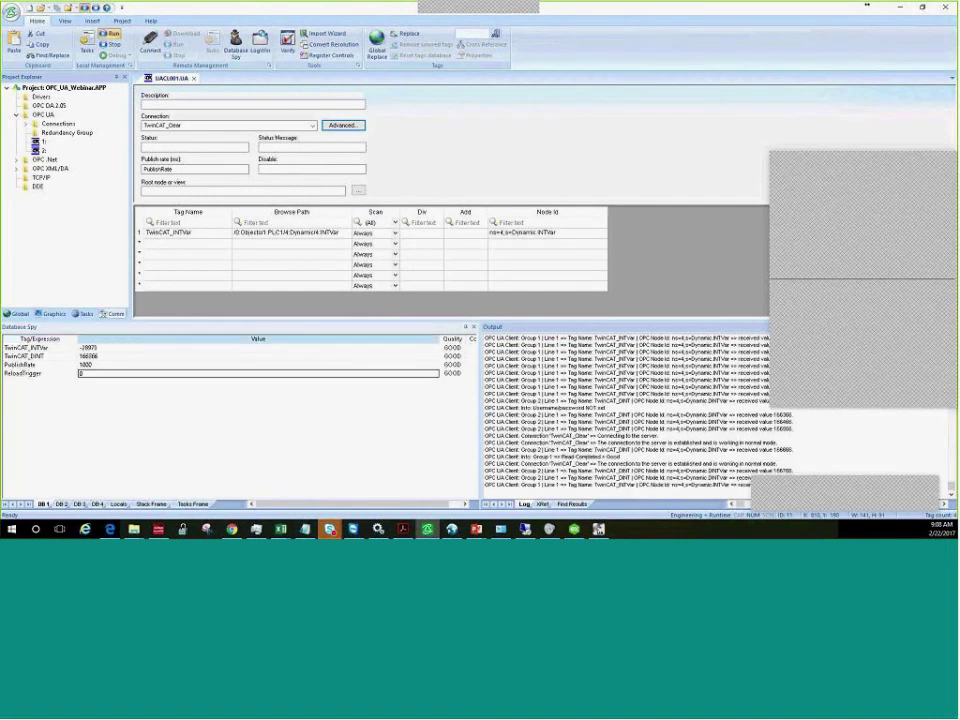
Write 0 to TwinCAT_INTVar
{"action": "left_click", "coordinate": [107, 356]}
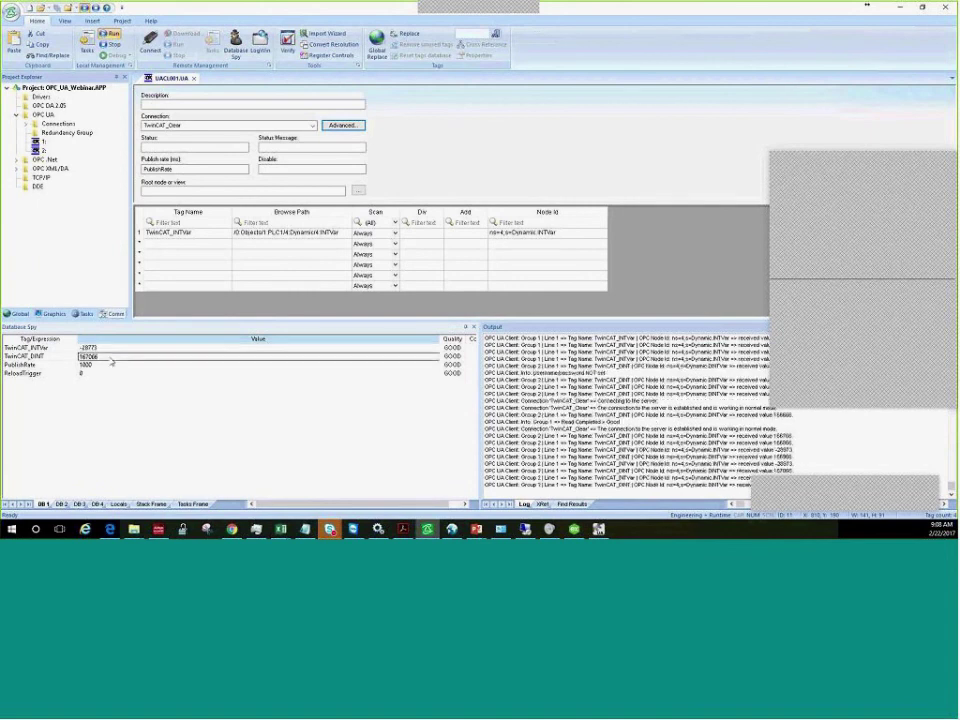
{"action": "left_click", "coordinate": [112, 348]}
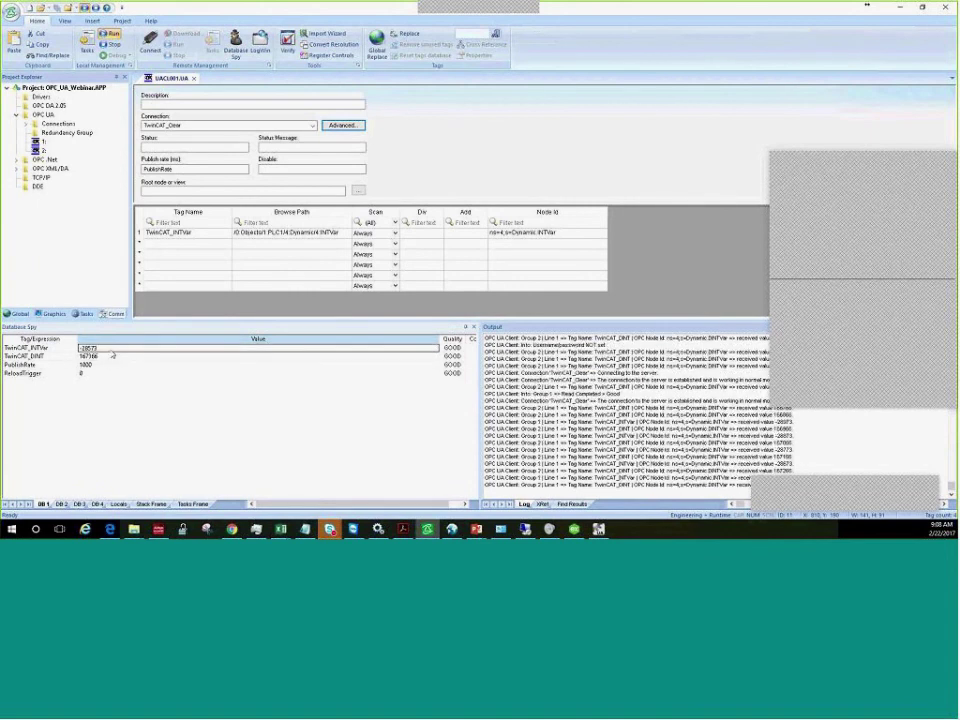
{"action": "type", "text": "04"}
{"action": "key", "text": "Return"}
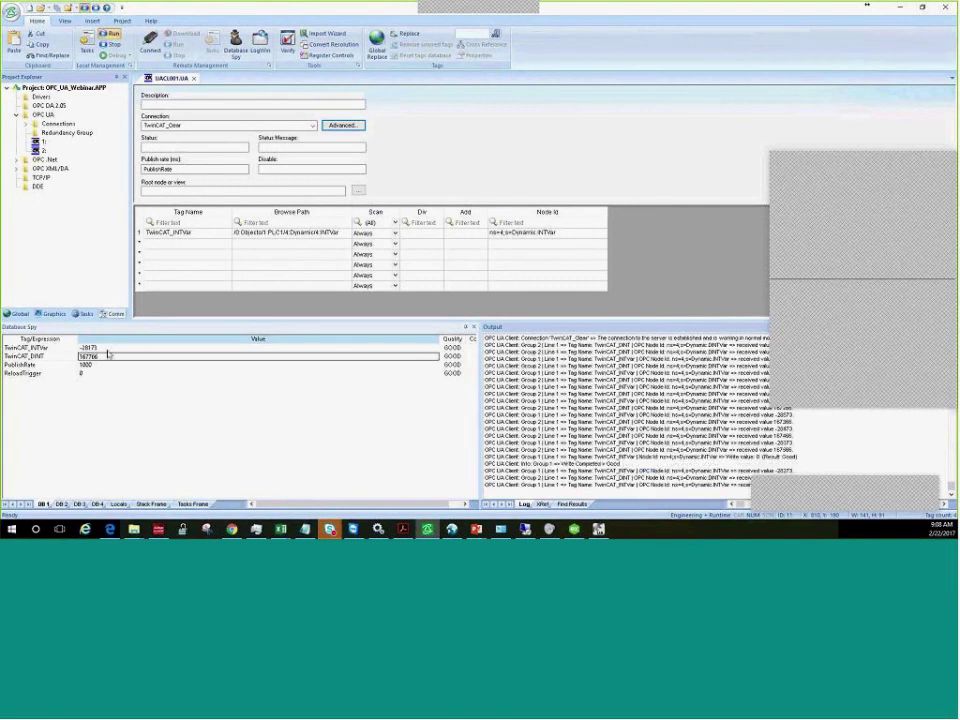
Change the PublishRate value to 10
{"action": "left_click", "coordinate": [108, 349]}
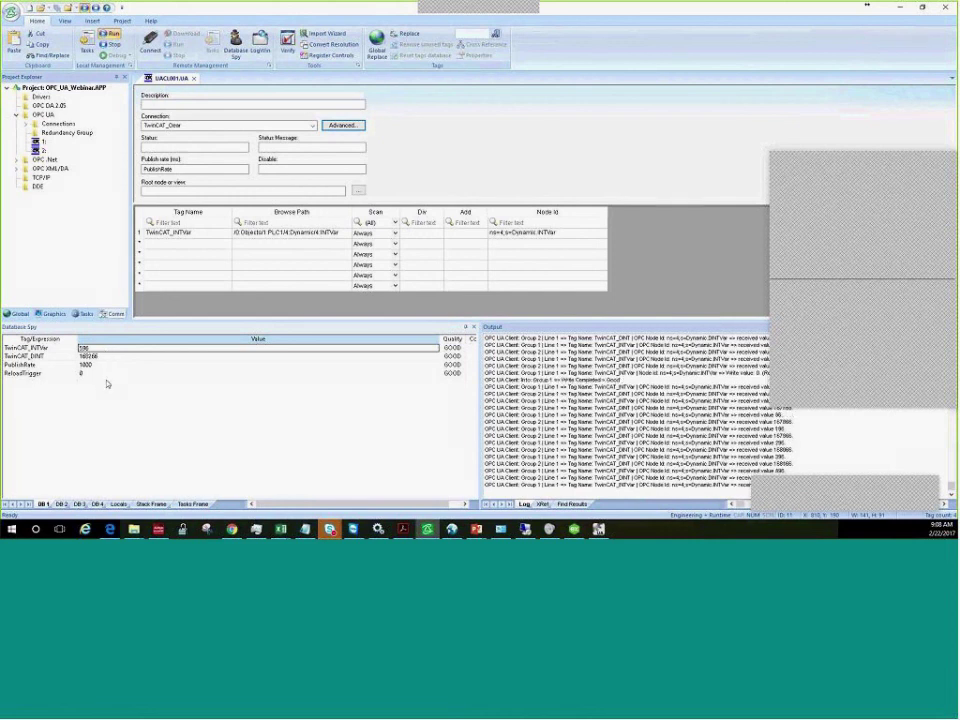
{"action": "left_click", "coordinate": [108, 366]}
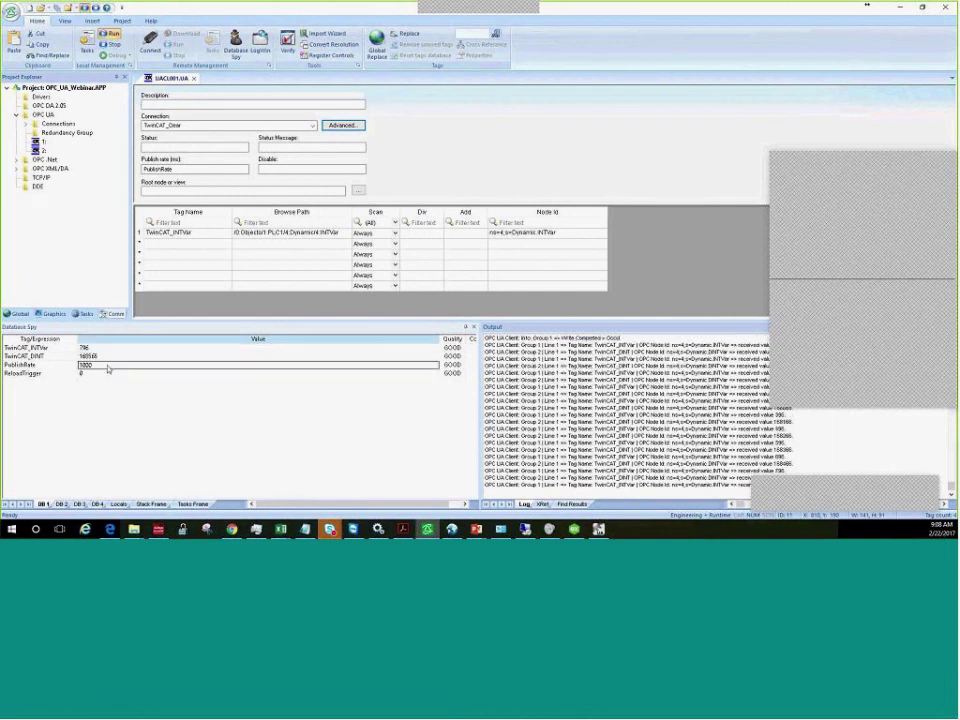
{"action": "type", "text": "10"}
{"action": "key", "text": "Return"}
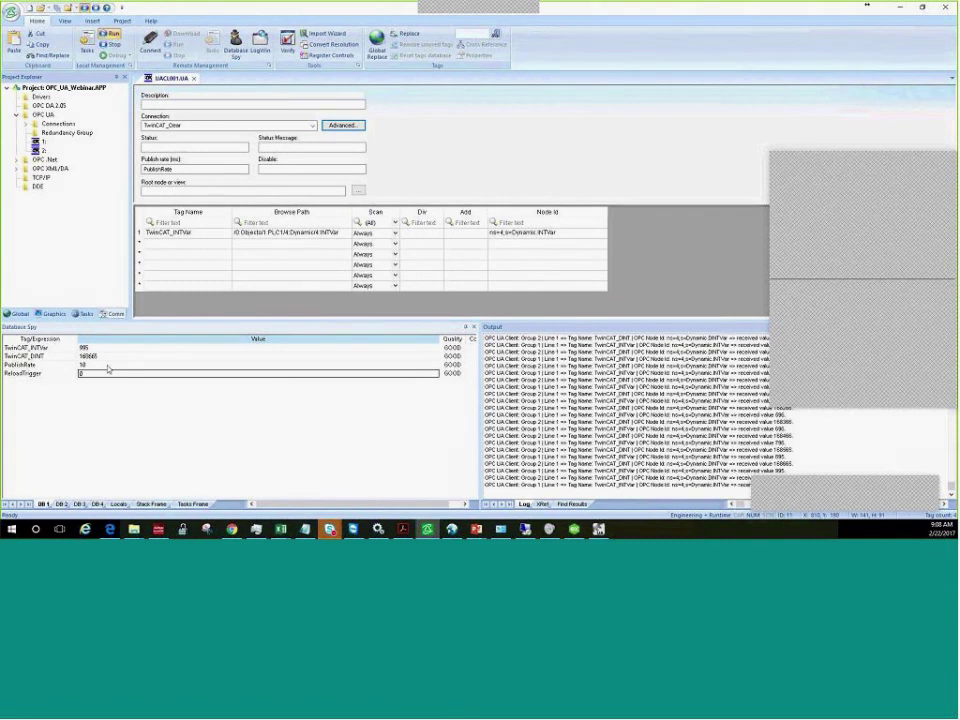
Clear the output log and commit the ReloadTrigger value
{"action": "left_click", "coordinate": [106, 348]}
{"action": "left_click", "coordinate": [106, 356]}
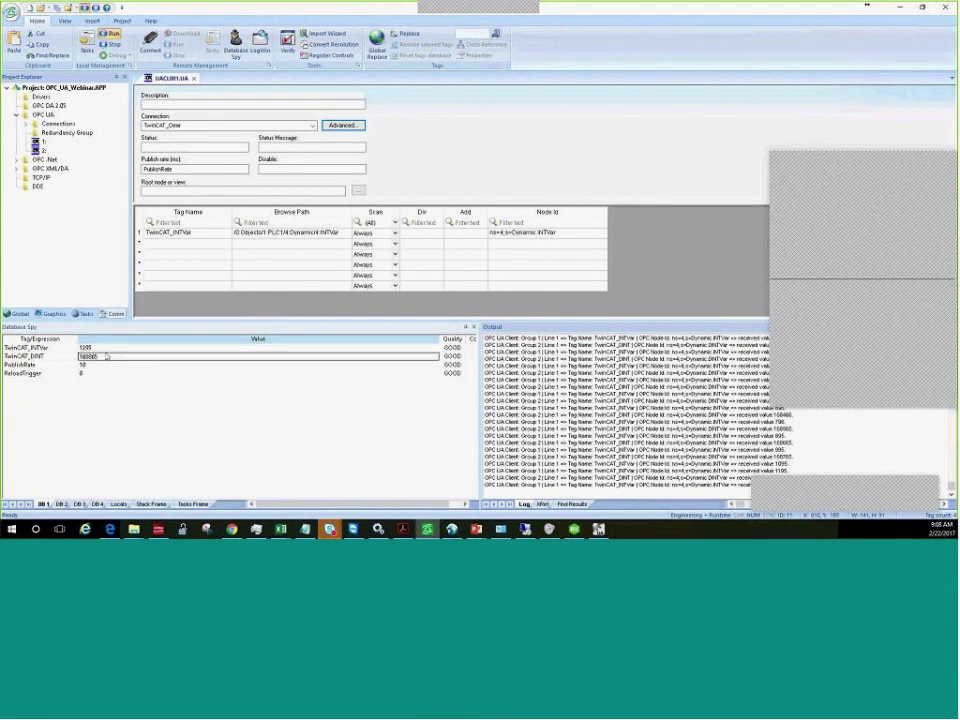
{"action": "right_click", "coordinate": [655, 363]}
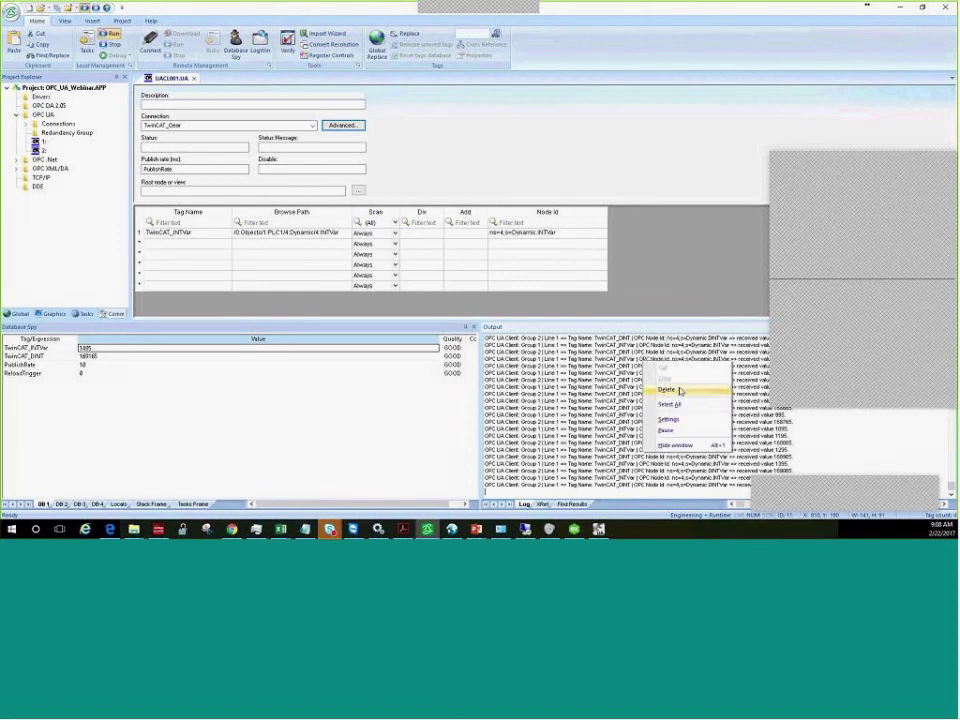
{"action": "left_click", "coordinate": [680, 391]}
{"action": "left_click", "coordinate": [125, 374]}
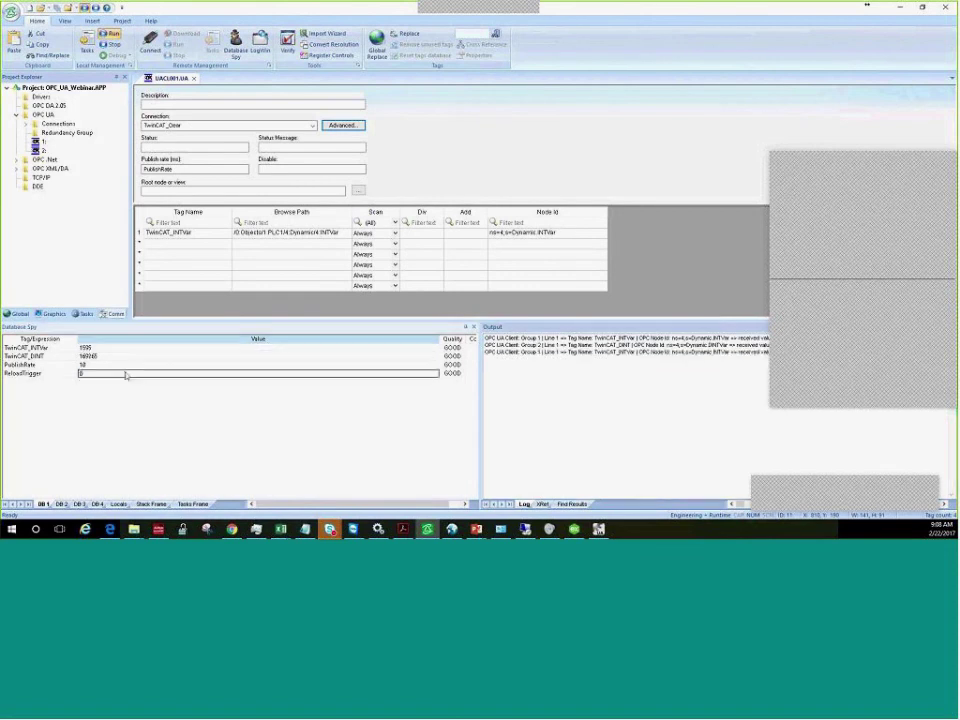
{"action": "key", "text": "Return"}
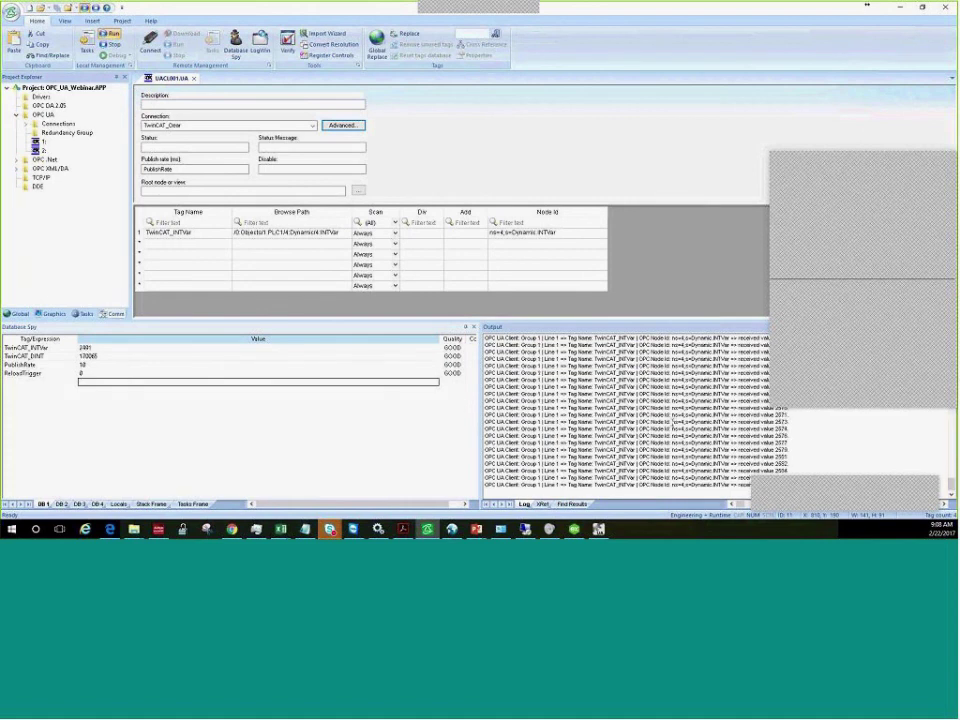
Set PublishRate to 3000, fire ReloadTrigger with 1 to reload the group, and clear the output log
{"action": "left_click", "coordinate": [174, 368]}
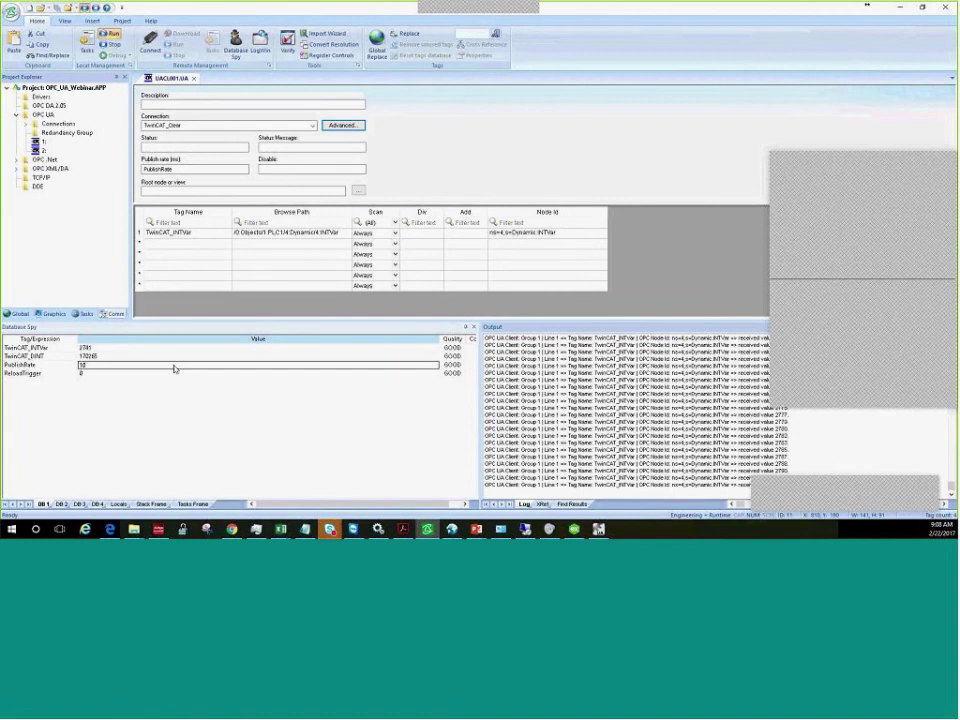
{"action": "type", "text": "0"}
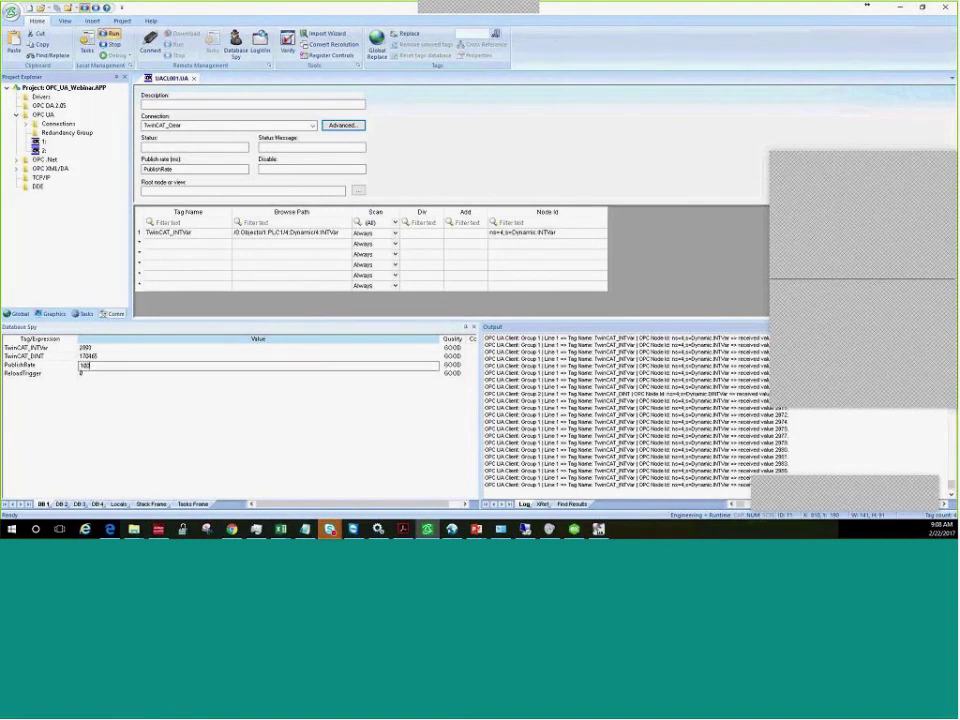
{"action": "key", "text": "BackSpace"}
{"action": "key", "text": "BackSpace"}
{"action": "key", "text": "BackSpace"}
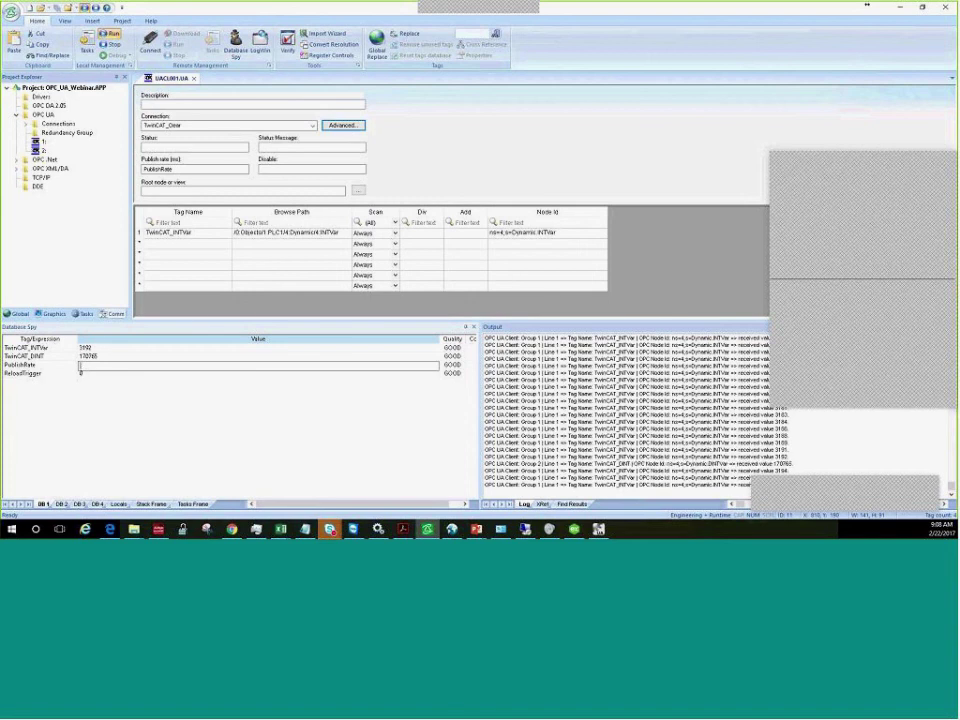
{"action": "type", "text": "3000"}
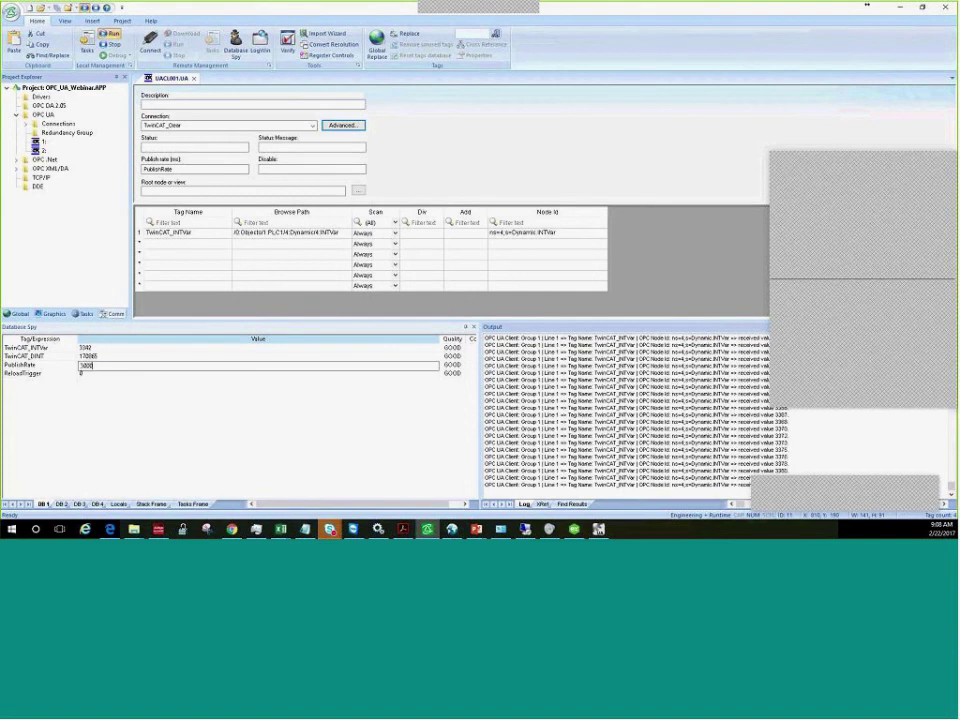
{"action": "key", "text": "Return"}
{"action": "type", "text": "1"}
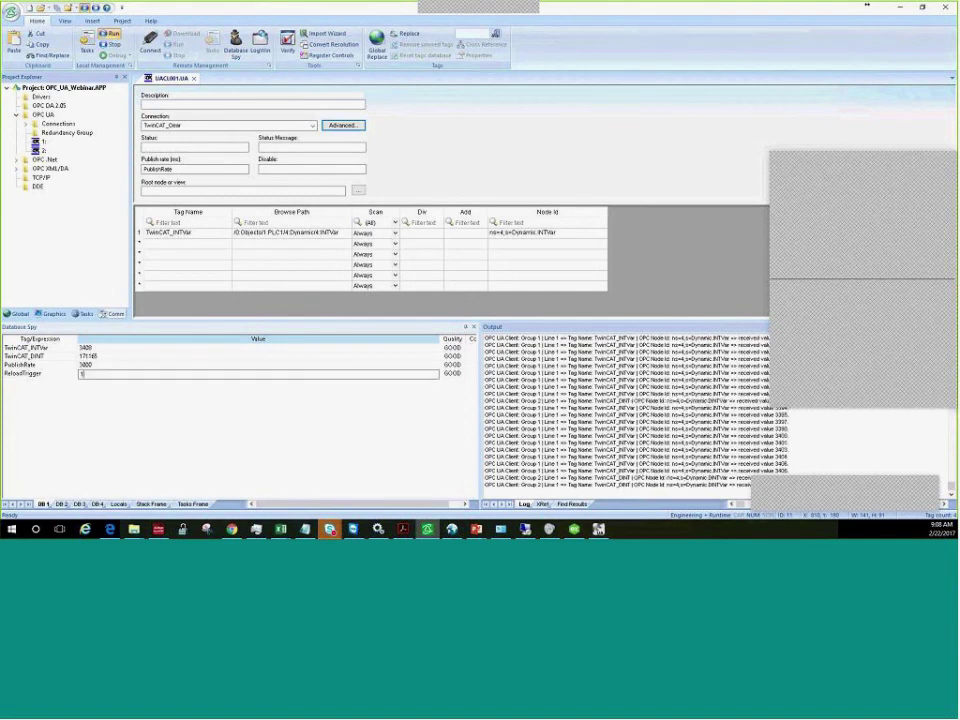
{"action": "key", "text": "Return"}
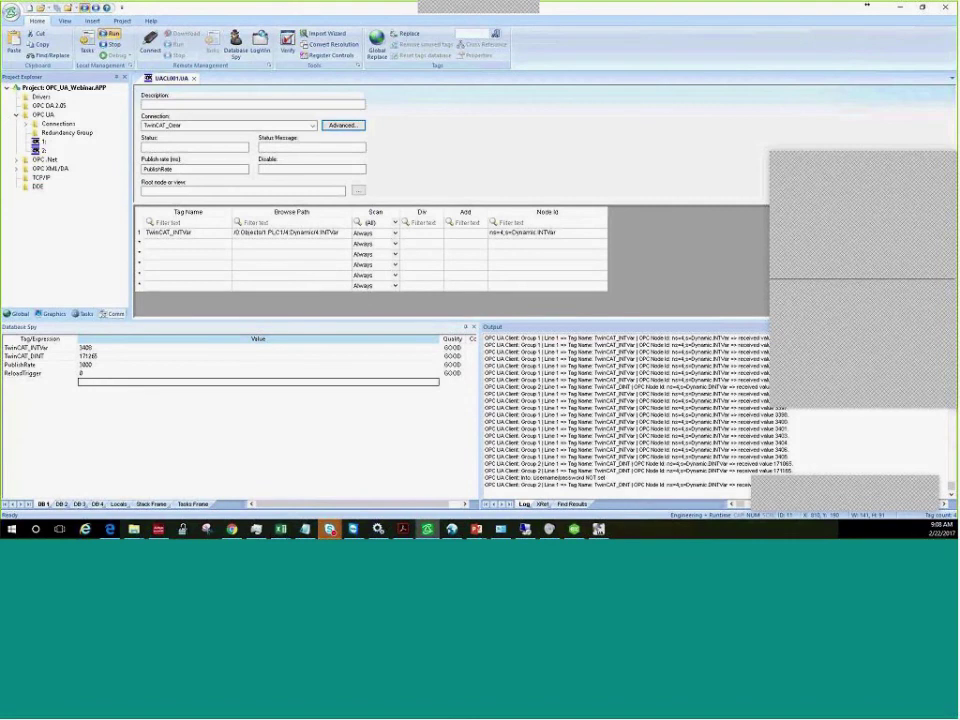
{"action": "right_click", "coordinate": [697, 365]}
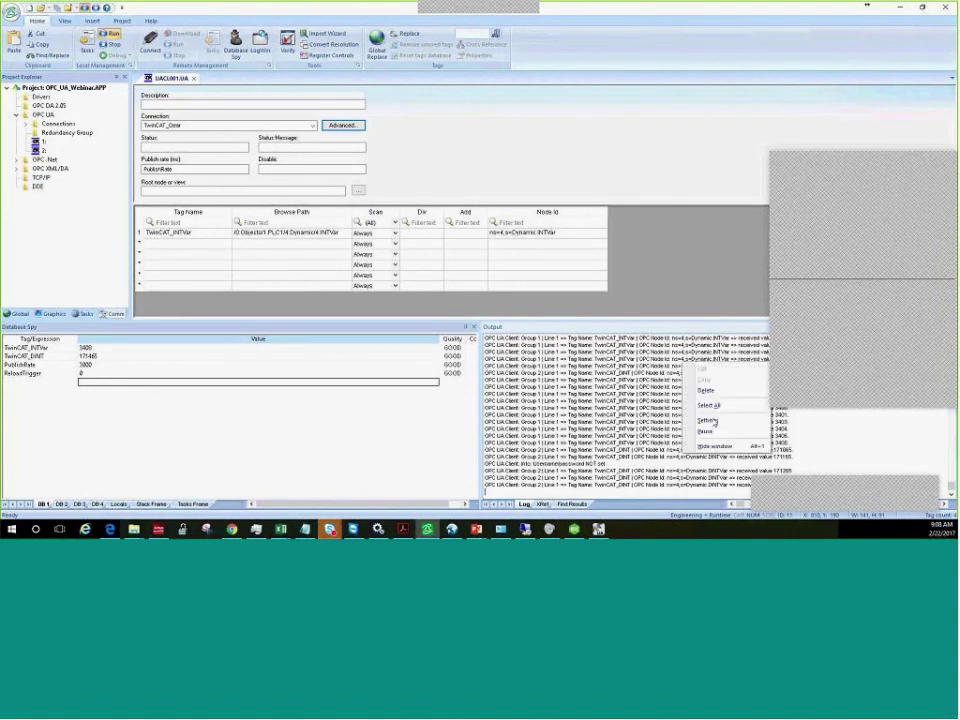
{"action": "left_click", "coordinate": [712, 391]}
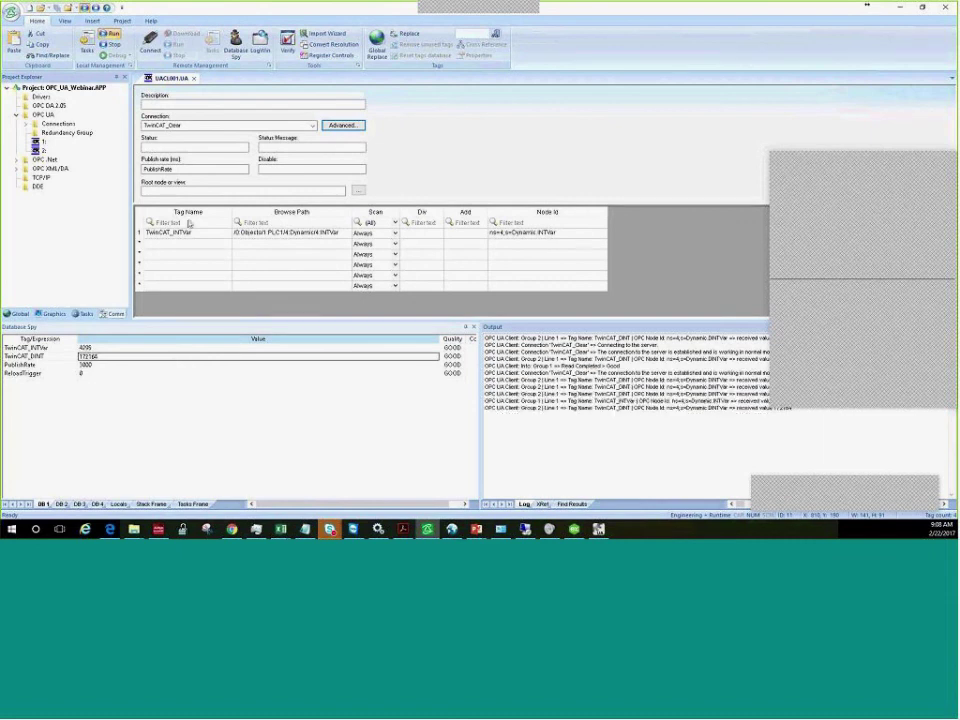
Check the publish rate tag and ReloadTrigger value, then advance to the contact details slide
{"action": "left_click", "coordinate": [185, 169]}
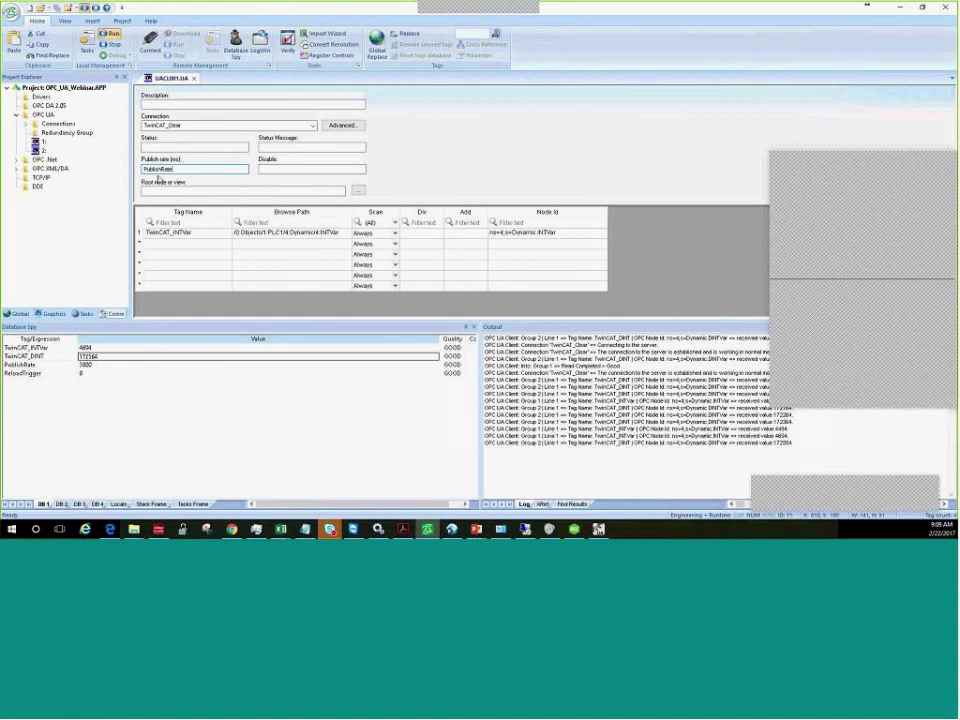
{"action": "left_click", "coordinate": [61, 373]}
{"action": "left_click", "coordinate": [97, 375]}
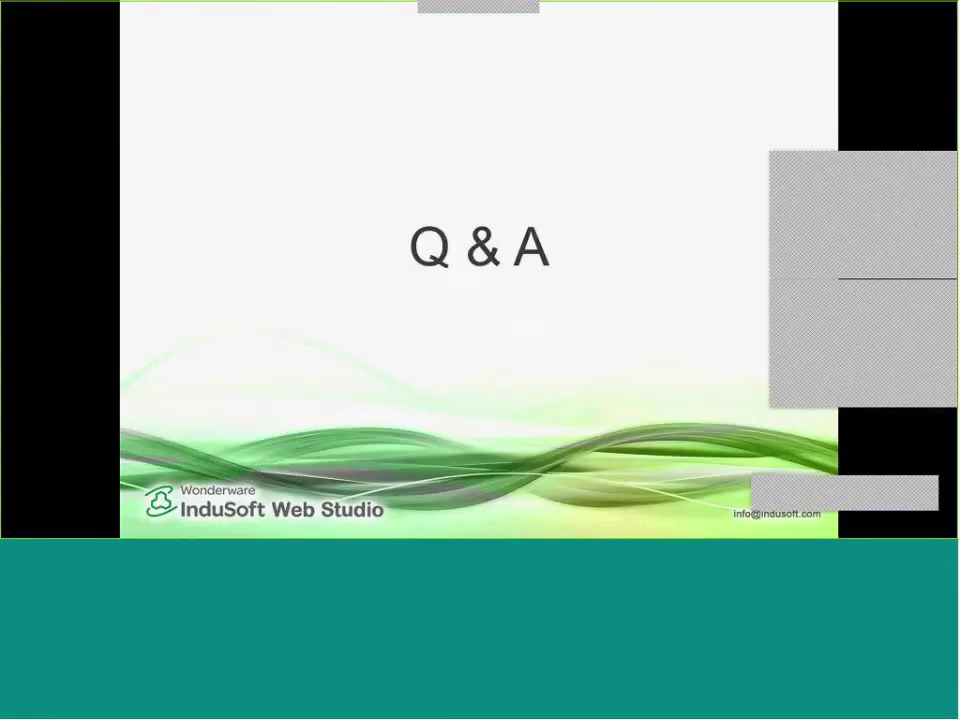
{"action": "key", "text": "Right"}
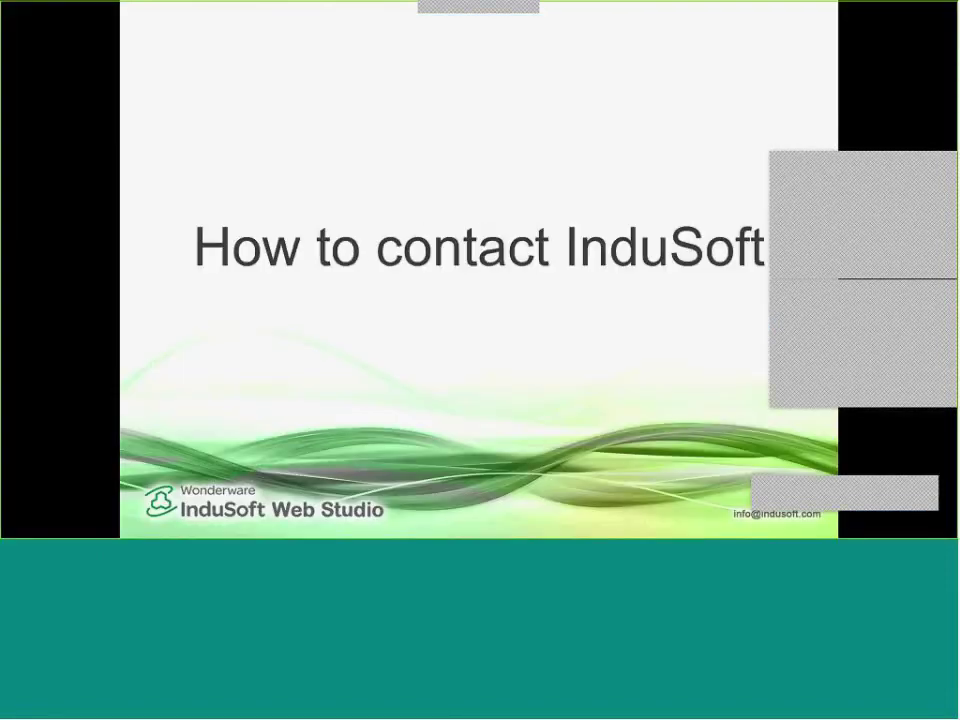
{"action": "key", "text": "Right"}
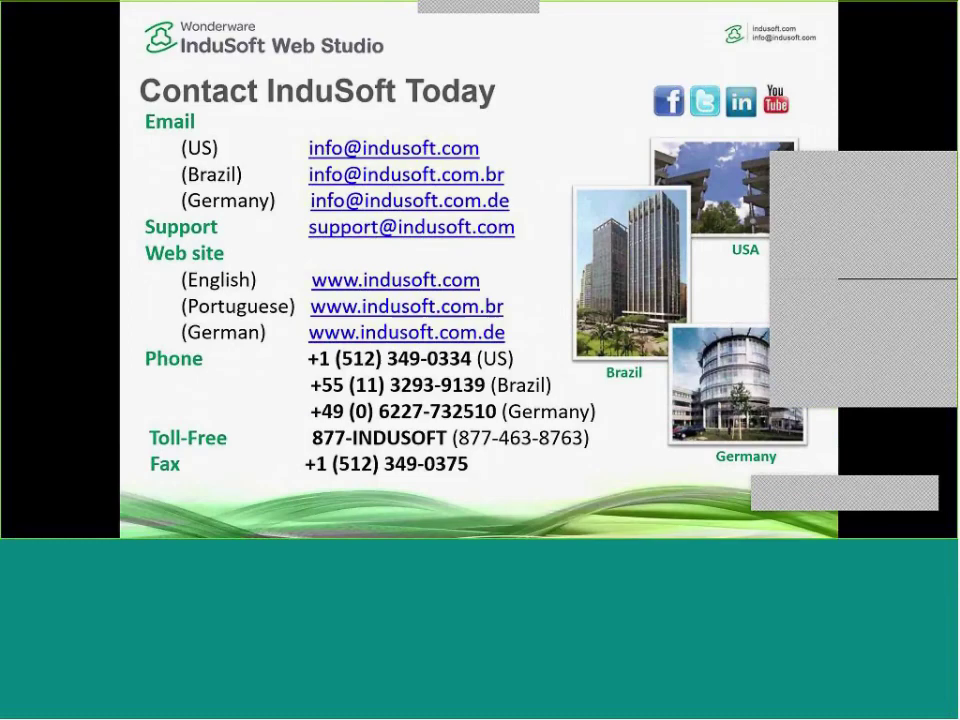